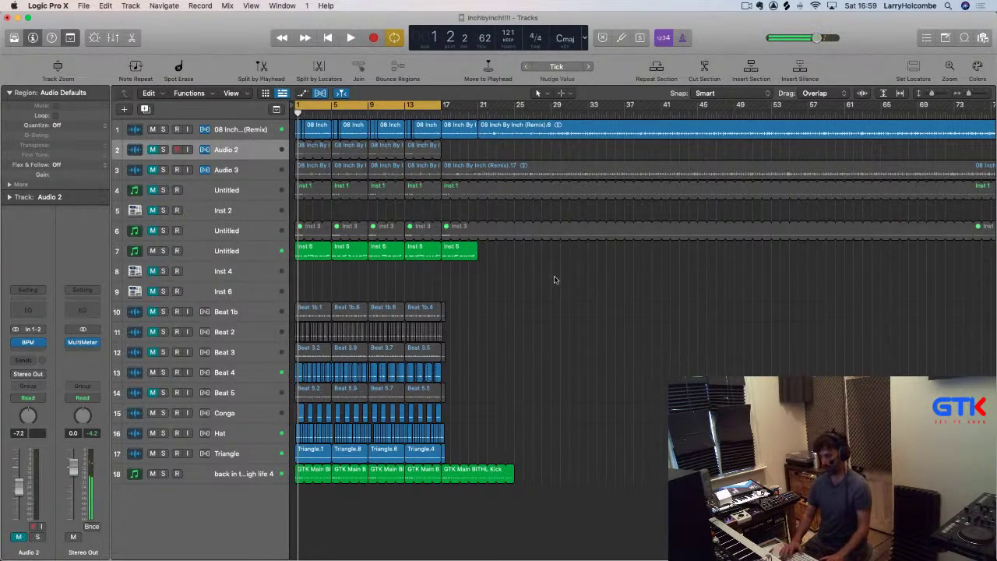
Switch to Trello, close the open InchbyInch!!!!.mp3 card, review the board's lists from Sketchbook to Released, and return to Logic Pro X
key("super+Tab")
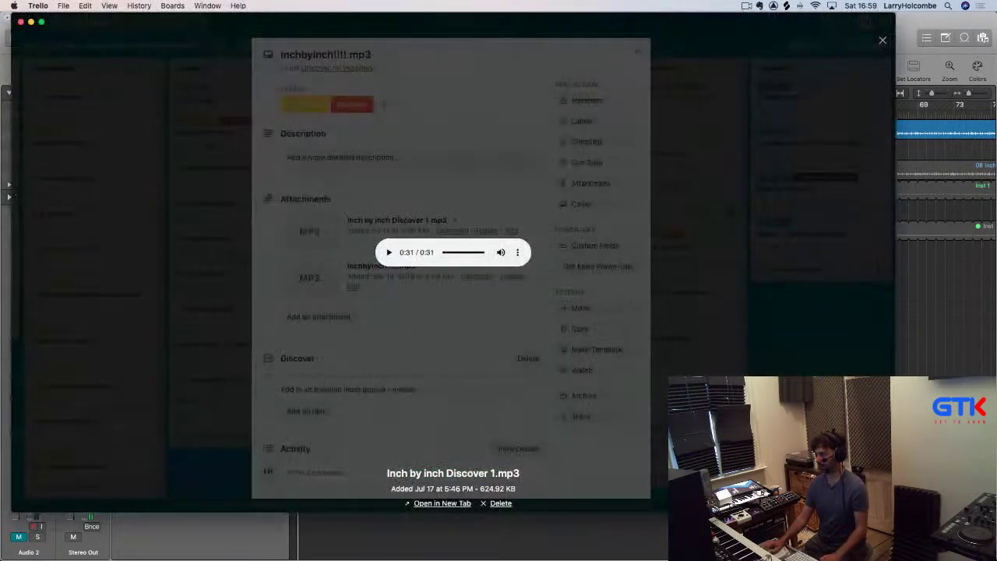
left_click(883, 40)
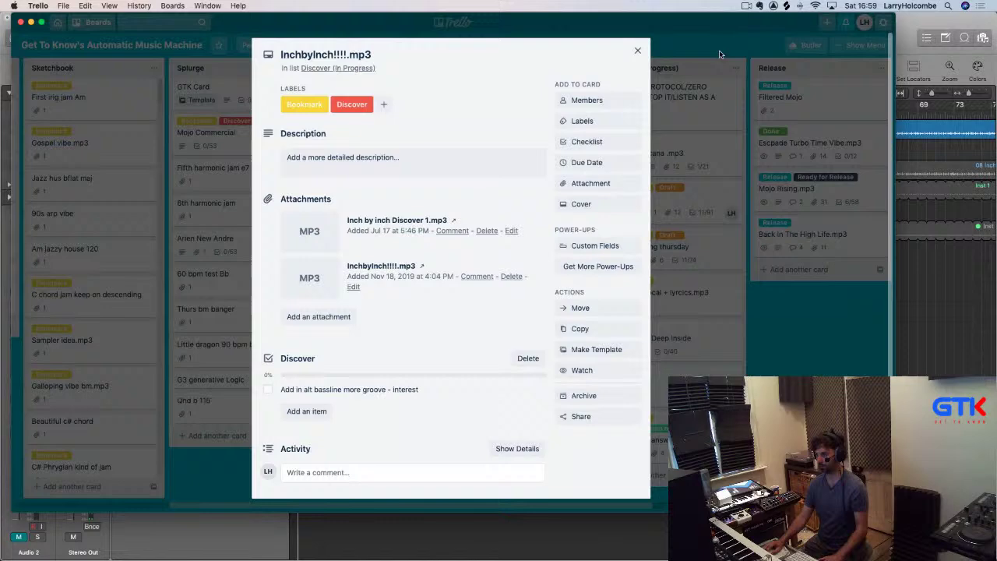
left_click(636, 52)
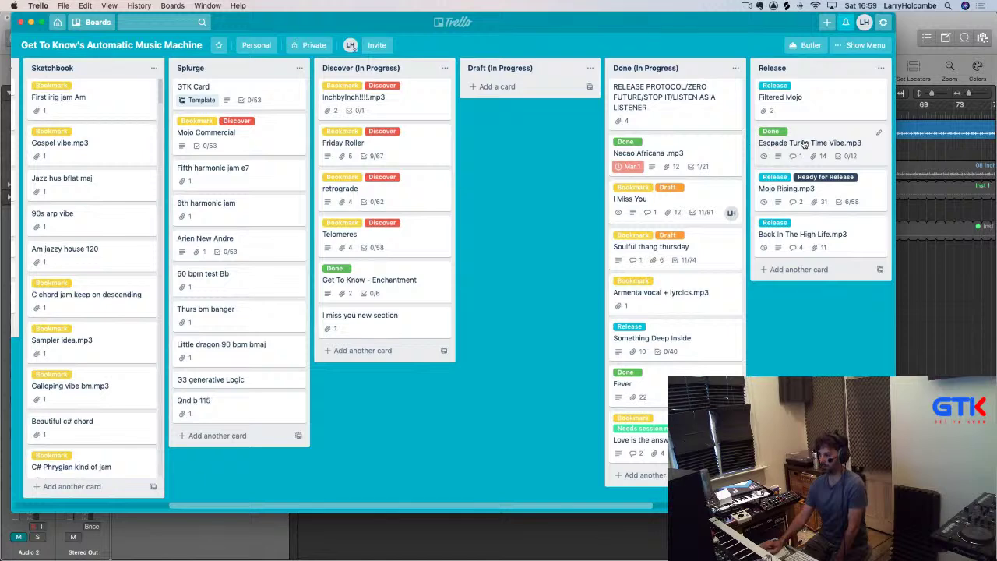
scroll(804, 144, "right", 2)
scroll(804, 144, "right", 2)
scroll(787, 164, "left", 2)
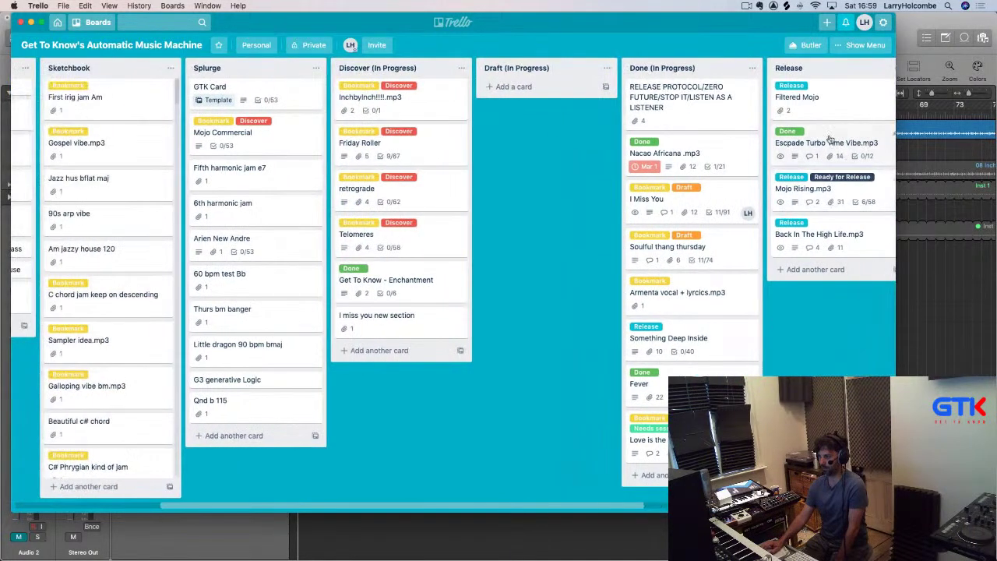
scroll(771, 175, "right", 2)
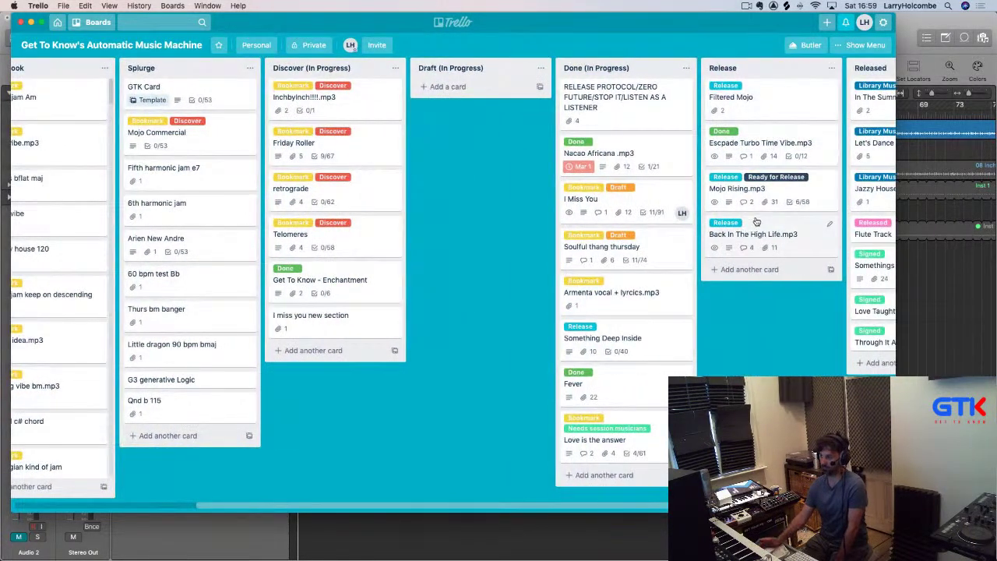
scroll(436, 138, "left", 1)
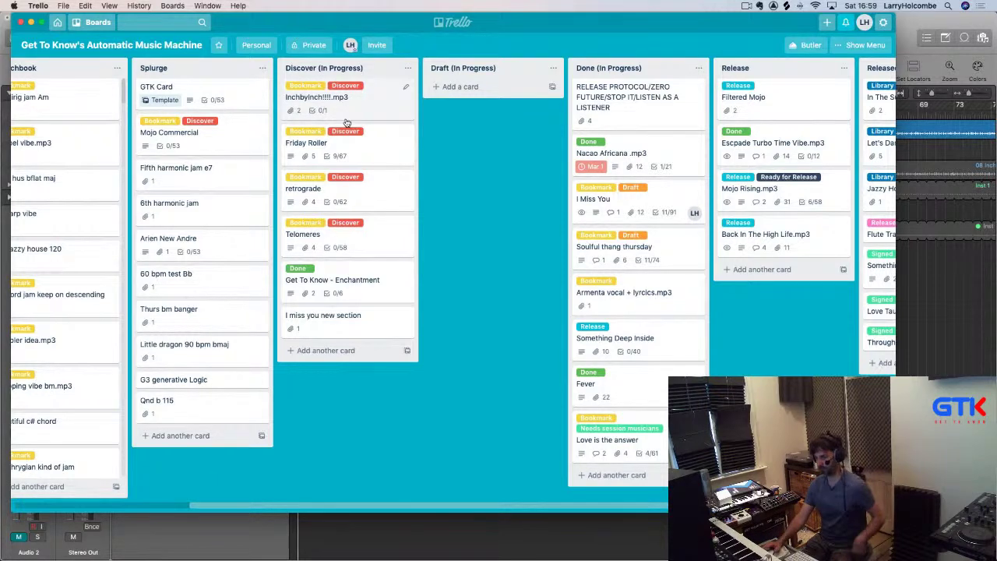
left_click(946, 282)
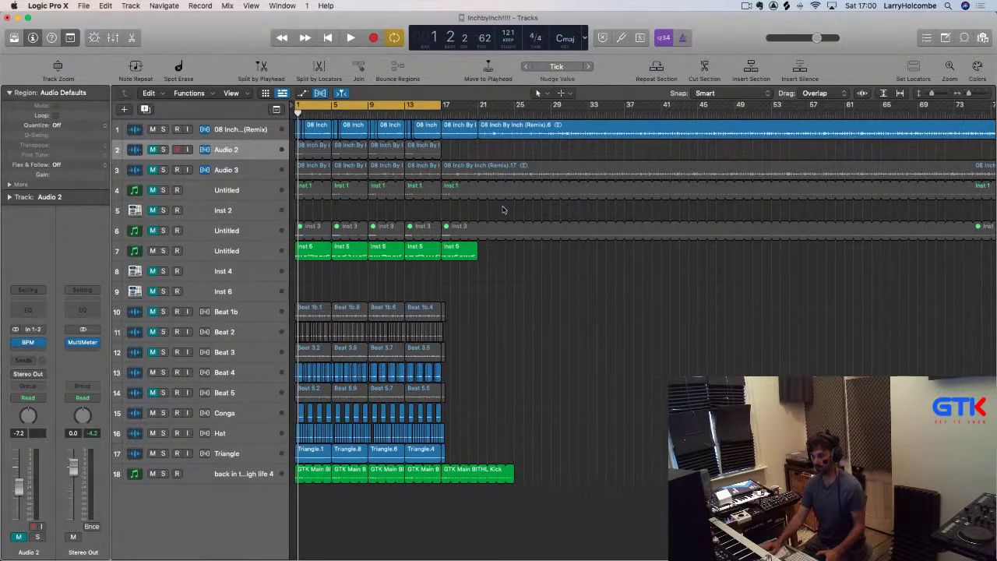
Play back the cycled section of the arrangement, stop it, and create a marker
key("space")
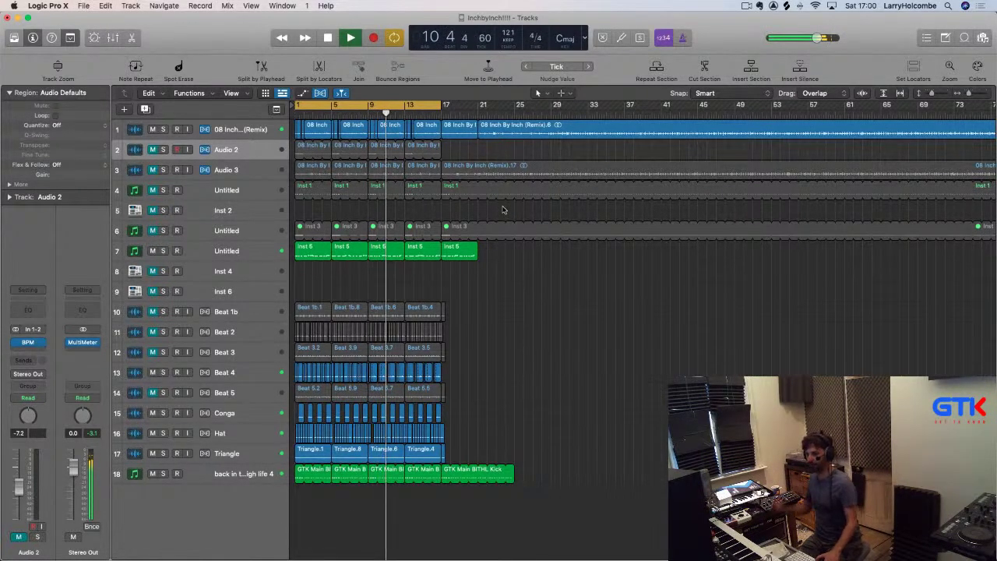
key("space")
key("alt+apostrophe")
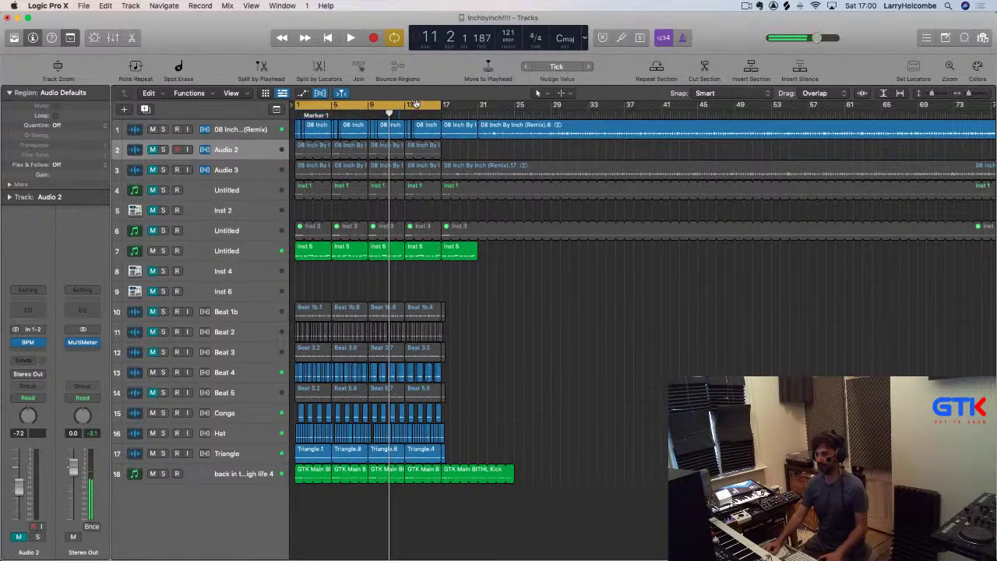
Turn off cycle mode and play the arrangement from bar 17
left_click(416, 104)
left_click(442, 109)
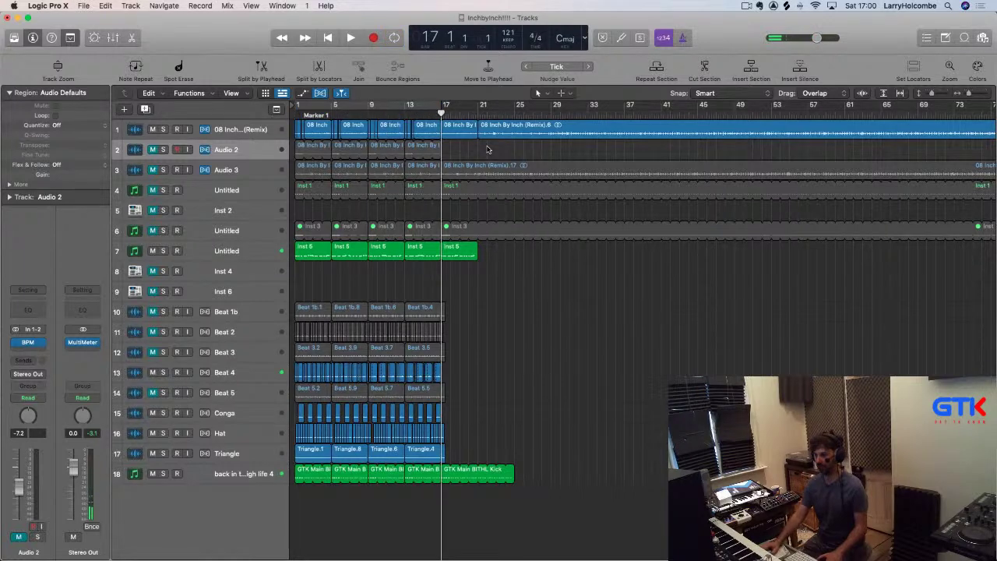
key("space")
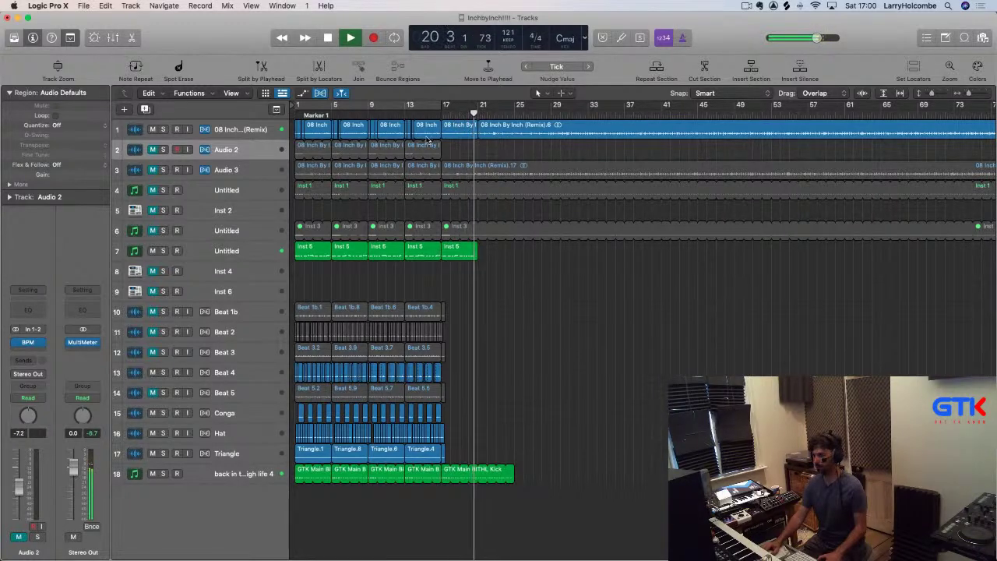
Set a cycle range from bar 1 to bar 25, listen to its start, and turn cycling off
left_click_drag(297, 106, 514, 125)
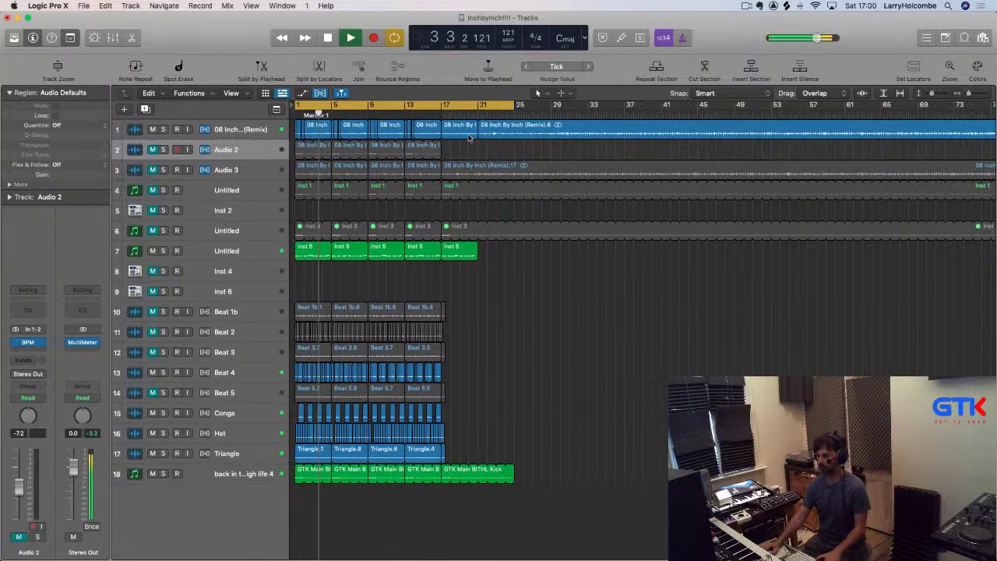
key("space")
left_click(357, 106)
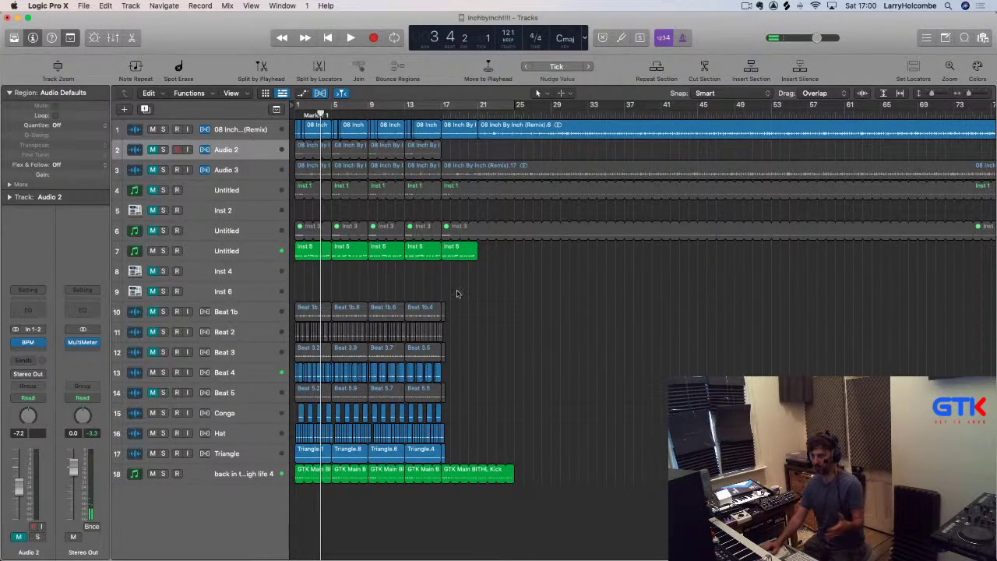
Duplicate track 7 with copies of its five Inst 5 regions and mute the original track
left_click(328, 248)
key("z")
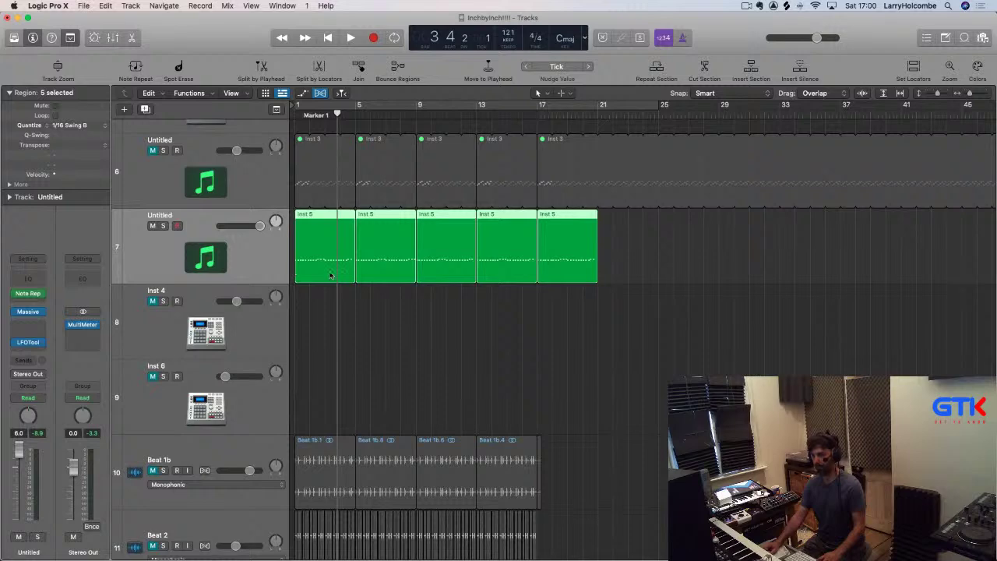
key("super+d")
left_click_drag(685, 249, 321, 321)
left_click(154, 226)
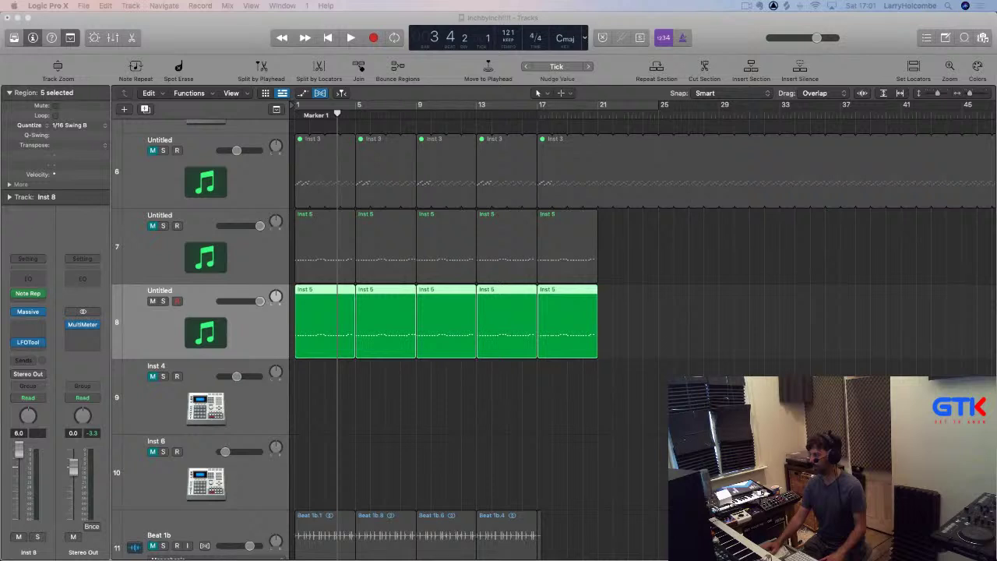
left_click(202, 335)
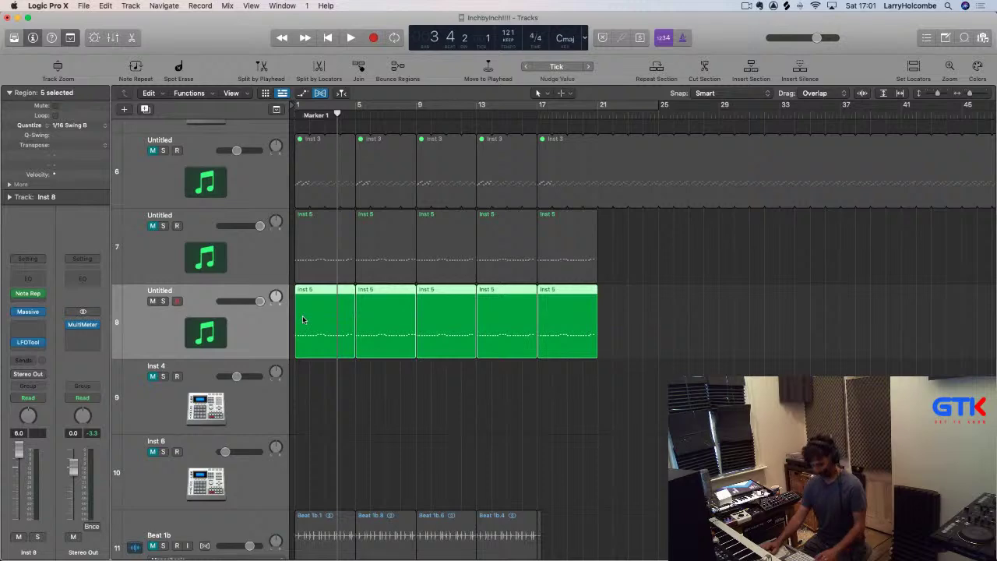
Join the five copied Inst 5 regions into one and open it in the Piano Roll
key("super+j")
double_click(326, 319)
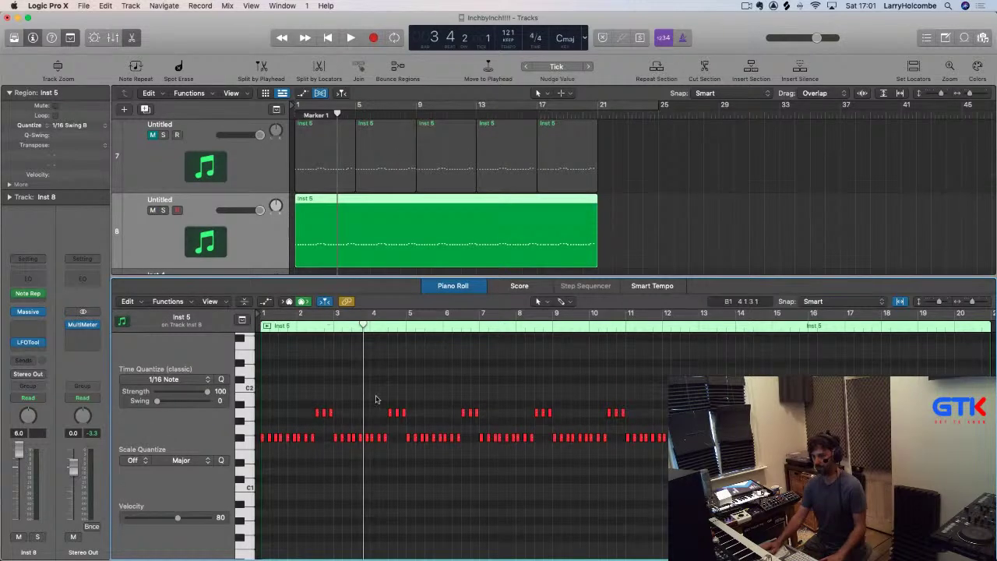
Insert an Arpeggiator MIDI effect on the duplicated track, bypass its Note Repeater, and audition the result
left_click(33, 303)
left_click(22, 326)
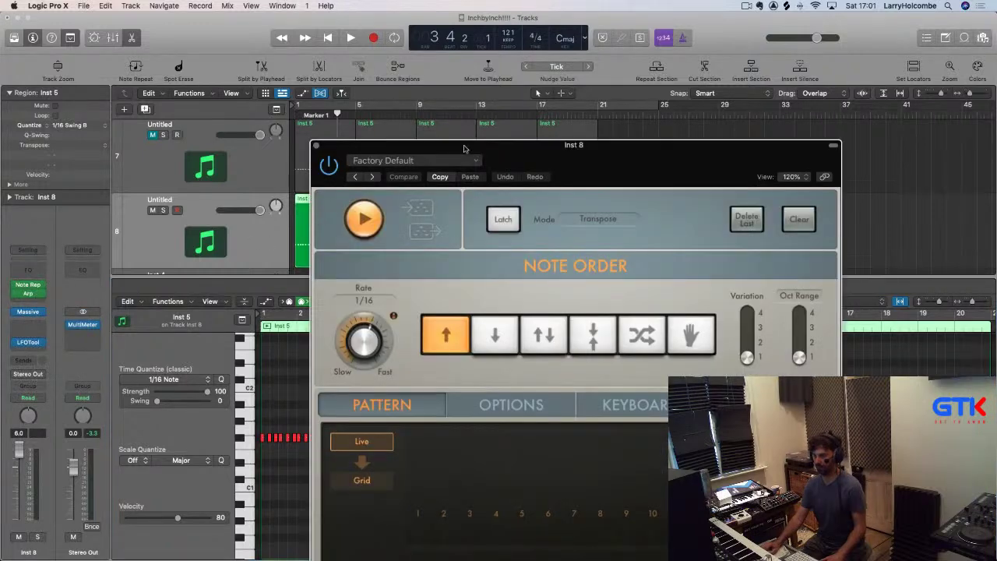
left_click_drag(466, 148, 434, 90)
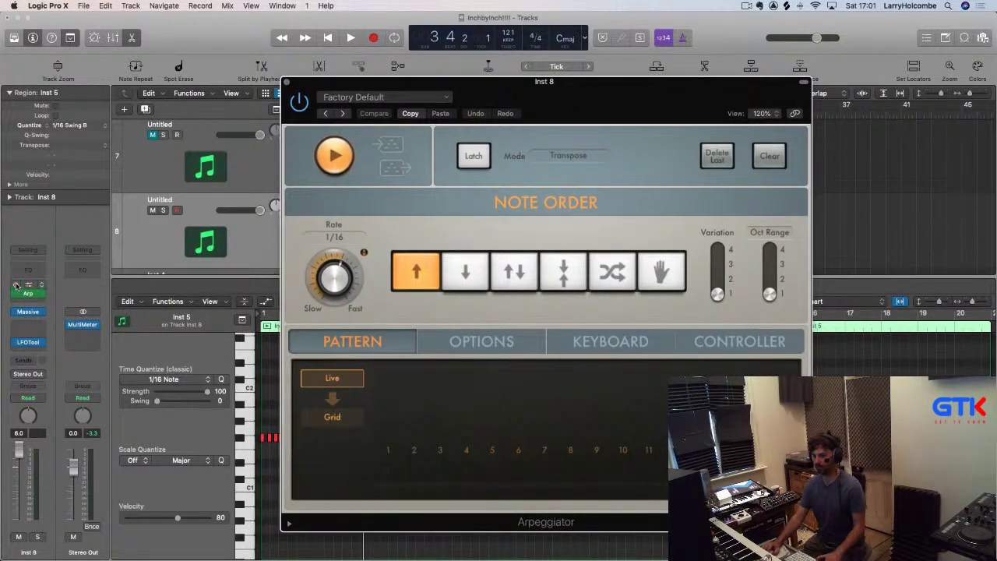
key("space")
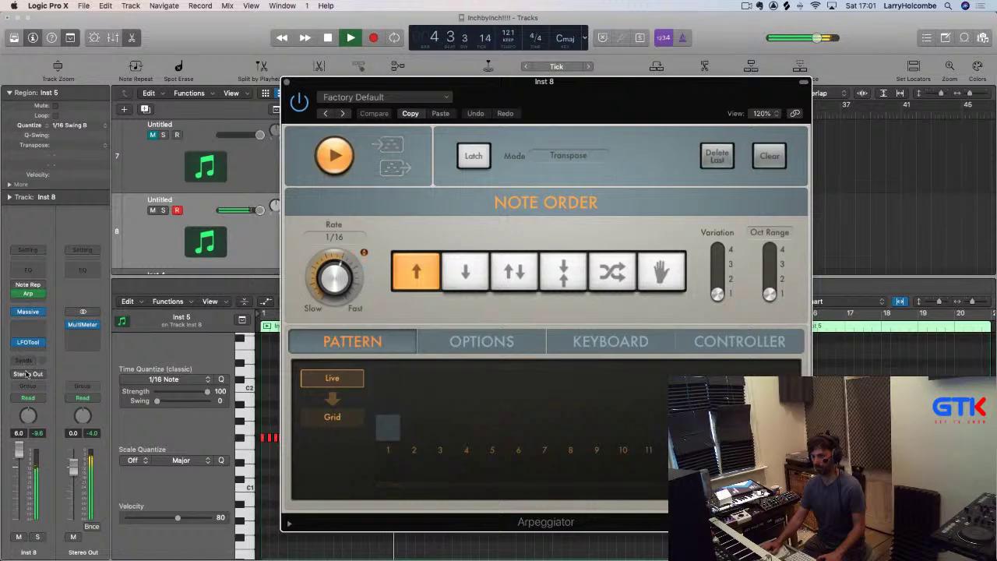
left_click_drag(443, 84, 801, 81)
key("space")
Select all notes of the joined Inst 5 region and listen to the arpeggiated part
left_click(373, 377)
key("super+a")
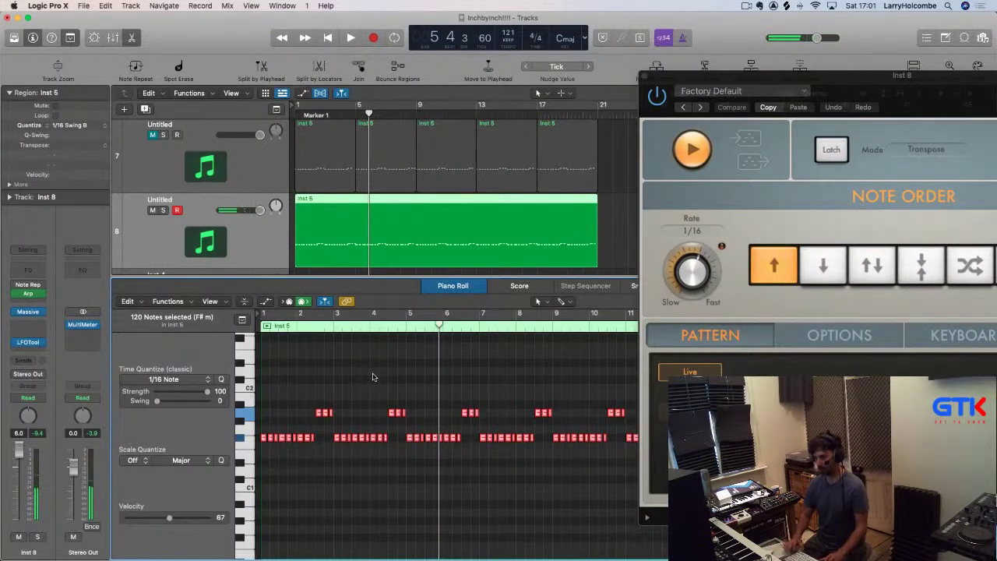
key("space")
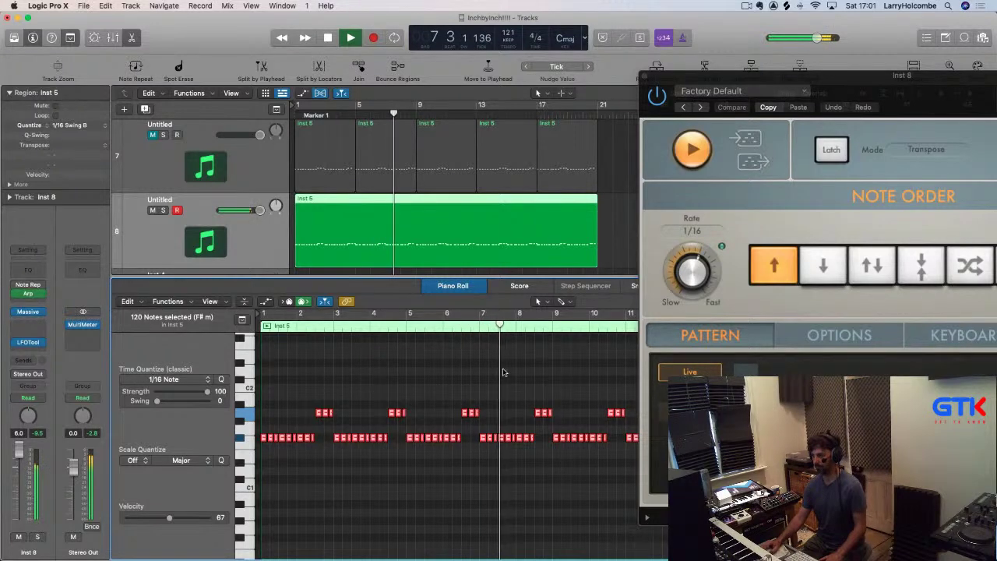
left_click(452, 383, "ctrl+alt")
left_click(527, 462, "ctrl+alt")
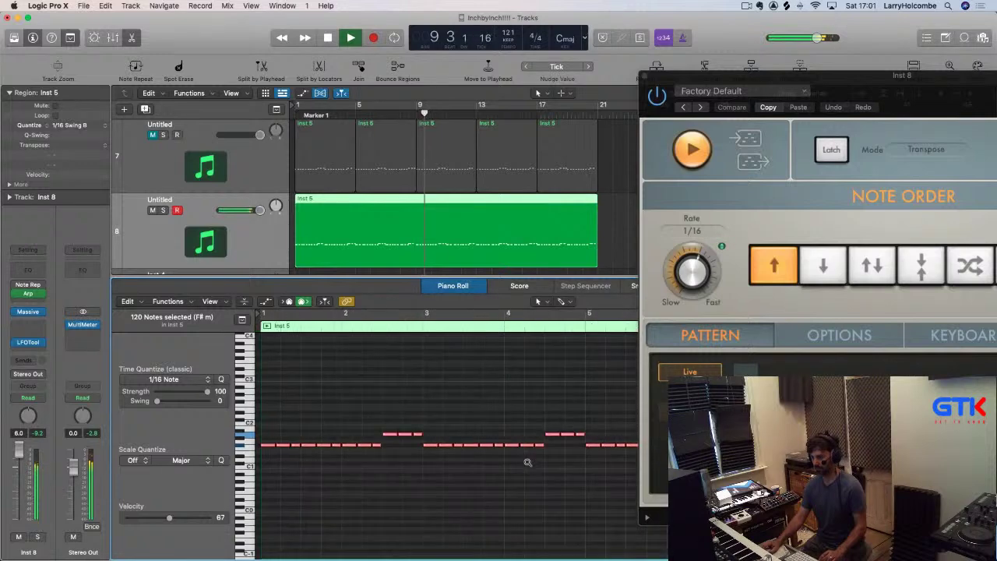
left_click(528, 462, "ctrl+alt")
key("space")
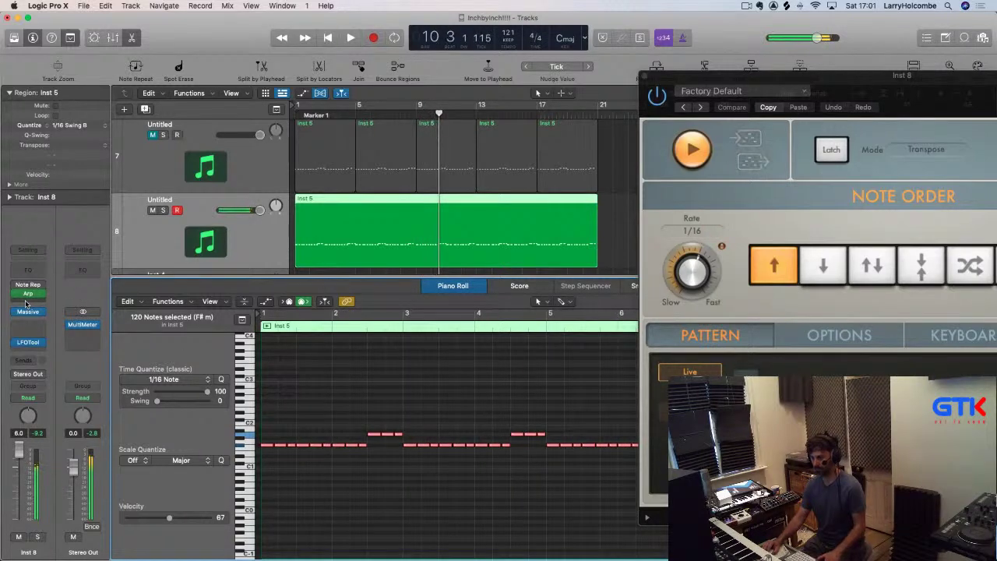
Add a Scripter MIDI effect below the Arpeggiator on the duplicated track
left_click(26, 302)
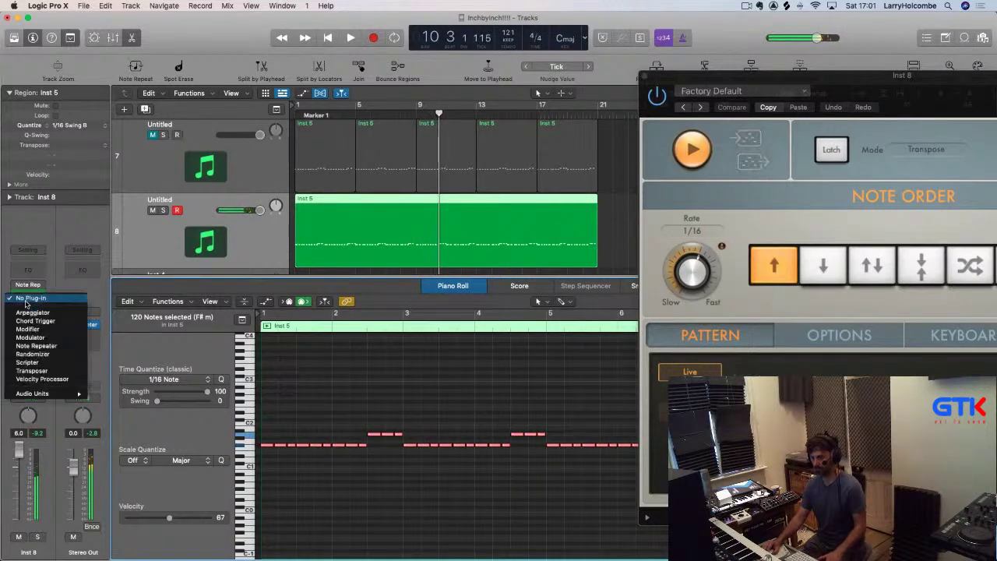
left_click(42, 364)
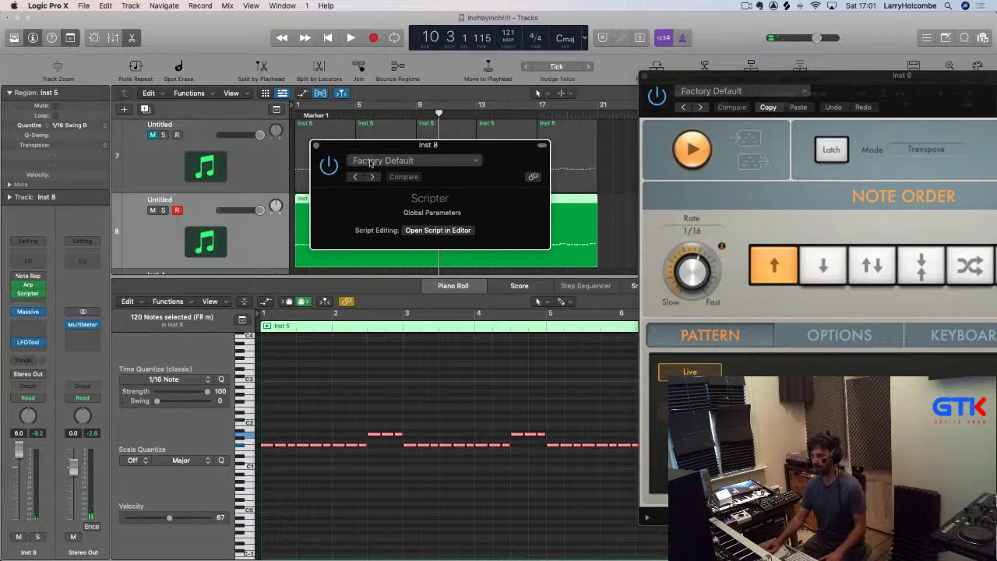
left_click(371, 162)
scroll(390, 343, "down", 2)
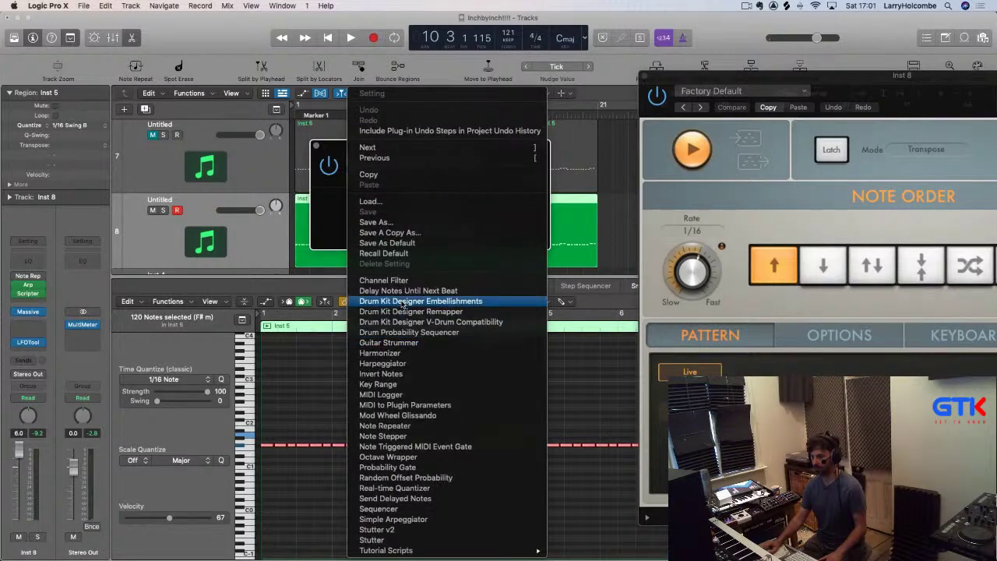
left_click(403, 332)
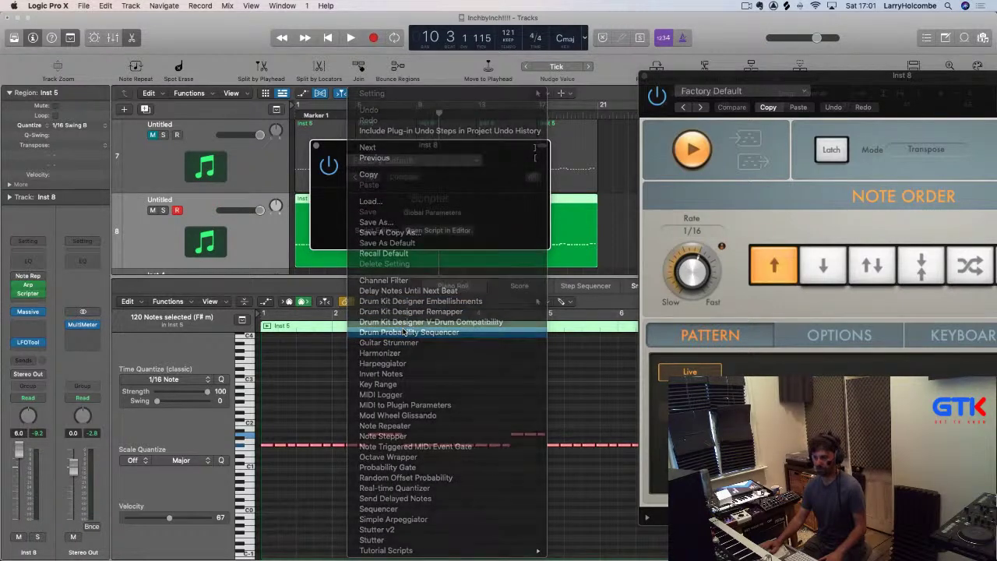
Load the Random Offset Probability preset in Scripter, with Octave Offset Range High at 1 and Low at 0
left_click(350, 168)
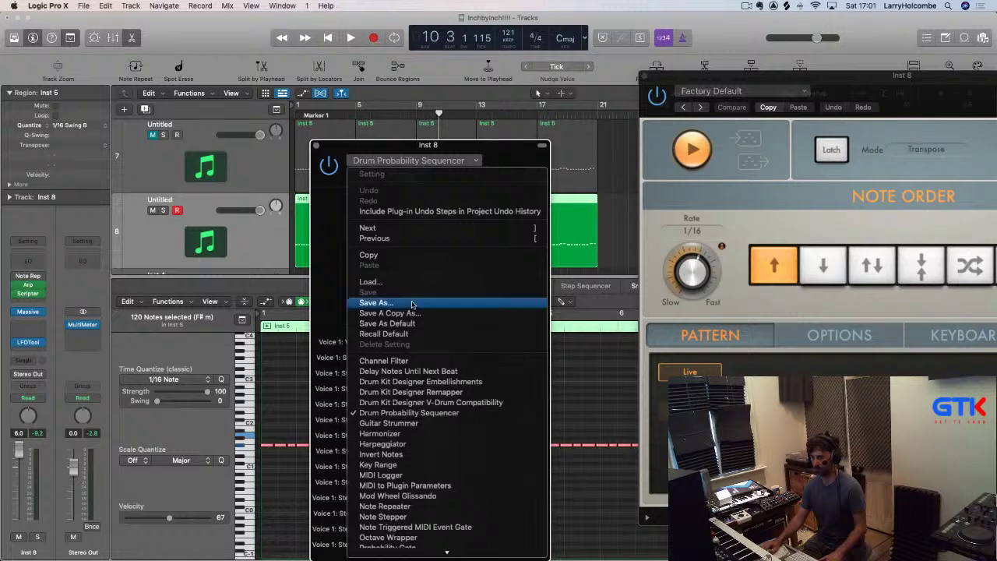
scroll(411, 315, "down", 2)
scroll(423, 317, "down", 1)
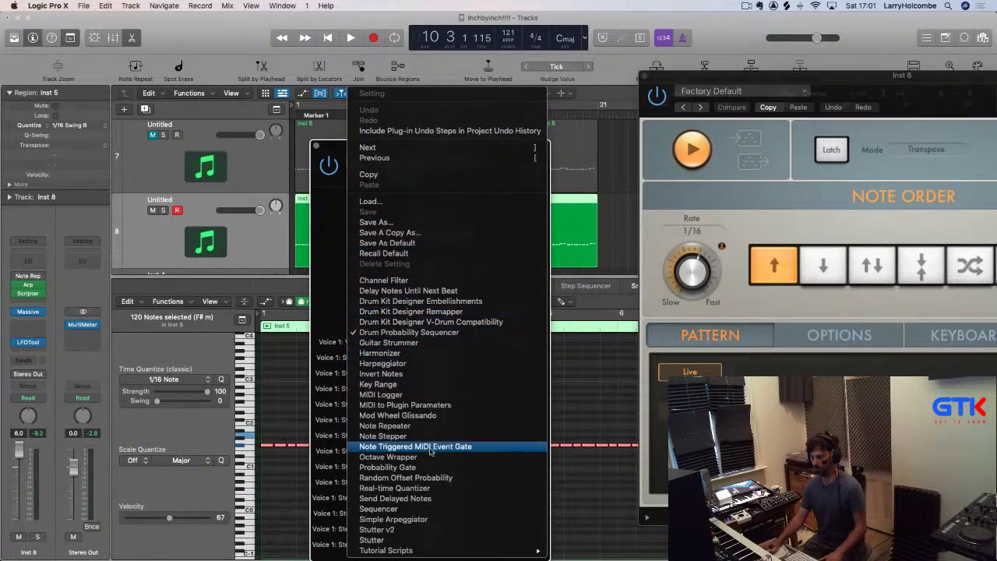
left_click(406, 477)
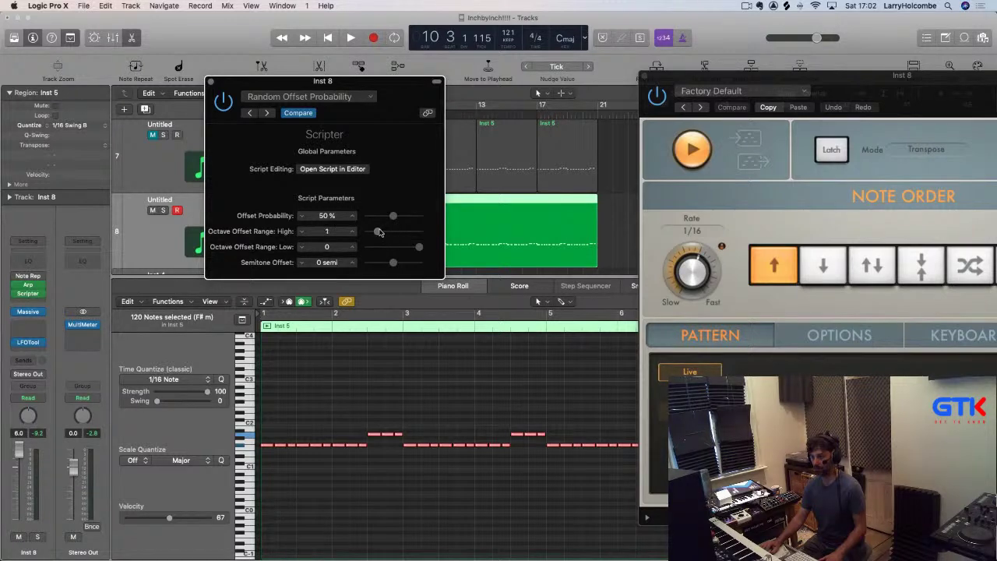
Audition the part with the random octave offsets and set Scripter's Semitone Offset to 7 semi
key("space")
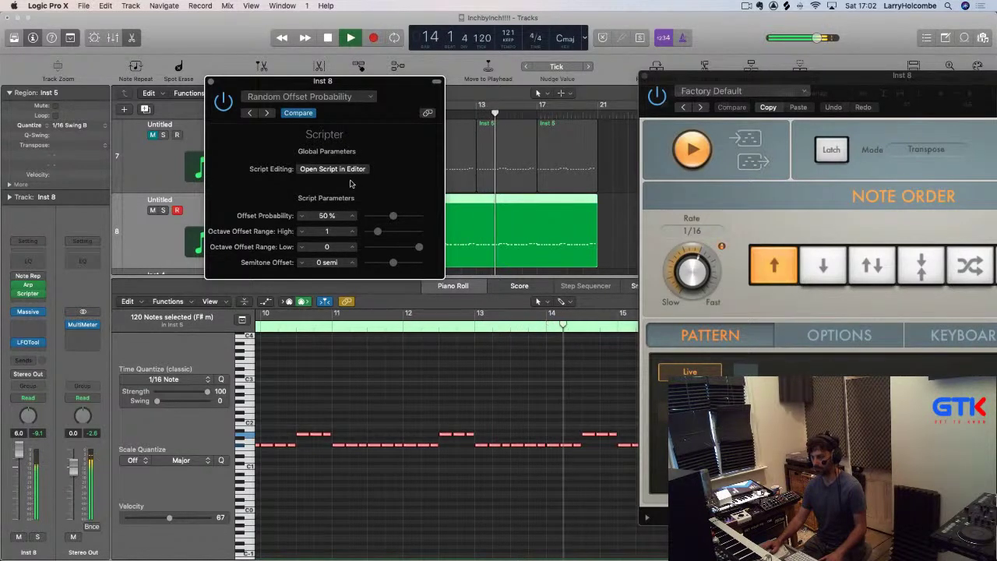
left_click(210, 81)
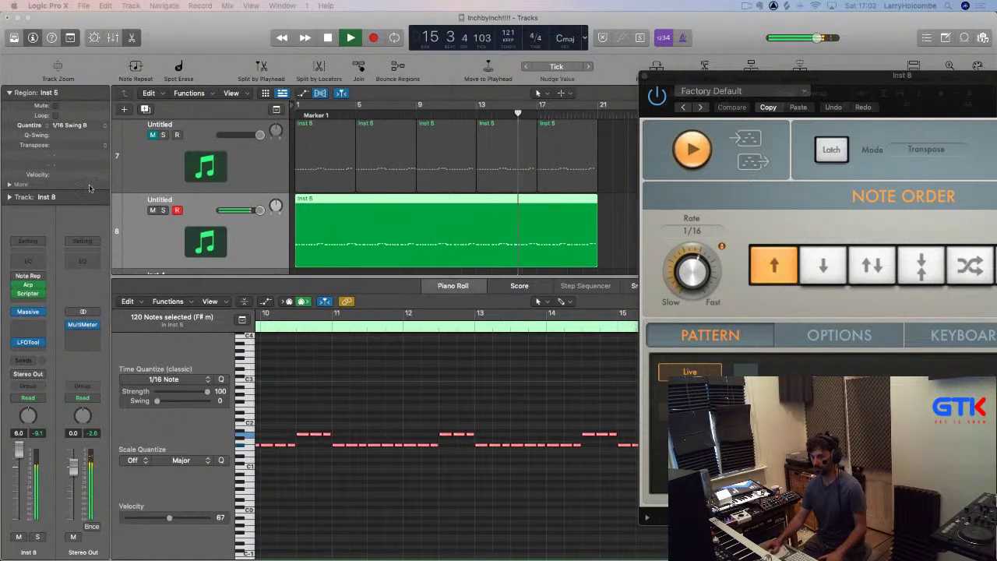
left_click(27, 293)
key("space")
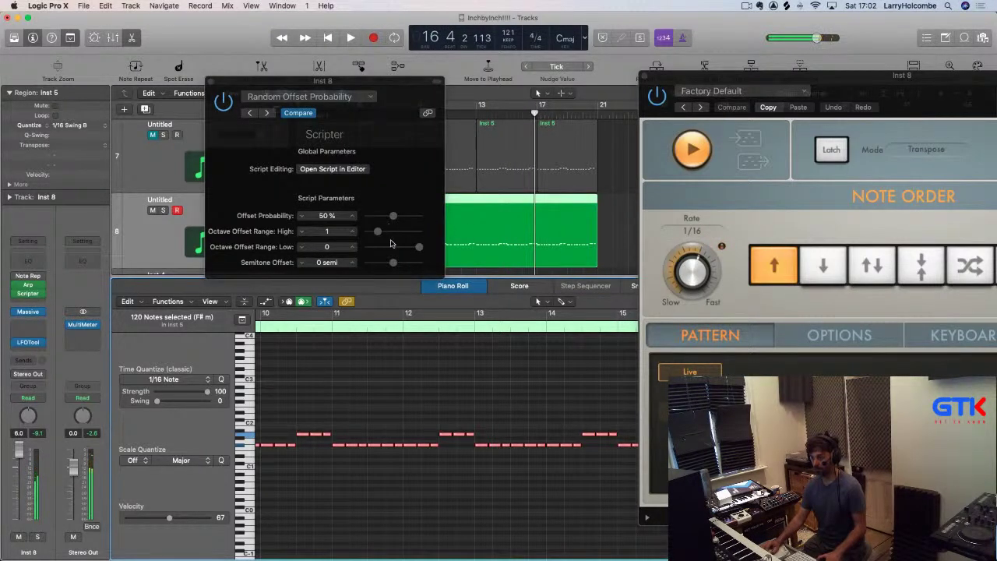
left_click(418, 248)
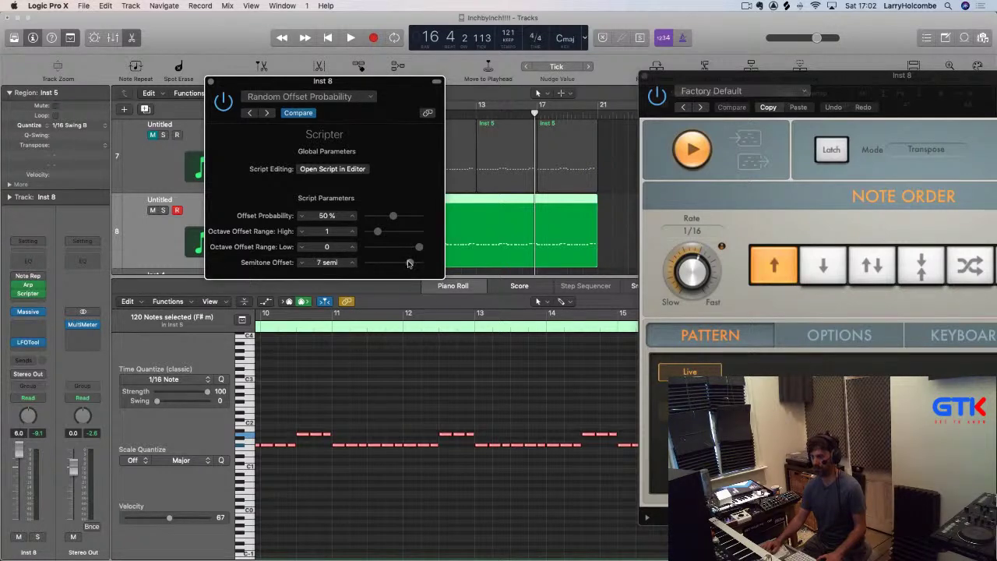
Listen to the part with the semitone offset and set Scripter's Semitone Offset to 0 semi
key("space")
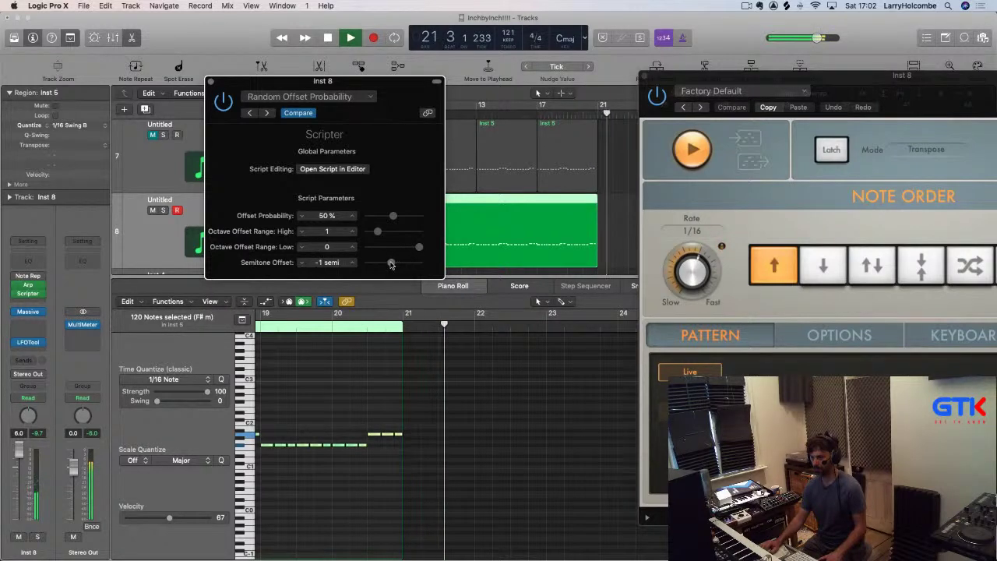
left_click_drag(408, 263, 393, 264)
key("space")
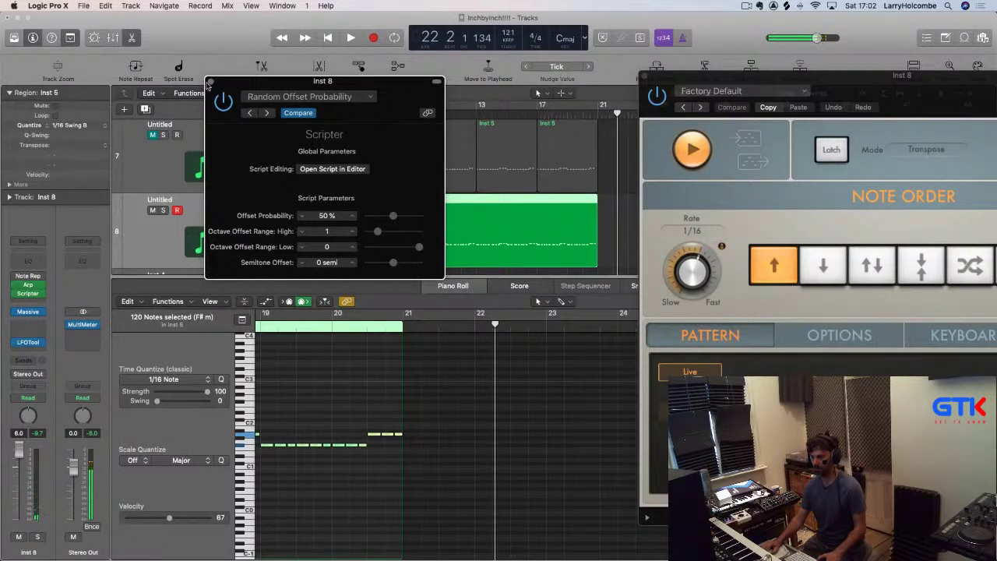
left_click(209, 81)
Set the cycle range from bar 1 to bar 9 and play the looped section
key("space")
key("space")
left_click_drag(301, 104, 417, 121)
key("space")
Duplicate the Scripter effect in the next MIDI slot and set its Octave Offset Range High to 2 and Offset Probability to 25 %
mouse_move(29, 294)
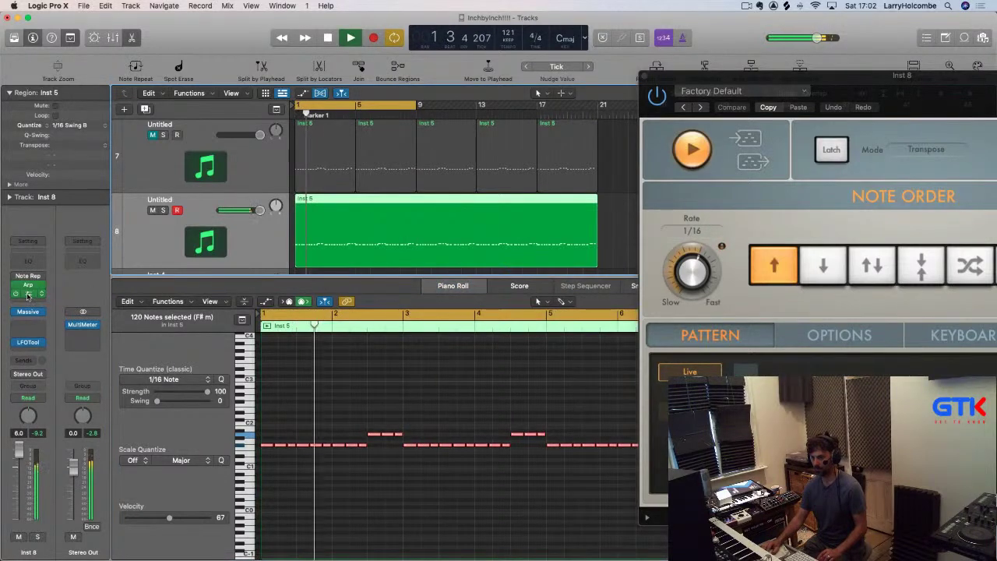
left_click_drag(29, 295, 29, 302)
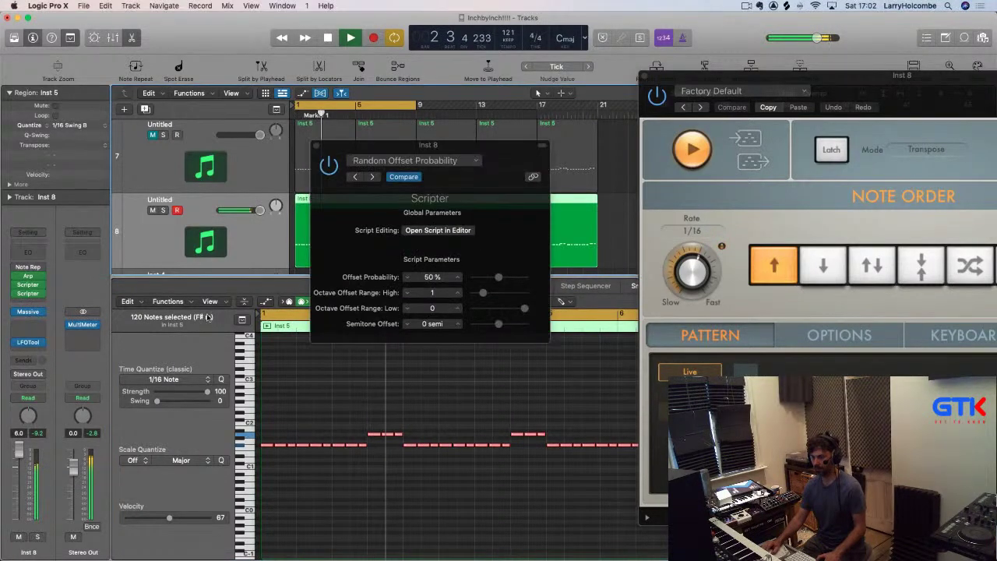
mouse_move(483, 292)
left_mouse_down()
mouse_move(524, 293)
mouse_move(494, 293)
left_mouse_up()
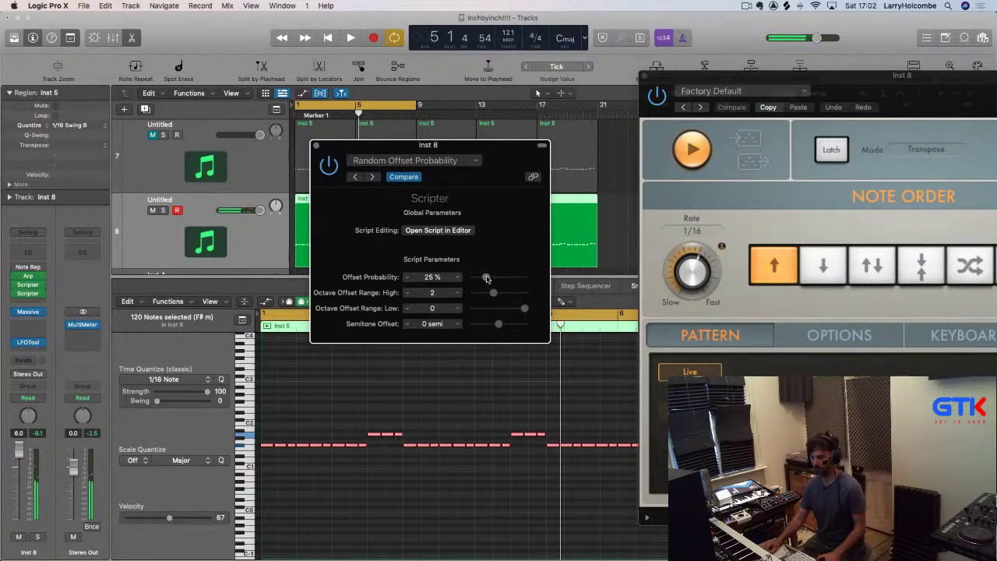
key("space")
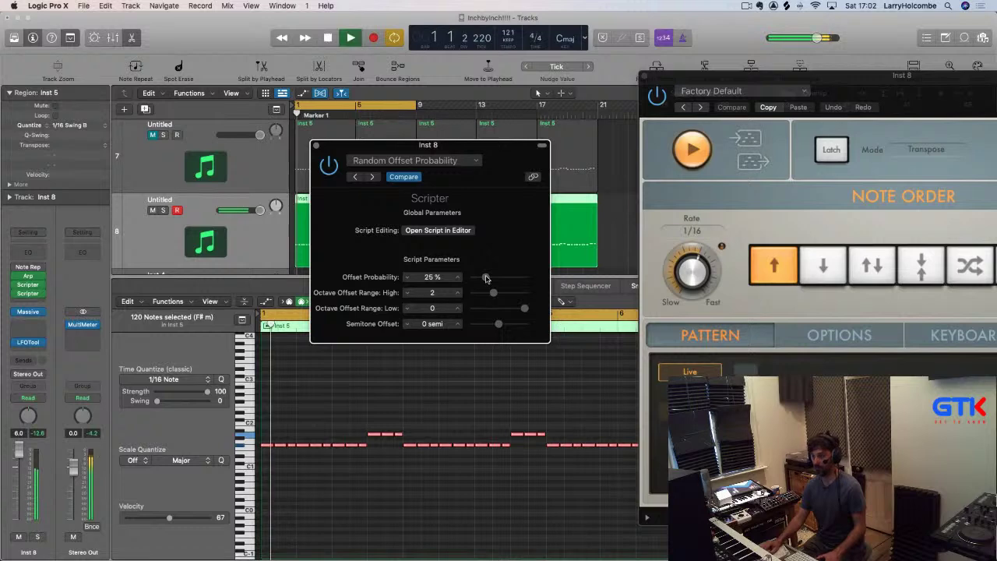
left_click(313, 145)
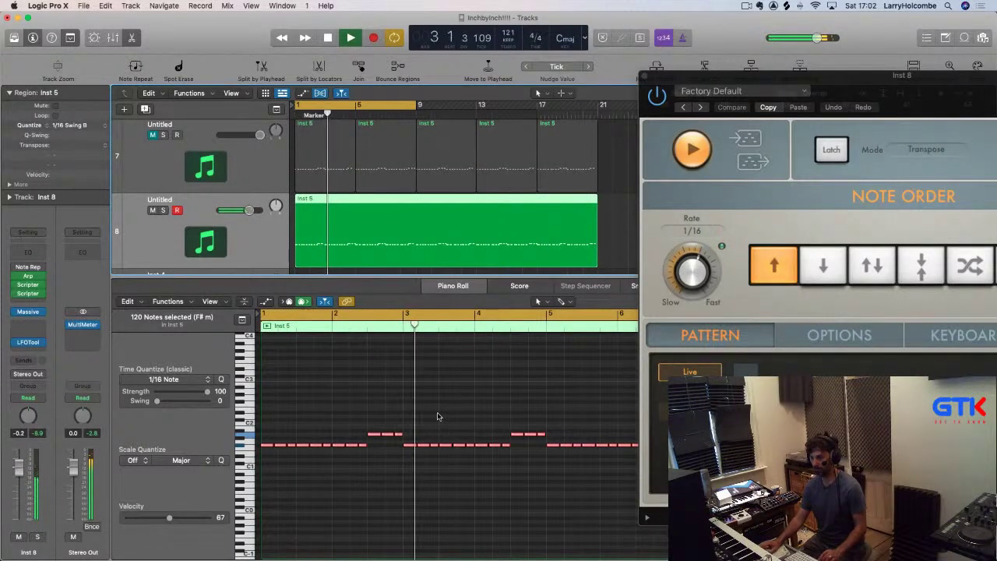
Delete the repeated notes in bars 1 to 5 of the Inst 5 region, keeping only the first note at each pitch change
scroll(390, 409, "down", 2)
left_click(263, 441)
key("space")
left_click_drag(275, 436, 348, 463)
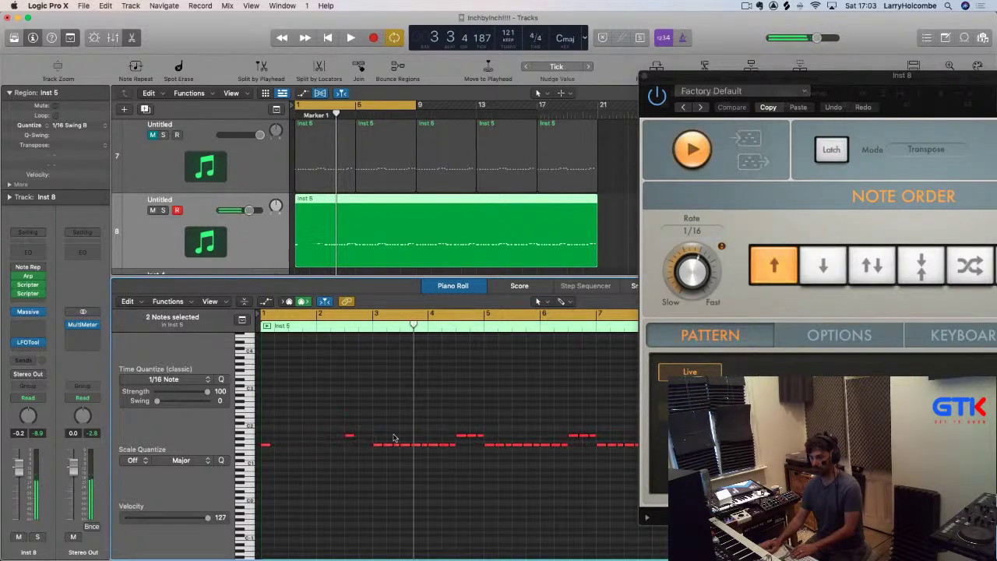
left_click_drag(417, 460, 457, 467)
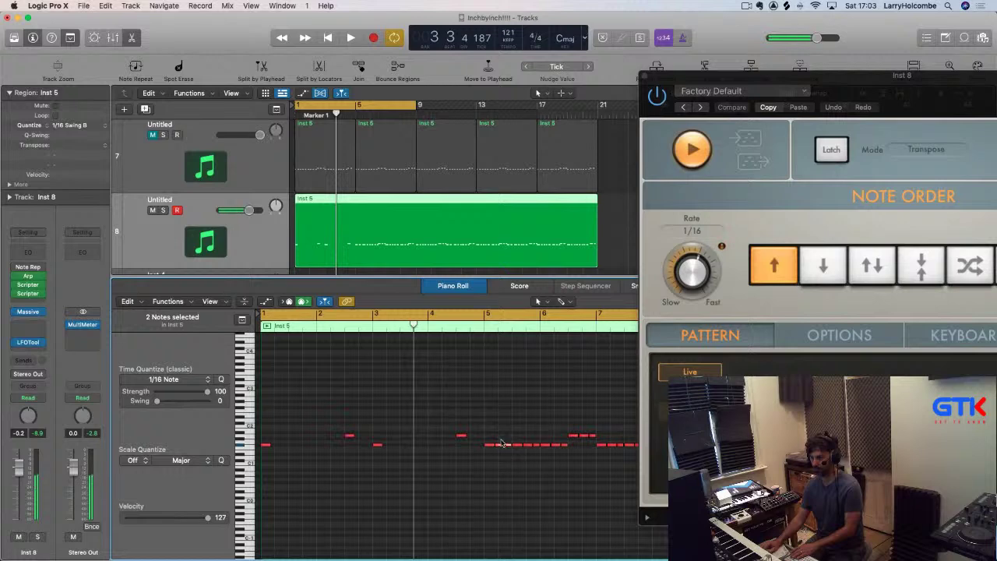
left_click_drag(564, 458, 566, 460)
key("Delete")
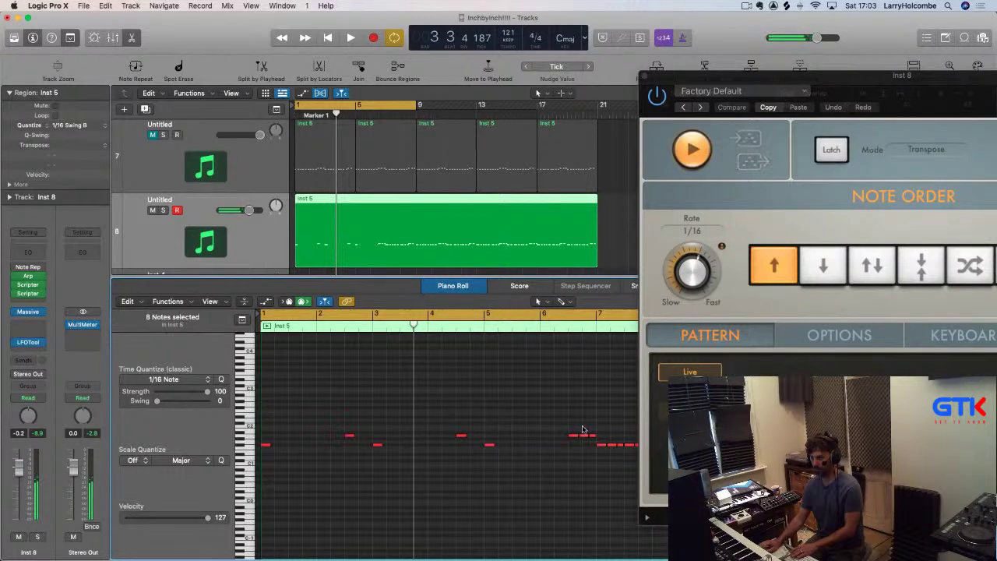
Delete the surplus repeated notes in bars 6 and 7, keeping the first note of each group
scroll(594, 444, "right", 5)
left_click(524, 437)
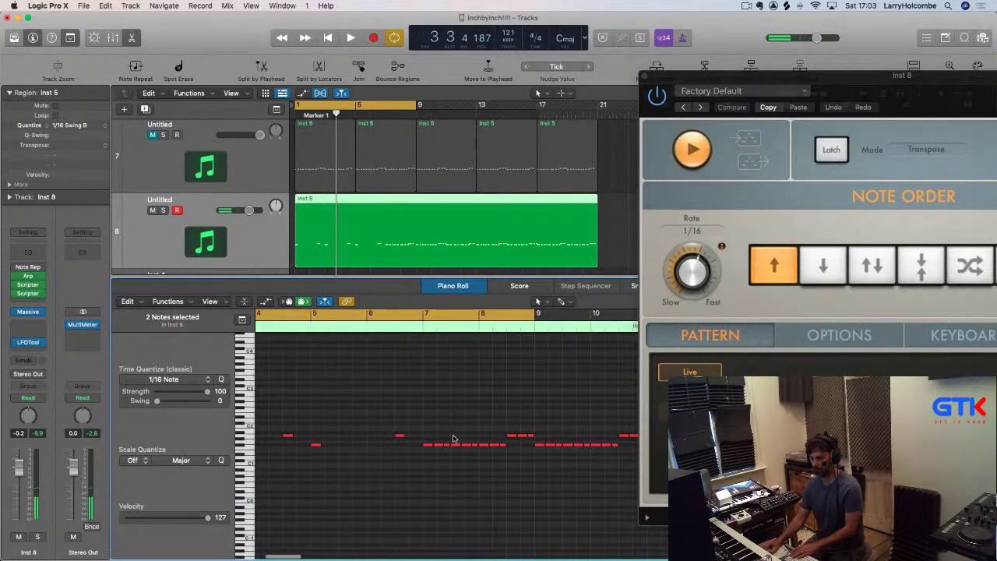
left_click_drag(436, 434, 504, 460)
key("Delete")
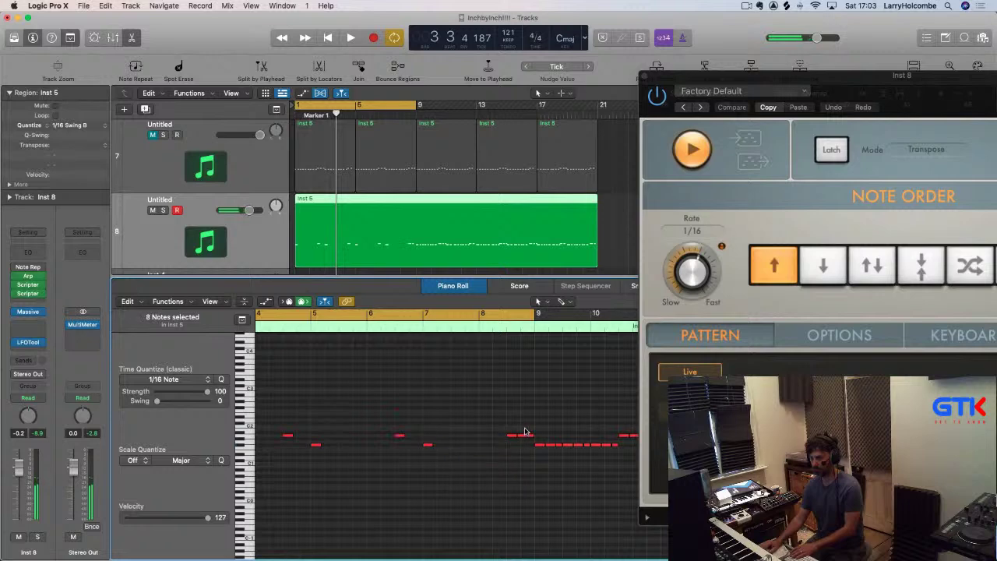
Select all notes, lengthen them so each reaches the next one, then play the part and close the Piano Roll
key("super+a")
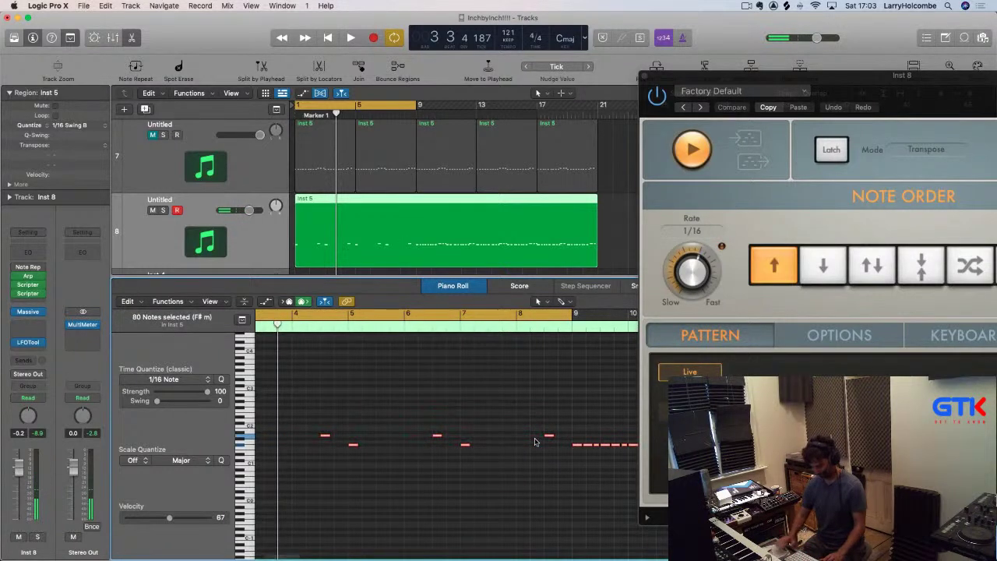
key("space")
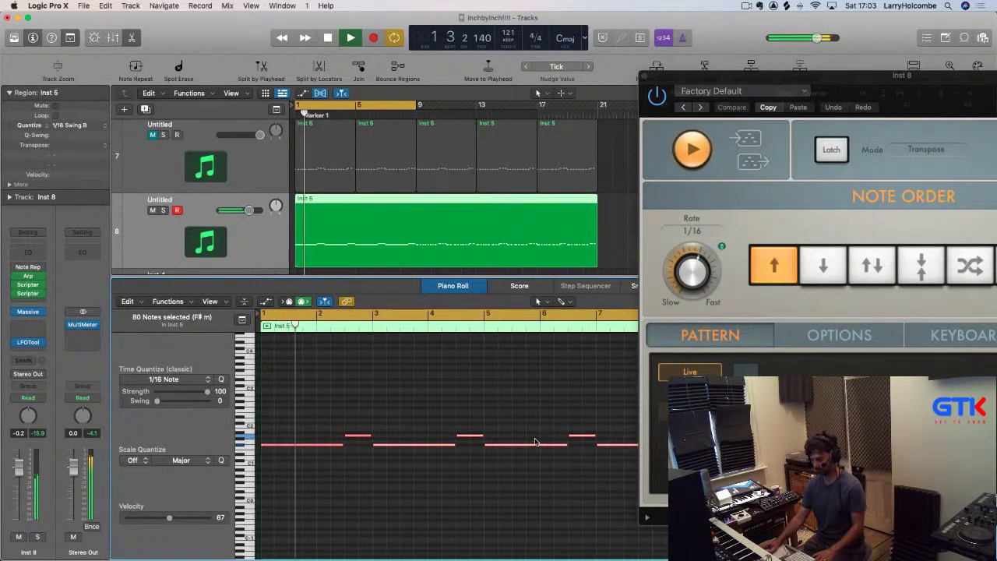
key("e")
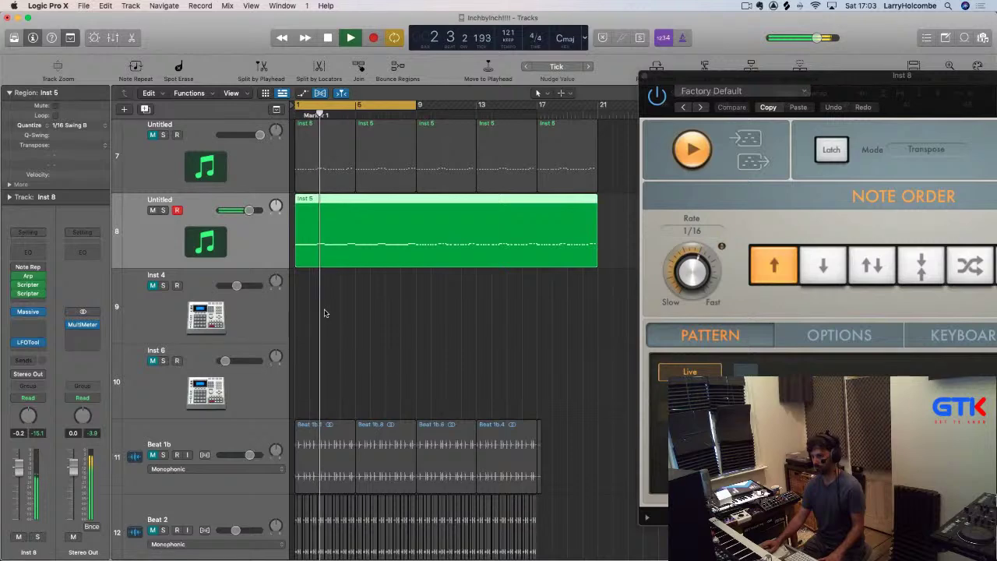
Add a third Scripter MIDI effect below the existing two and look through its preset list
left_click(25, 304)
mouse_move(47, 394)
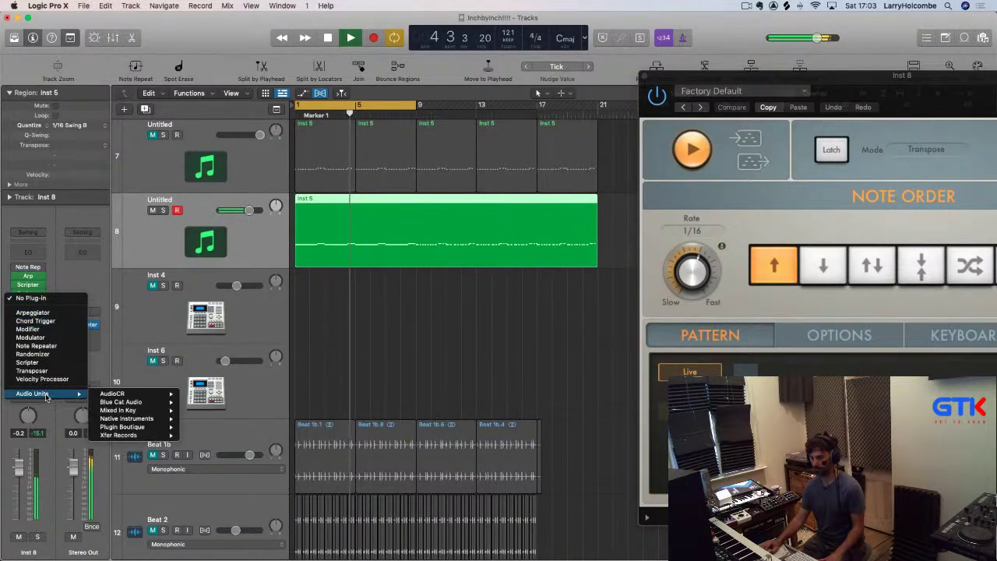
mouse_move(111, 395)
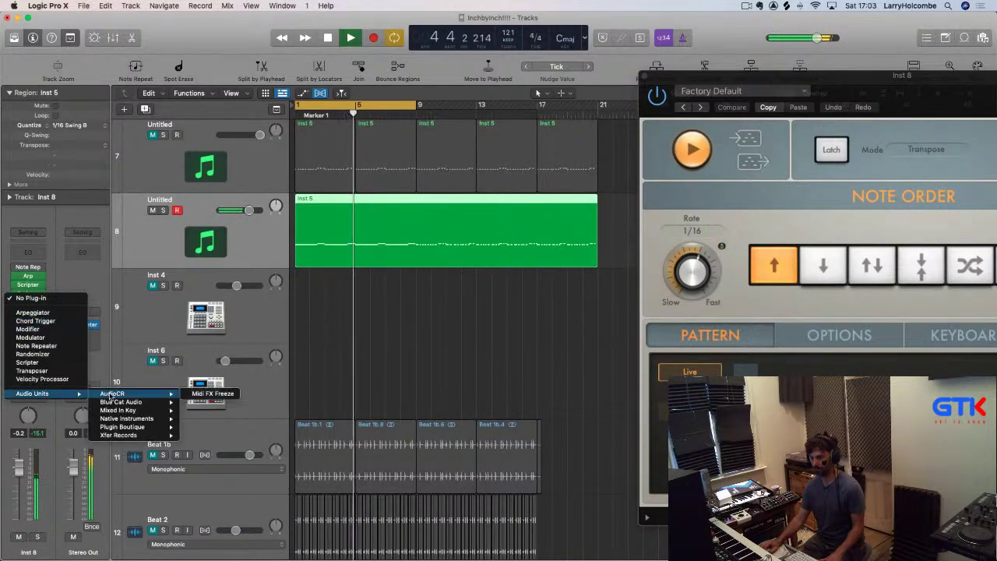
left_click(27, 362)
key("space")
left_click_drag(425, 155, 384, 139)
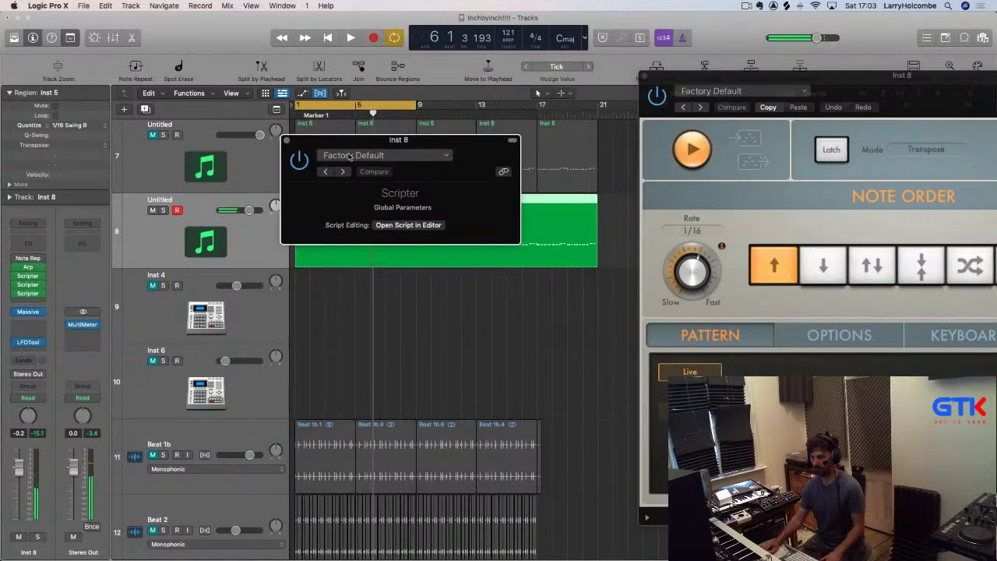
left_click(382, 155)
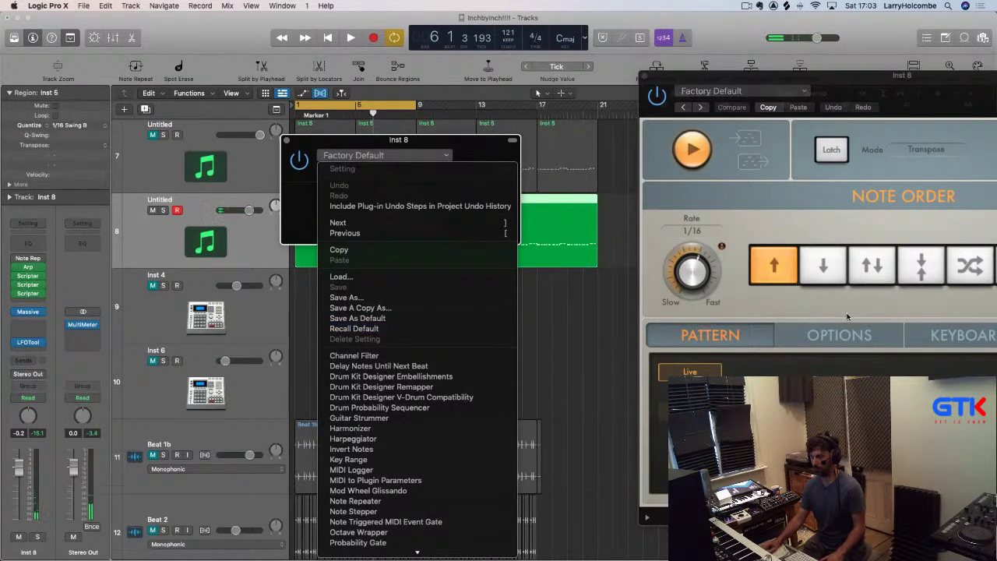
left_click(758, 242)
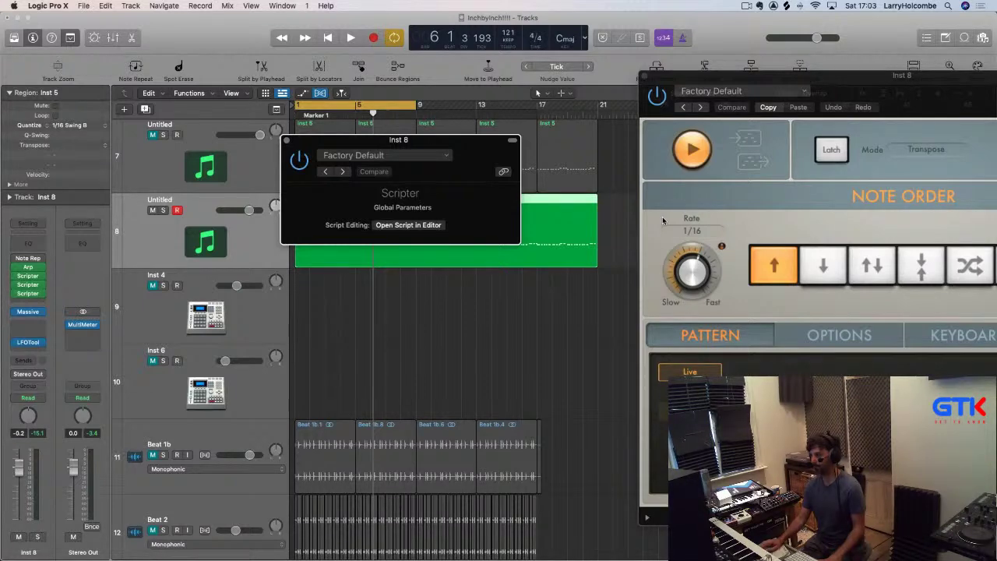
Set the Arpeggiator's Swing to 54 % and Note Length to 81 % while listening to the loop
left_click_drag(836, 81, 460, 69)
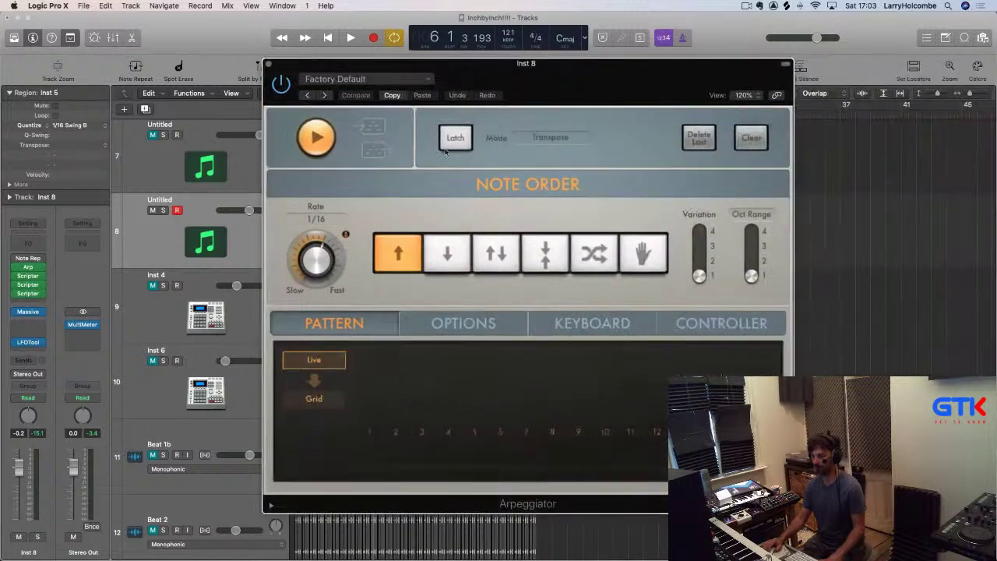
left_click(433, 331)
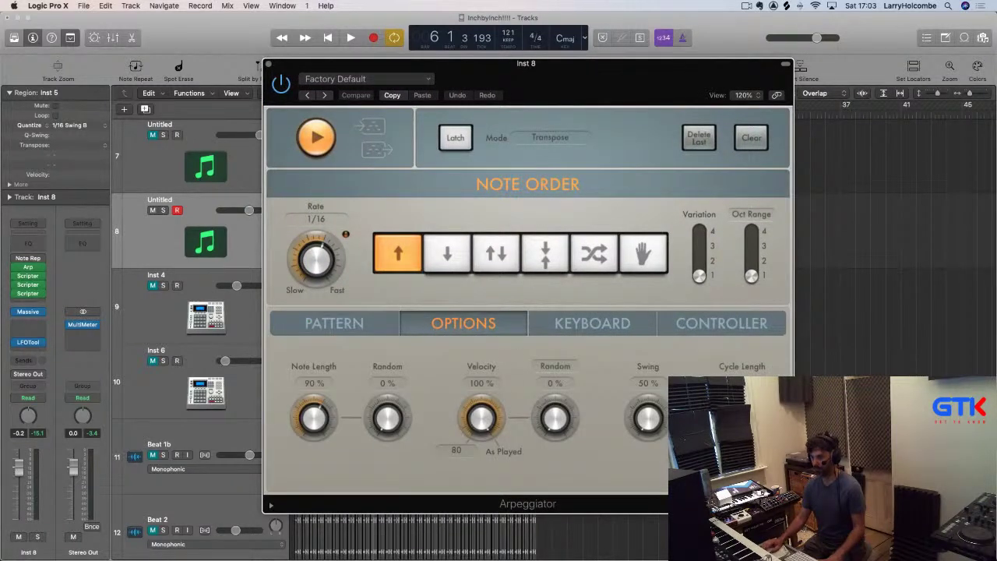
key("space")
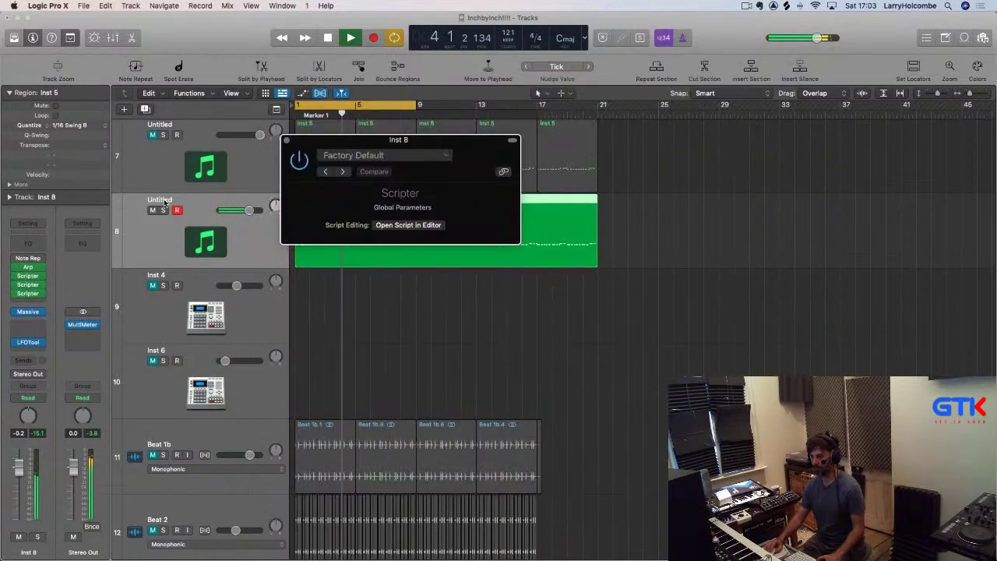
left_click(268, 65)
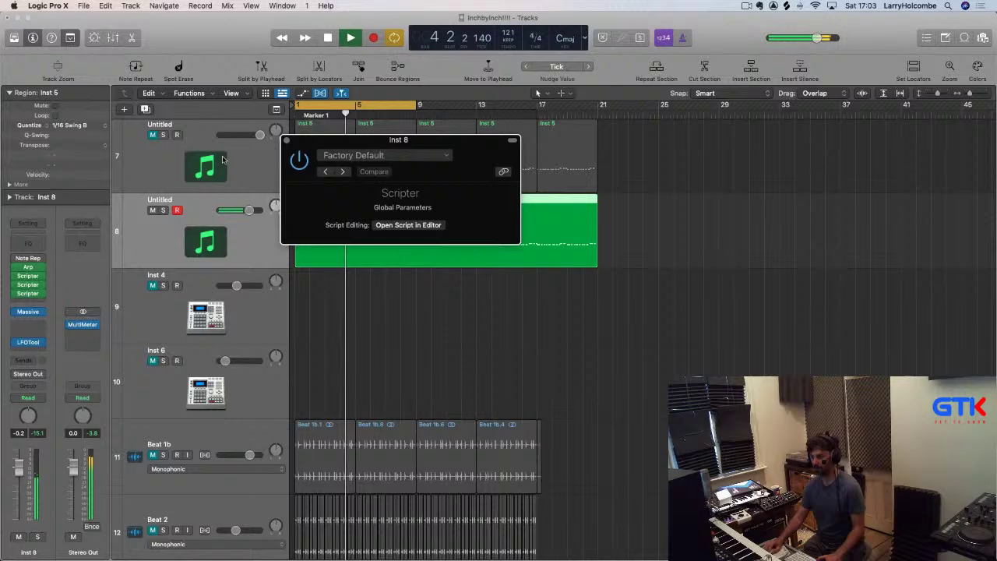
left_click(28, 267)
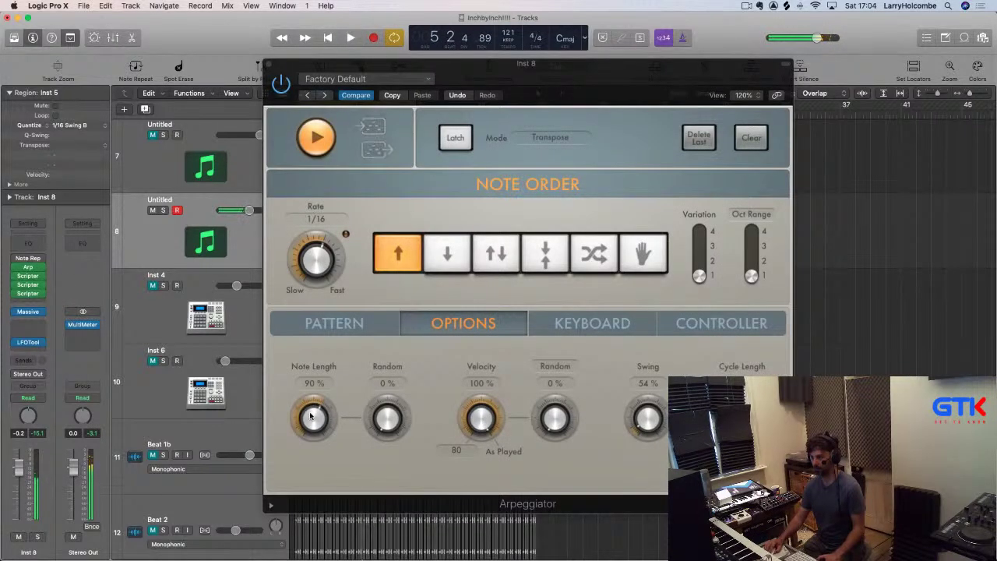
left_click_drag(310, 417, 316, 427)
key("space")
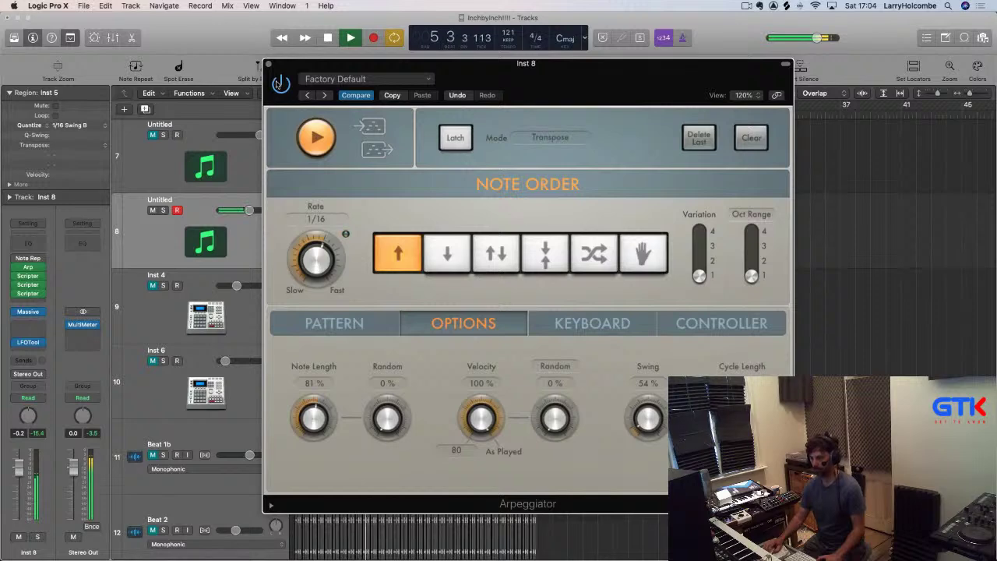
left_click(268, 65)
Bypass the second Scripter effect on the duplicated track
left_click(31, 293)
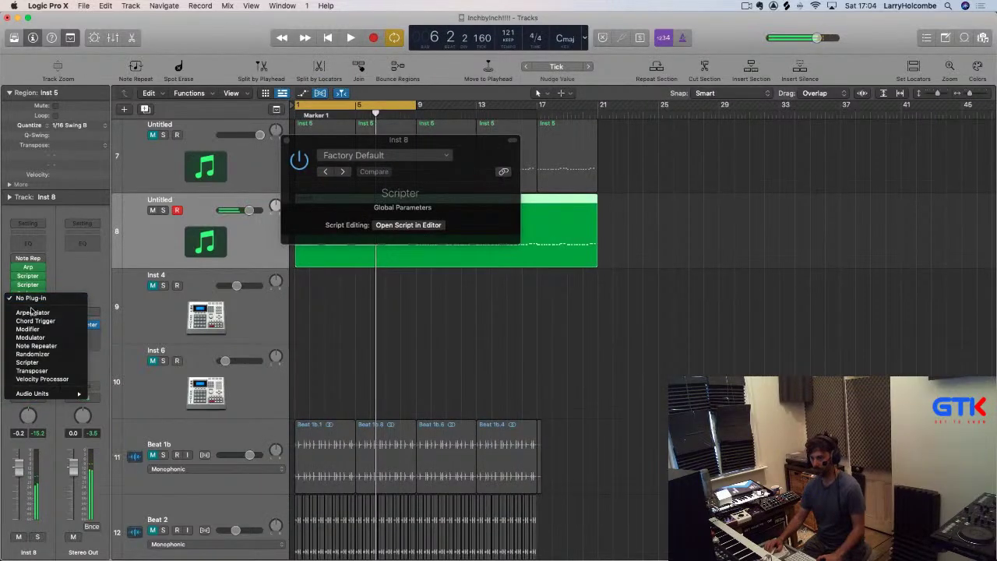
left_click(27, 362)
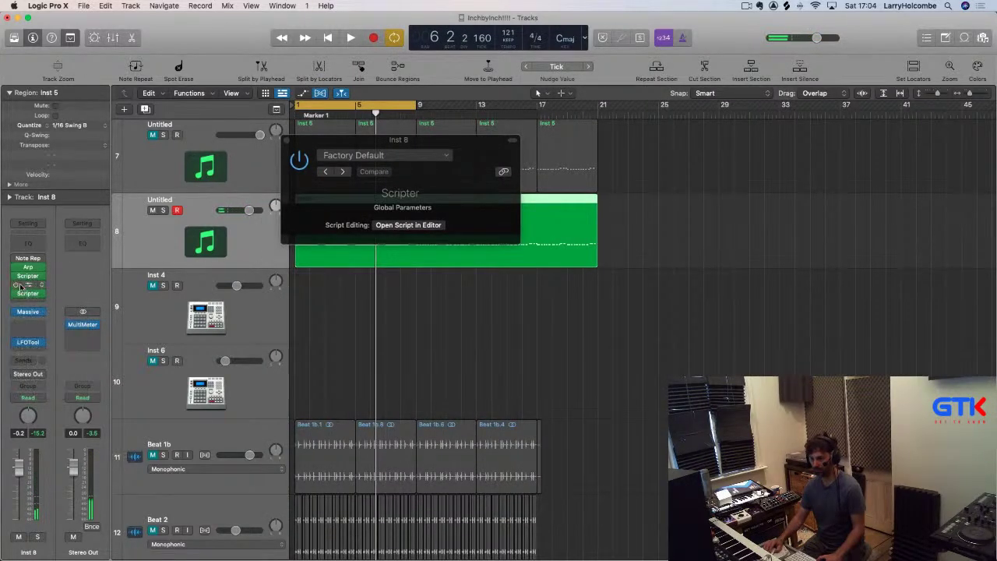
left_click(27, 295)
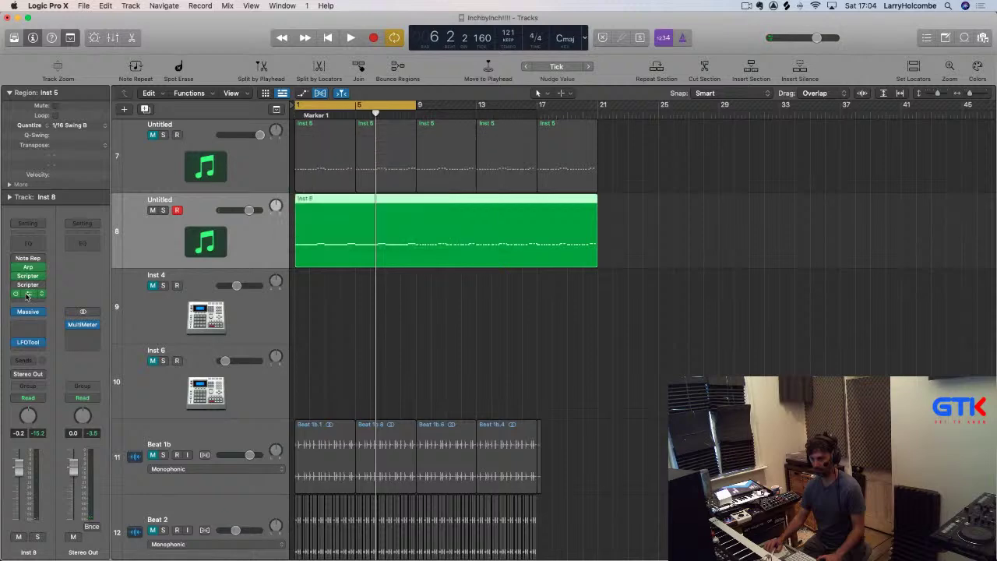
Load the Probability Gate preset in the third Scripter and set its Probability to 76 % while auditioning the loop
left_click(27, 295)
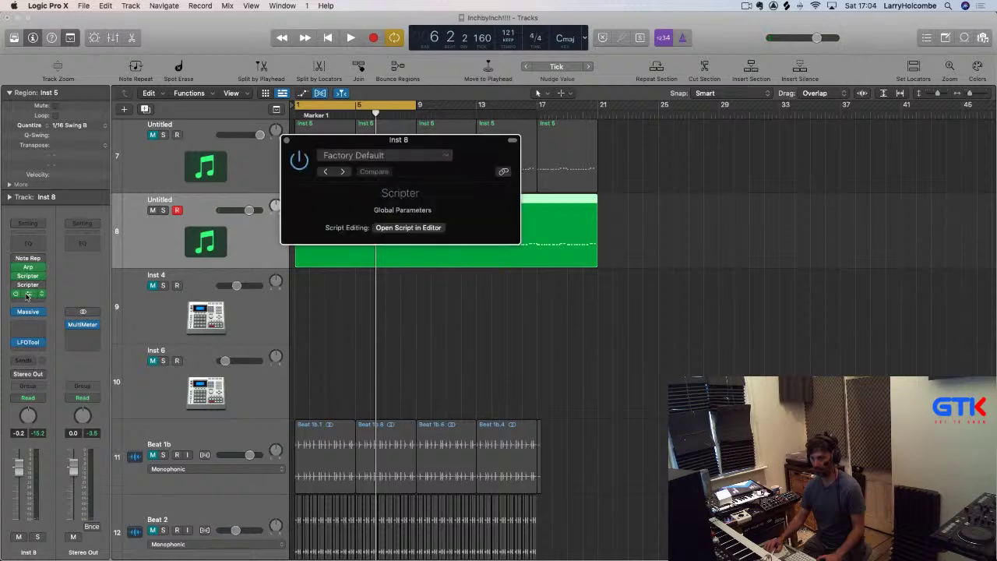
left_click(352, 155)
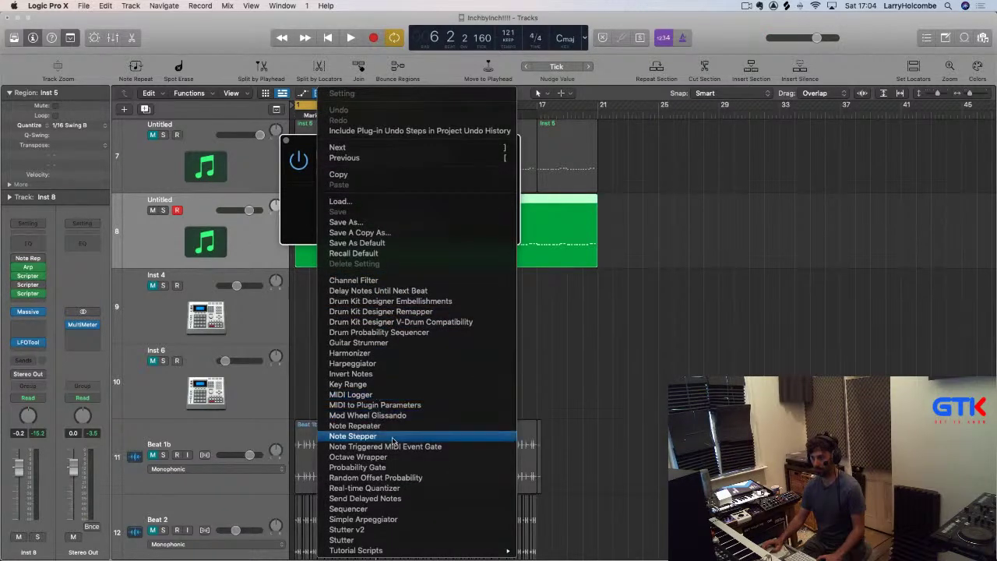
left_click(377, 470)
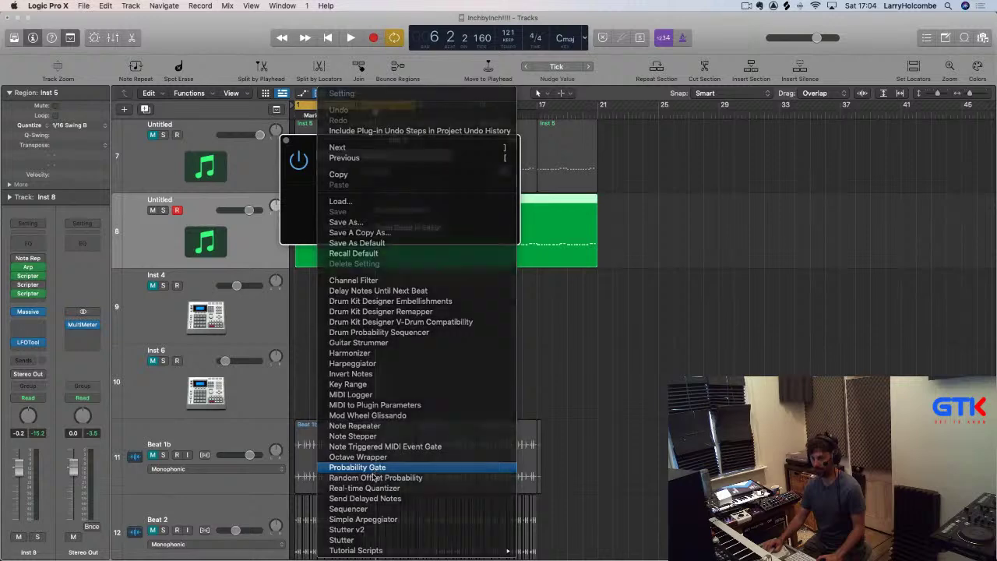
left_click(469, 276)
key("space")
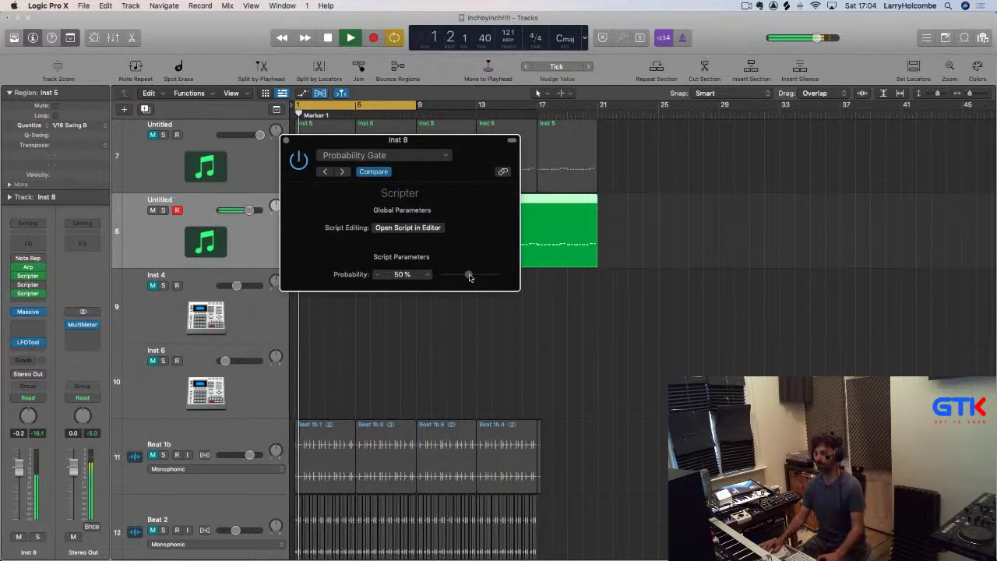
left_click_drag(469, 277, 483, 278)
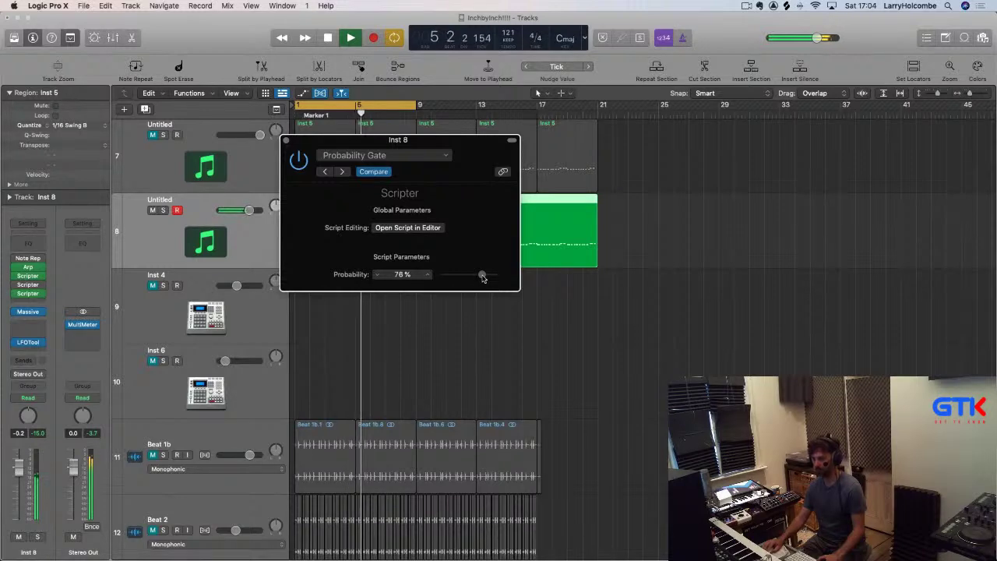
left_click_drag(483, 277, 482, 277)
left_click(286, 140)
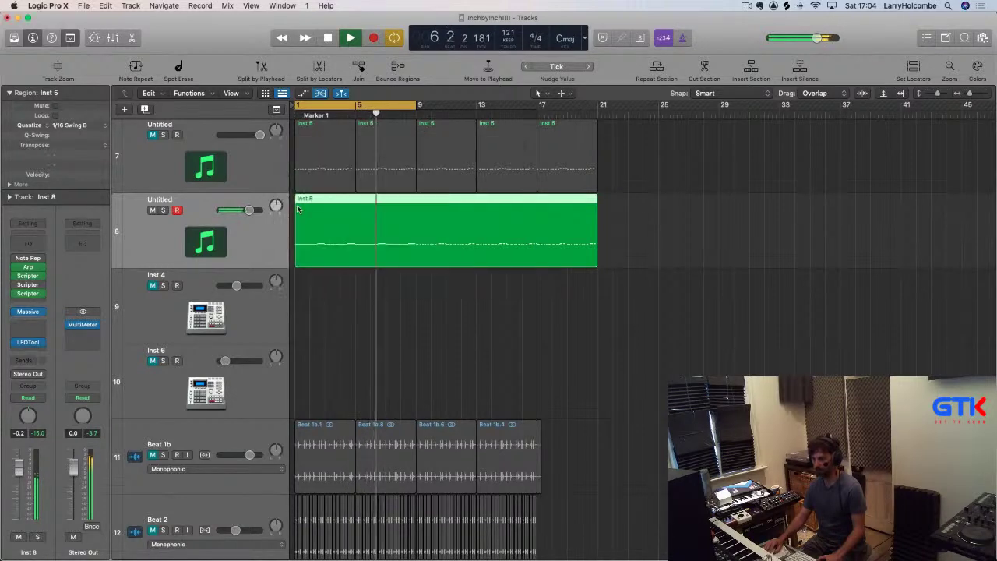
Create one new software instrument track with an empty channel strip directly below the duplicated bass track
left_click(408, 285)
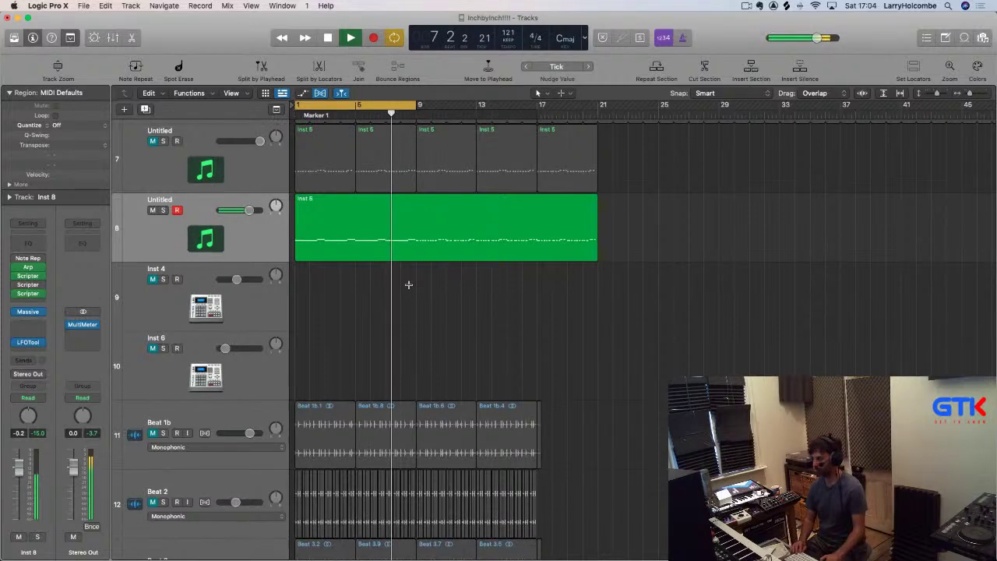
key("super+Up")
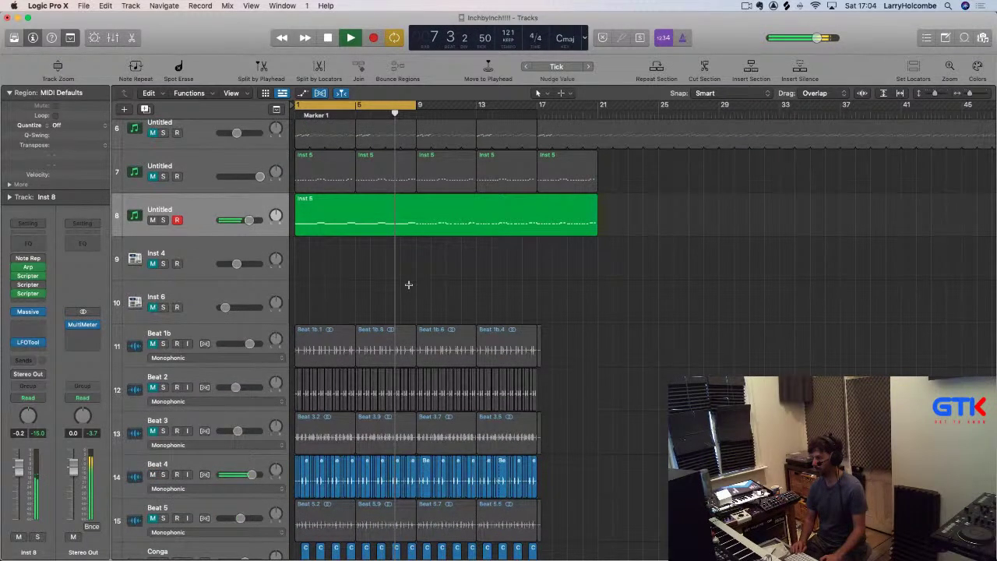
key("super+Up")
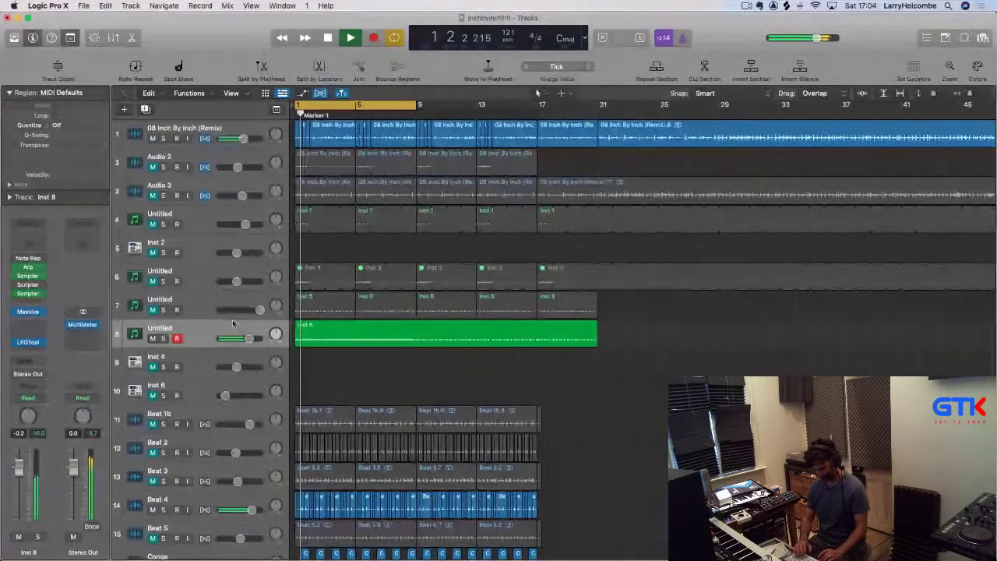
key("alt+super+n")
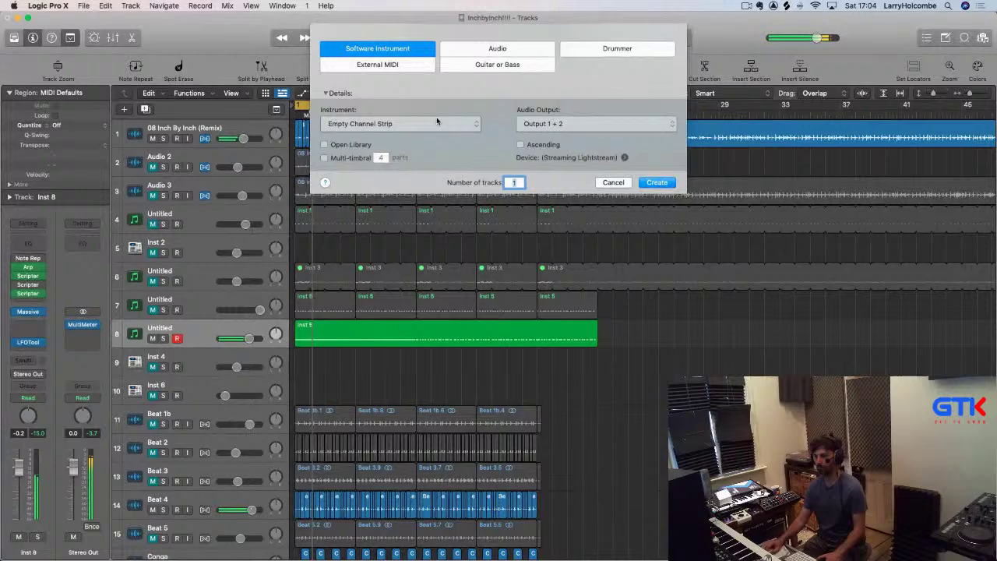
left_click(657, 183)
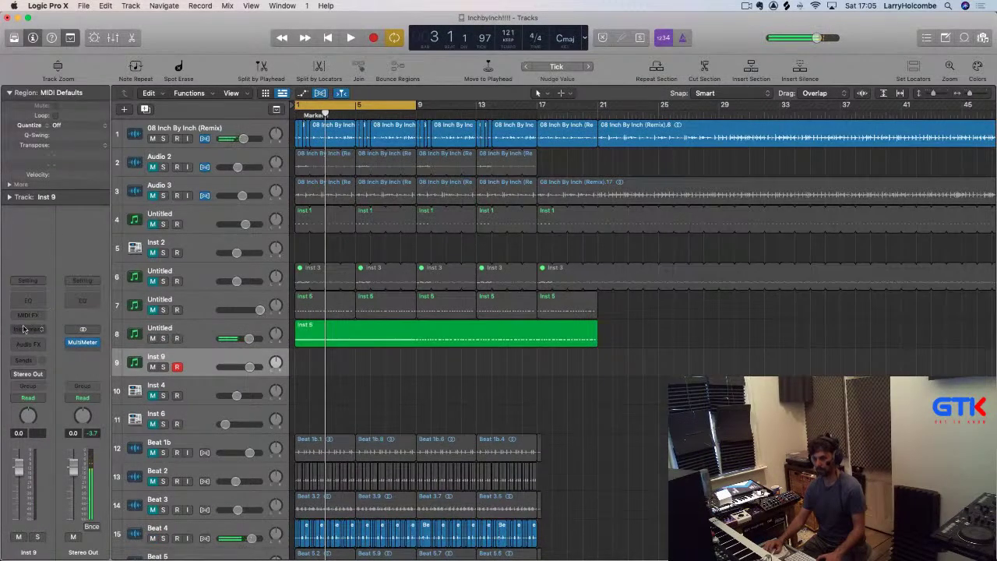
Insert a mono Sampler on the new track and load the factory Classical Piano instrument
left_click(23, 328)
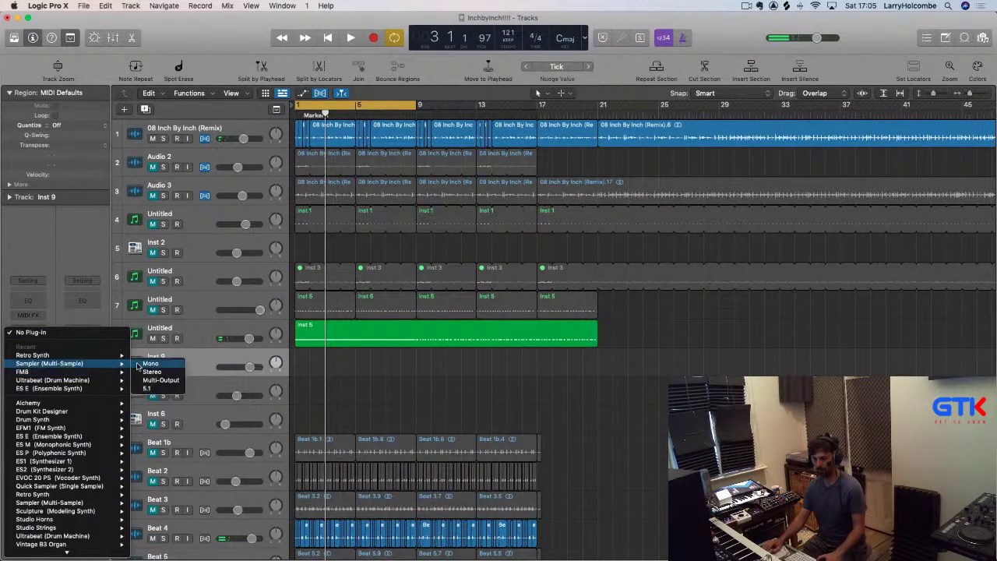
left_click(149, 363)
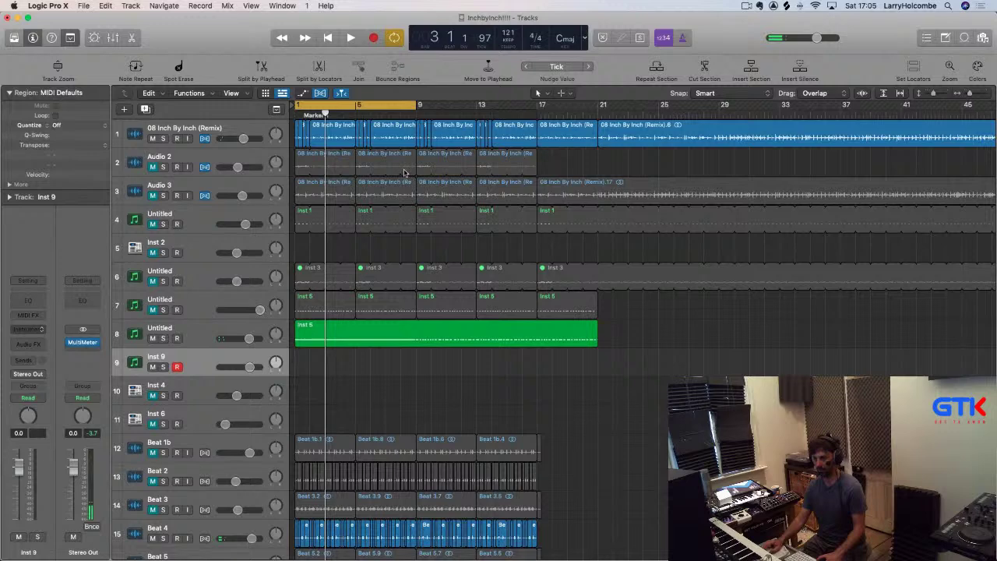
left_click_drag(361, 155, 265, 71)
left_click(319, 88)
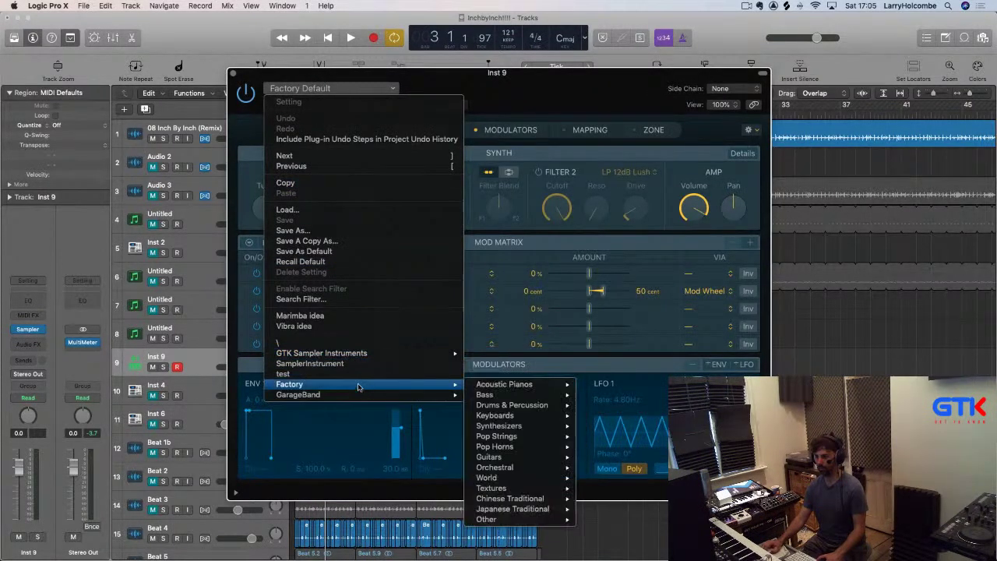
mouse_move(354, 387)
mouse_move(538, 385)
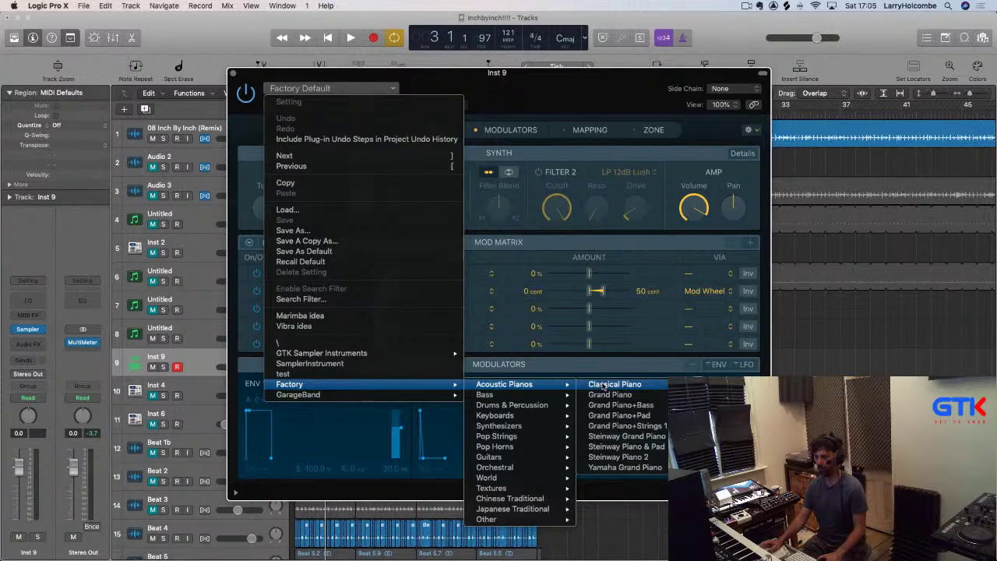
left_click(604, 384)
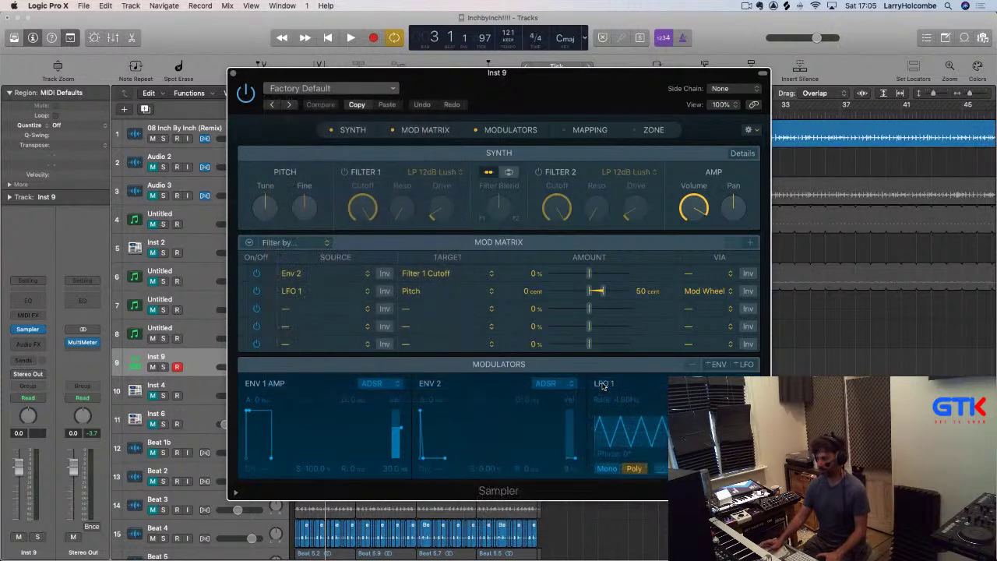
Play the loop while trying out notes on the Classical Piano track to find the song's key
left_click(232, 74)
key("space")
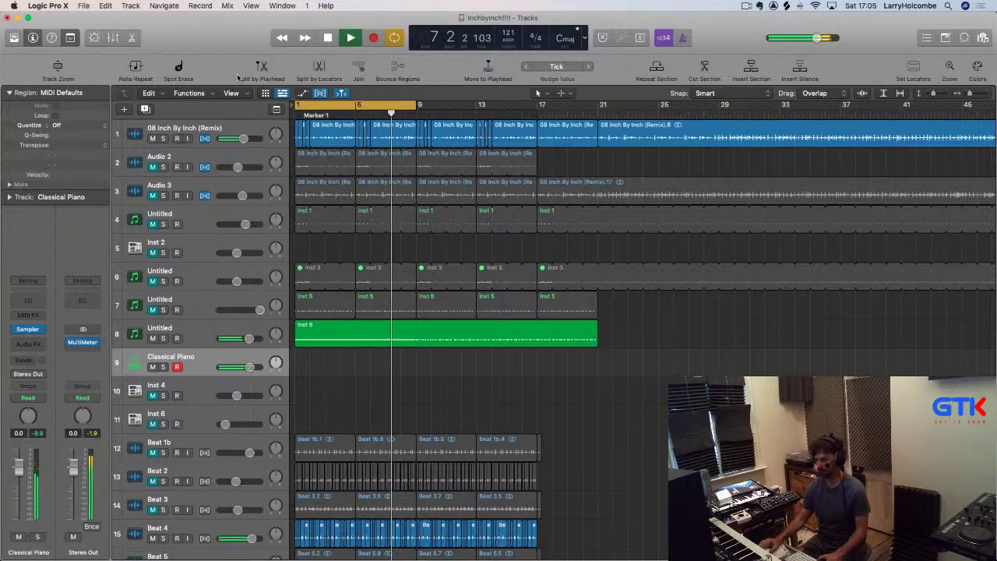
key("space")
Replace the bypassed Note Repeater on the duplicated bass track with a Transposer MIDI effect
left_click(200, 336)
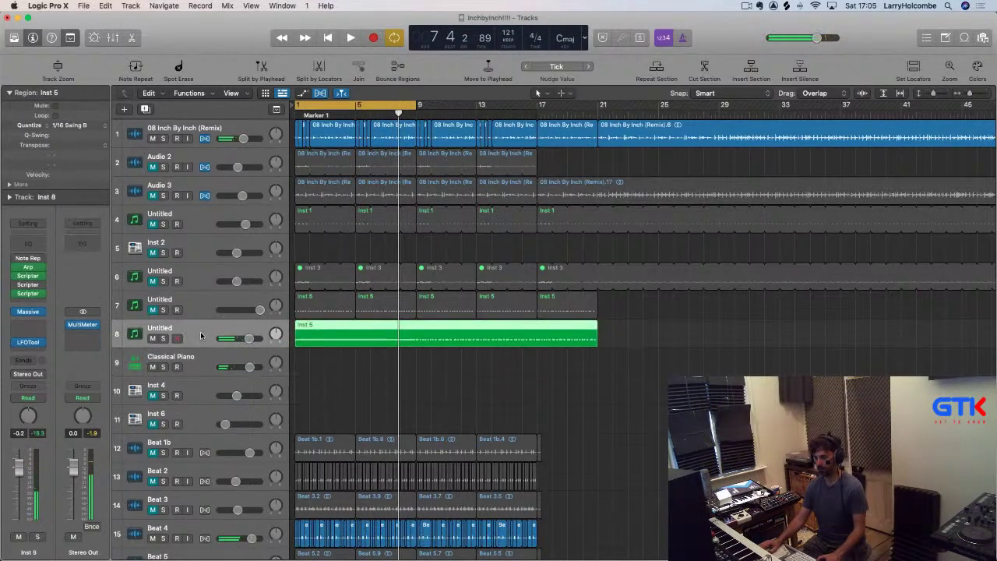
left_click(43, 262)
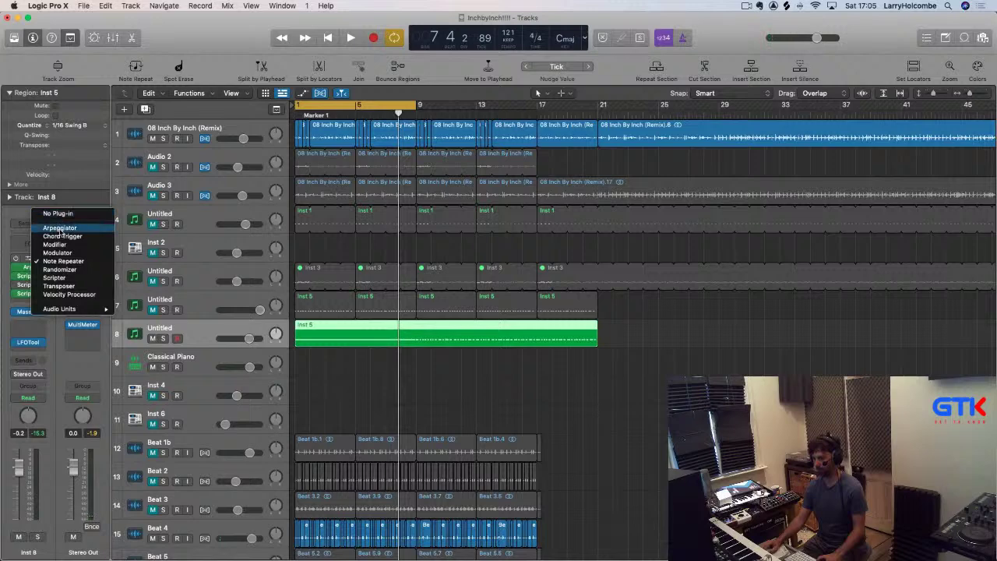
left_click(70, 286)
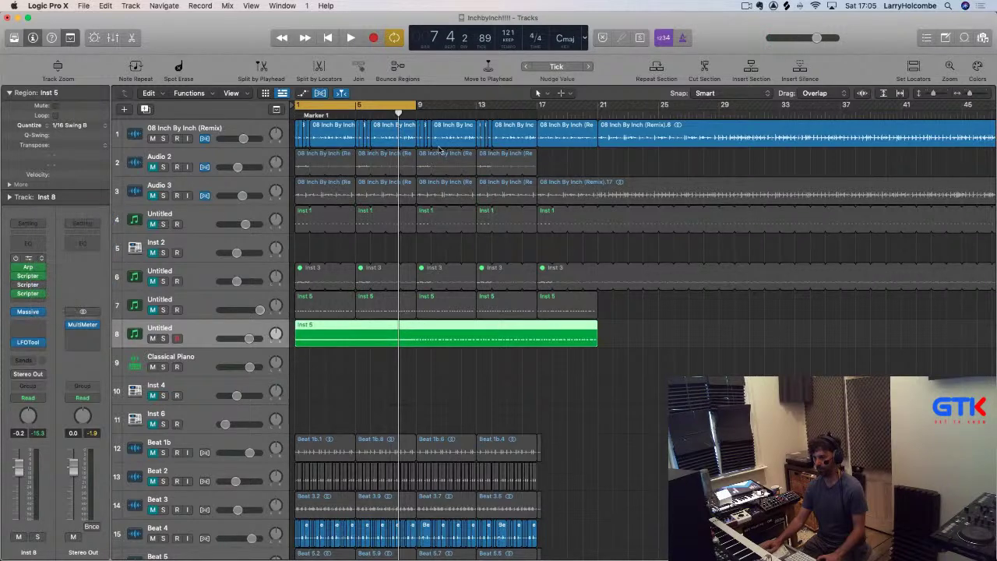
left_click_drag(428, 151, 419, 121)
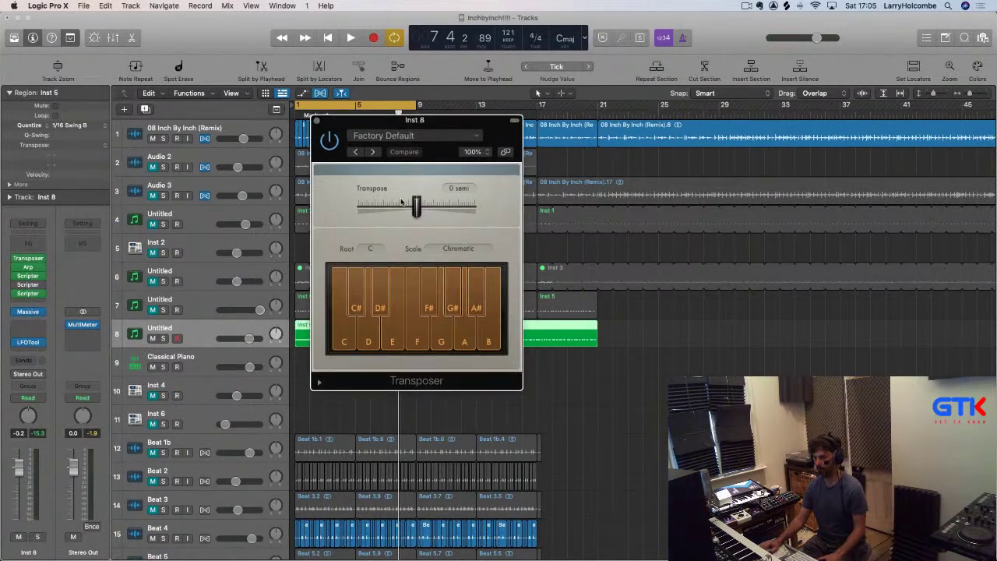
Set the Transposer's Root to F# and choose a non-chromatic scale for it
left_click(374, 247)
left_click(382, 307)
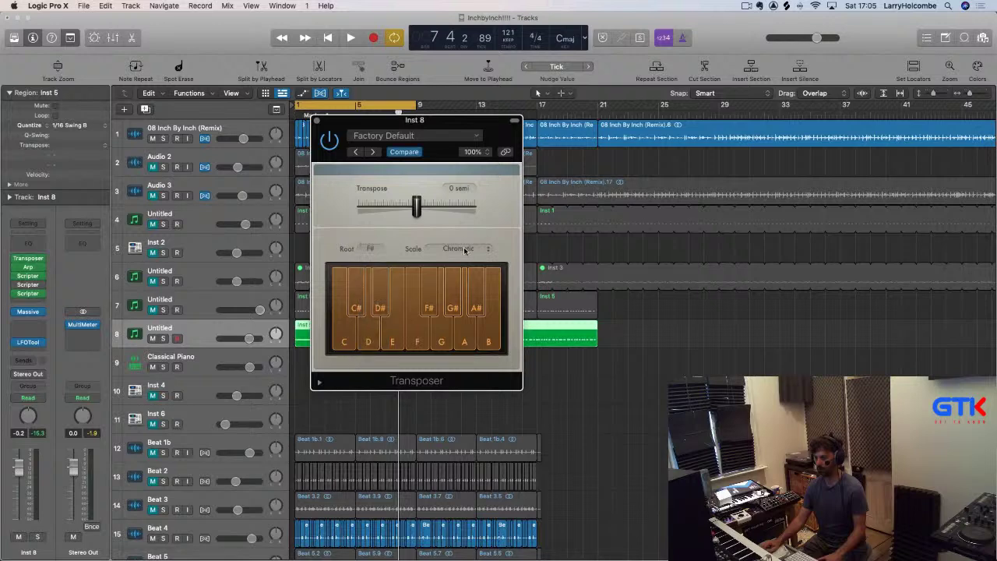
left_click(460, 249)
left_click(473, 328)
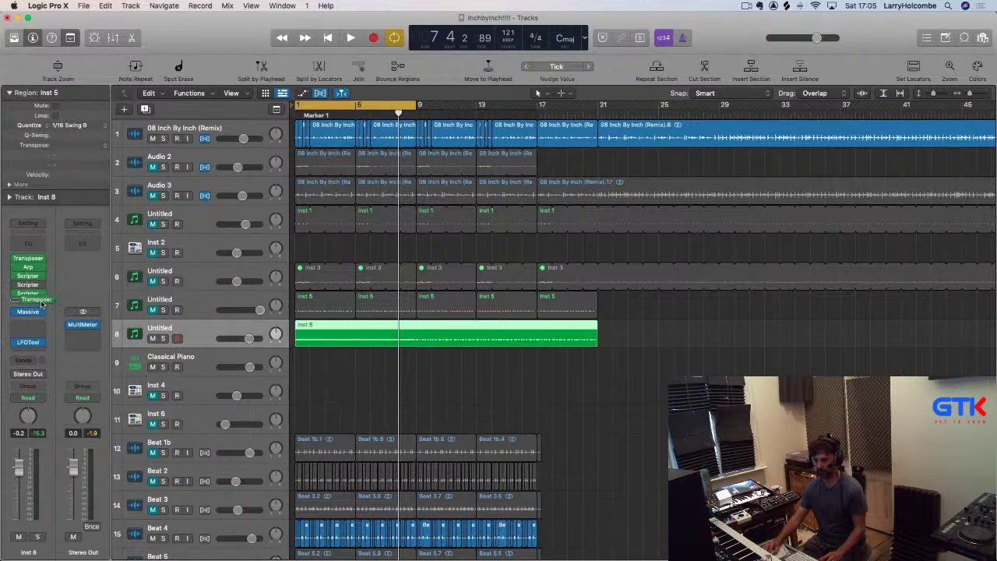
Move the Transposer below the last Scripter in the MIDI effect chain and play the loop
left_click_drag(43, 304, 39, 297)
left_click(434, 387)
key("space")
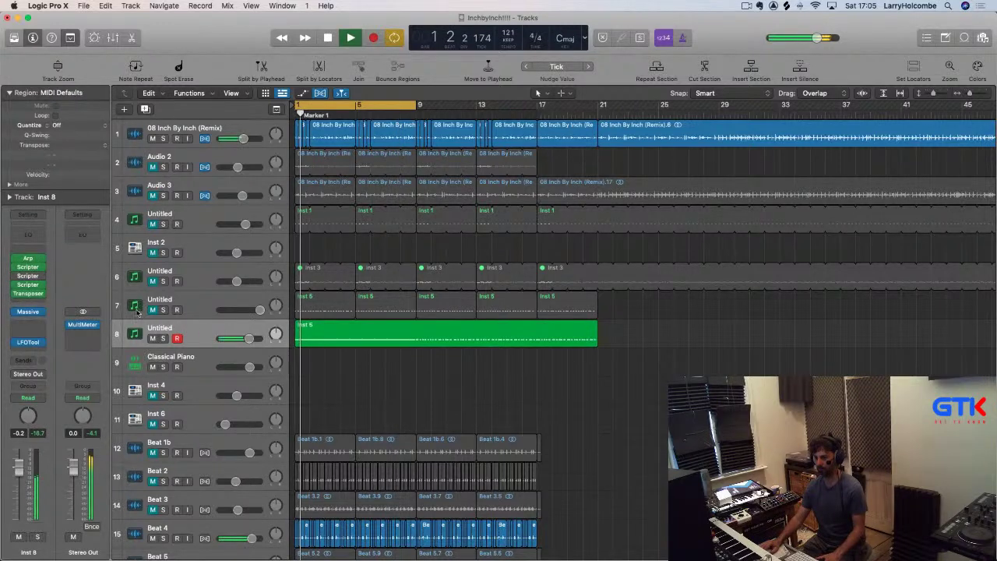
Replace the bypassed Scripter with a Randomizer, setting its Event Type to Note Number and Random to 3
left_click(43, 285)
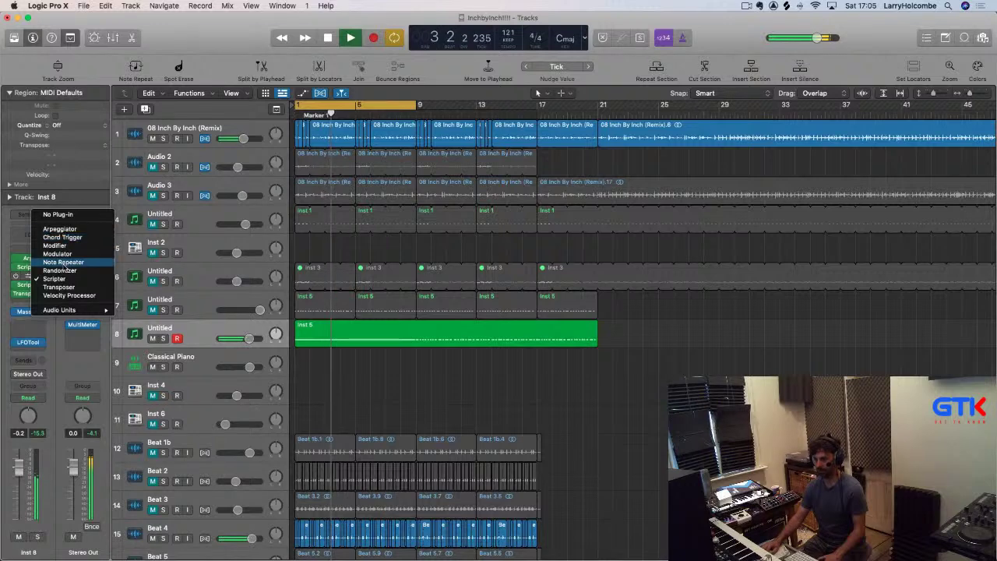
left_click(61, 271)
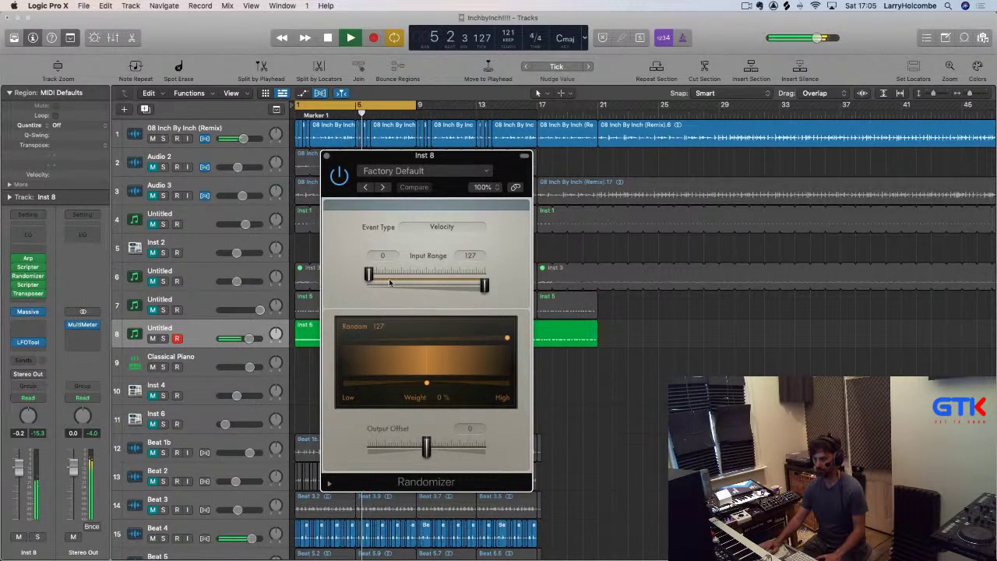
left_click(442, 227)
left_click(448, 217)
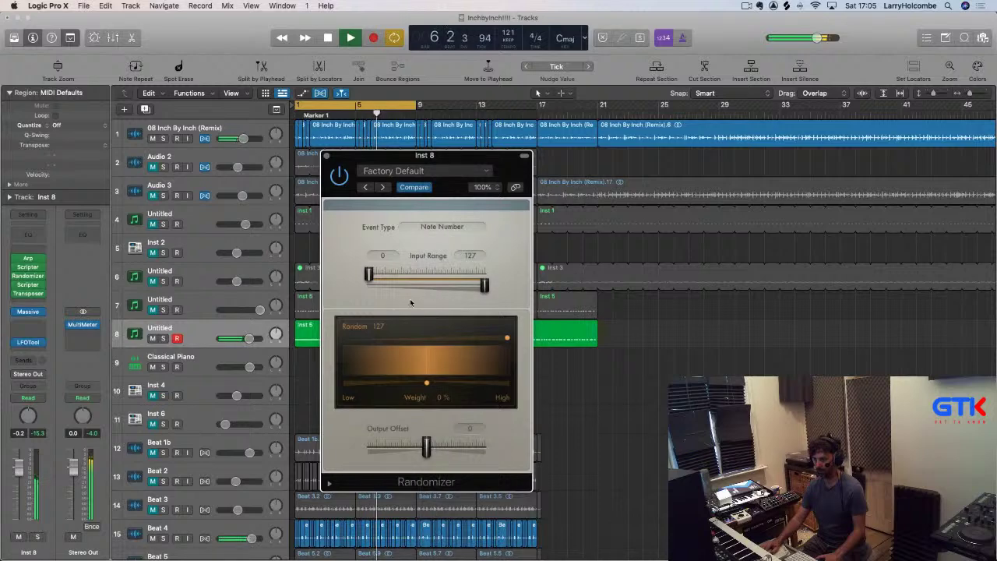
left_click_drag(508, 337, 350, 340)
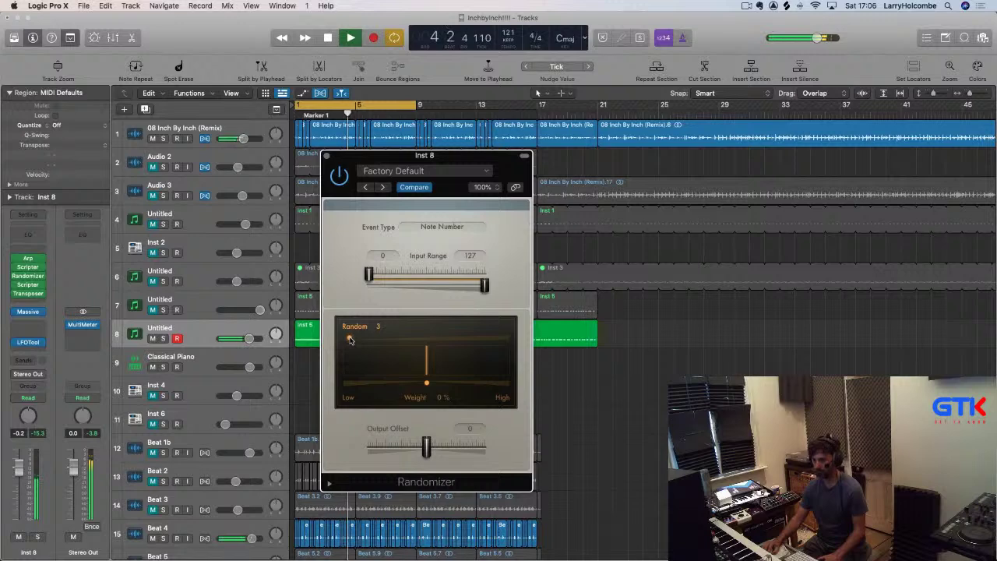
left_click(327, 155)
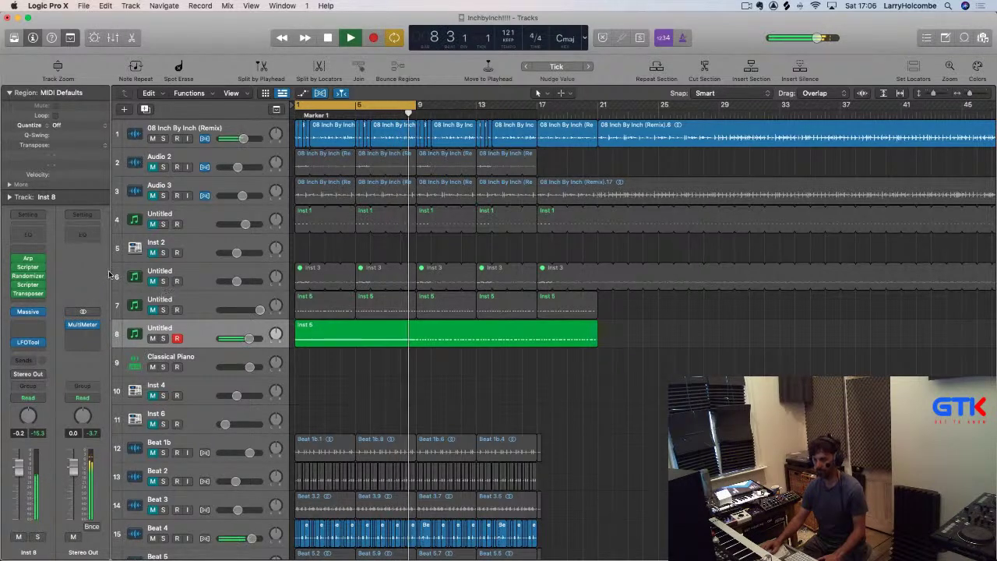
Mute the 08 Inch By Inch (Remix) track and check the Probability Gate script's settings on the bass track
left_click(153, 137)
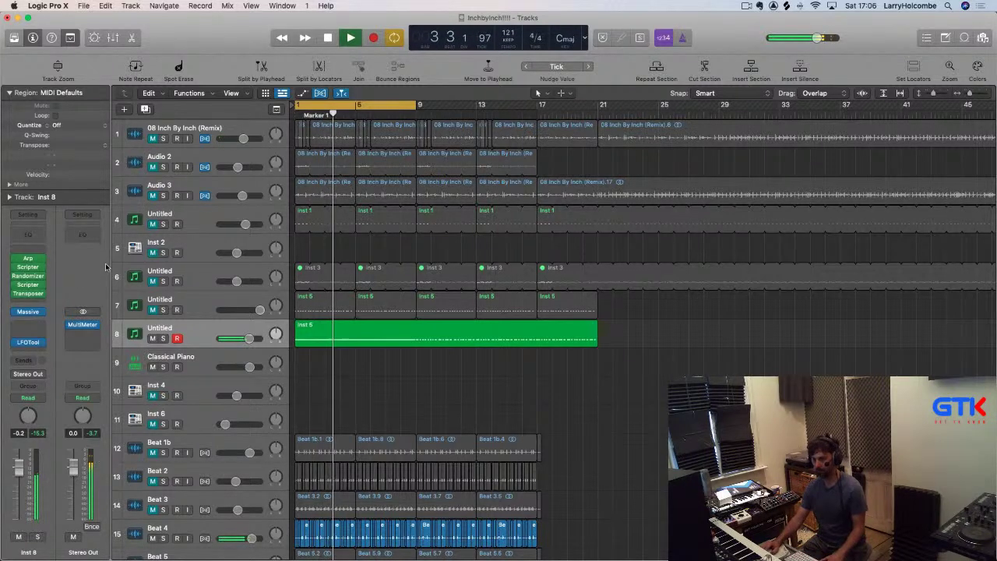
left_click(28, 285)
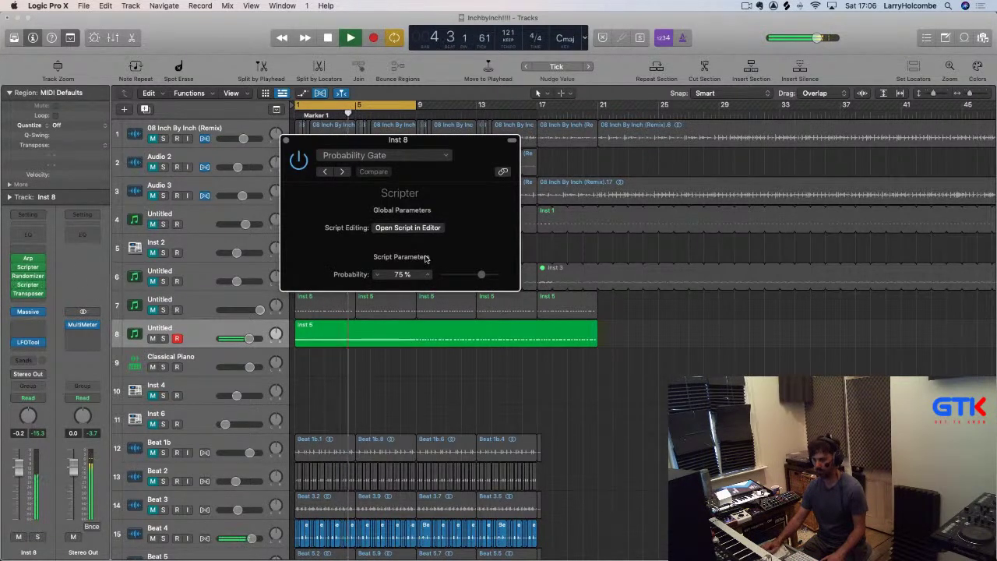
left_click(286, 141)
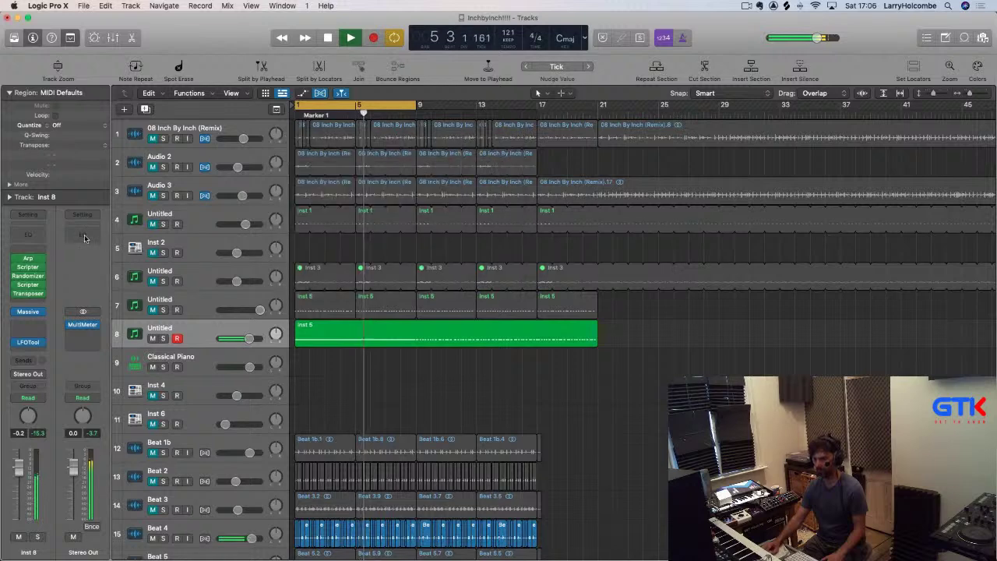
Slow the bass track's Arpeggiator Rate to 1/8 dotted while auditioning the loop
left_click(28, 259)
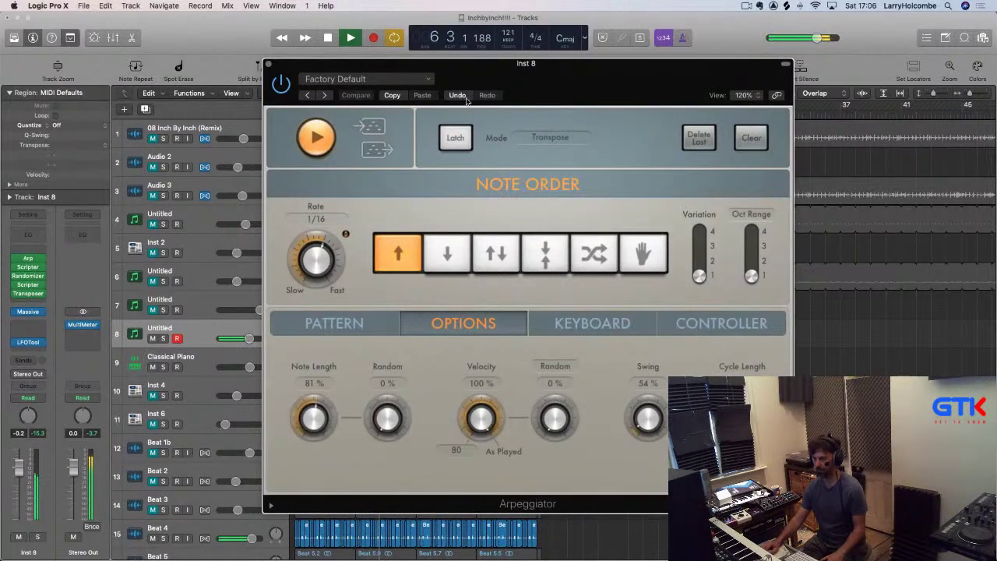
left_click_drag(466, 99, 452, 90)
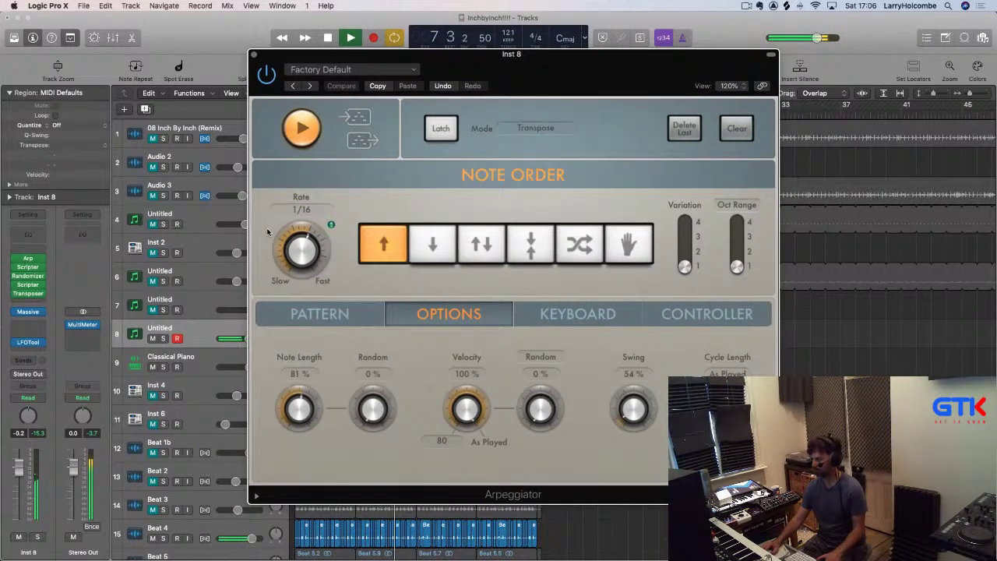
key("space")
scroll(303, 257, "up", 1)
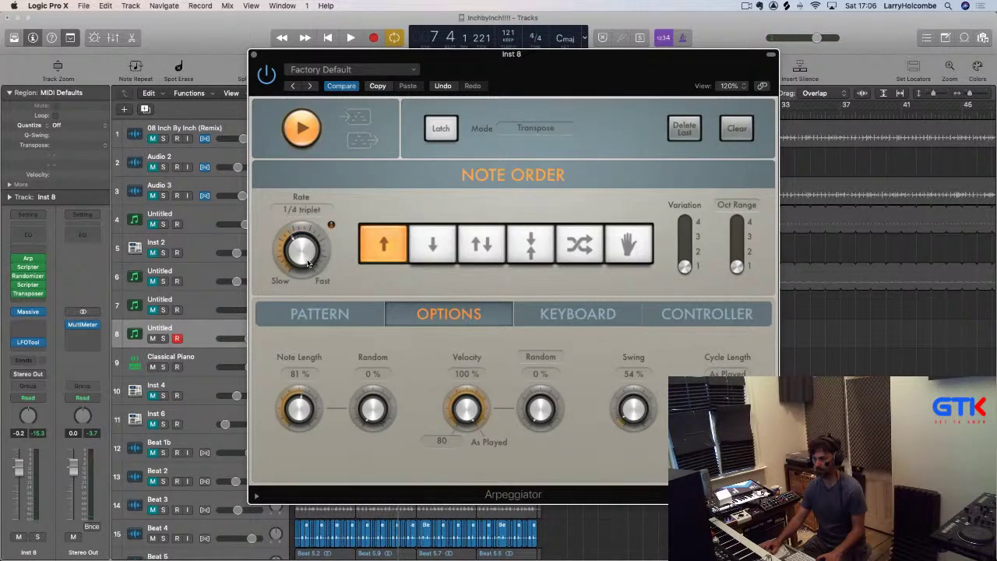
key("space")
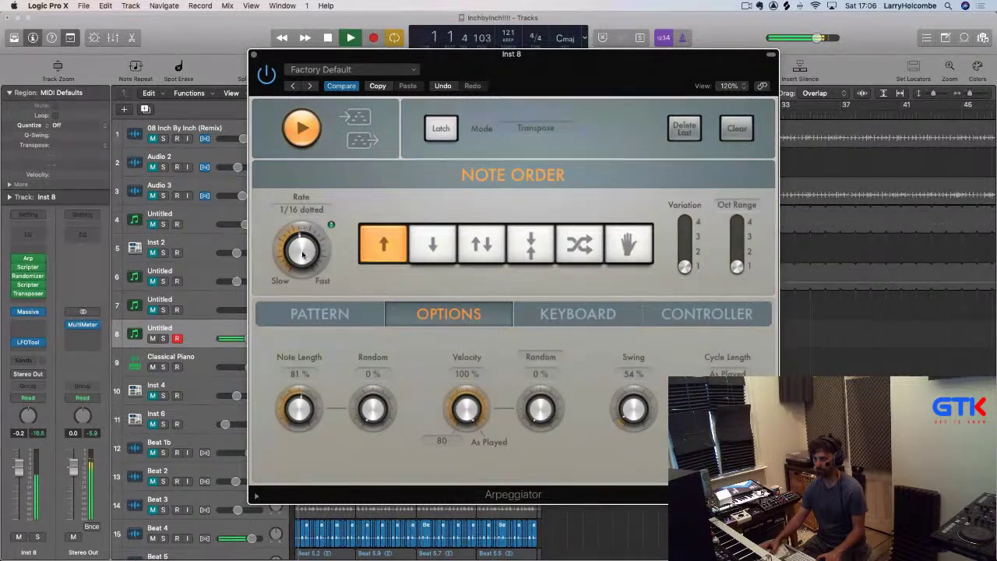
left_click_drag(309, 249, 304, 272)
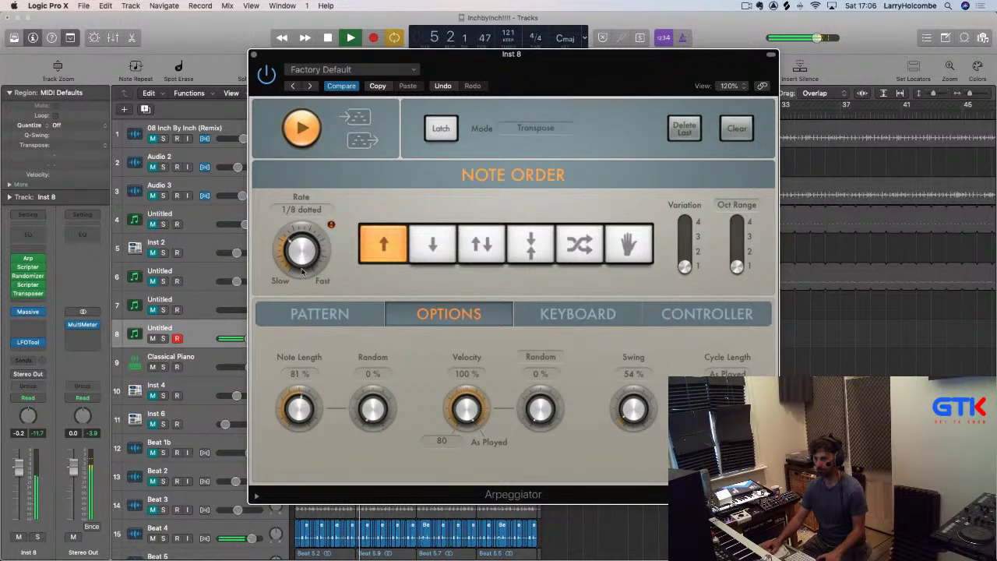
left_click(253, 55)
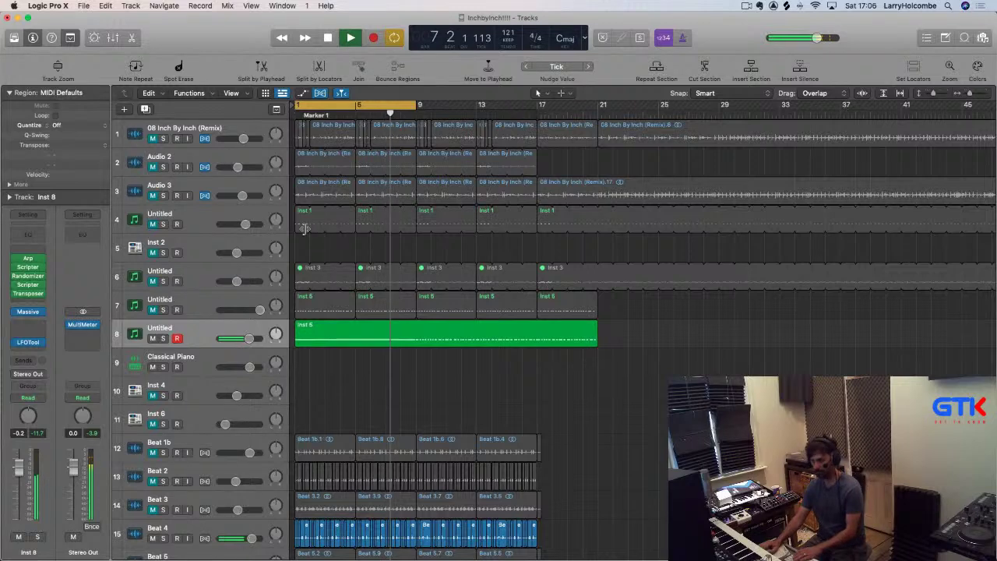
Set the Probability Gate script's Probability to 91 % while listening to the loop
left_click(28, 285)
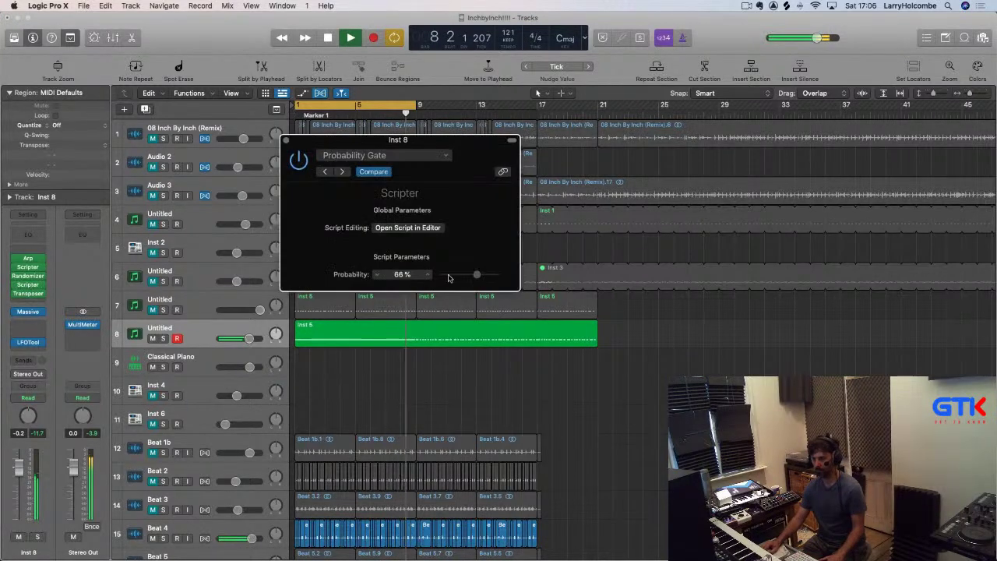
left_click_drag(480, 276, 485, 278)
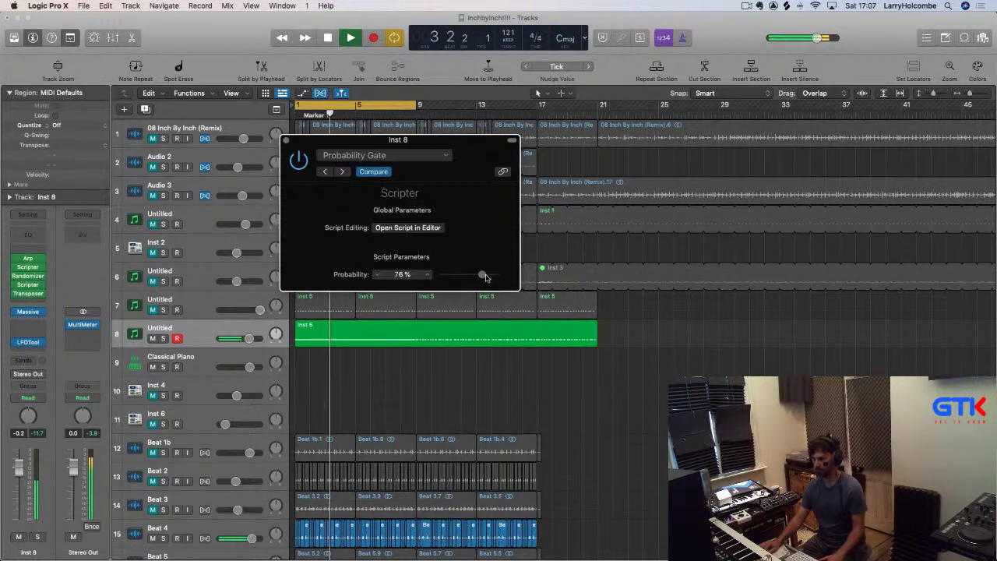
left_click_drag(485, 278, 490, 276)
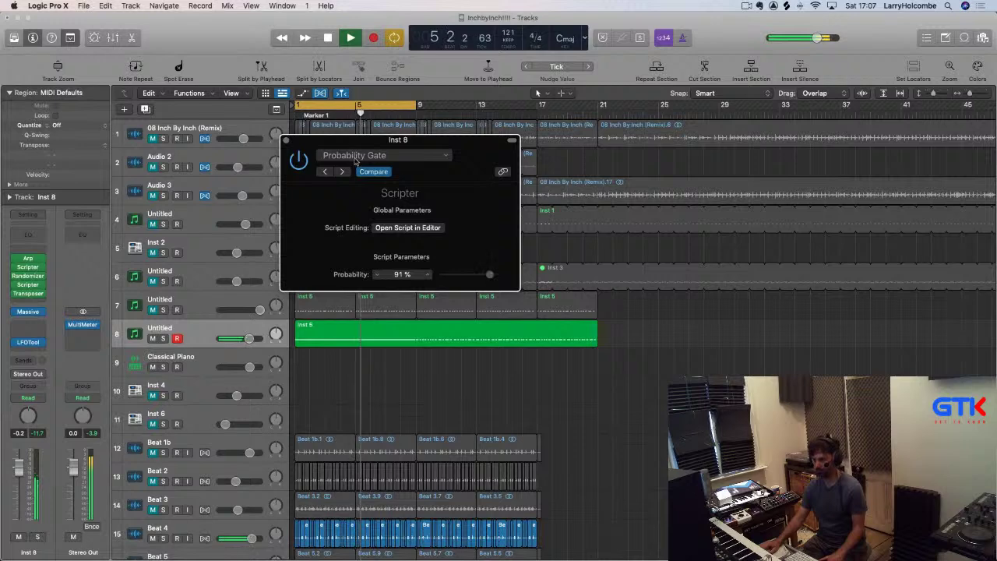
Close the Probability Gate script and unmute the 08 Inch By Inch (Remix) track
key("super+w")
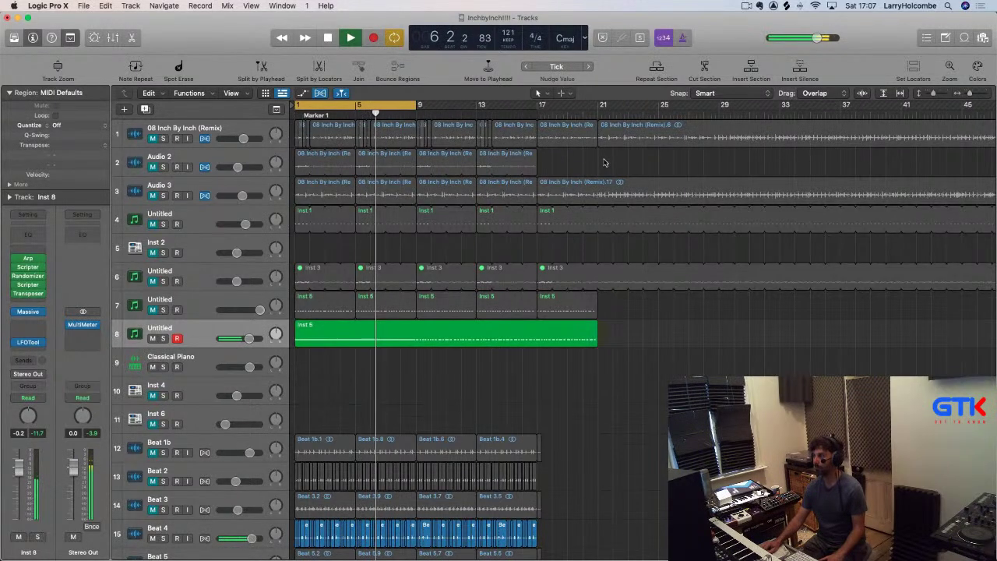
left_click(175, 137)
left_click(176, 138)
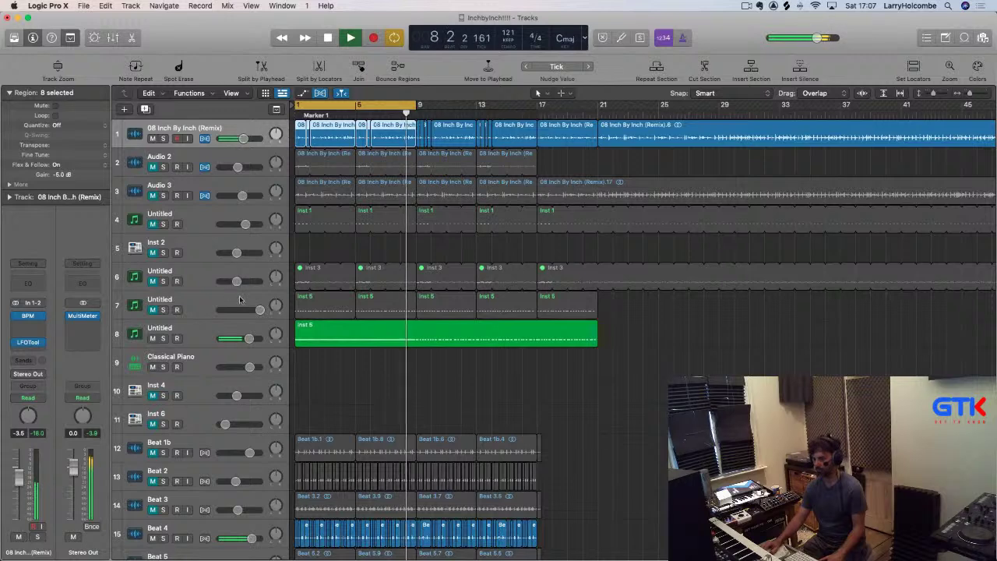
Compare the original Inst 5 bassline on track 7 with the alternative on track 8 by switching between their mutes
left_click(193, 309)
left_click(193, 309)
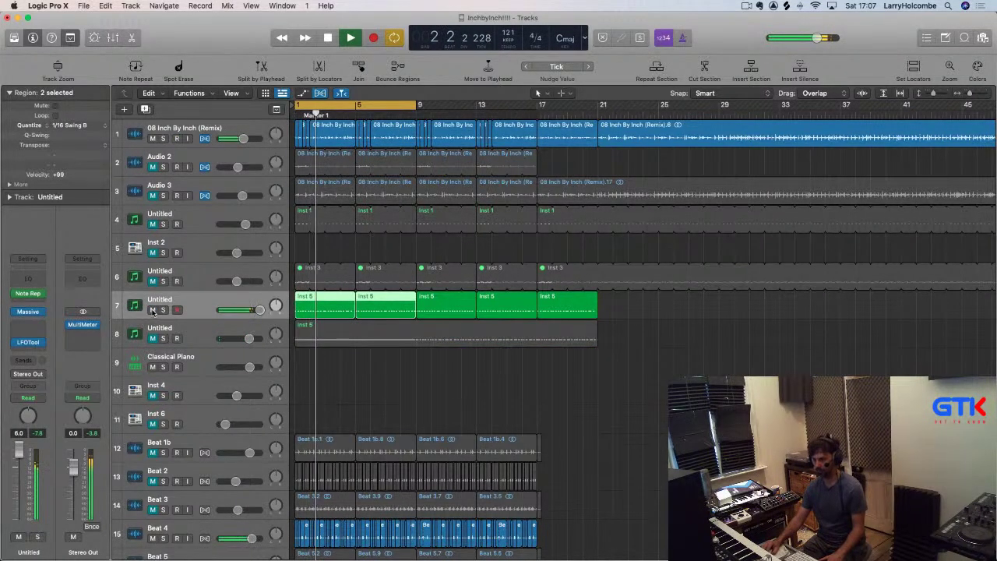
left_click(157, 324)
left_click(199, 335)
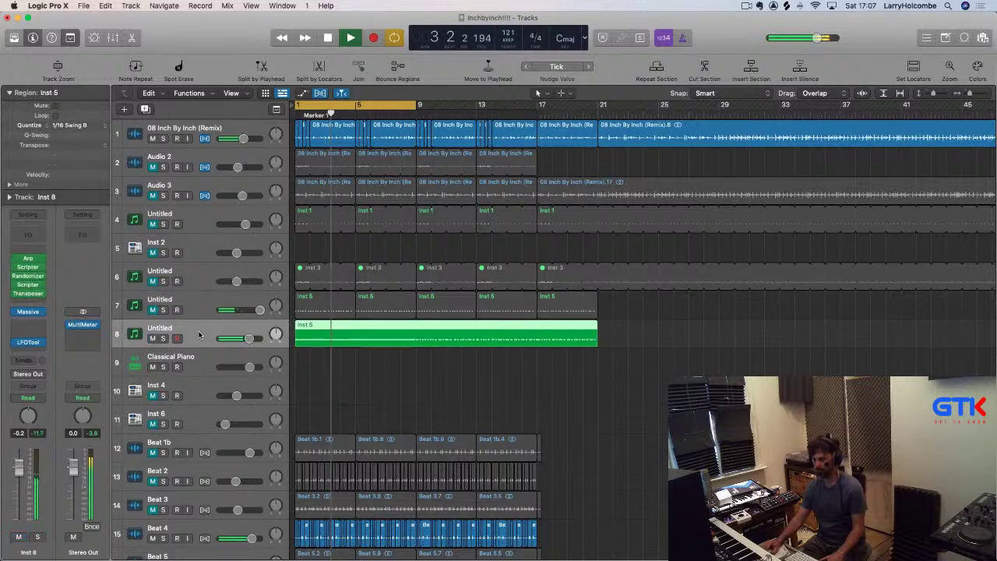
Solo the alternative bass track and shorten its Arpeggiator Note Length to 45 %
left_click(163, 338)
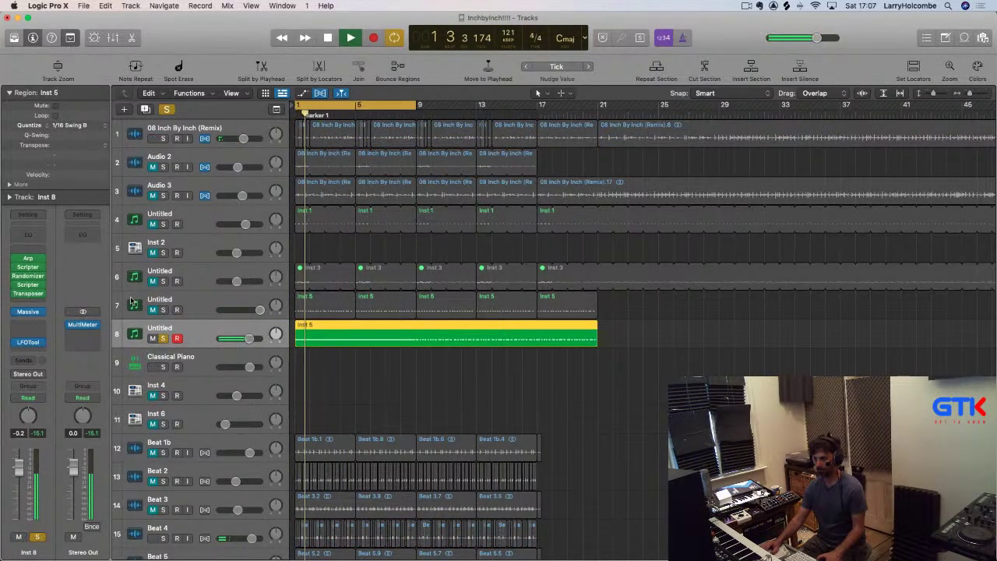
key("Return")
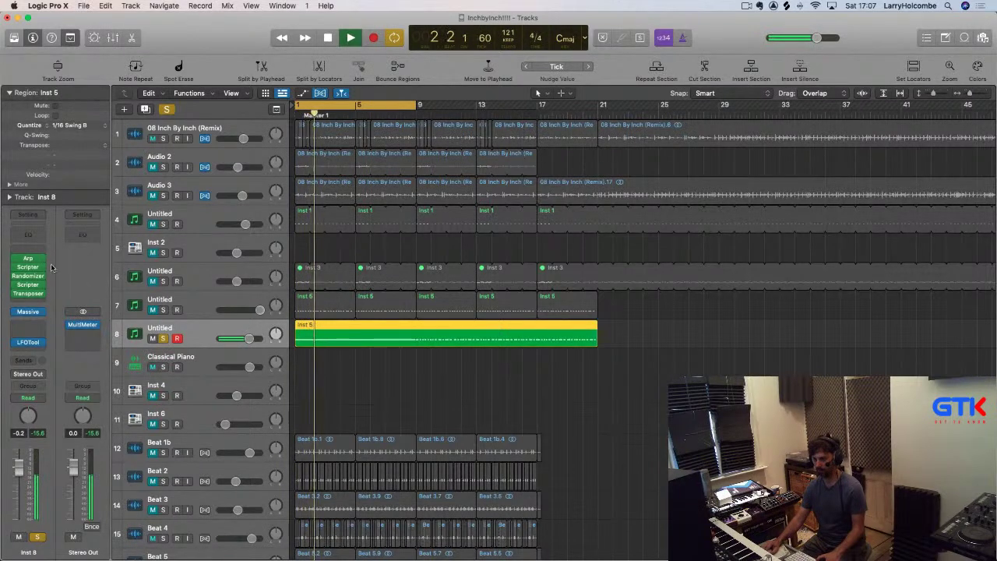
left_click(28, 258)
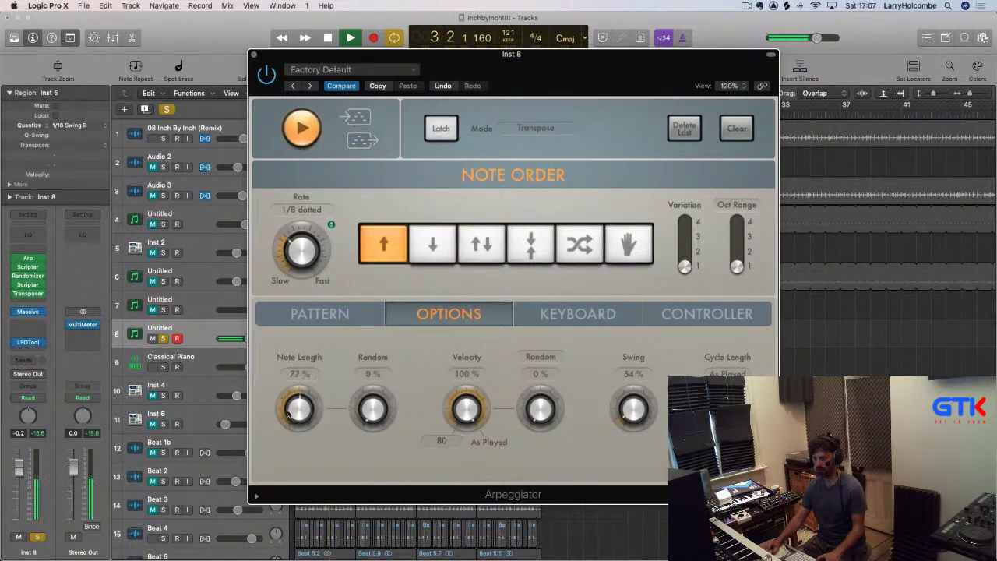
left_click_drag(297, 416, 295, 434)
Try Latch on the bass track's Arpeggiator and turn it off again
left_click(447, 130)
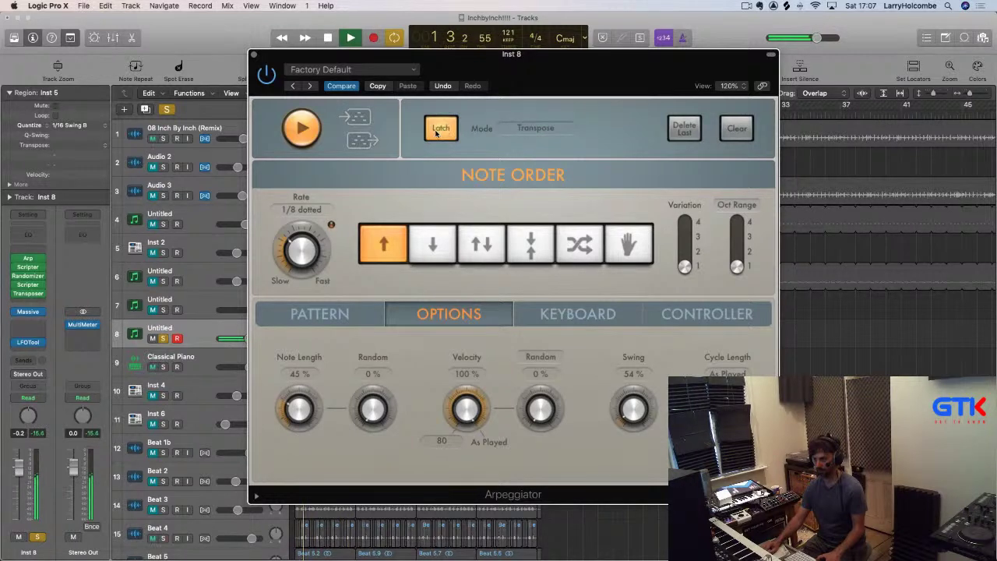
key("space")
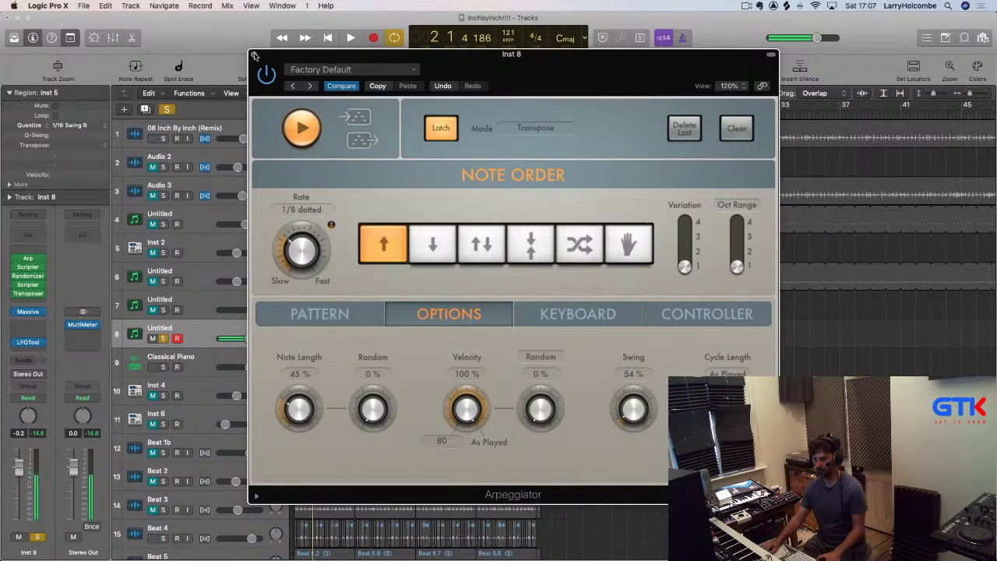
left_click(254, 54)
key("z")
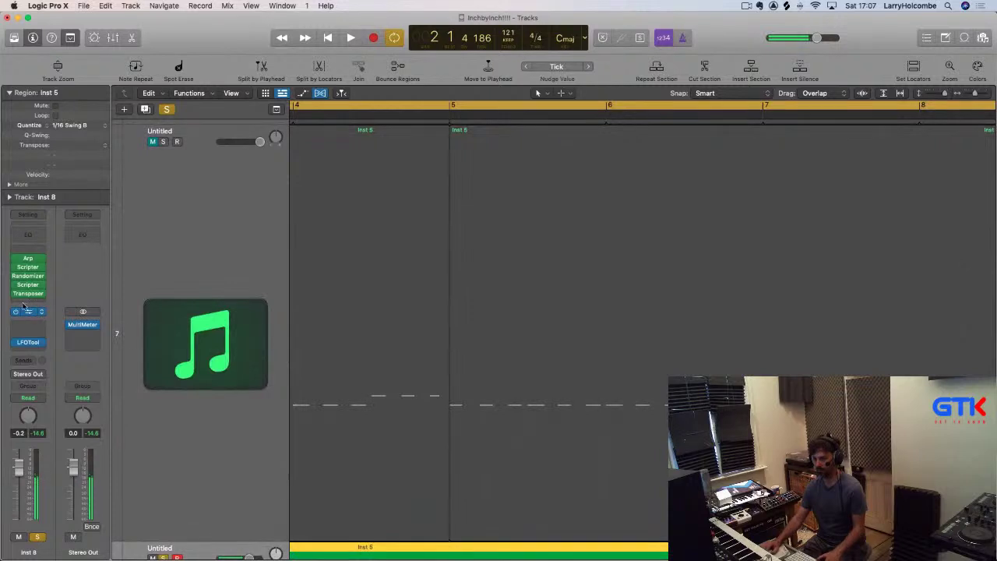
left_click(27, 259)
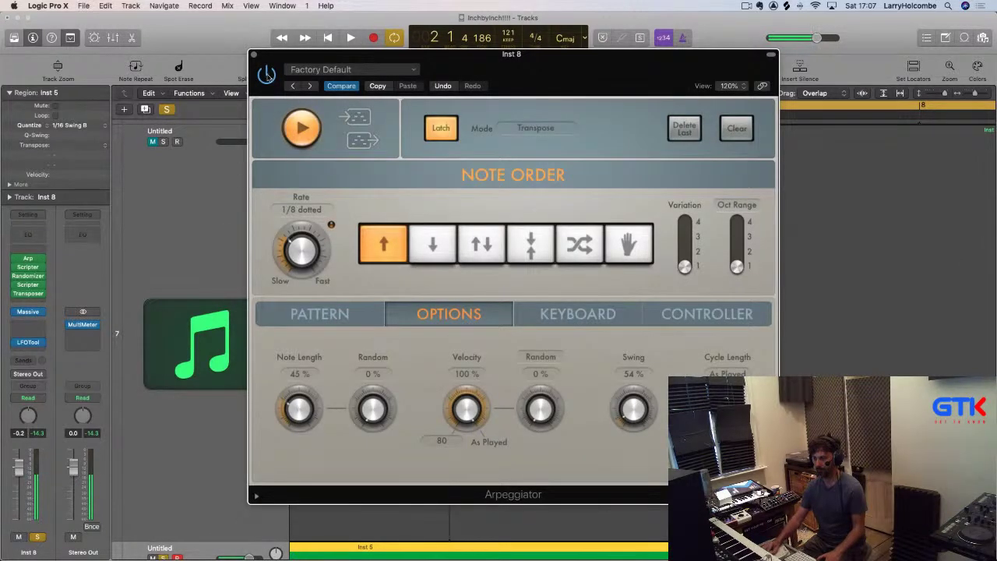
left_click(440, 129)
key("space")
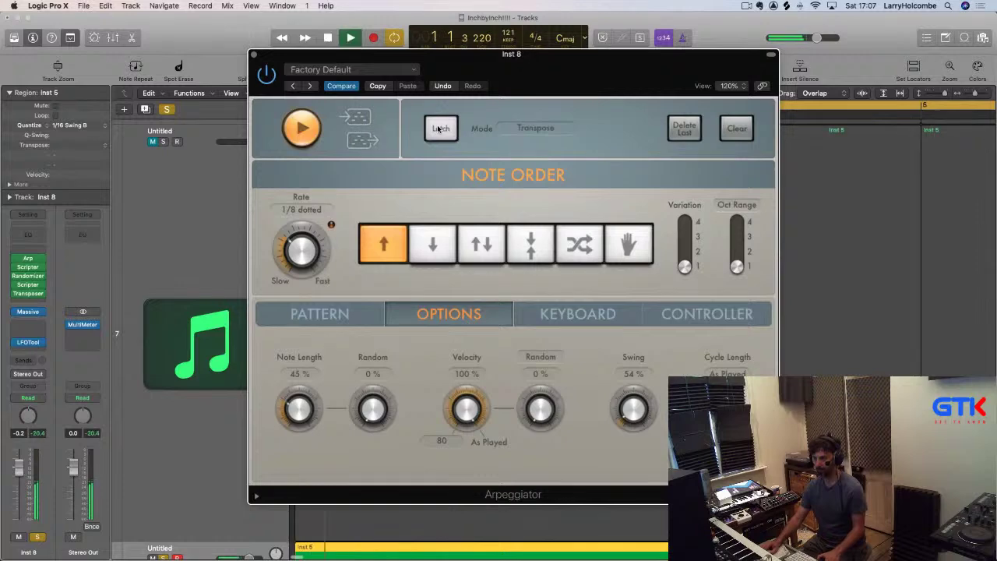
Close the Arpeggiator, unsolo the bass track and replay the loop from the start with the other parts
left_click(254, 57)
key("z")
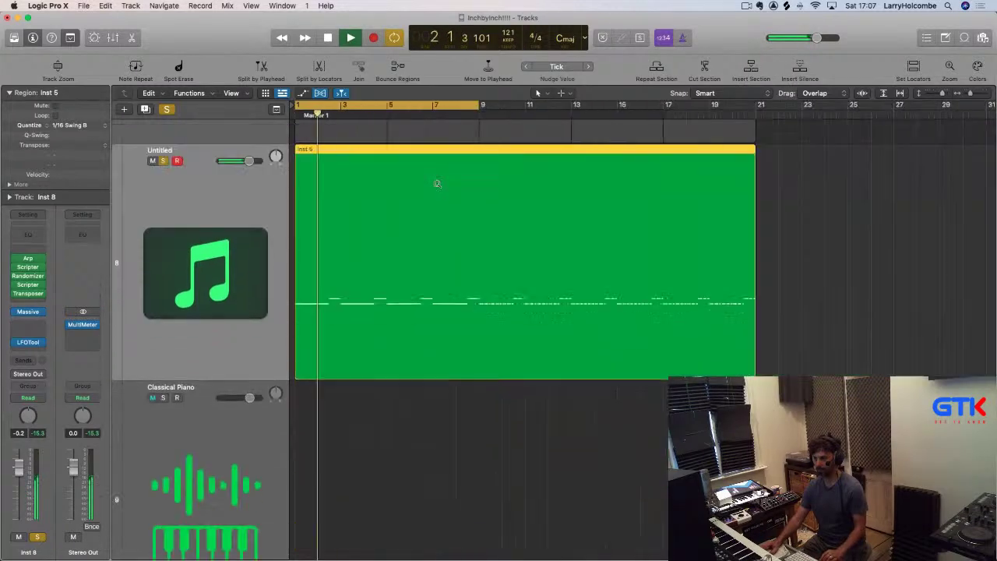
left_click_drag(431, 175, 390, 192)
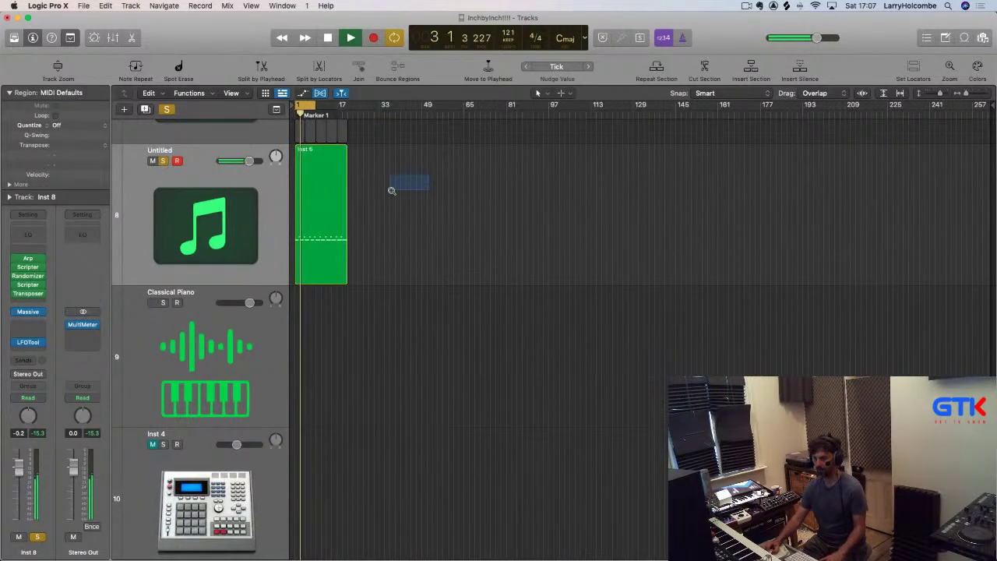
key("z")
left_click(162, 141)
key("Return")
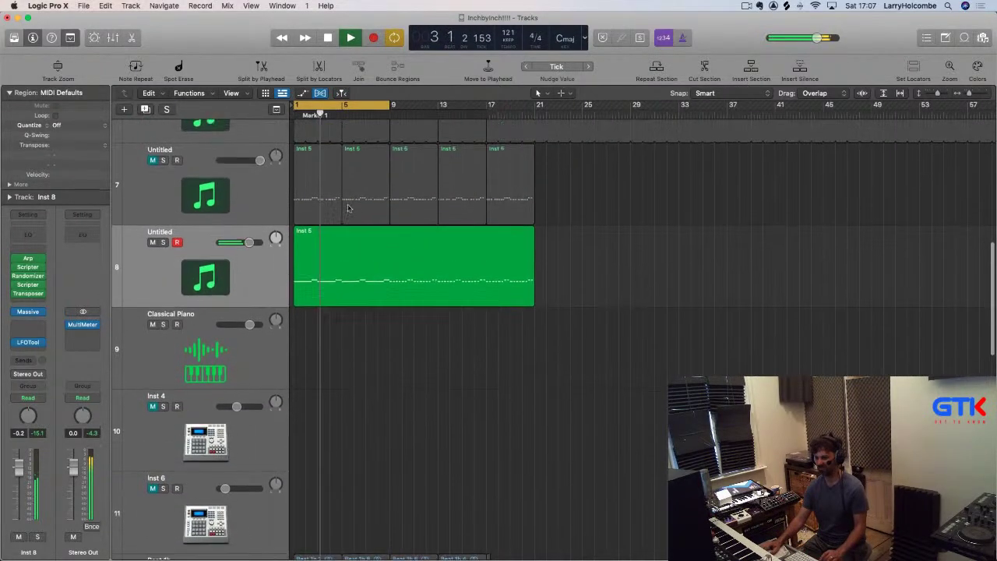
Open the bass track's Inst 5 region in the Piano Roll and play it from the start
double_click(306, 258)
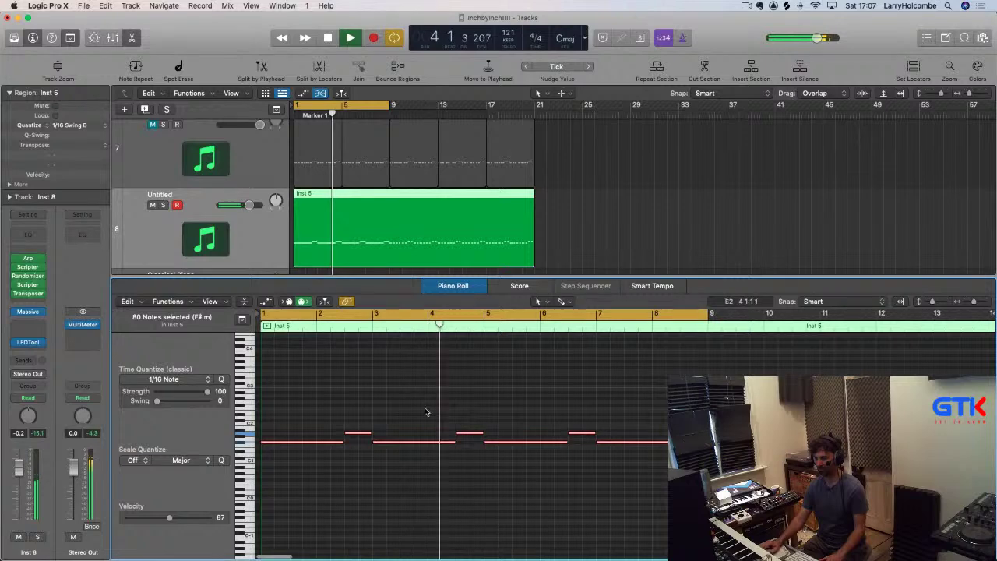
left_click(408, 398)
key("space")
key("Return")
key("space")
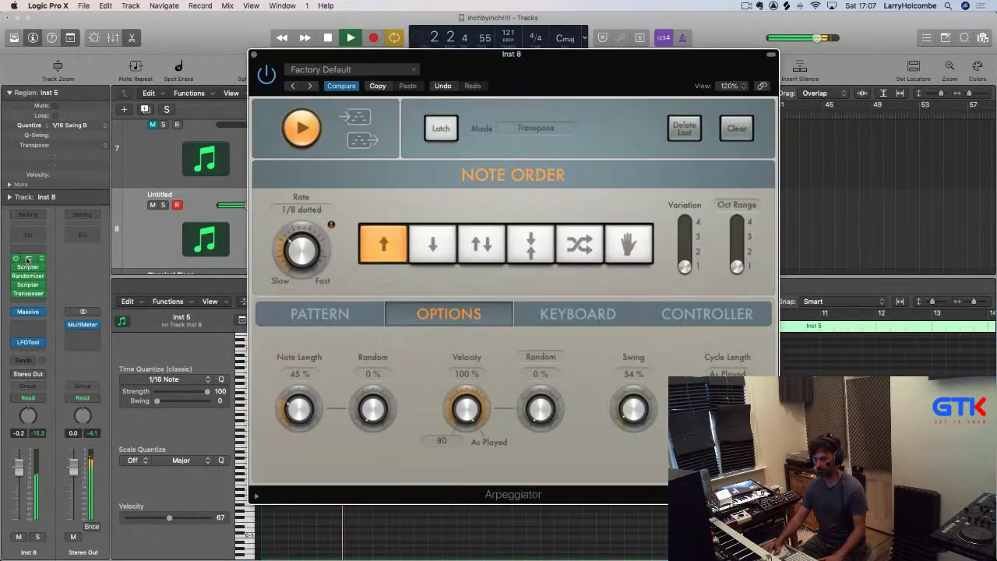
Try the bass Arpeggiator at a 1/16 Rate with the Probability Gate script's Probability at 35 %
left_click(27, 258)
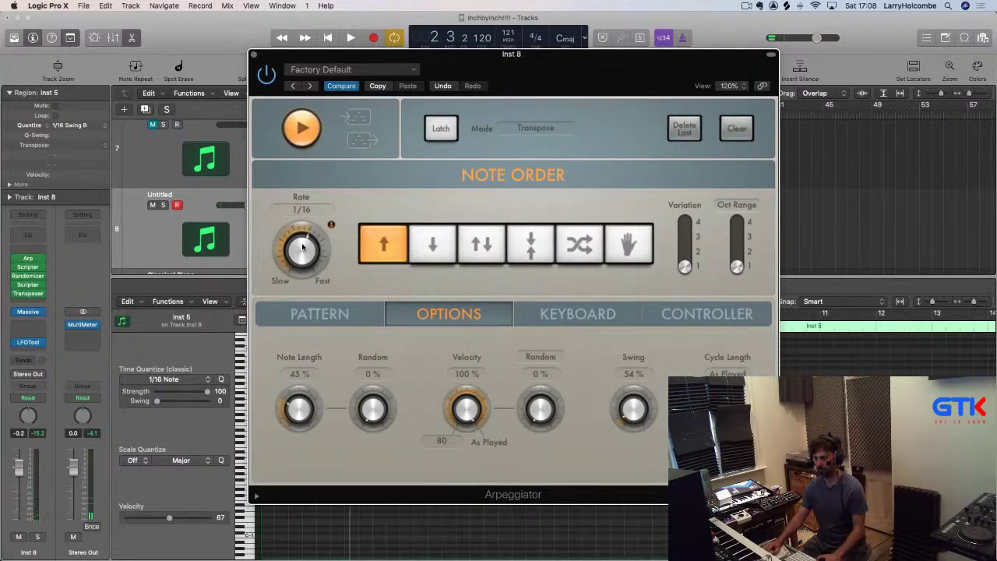
key("space")
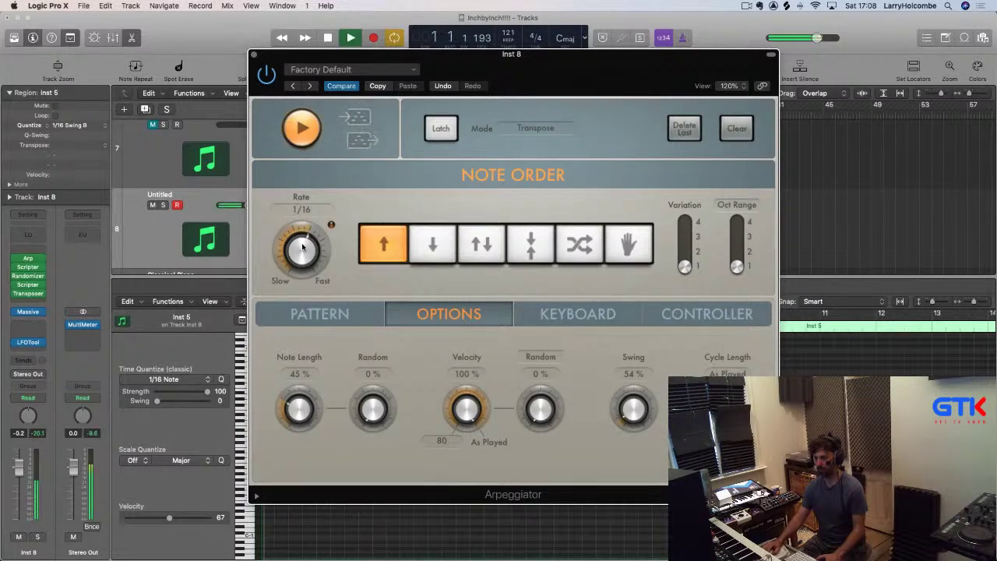
left_click(27, 285)
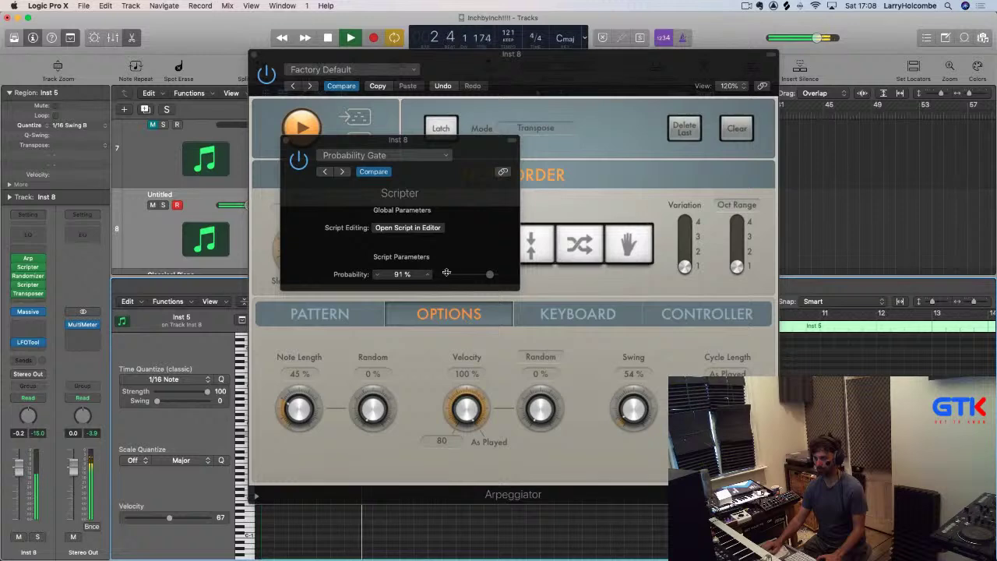
left_click_drag(486, 279, 482, 282)
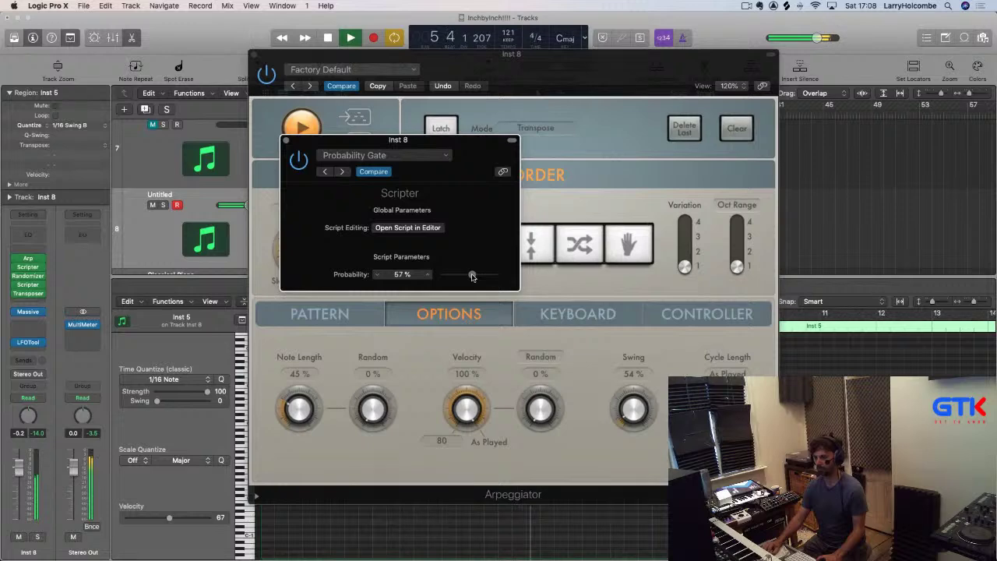
left_click_drag(465, 277, 461, 276)
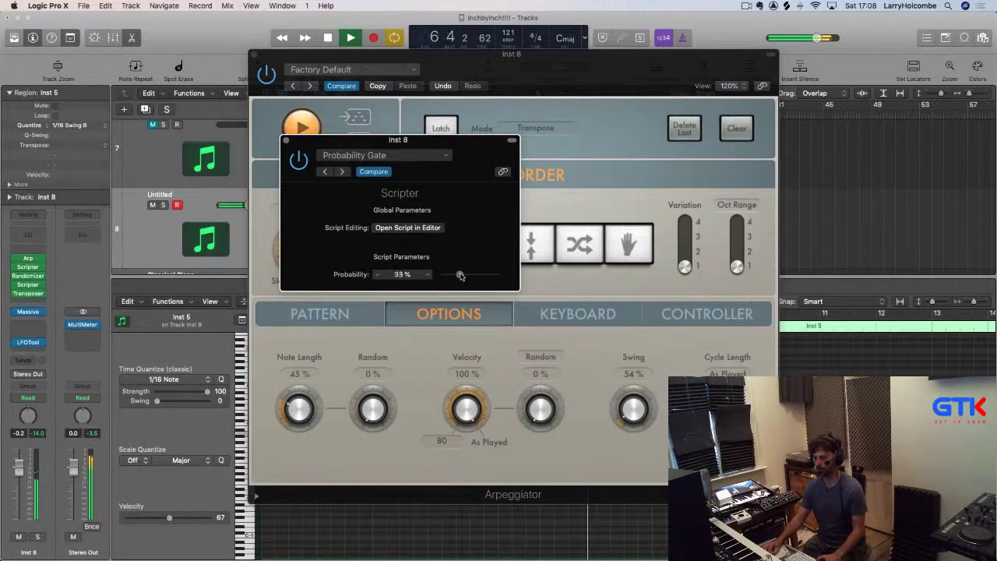
left_click(287, 141)
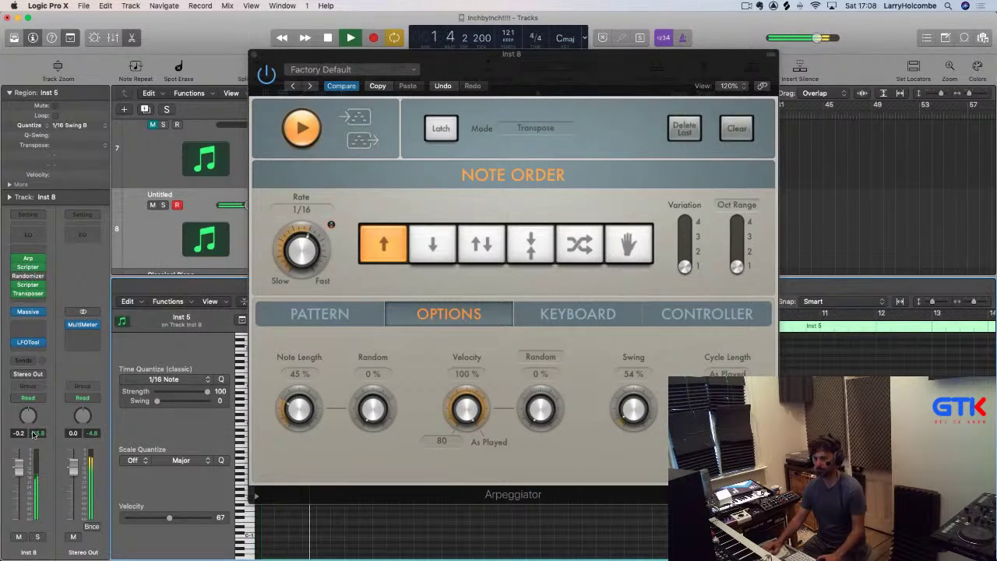
Set the Arpeggiator Rate to 1/8 dotted and the Probability Gate script's Probability to 84 %
left_click_drag(282, 257, 296, 291)
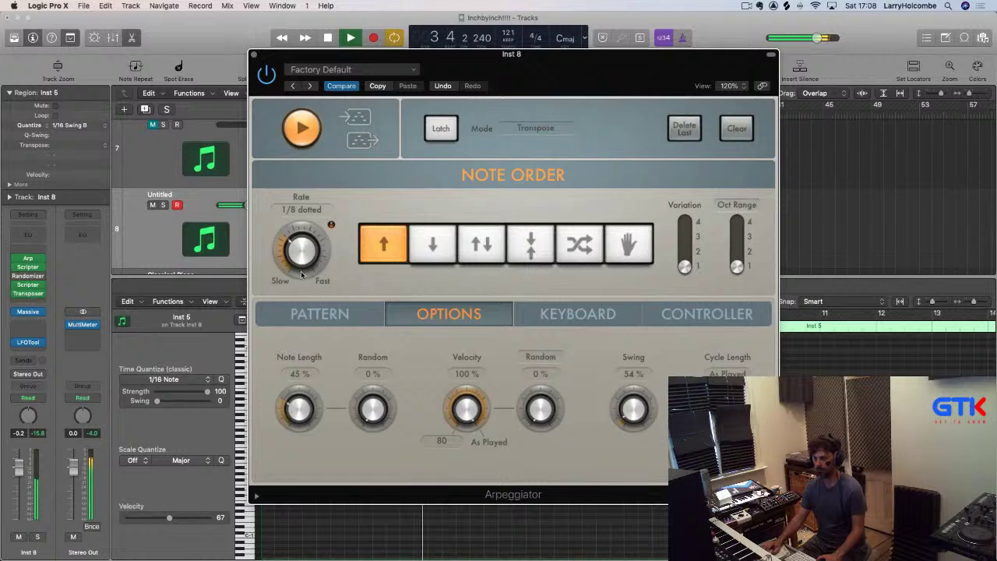
left_click(27, 287)
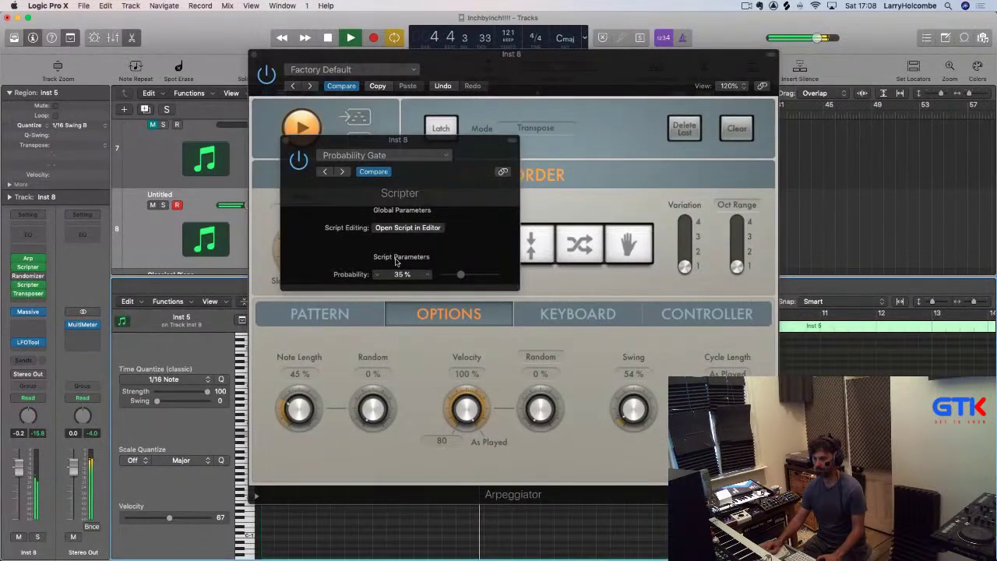
left_click_drag(462, 276, 472, 275)
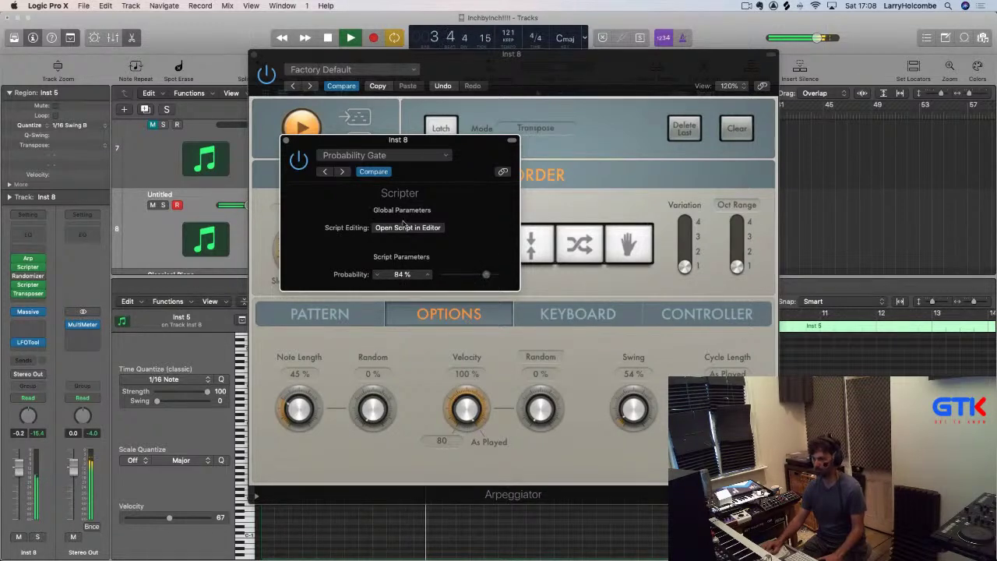
left_click(284, 140)
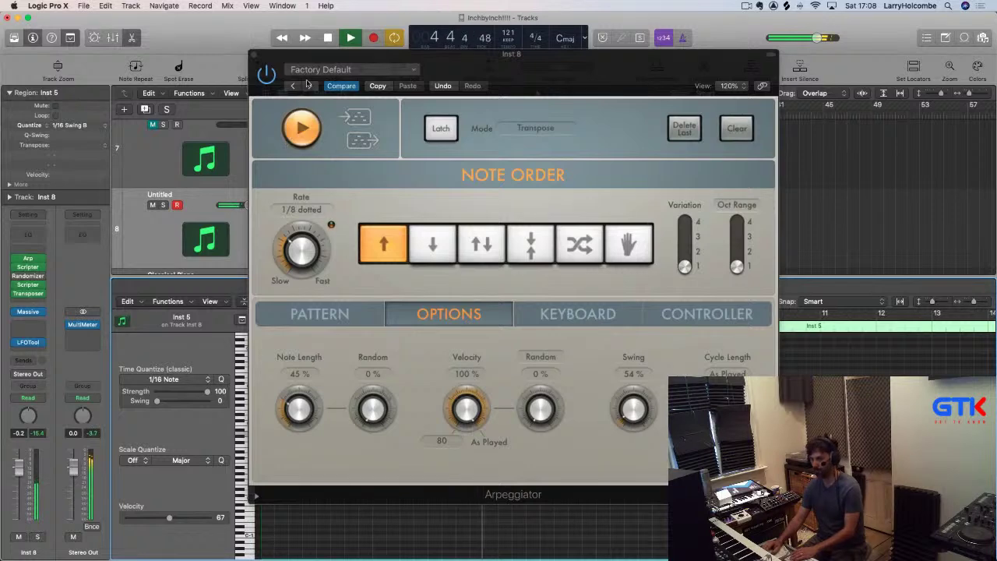
Set the Arpeggiator's Note Length to 63 % and its Variation to 3
left_click_drag(296, 413, 297, 389)
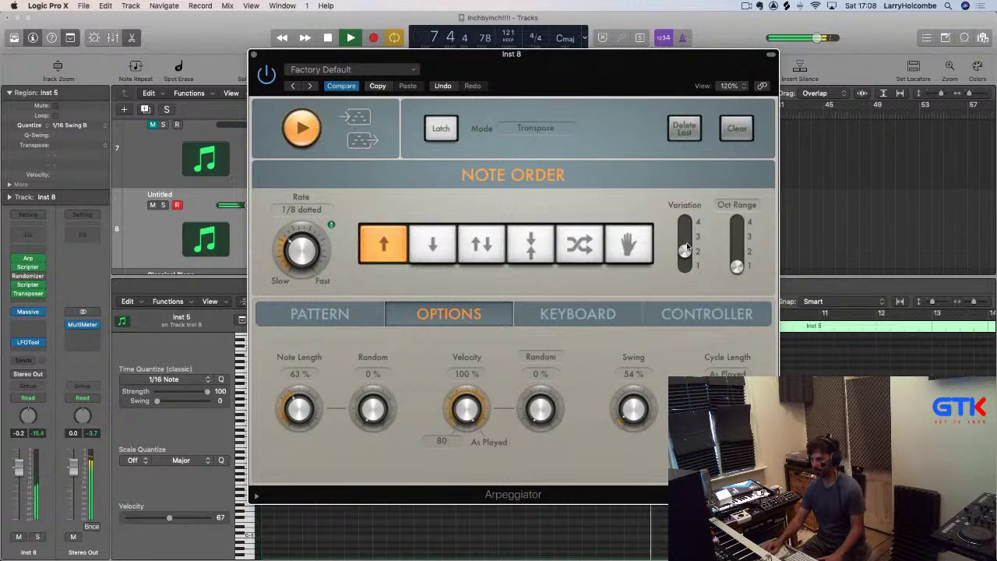
left_click_drag(687, 248, 687, 243)
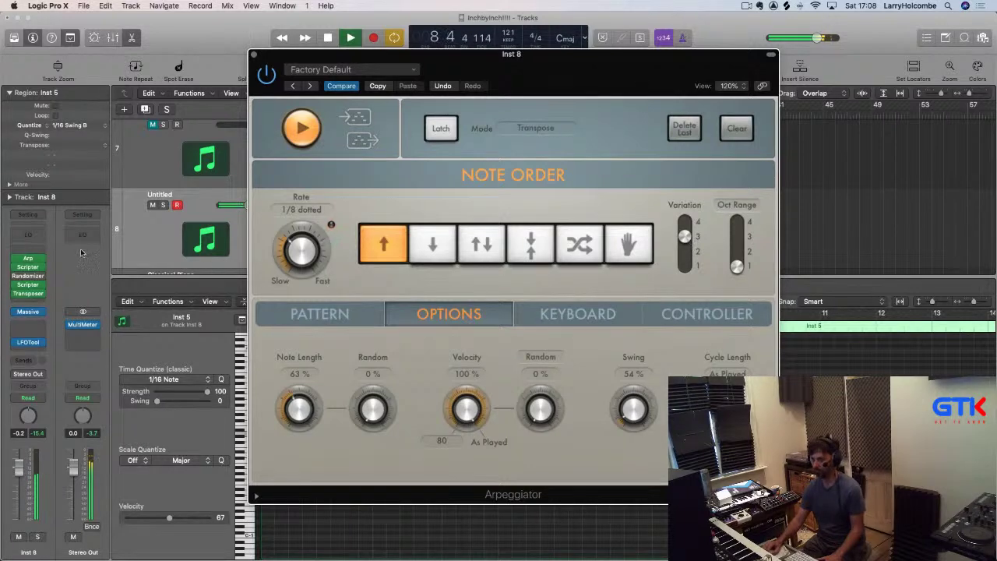
Replace the bass track's Randomizer with a Note Repeater using 50 % Velocity Ramp, 2 Repeats and a 1/4 Delay
left_click(42, 279)
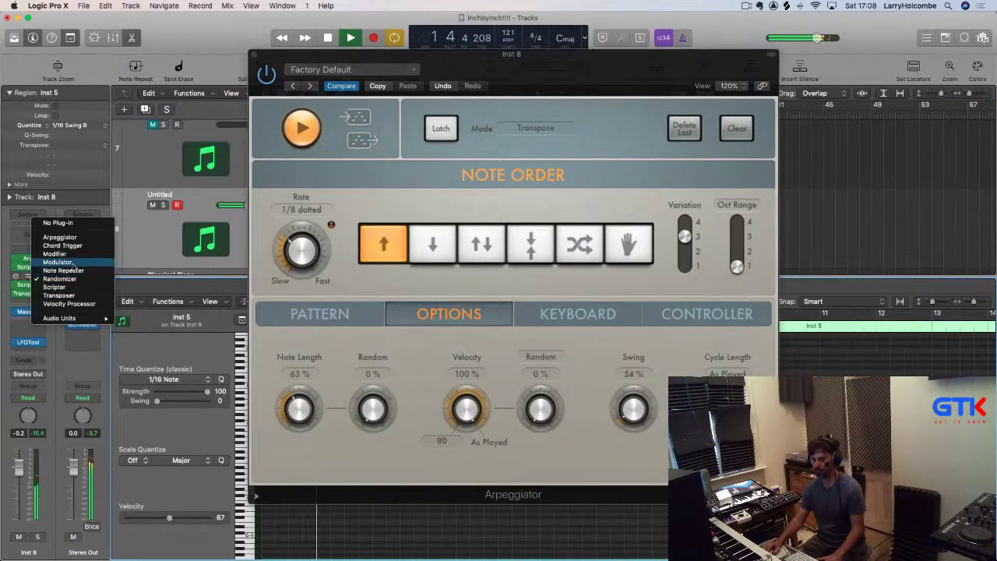
left_click(311, 197)
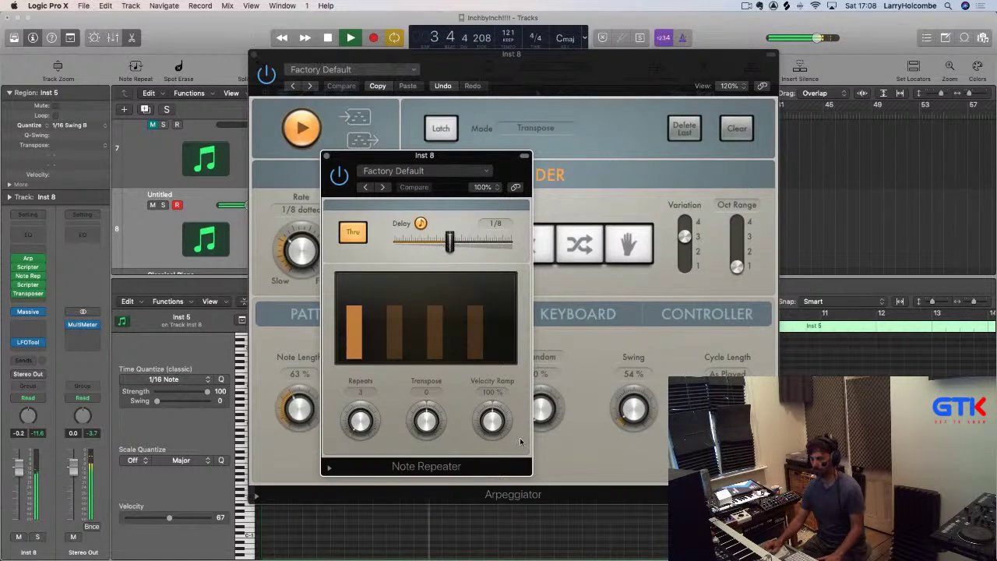
left_click_drag(493, 421, 494, 436)
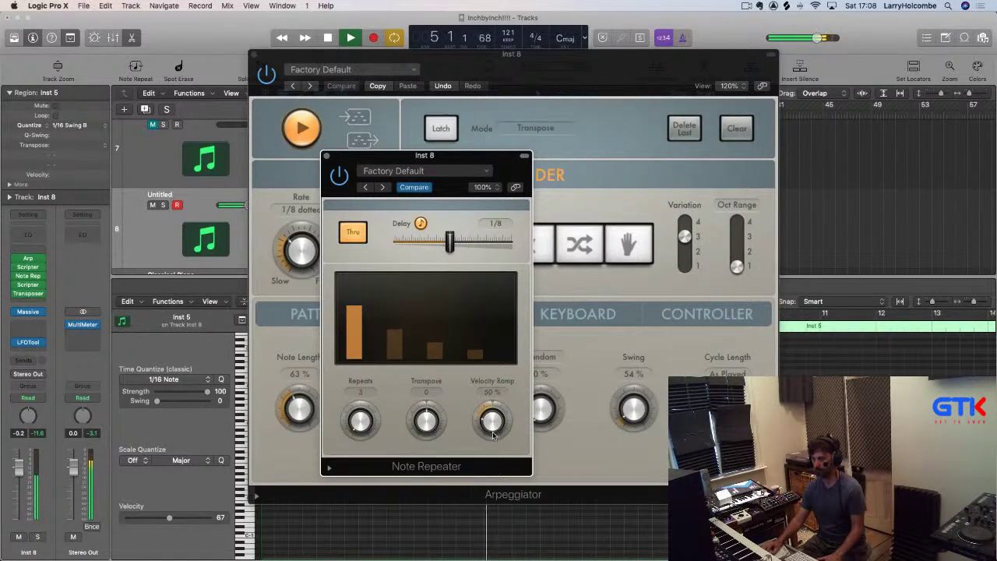
left_click_drag(359, 424, 364, 426)
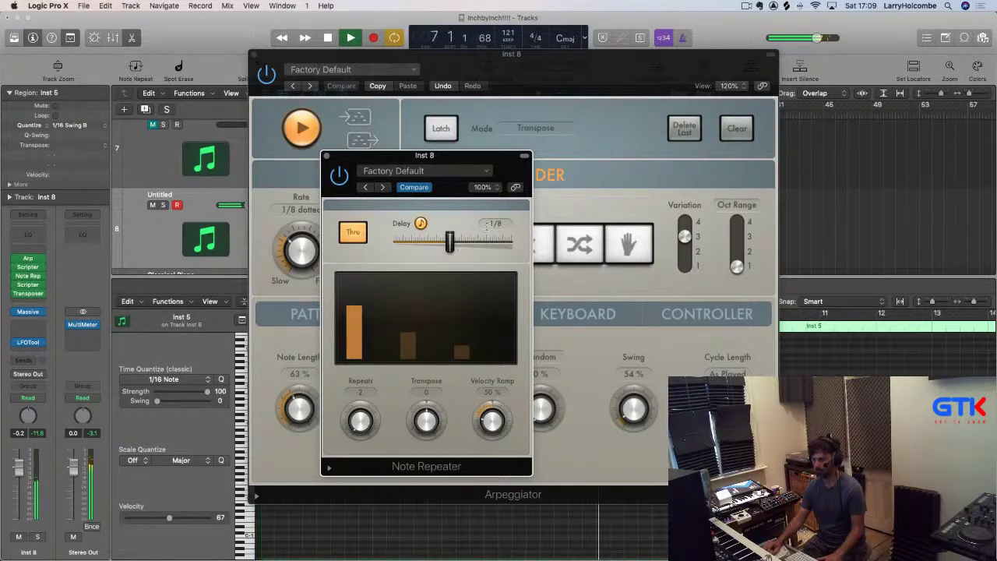
left_click_drag(451, 242, 457, 242)
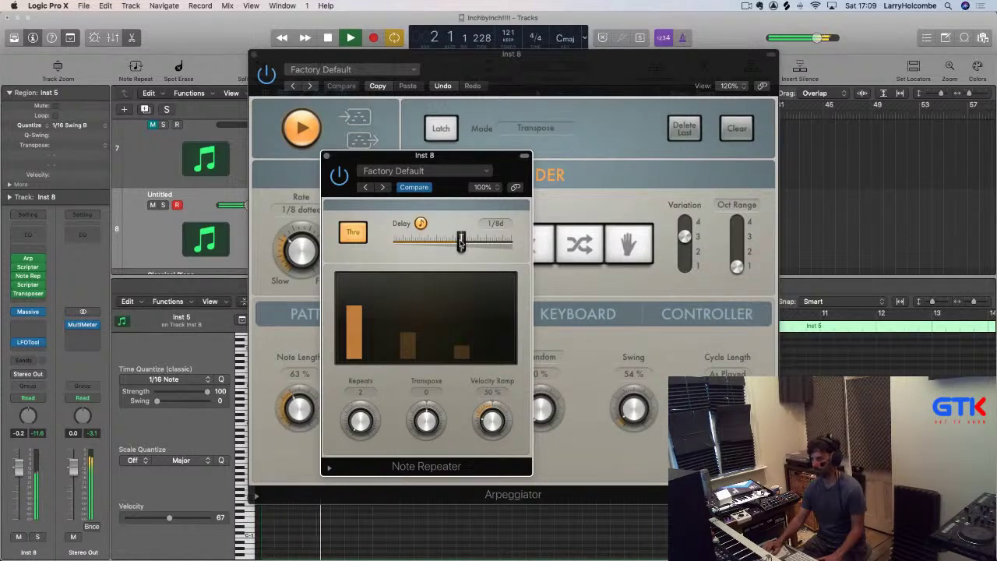
left_click_drag(461, 242, 465, 244)
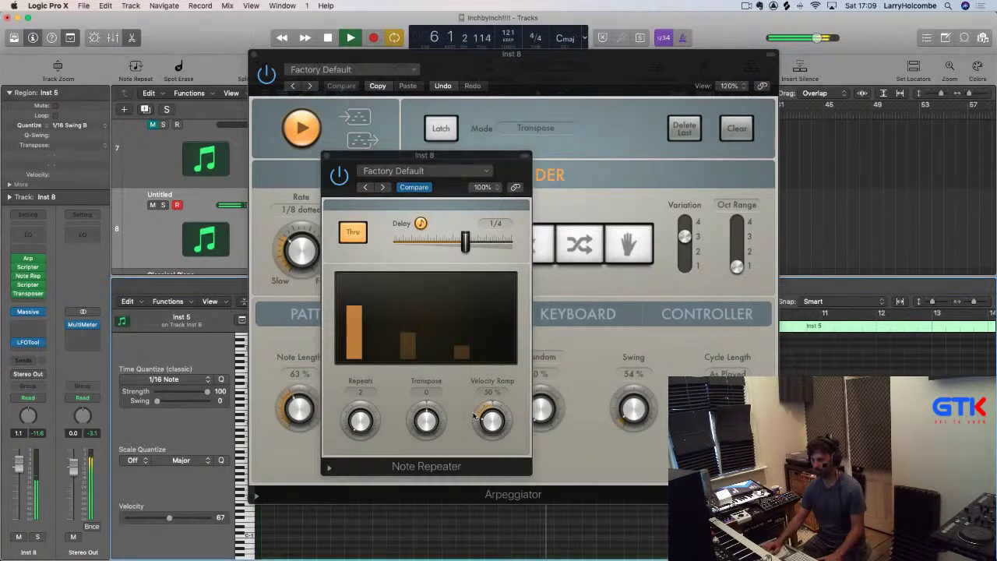
Try the Note Repeater at 94 % Velocity Ramp with Delays of 1/16, dotted 1/16 and 1/4 triplet
left_click_drag(492, 421, 494, 429)
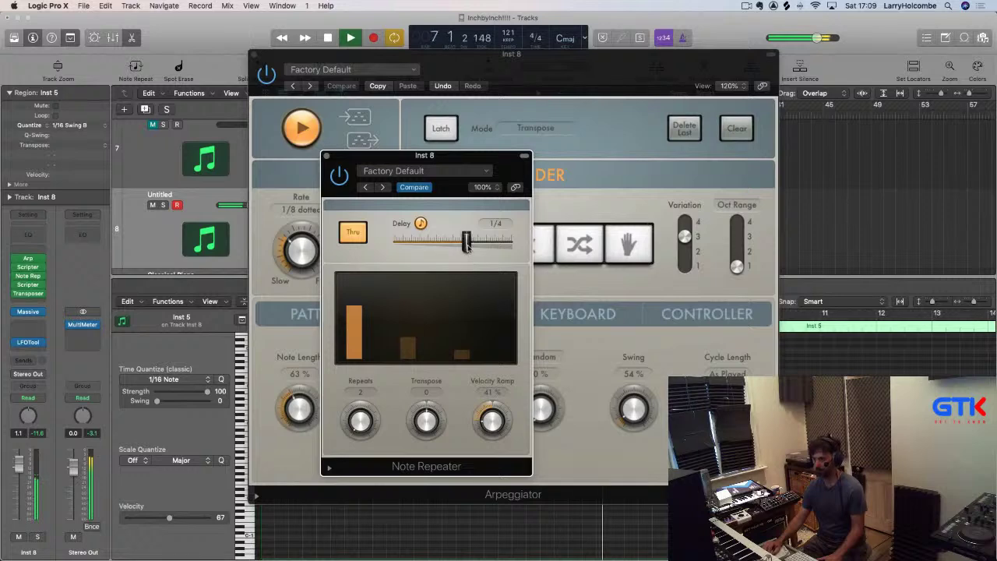
left_click_drag(472, 246, 440, 244)
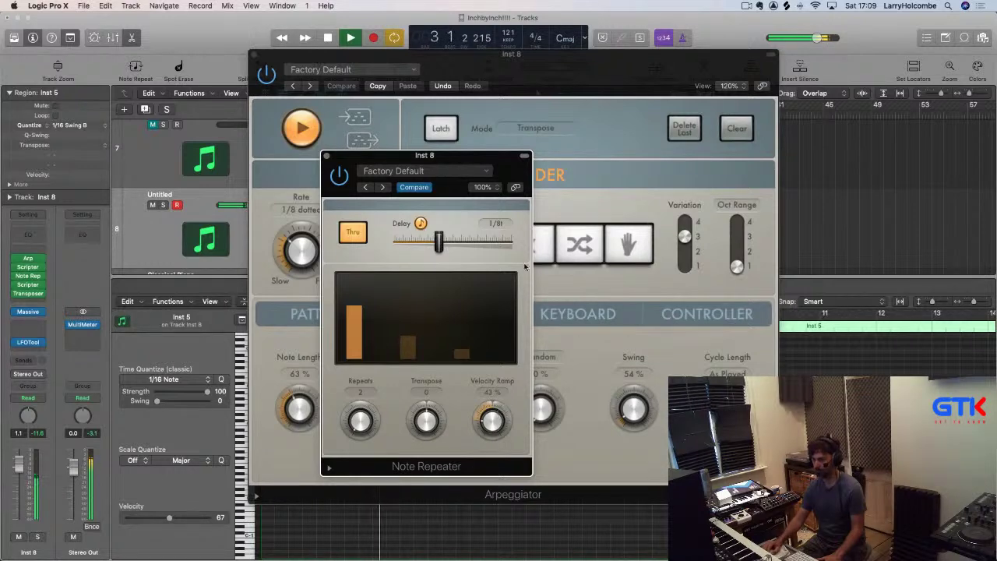
left_click_drag(447, 244, 434, 242)
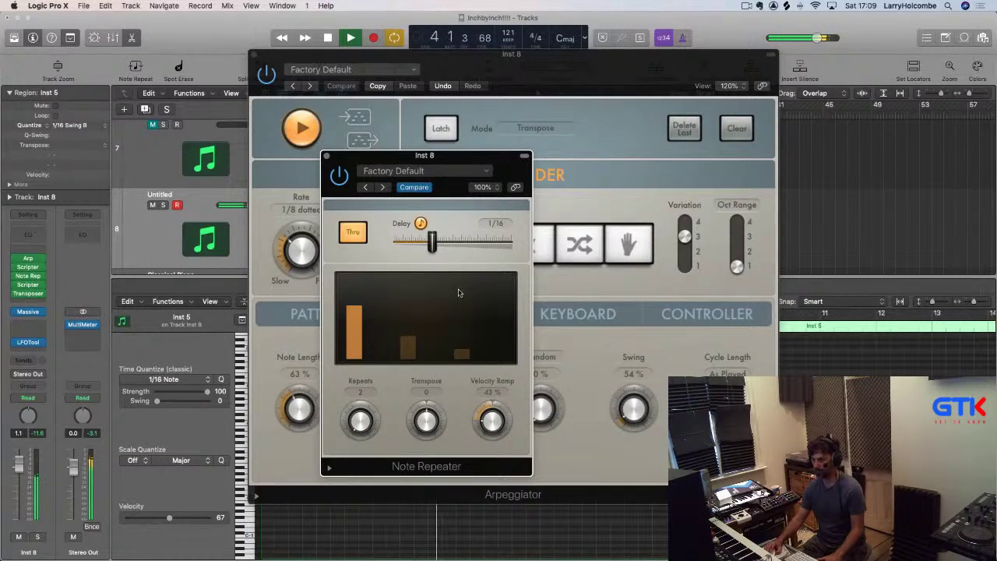
left_click_drag(474, 424, 427, 300)
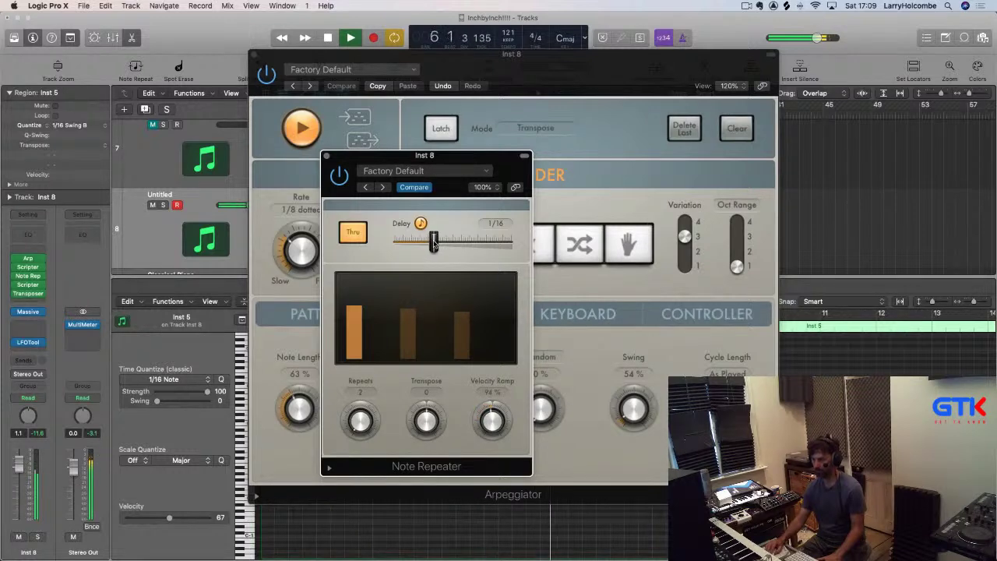
left_click_drag(437, 243, 441, 243)
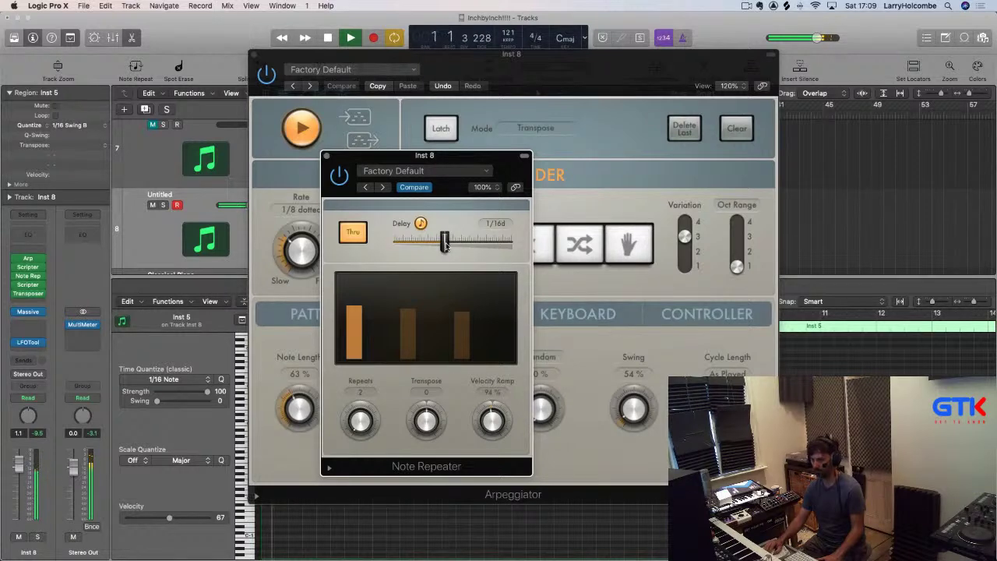
left_click_drag(446, 244, 452, 245)
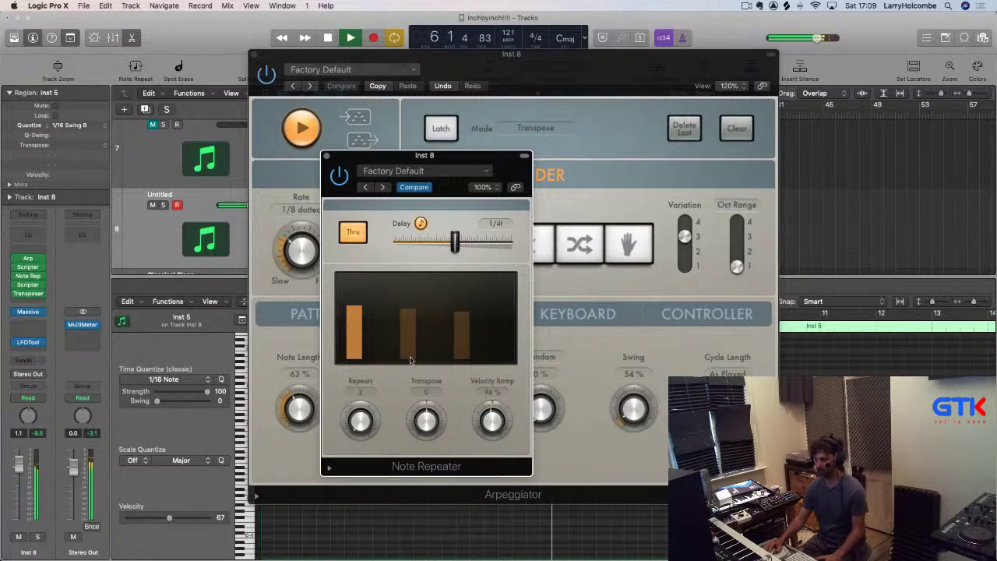
Set the Note Repeater to 1 Repeat, 74 % Velocity Ramp and a 1/16 Delay, and close both plug-in windows
left_click_drag(360, 422, 359, 436)
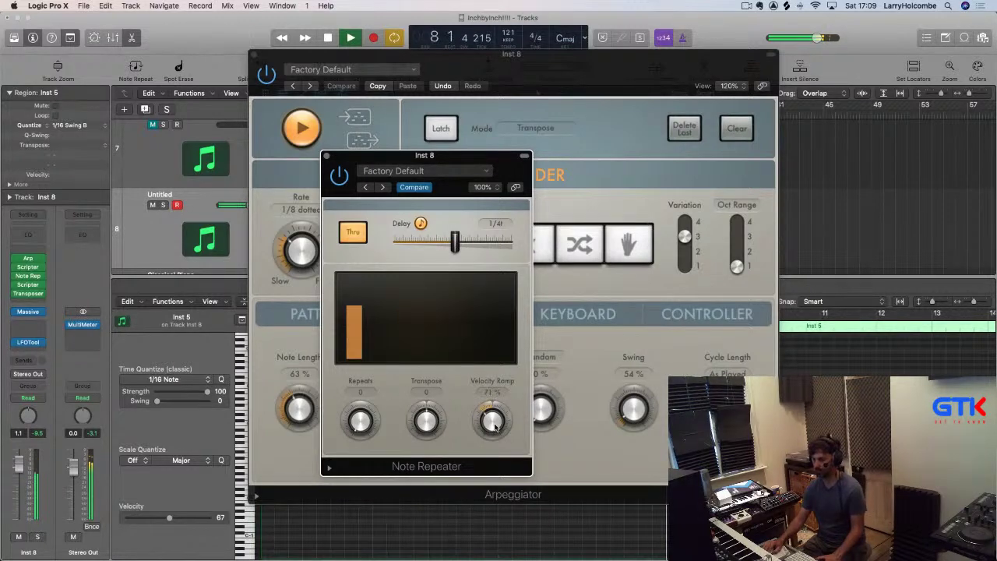
left_click_drag(365, 408, 361, 419)
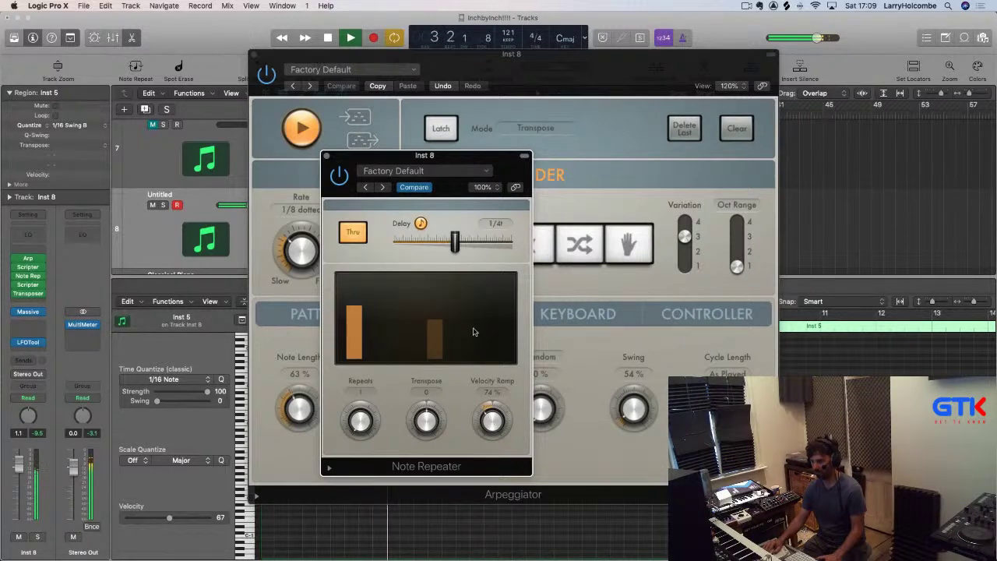
left_click_drag(455, 242, 447, 242)
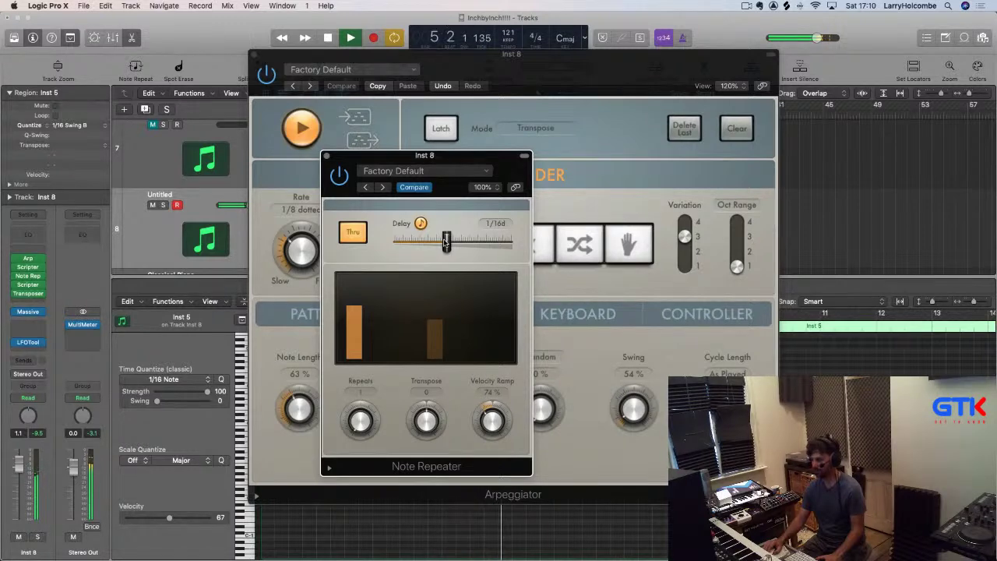
left_click_drag(447, 242, 441, 242)
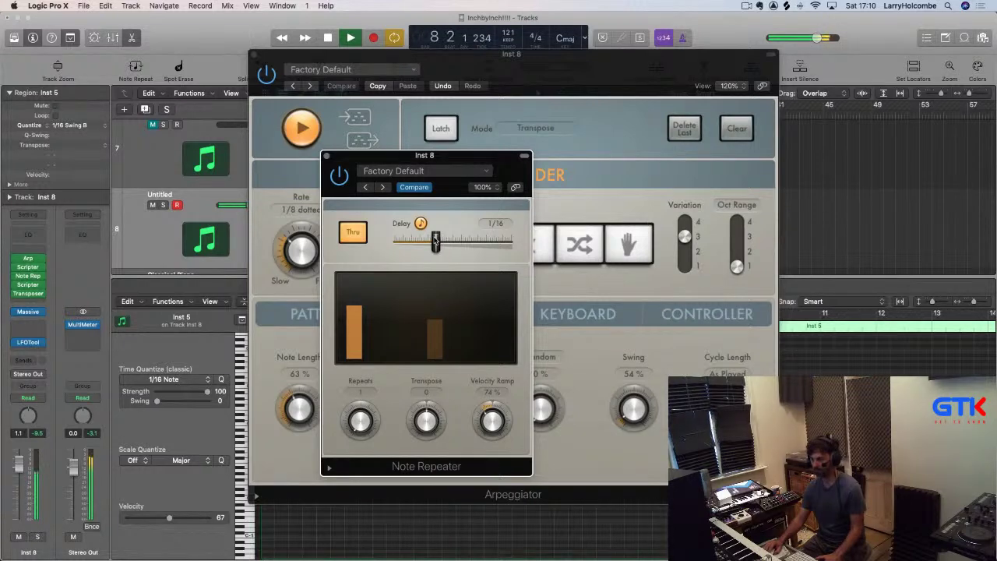
left_click(326, 157)
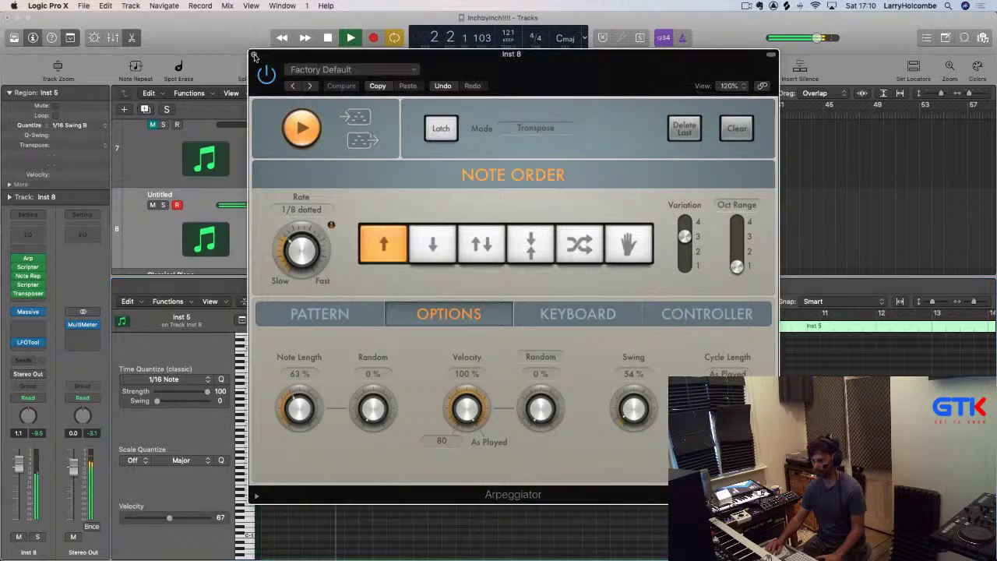
left_click(255, 56)
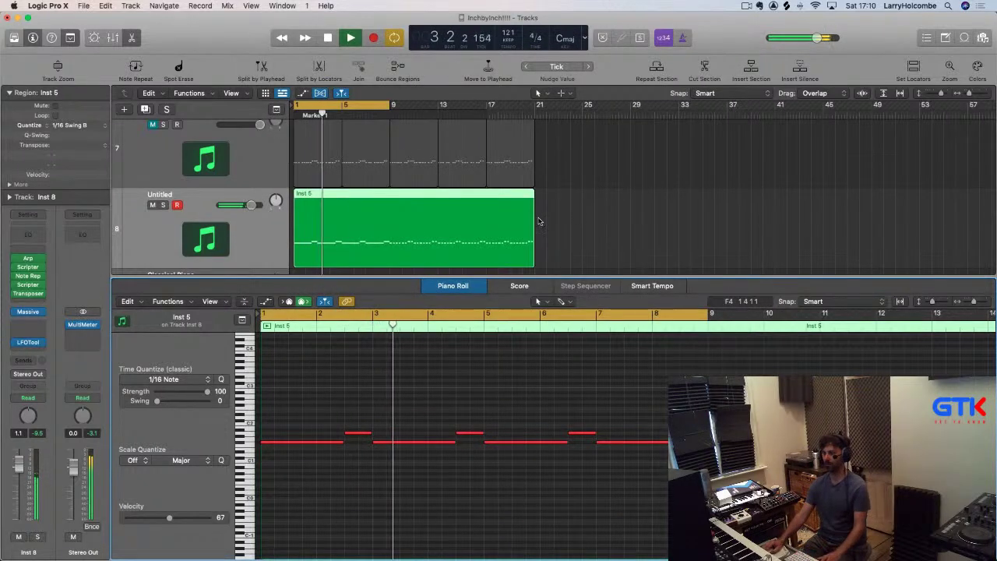
Hide the Piano Roll, bypass the bass track's Note Repeater and restart playback from the beginning
left_click(585, 211)
key("x")
key("x")
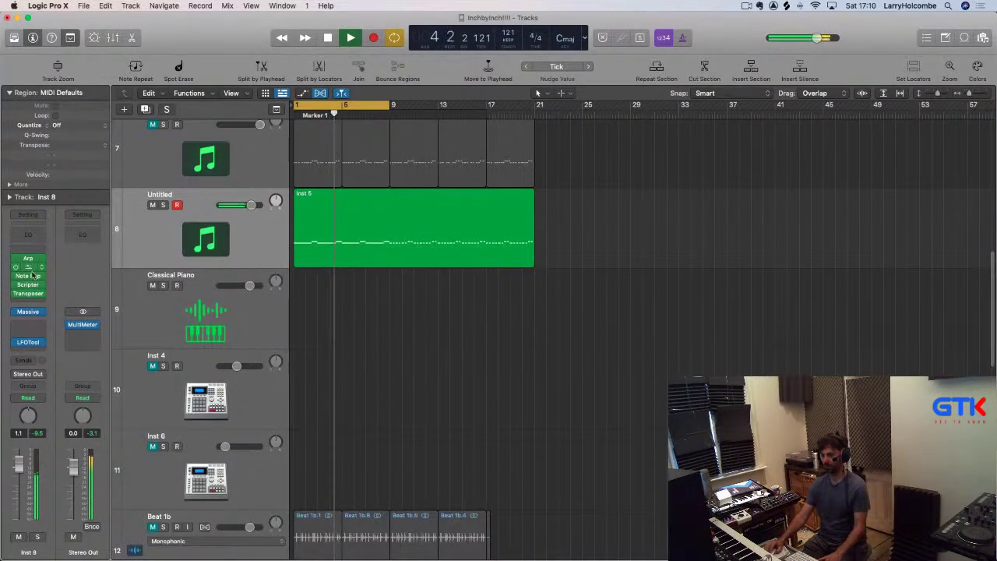
key("Return")
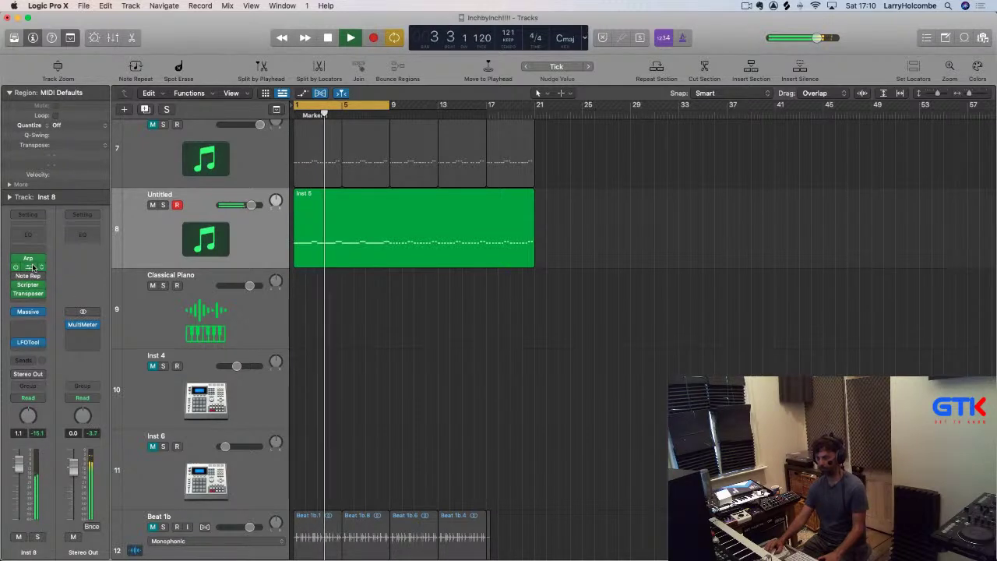
Compare the bass with the Random Offset Probability script bypassed and enabled, and raise its Offset Probability slightly
left_click(28, 267)
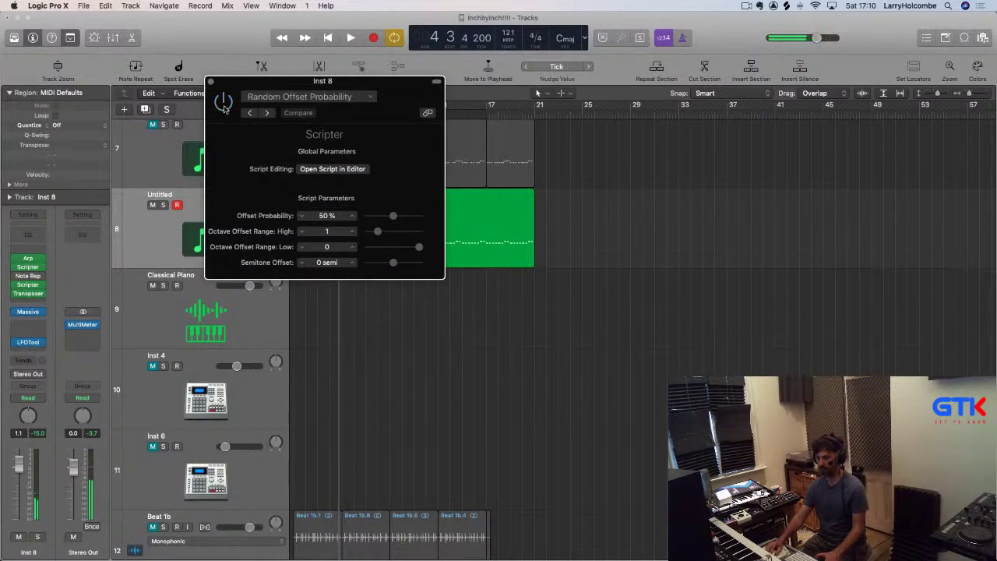
key("space")
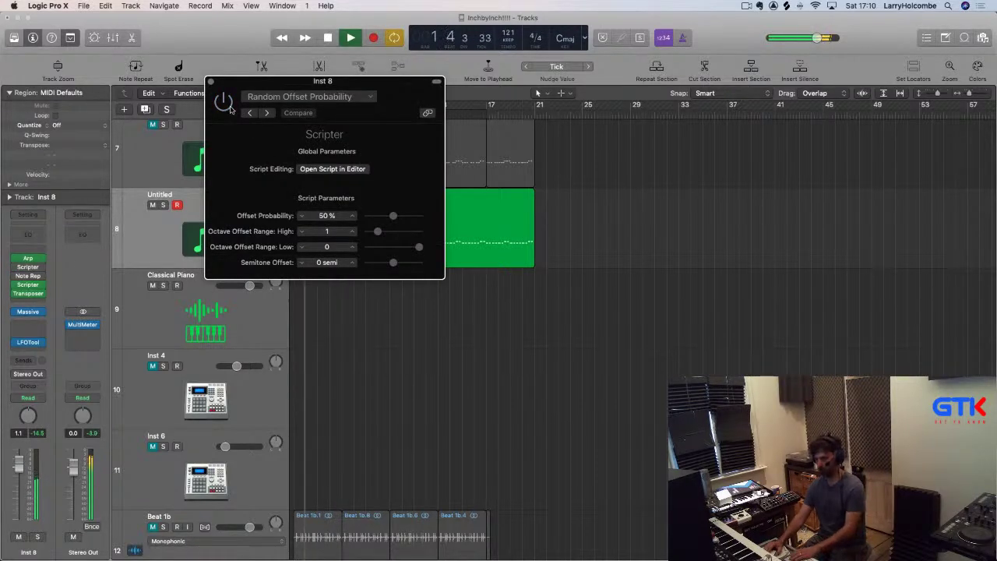
left_click_drag(230, 109, 664, 153)
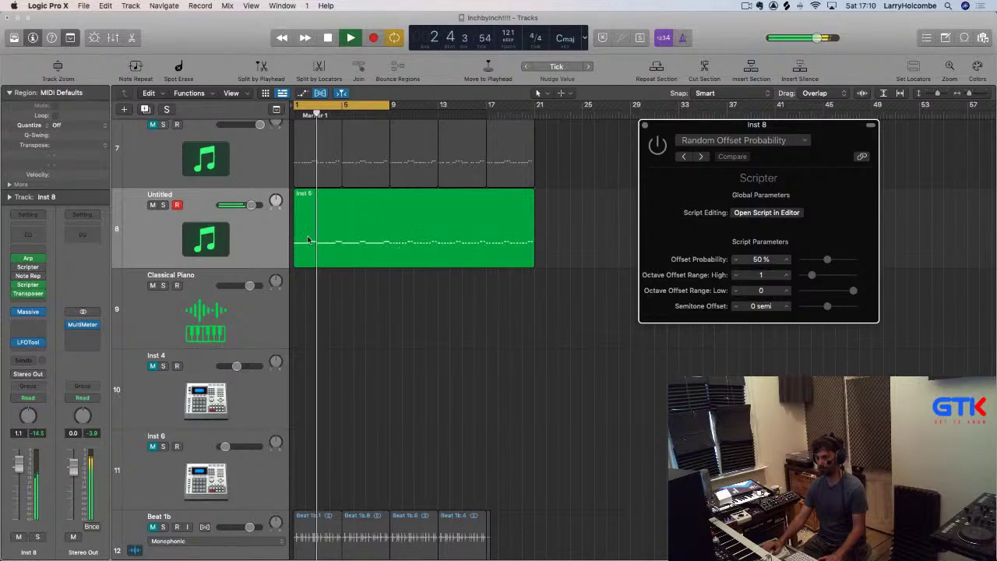
scroll(308, 240, "up", 2)
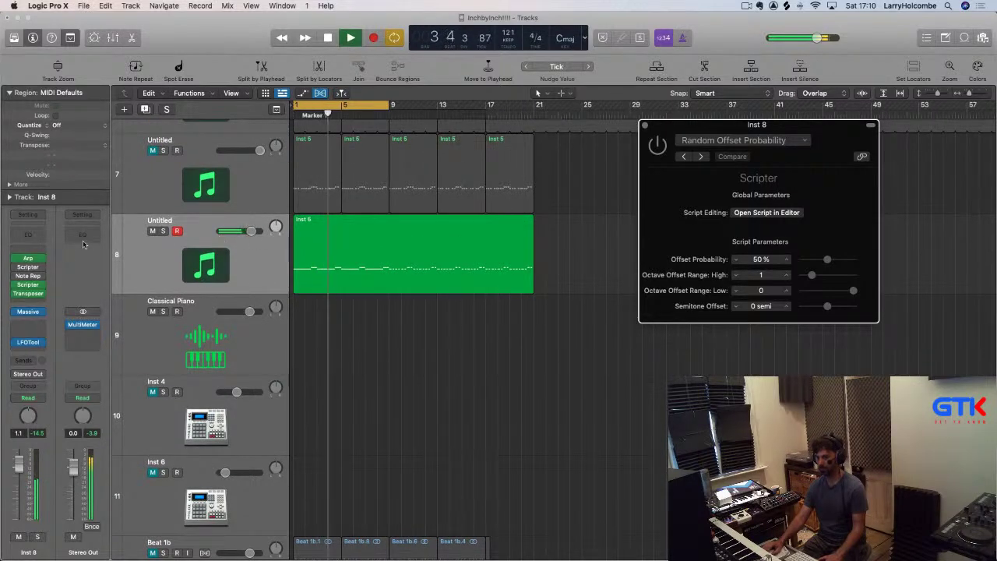
key("space")
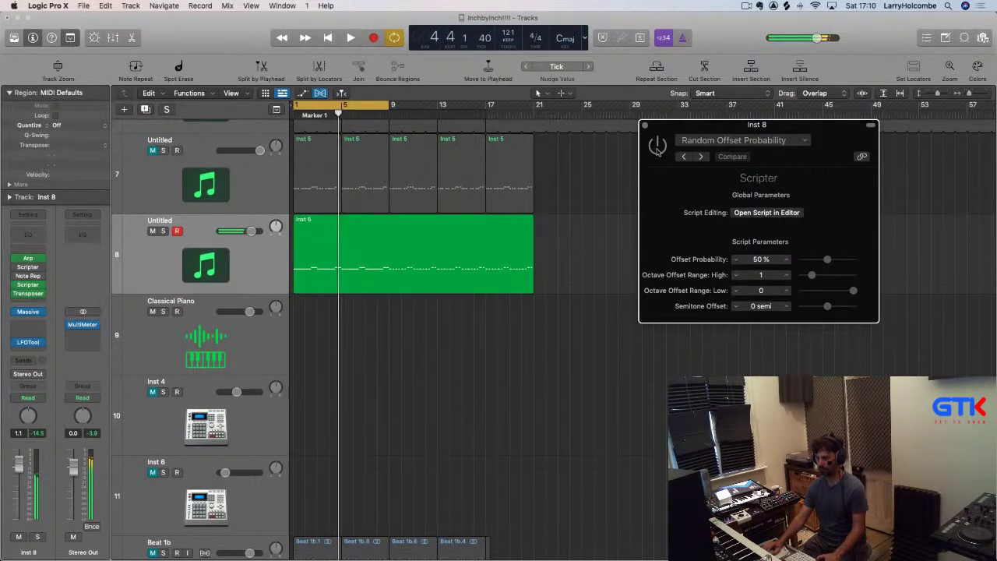
key("space")
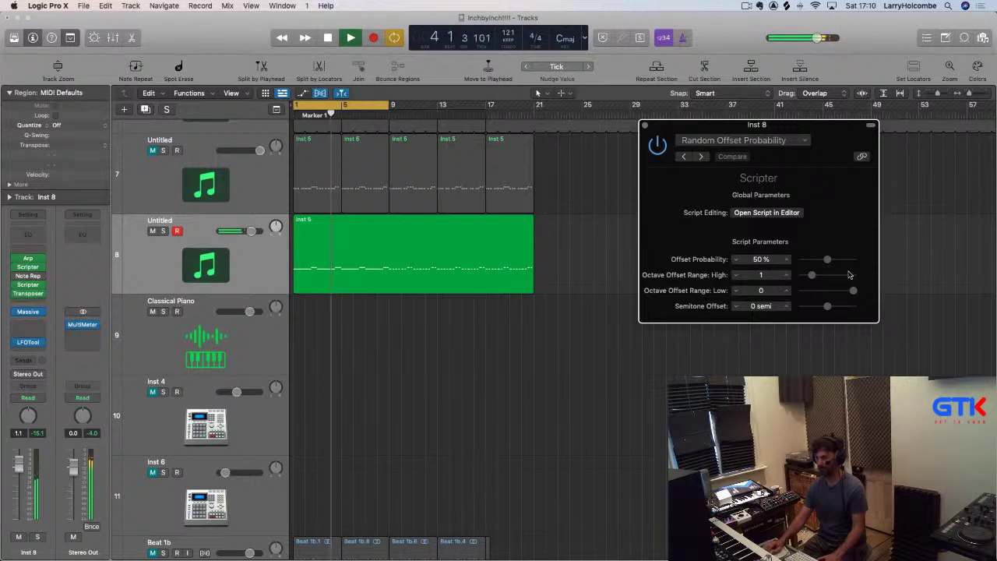
mouse_move(827, 260)
left_mouse_down()
mouse_move(803, 260)
mouse_move(827, 262)
left_mouse_up()
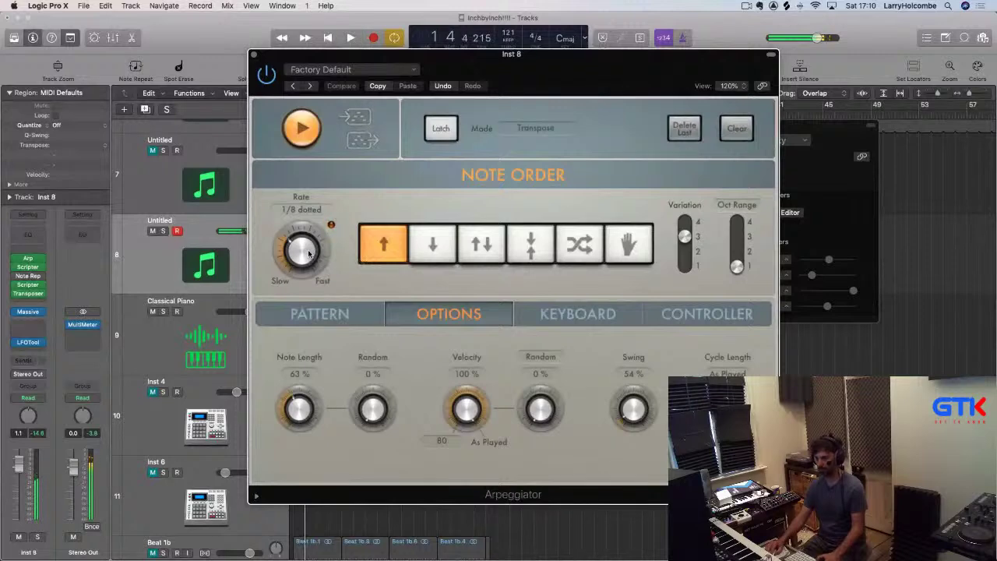
Try the Arpeggiator at 1/4 triplet and 1/16 Rates and return it to 1/8 dotted
left_click_drag(311, 257, 309, 249)
key("space")
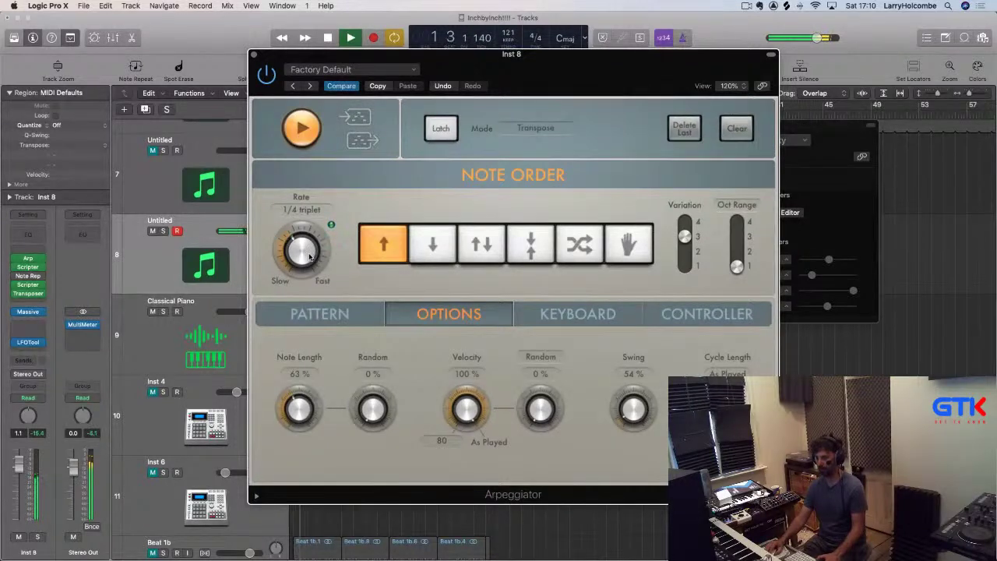
left_click_drag(302, 253, 304, 249)
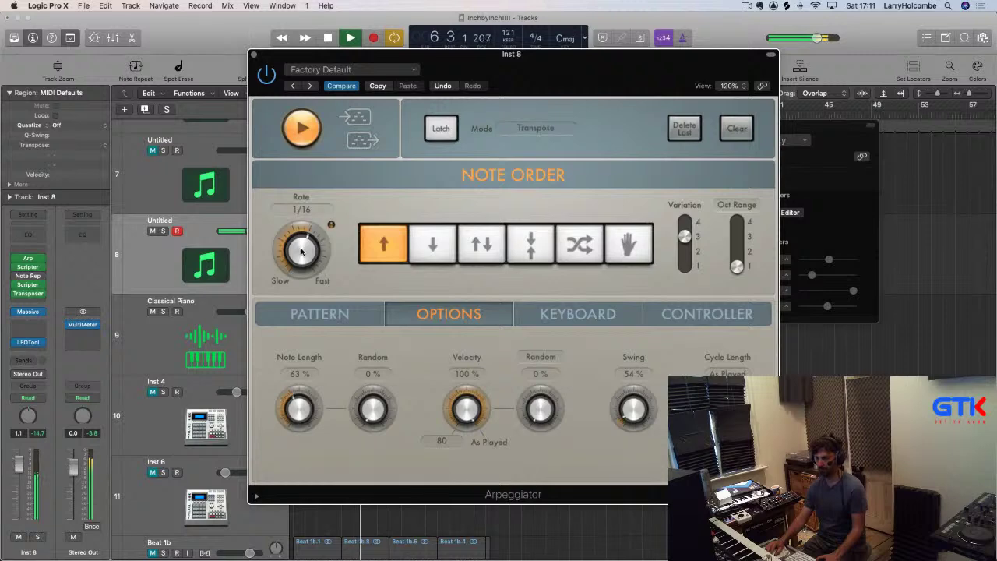
mouse_move(302, 250)
left_mouse_down()
mouse_move(302, 282)
mouse_move(304, 259)
left_mouse_up()
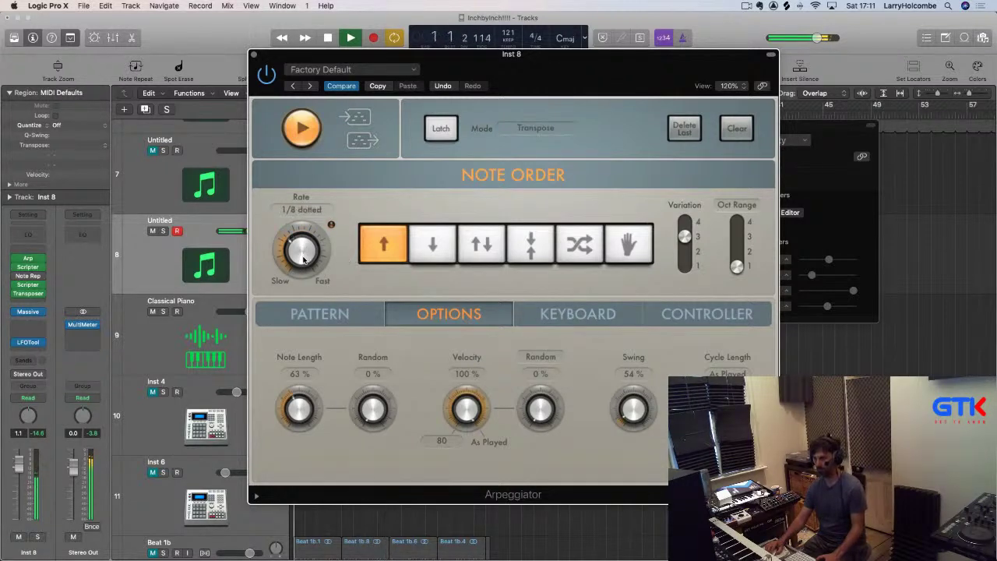
Set the Arpeggiator's note order to up/down, raise its Oct Range and close the open plug-in windows
left_click(428, 248)
left_click(471, 244)
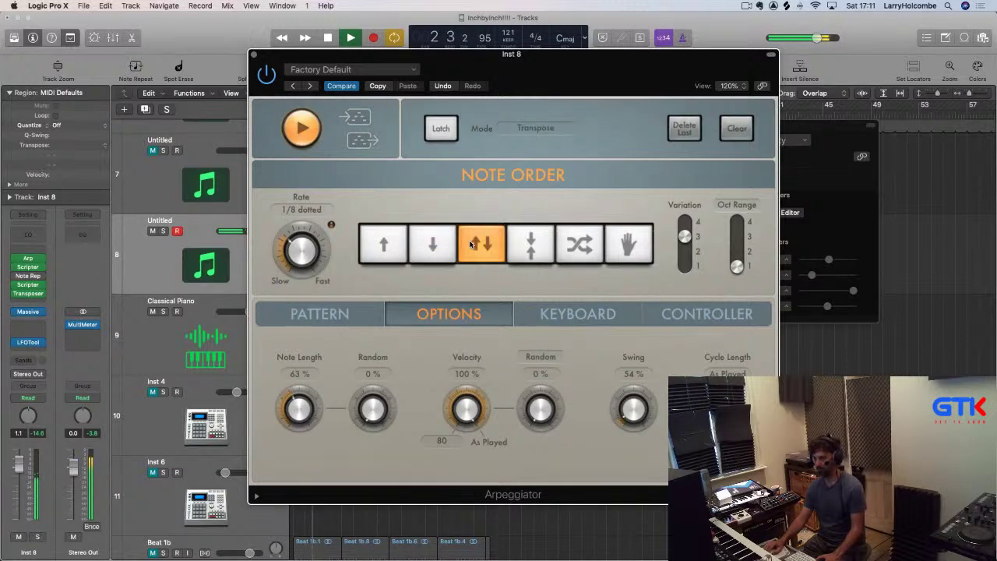
left_click_drag(736, 267, 737, 254)
left_click(253, 57)
left_click(645, 126)
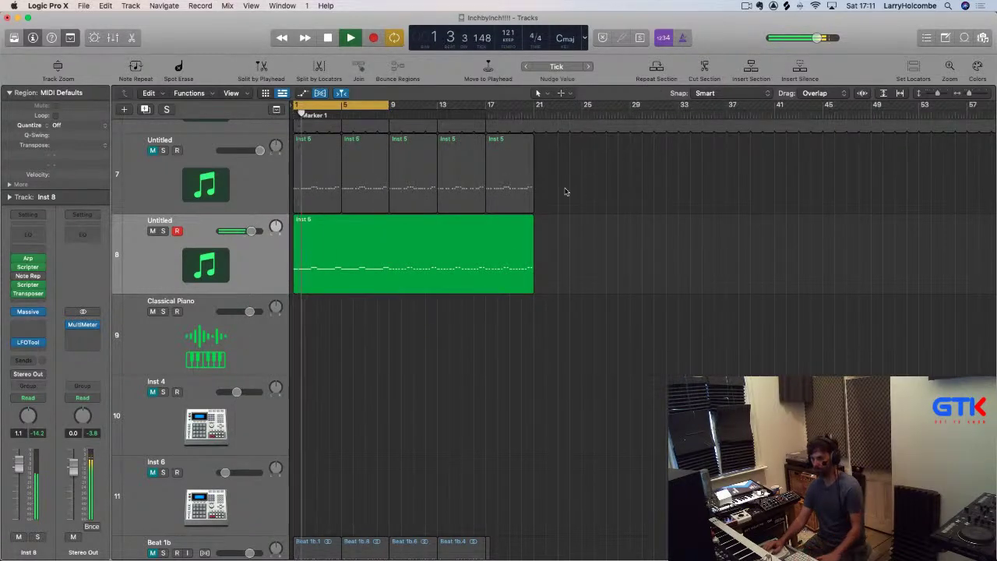
Compare the new bassline on track 8 with the original on track 7 by swapping their mutes during playback
key("space")
key("ctrl+m")
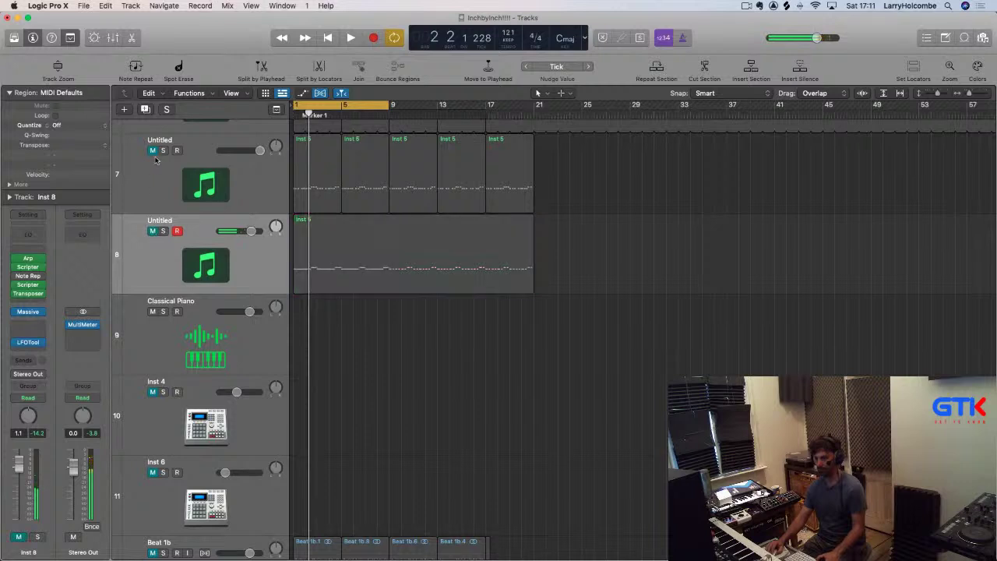
left_click(153, 151)
key("space")
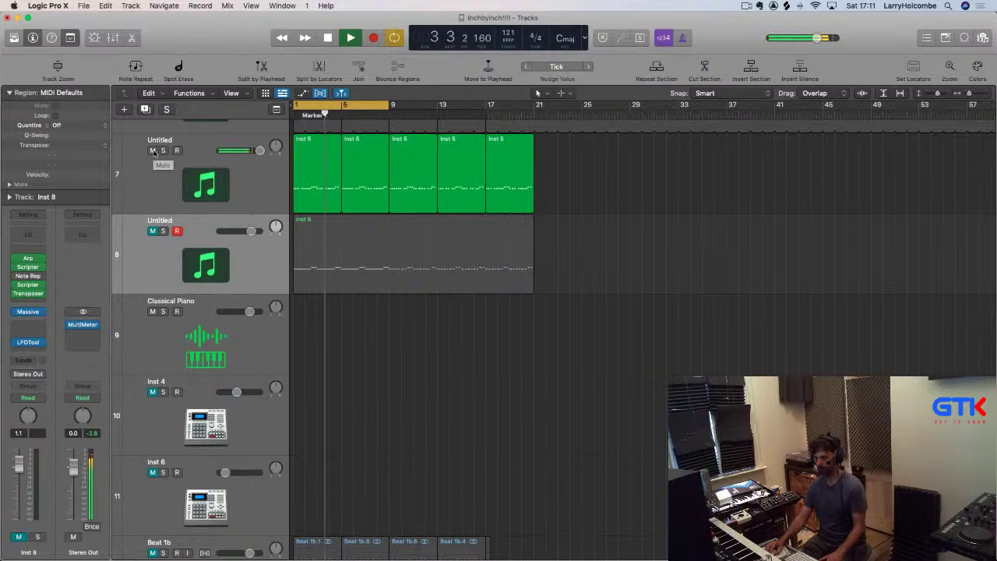
left_click(154, 151)
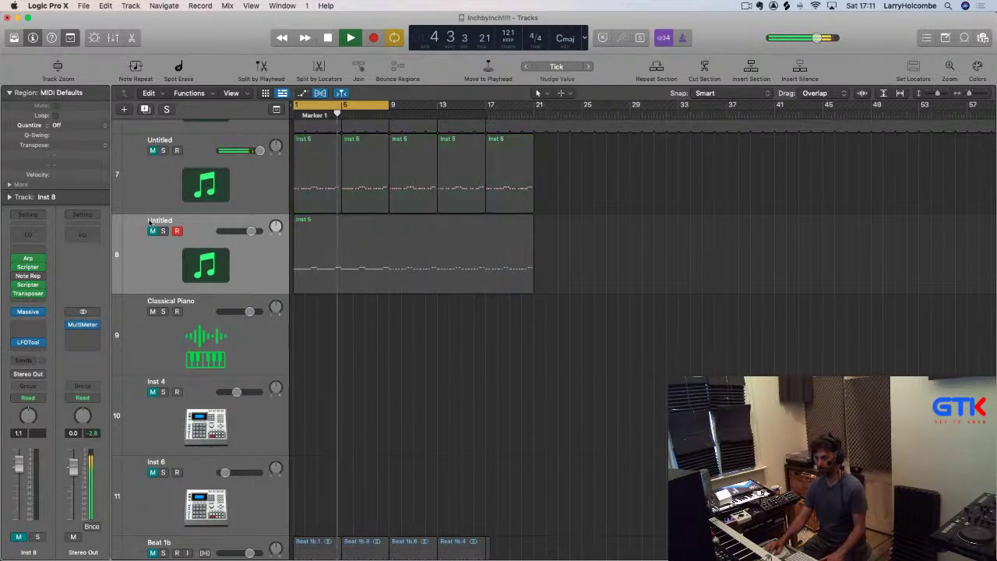
left_click(153, 231)
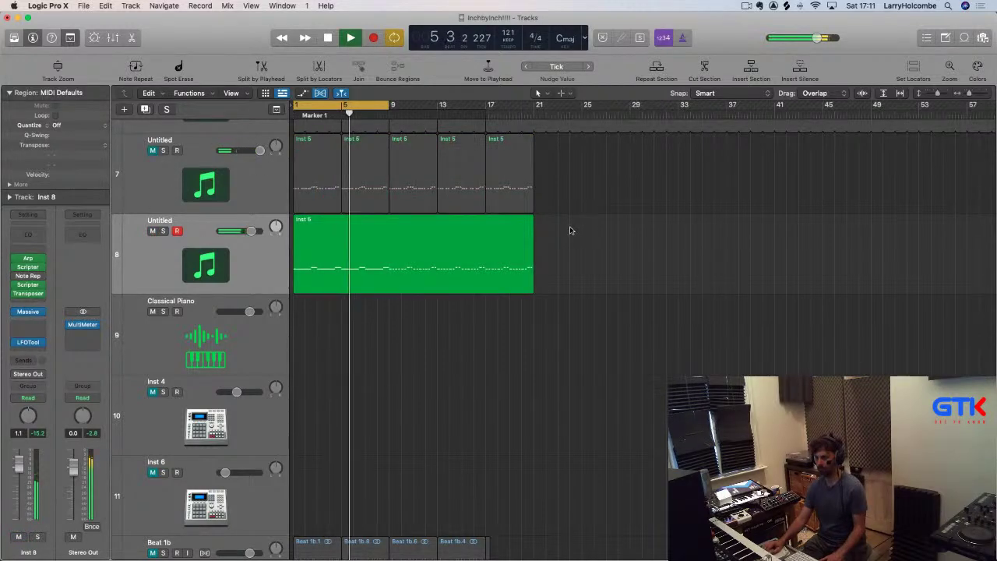
Reduce the track height and briefly solo track 8 to hear the new bassline alone
key("super+Up")
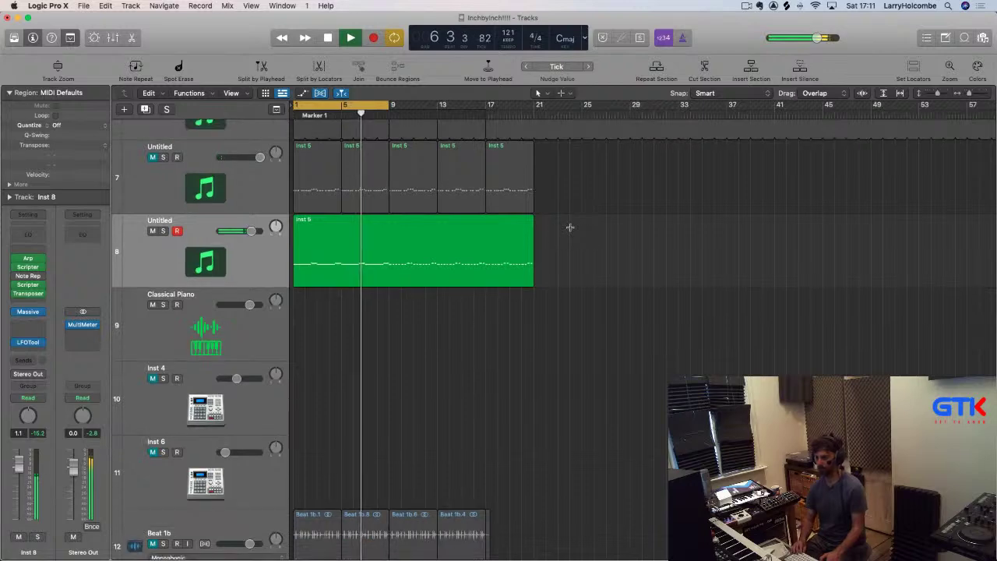
key("super+Up")
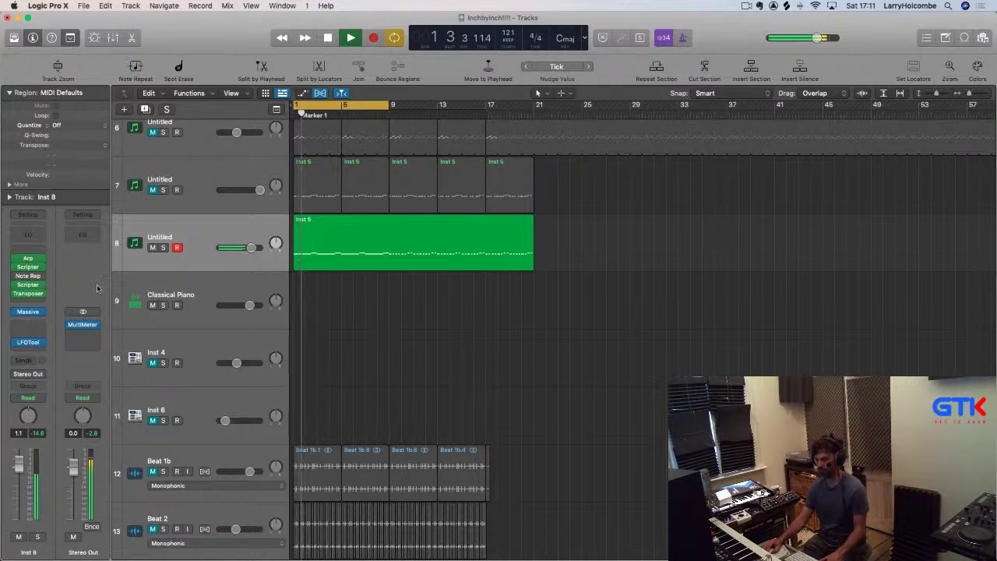
left_click(163, 247)
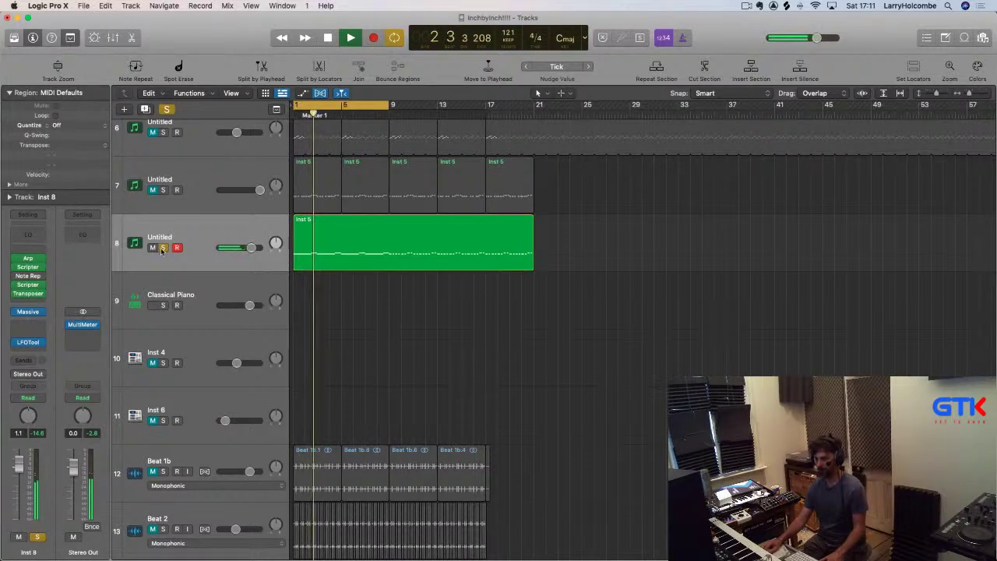
left_click(163, 247)
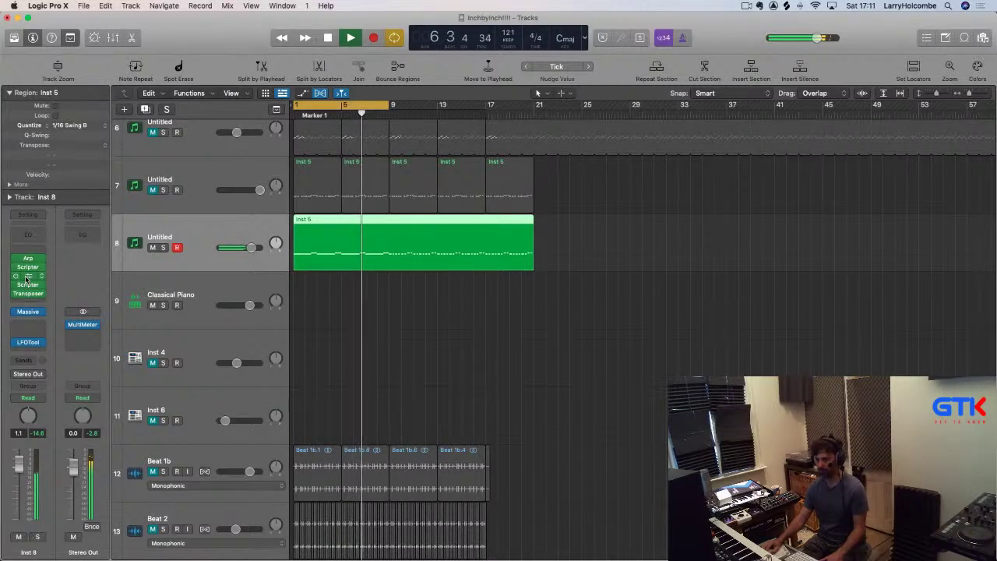
Move the Transposer down one slot in track 8's MIDI effects chain and look through the MIDI effects available for the empty slot
mouse_move(28, 293)
left_mouse_down()
mouse_move(42, 303)
mouse_move(32, 303)
left_mouse_up()
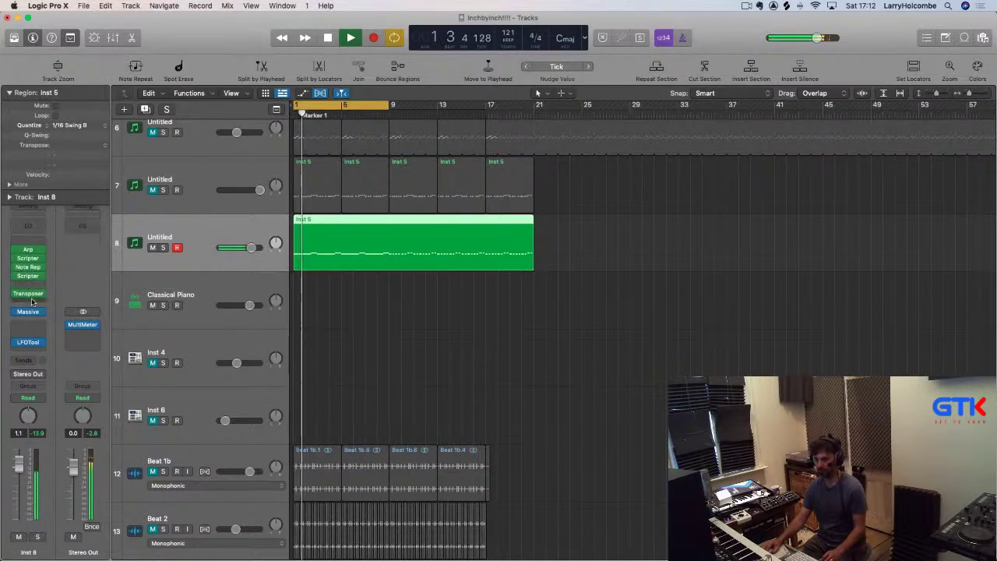
left_click(31, 302)
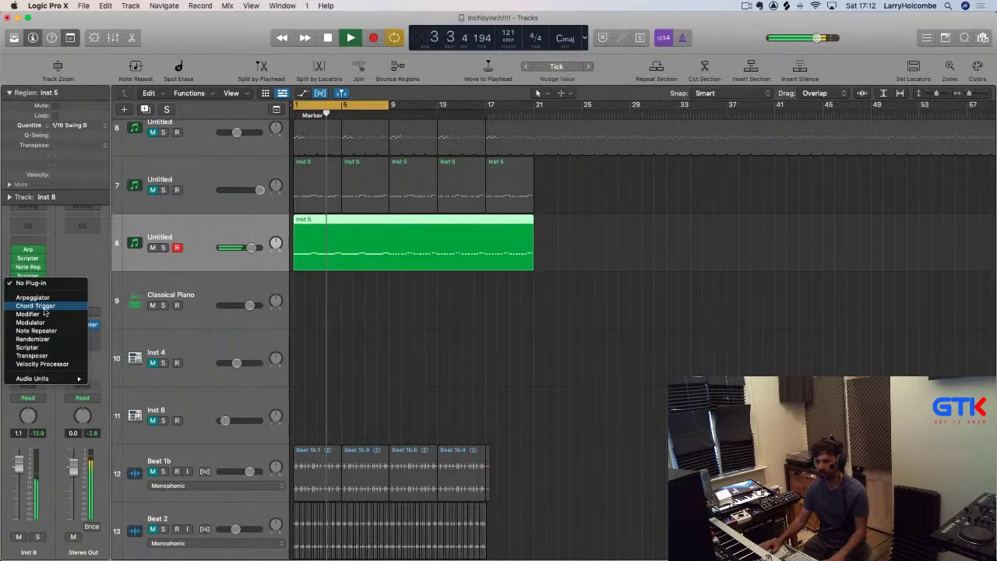
left_click(363, 333)
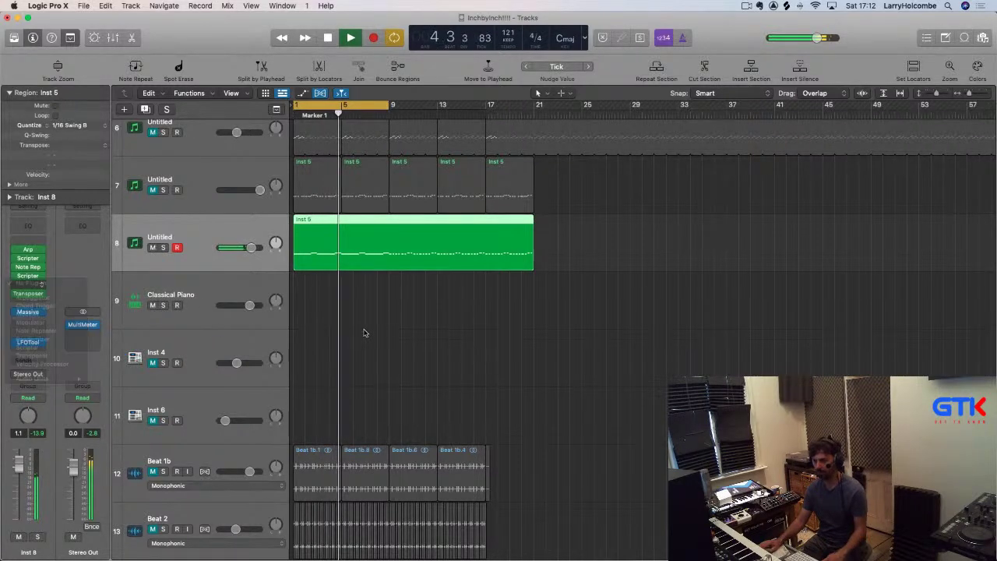
Delete the part of track 8's Inst 5 region that lies after bar 9
scroll(351, 331, "down", 3)
left_click(320, 327)
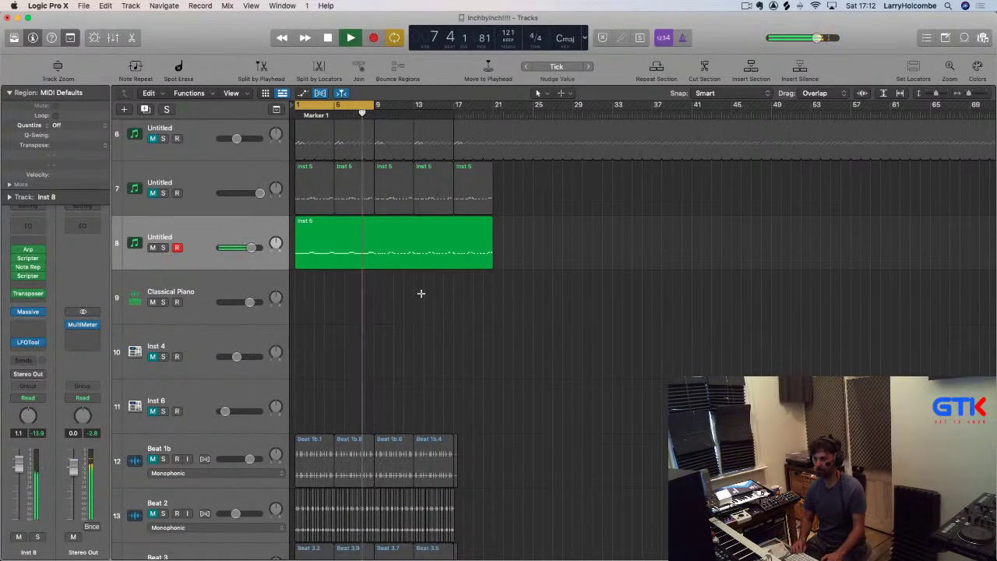
key("super+Up")
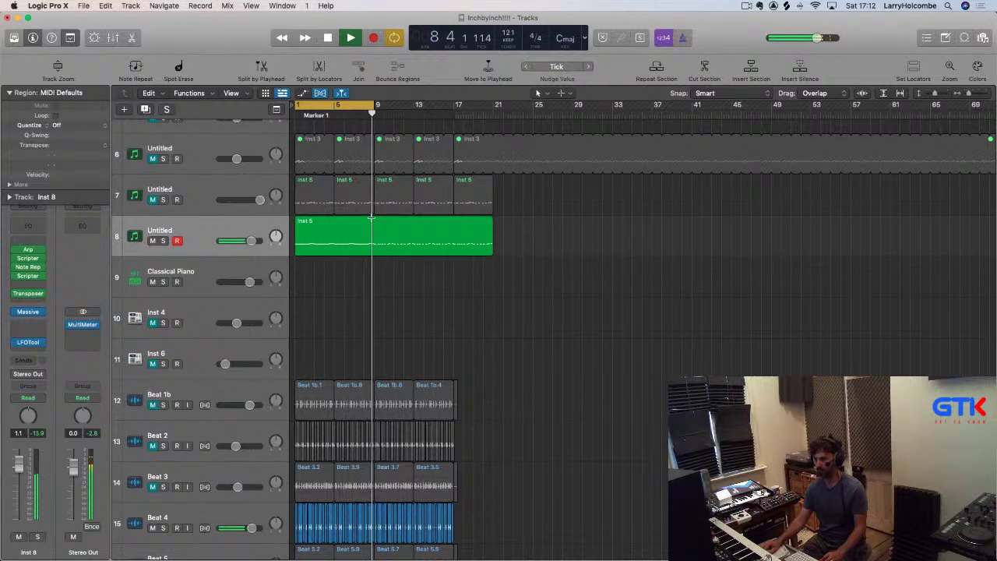
left_click_drag(371, 220, 588, 251)
key("Delete")
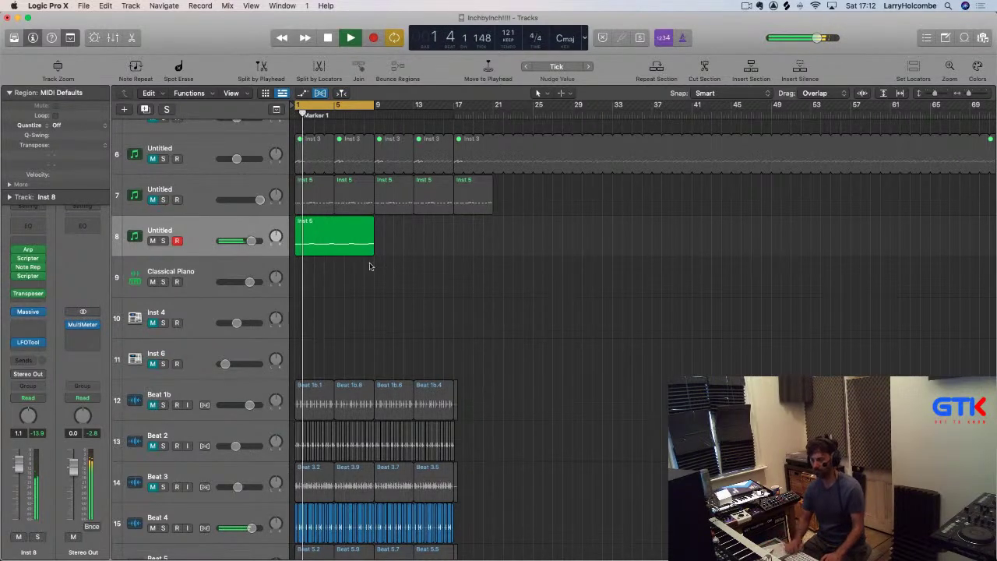
key("super+Up")
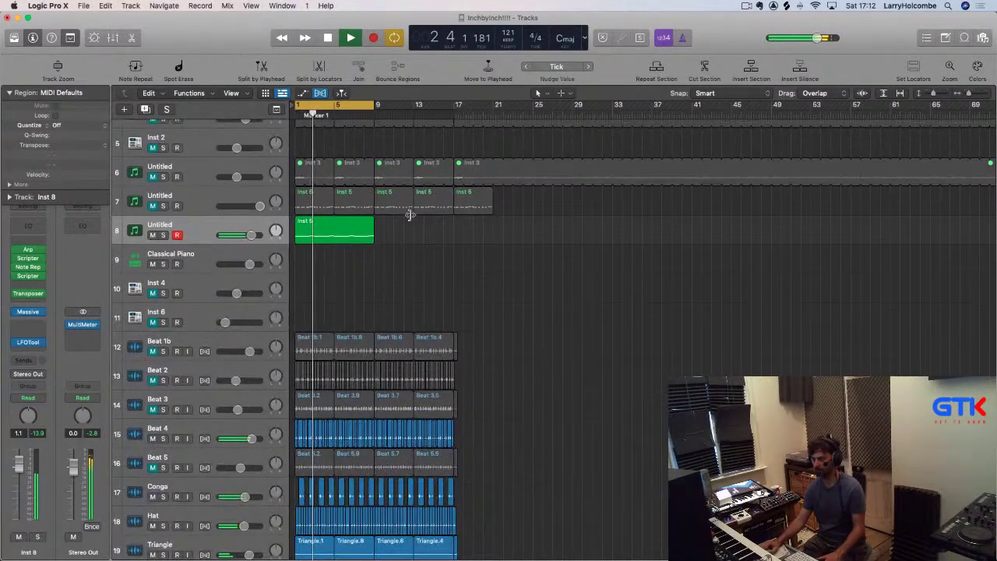
Stop playback and repeat the section from bar 1 to bar 9 with all regions selected
key("space")
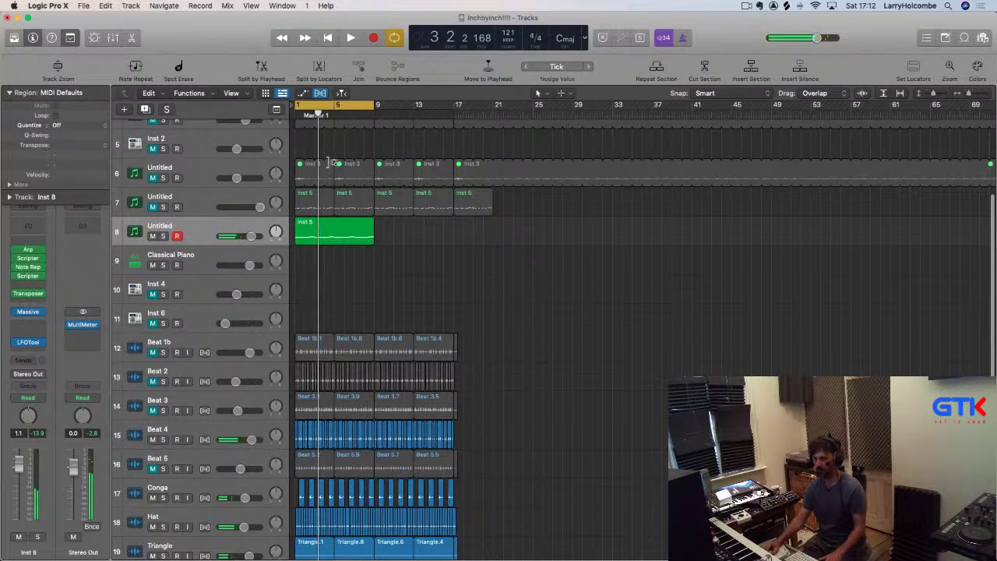
key("super+a")
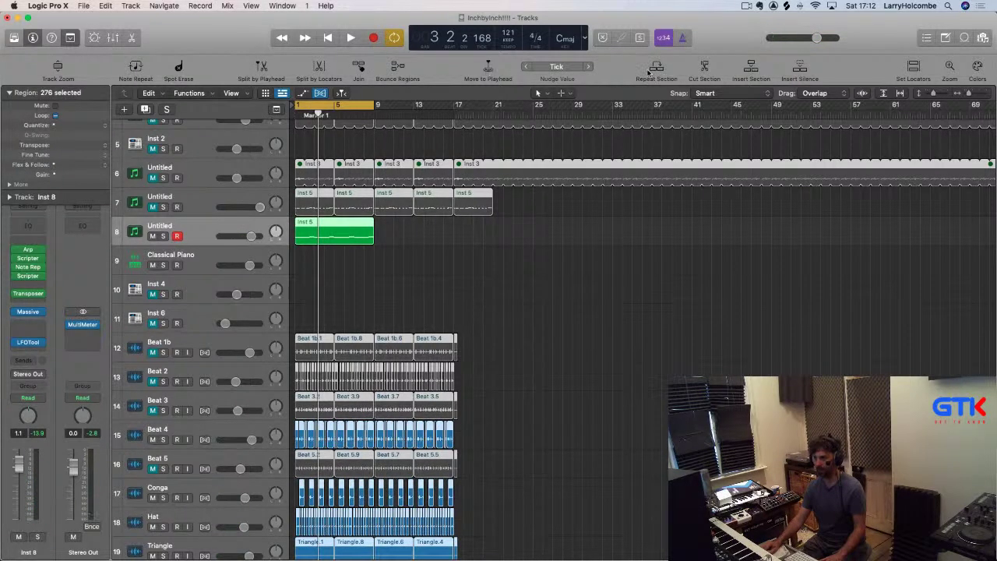
left_click(657, 67)
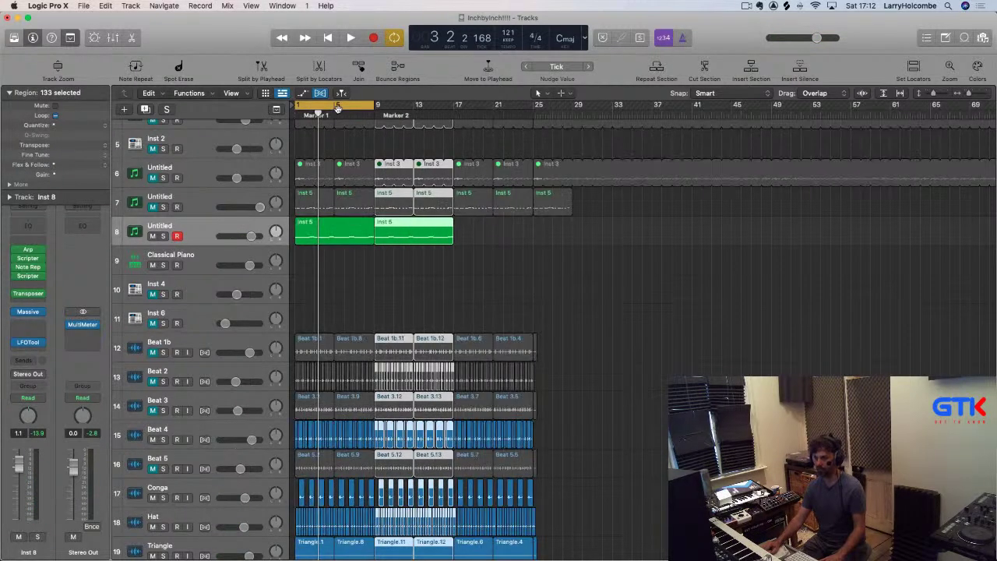
Delete track 8's region in bars 1 to 9 and track 7's two regions in bars 9 to 17
left_click(350, 259)
left_click(337, 235)
key("Delete")
left_click(393, 204)
key("Delete")
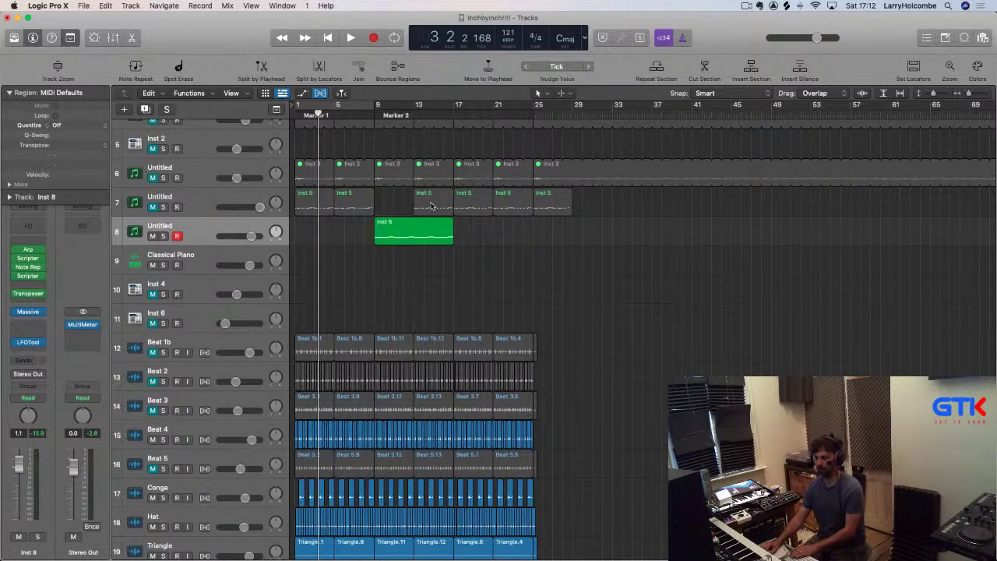
left_click(431, 205)
key("Delete")
Unmute the original bassline on track 7 and play with the cycle range extended to bars 1 to 17
left_click_drag(380, 207, 296, 201)
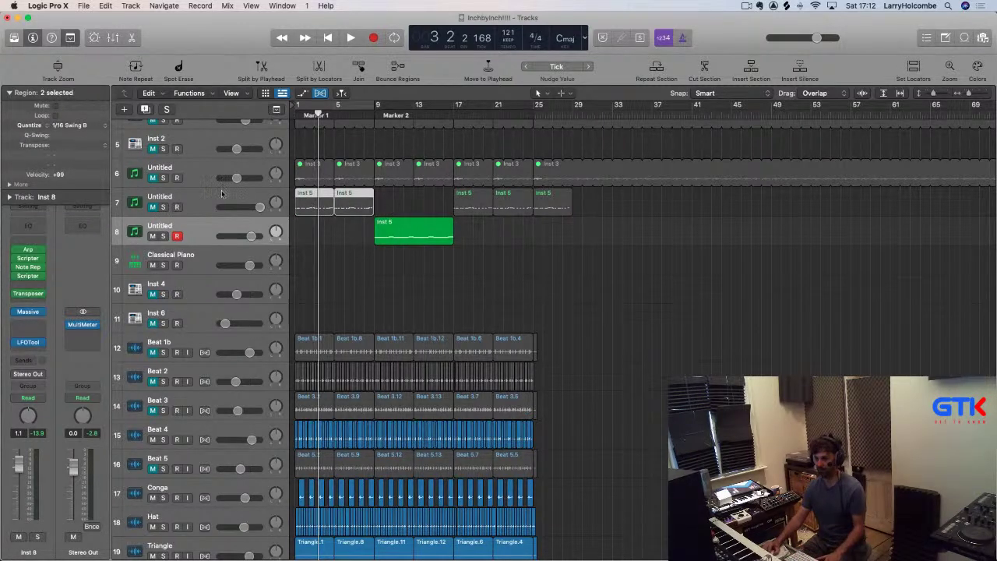
left_click_drag(297, 108, 455, 108)
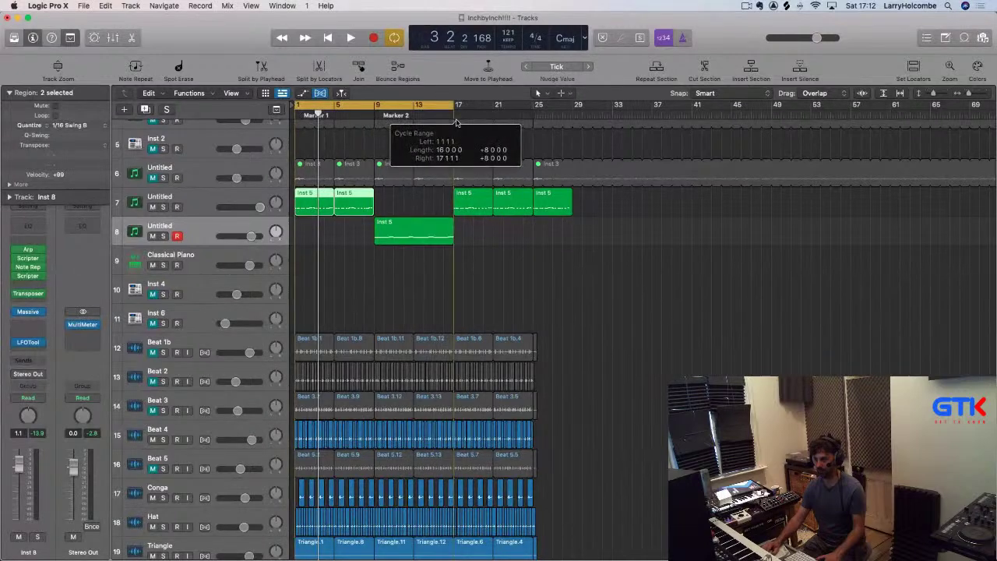
key("space")
Shrink the track height until all tracks fit and briefly solo track 7 to hear the original bassline
key("super+Up")
key("super+Up")
key("super+Up")
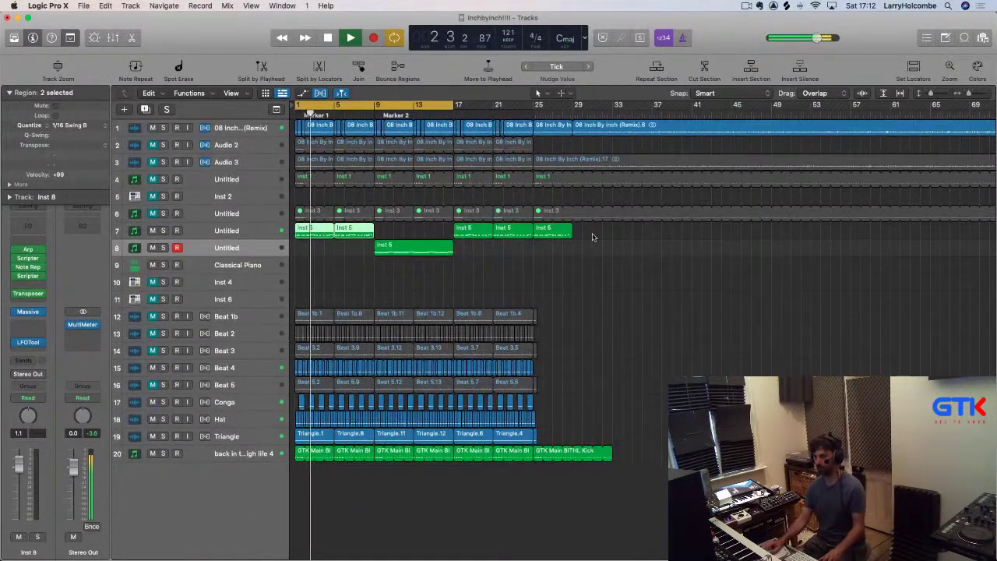
left_click(563, 283)
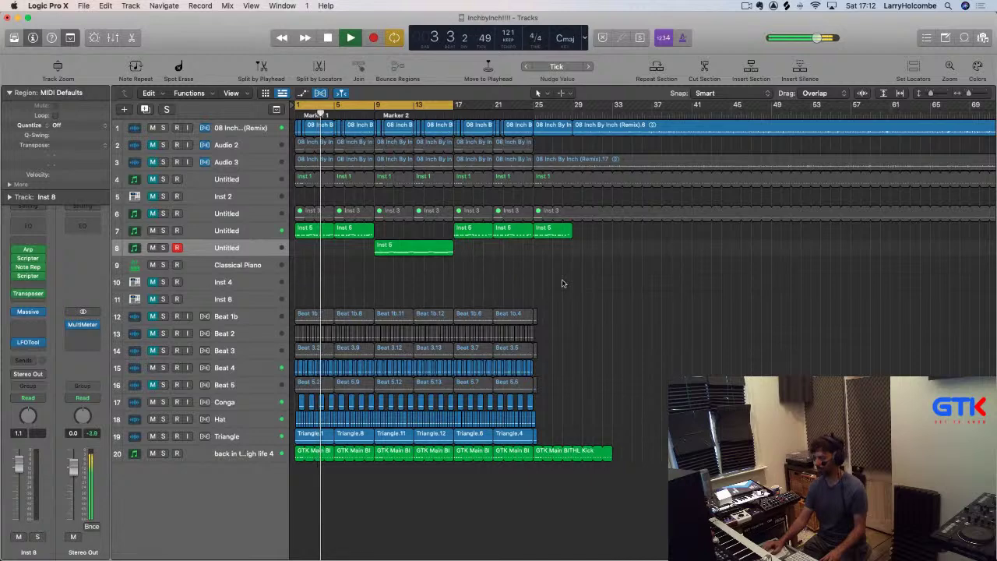
left_click(162, 230)
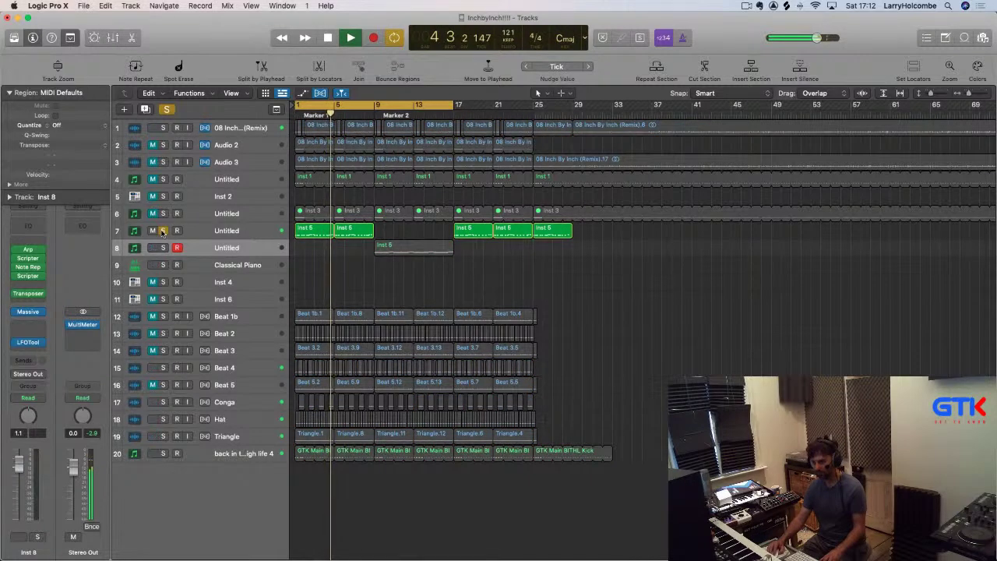
key("s")
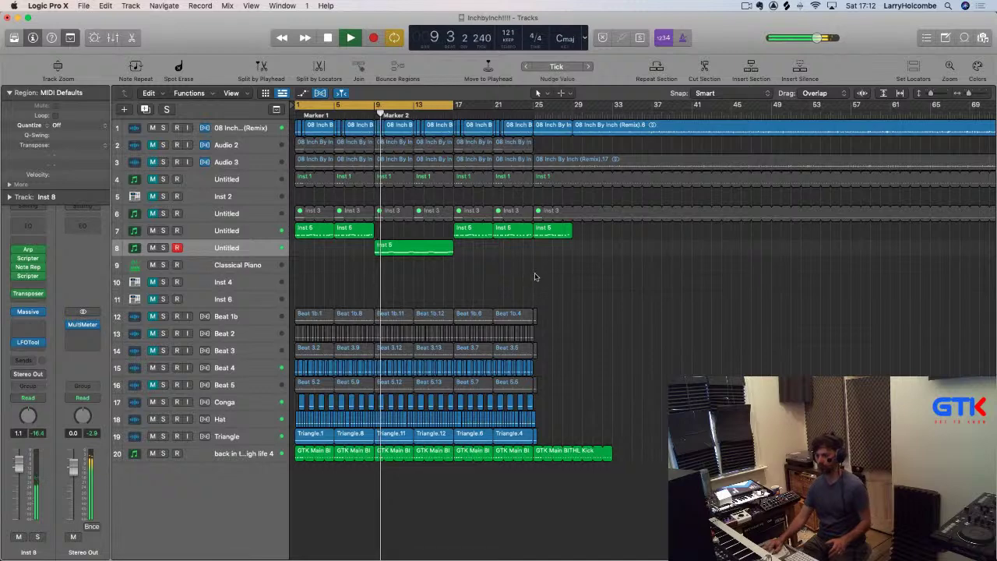
Bypass the Note Repeater on track 8, set the Arpeggiator's Note Length to 67 % and close its window
left_click(31, 267)
left_click(327, 156)
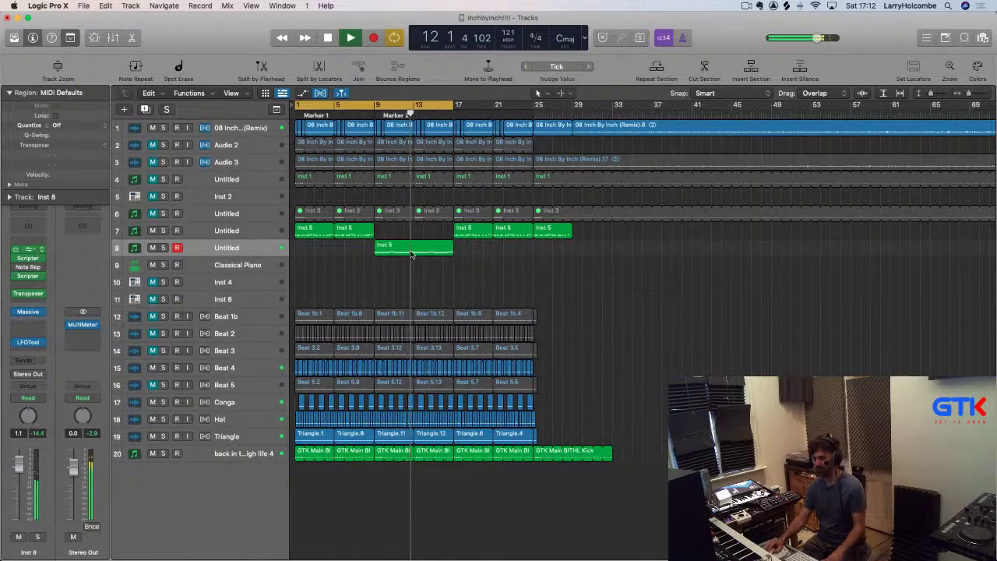
left_click(30, 250)
left_click_drag(302, 397, 300, 399)
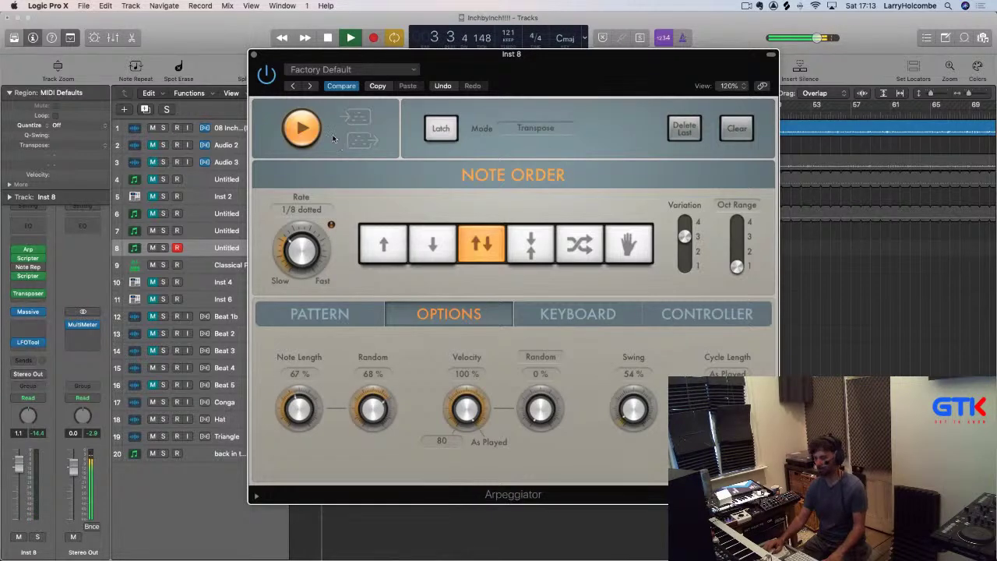
left_click(254, 55)
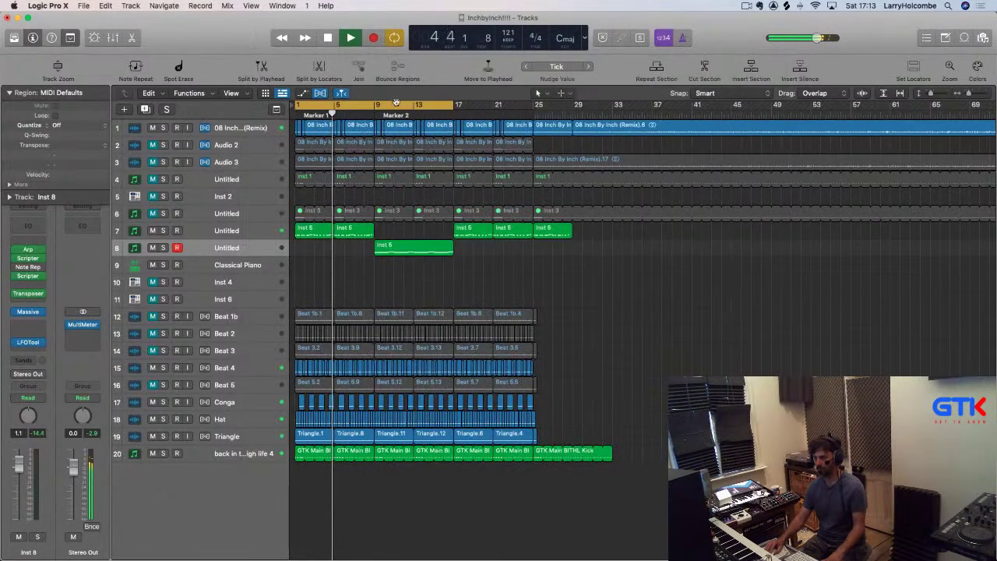
Set the cycle range to bars 9 to 17 around track 8's region and briefly check the mixer
left_click_drag(377, 105, 454, 105)
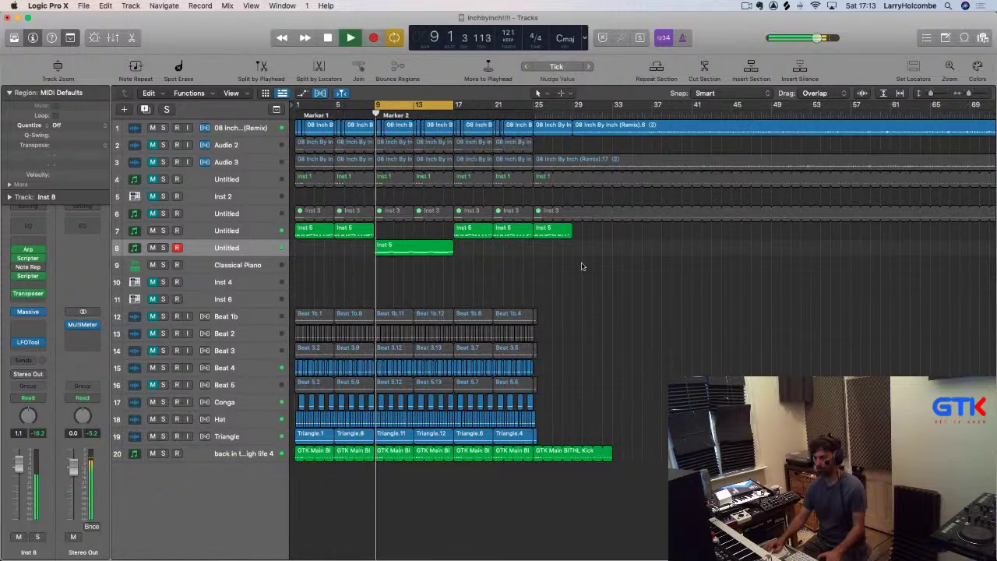
key("z")
key("x")
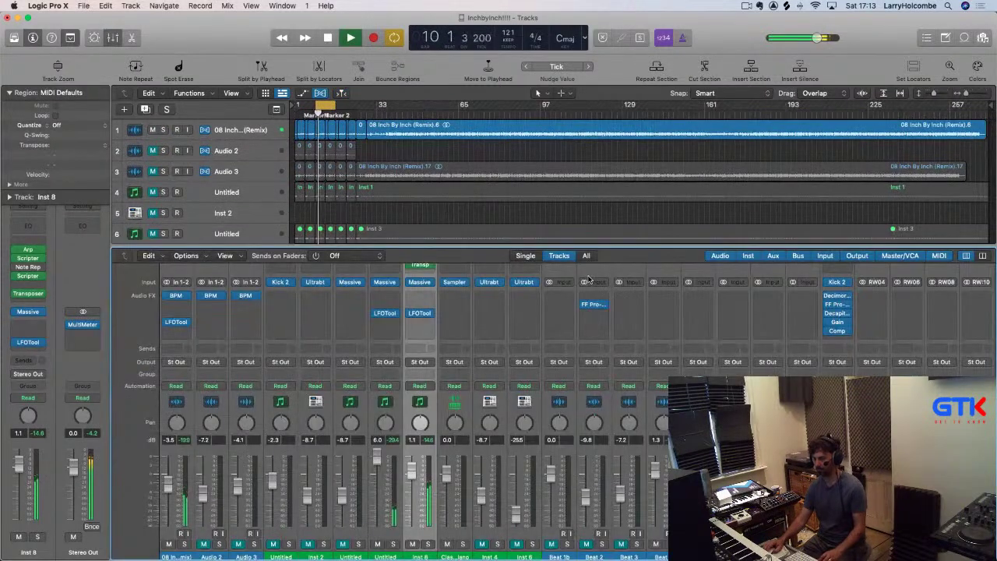
key("x")
key("z")
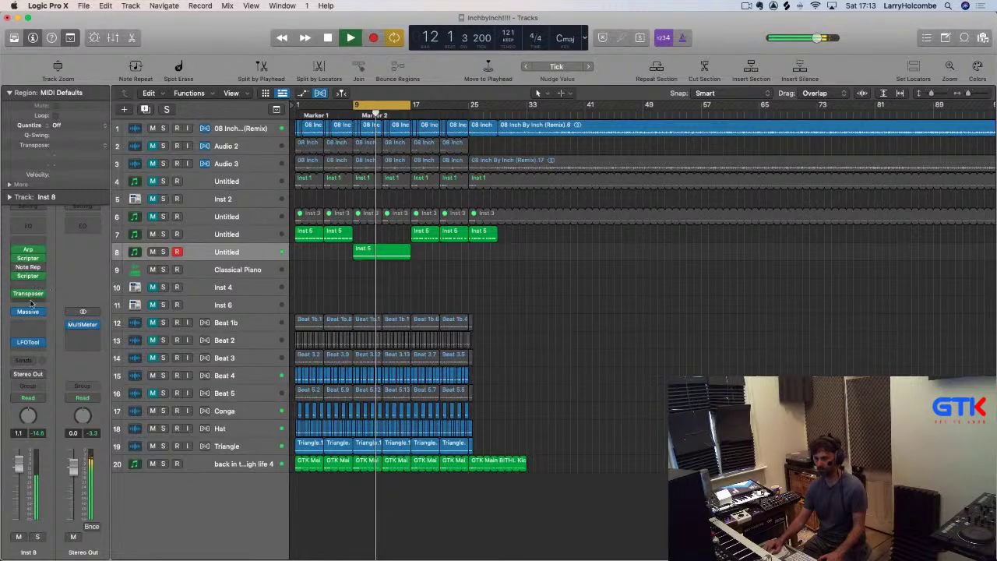
Insert a Stereo Delay between Massive and LFOTool on track 8, bypass it and close its window
left_click(36, 328)
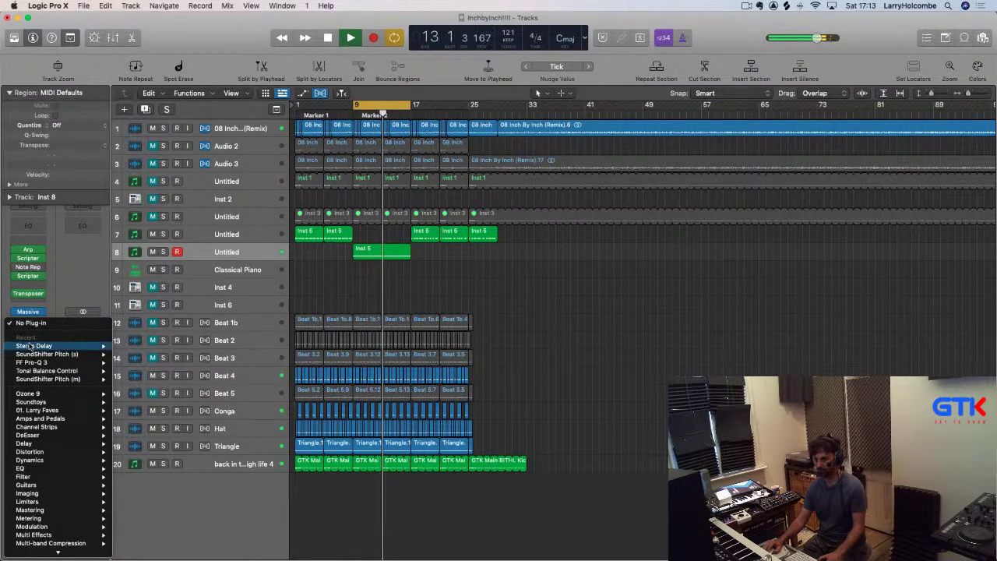
left_click(128, 346)
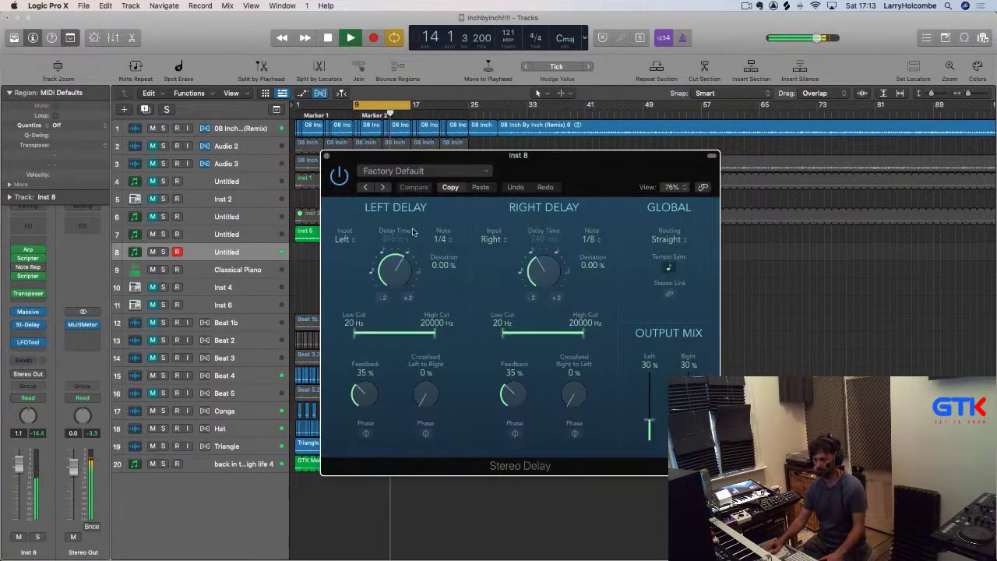
left_click_drag(469, 162, 458, 155)
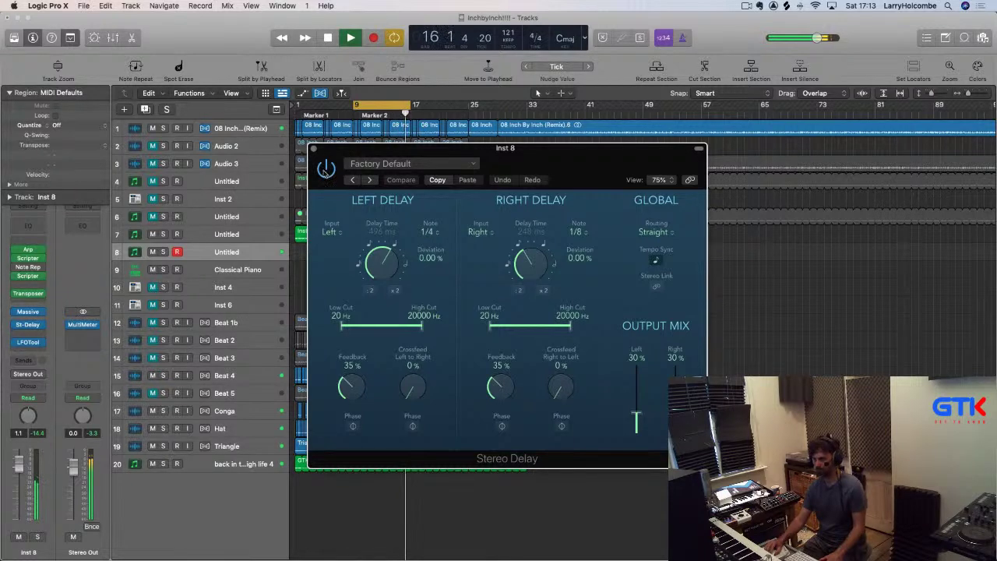
left_click(314, 150)
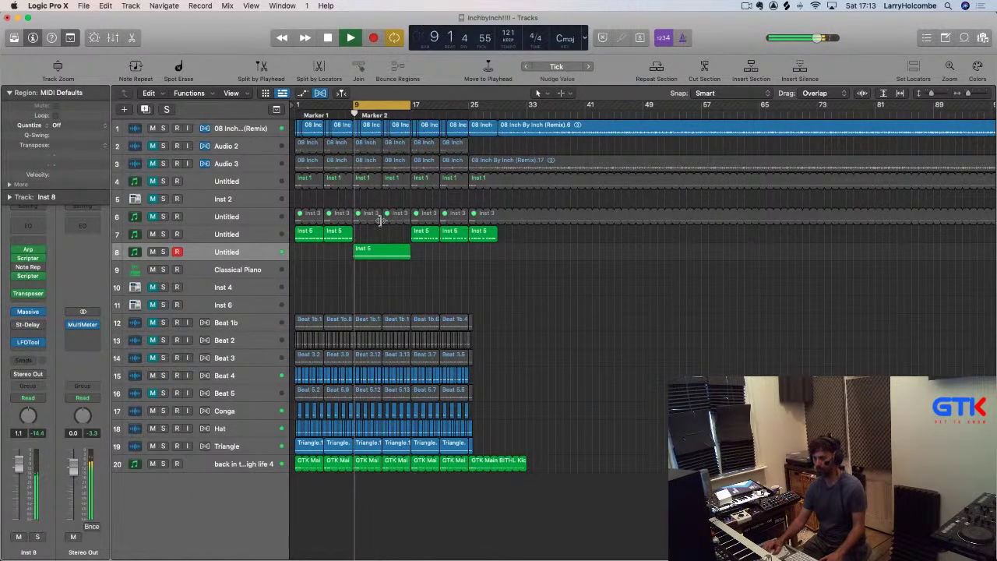
Set the Probability in track 8's Probability Gate Scripter to 90 % and close the plug-in window
left_click(28, 276)
left_click_drag(487, 275, 491, 276)
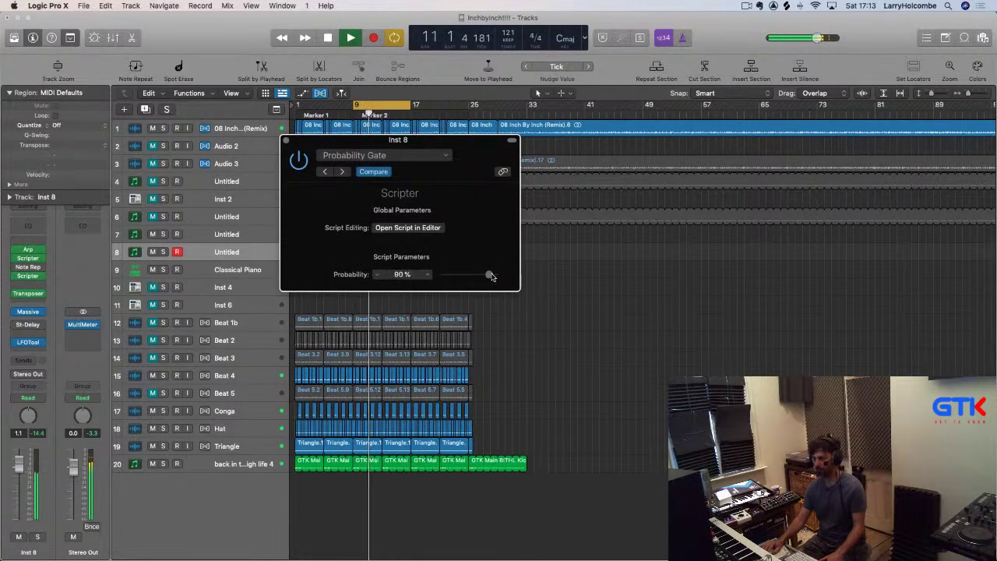
left_click(284, 141)
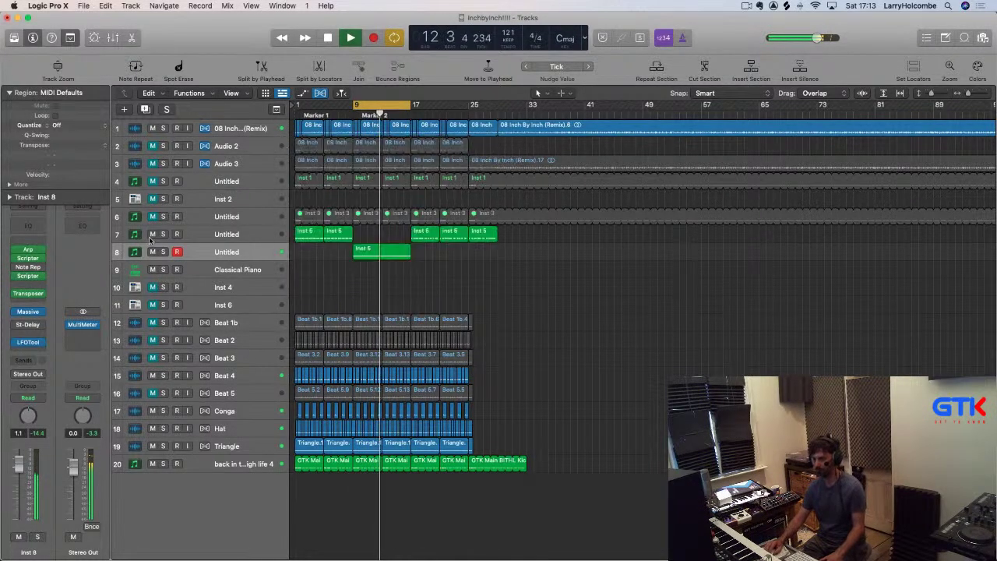
Set the Offset Probability in the Random Offset Probability Scripter to 69 %, close it and mute track 1
left_click(30, 258)
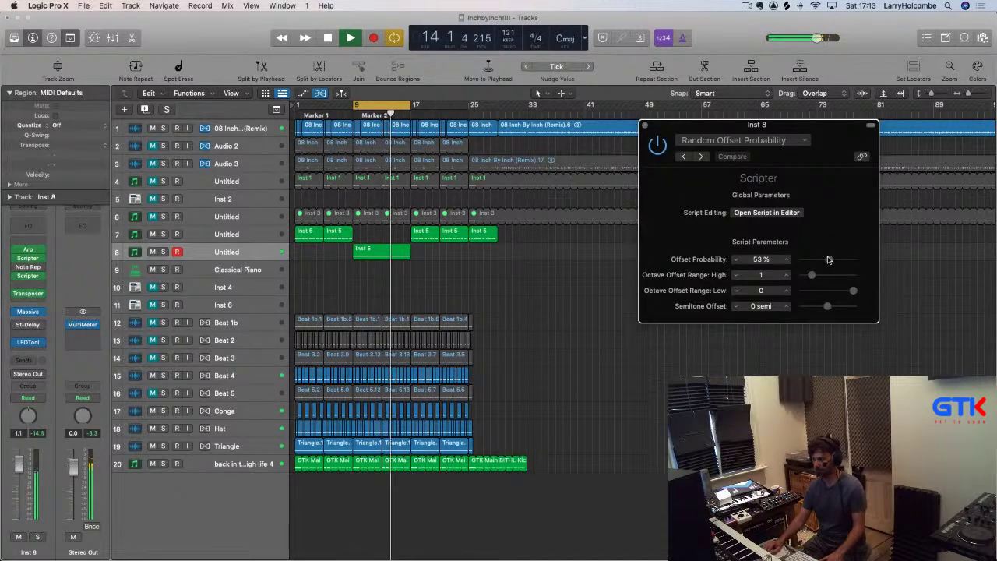
left_click_drag(828, 259, 838, 259)
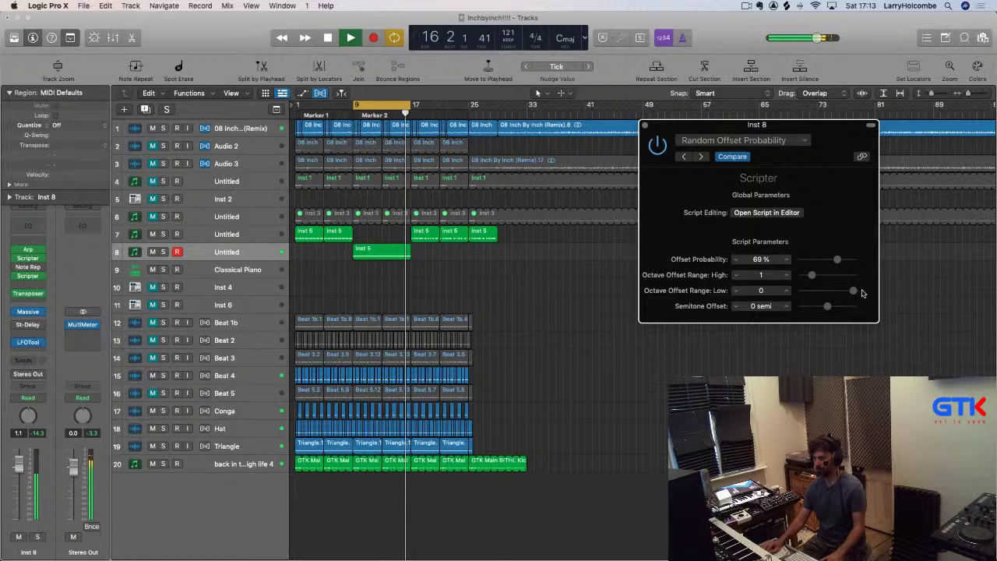
left_click(642, 125)
left_click(549, 222, "ctrl+alt")
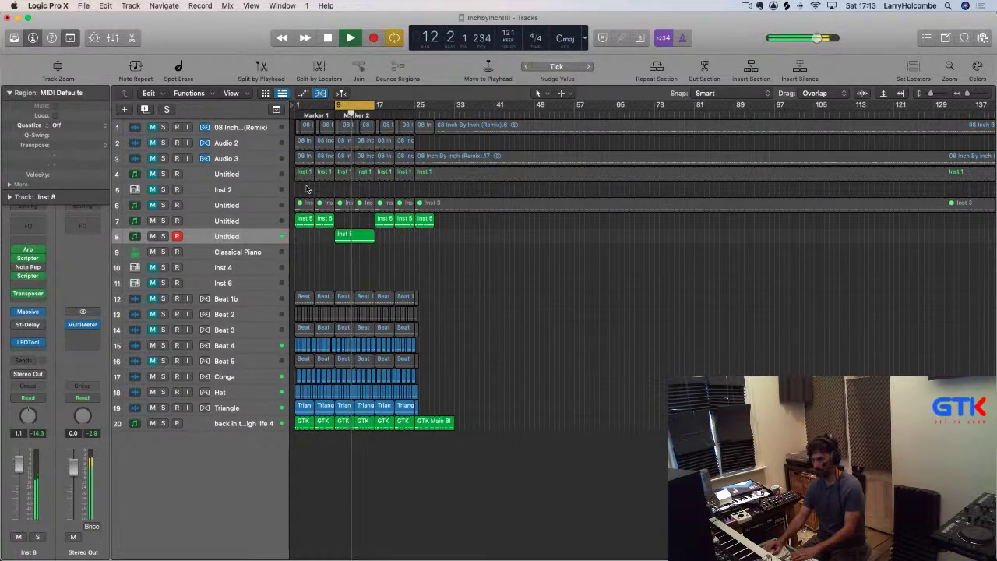
Turn on track 8's Note Repeater and set its Delay to 1/8, Transpose to 12 and Repeats to 2
left_click(28, 267)
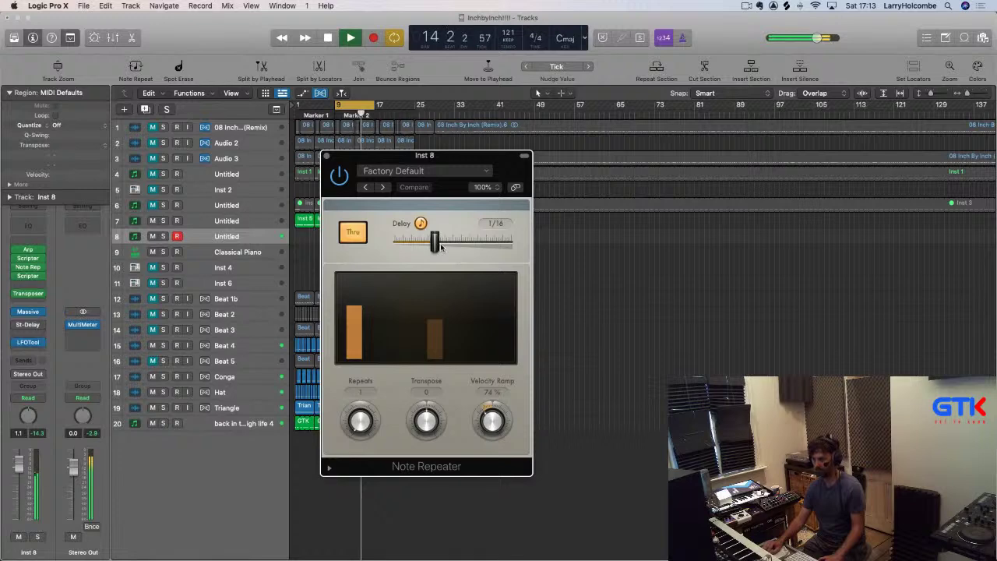
left_click_drag(440, 247, 441, 244)
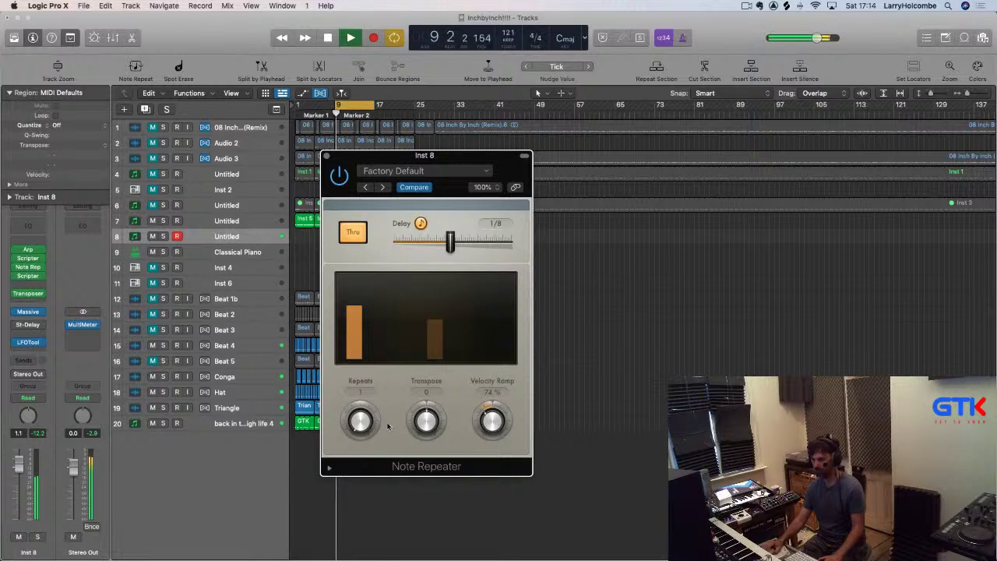
left_click_drag(362, 423, 415, 420)
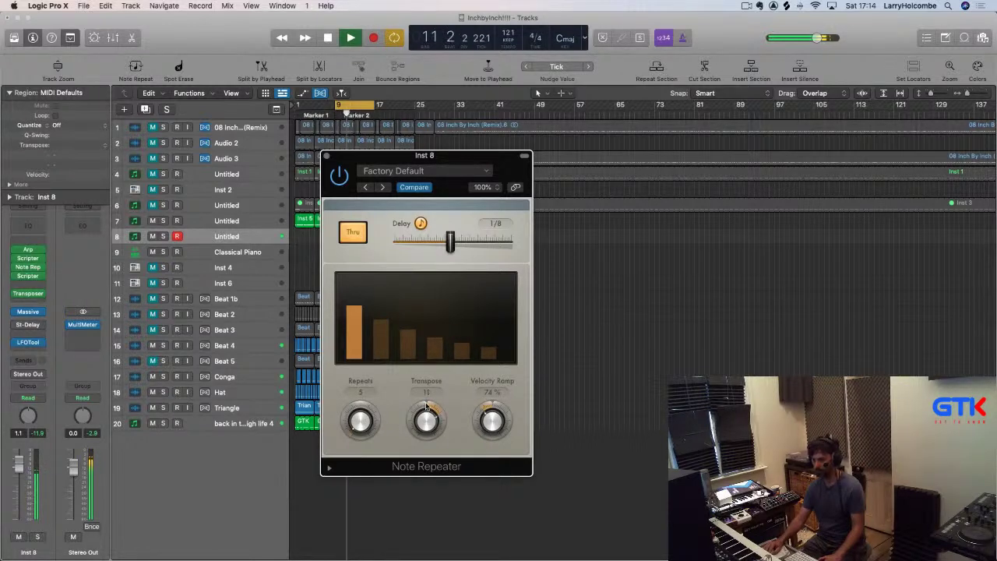
scroll(361, 421, "down", 4)
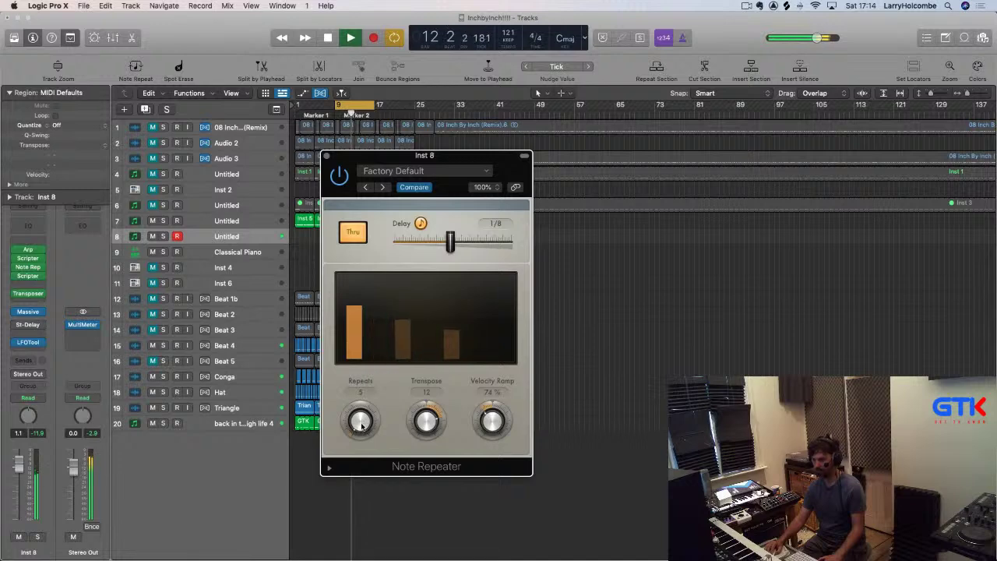
scroll(369, 423, "up", 1)
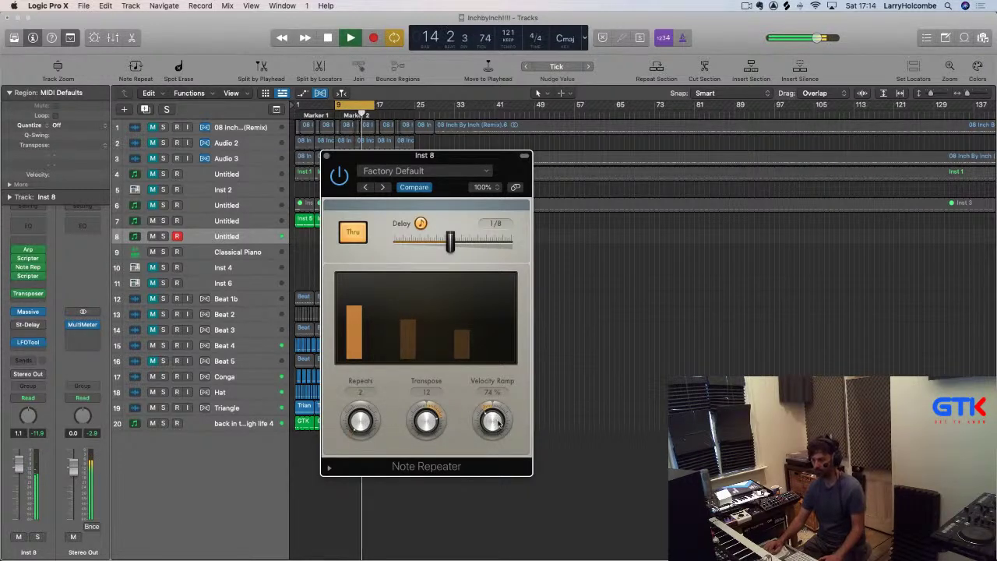
Set the Note Repeater's Repeats to 1 and Velocity Ramp to 18 %, keep the Delay at 1/8 and close its window
left_click_drag(499, 423, 499, 433)
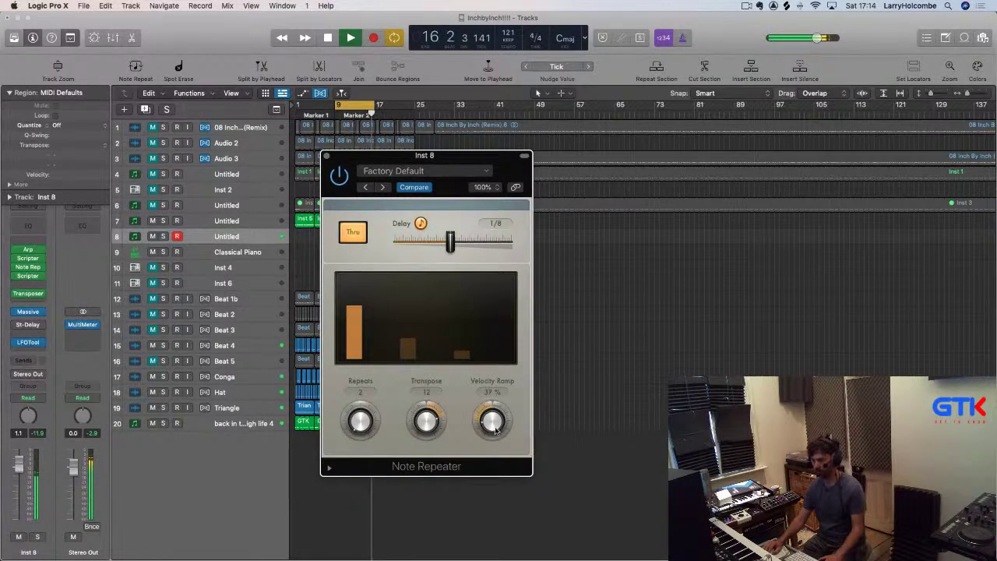
scroll(364, 426, "down", 1)
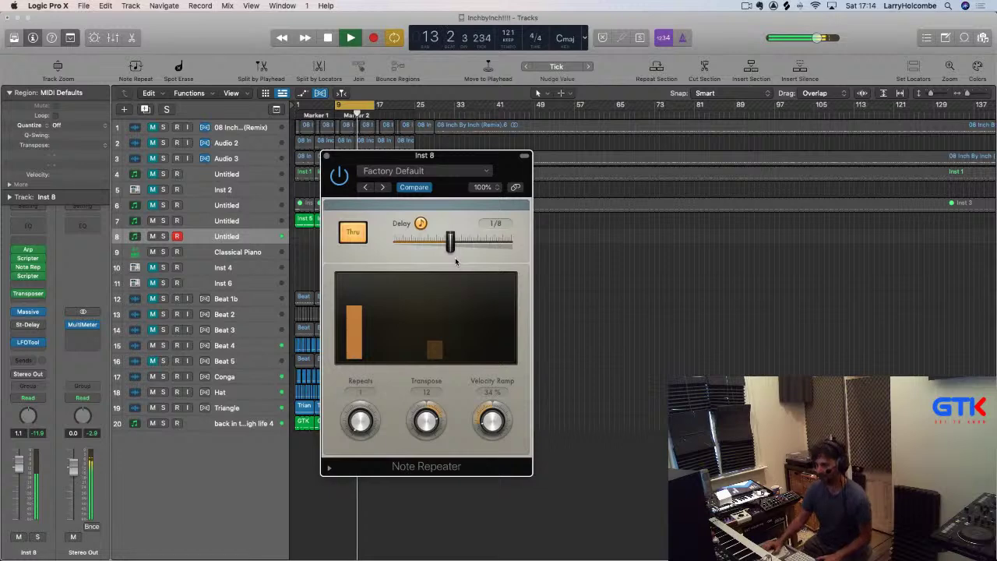
key("space")
key("space")
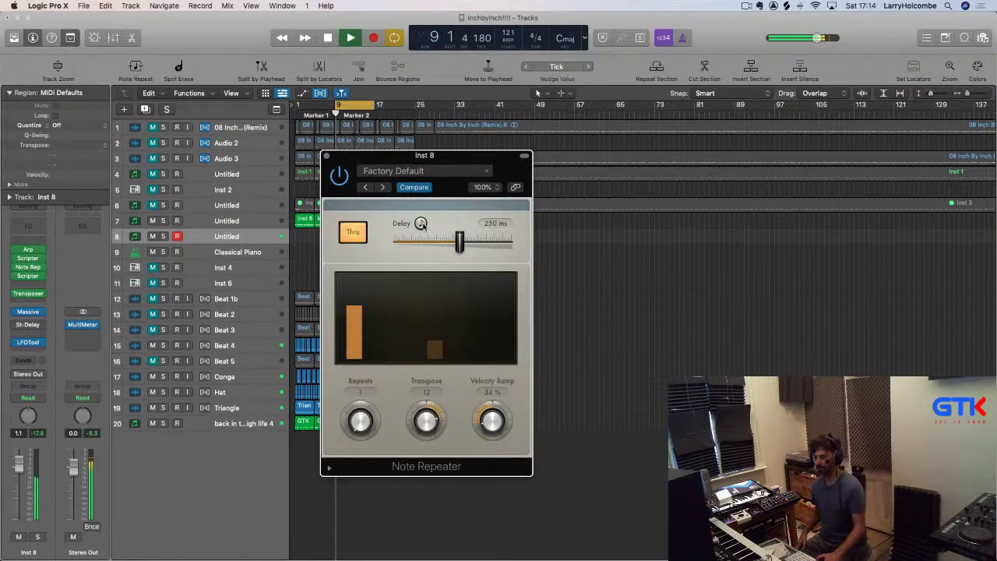
key("space")
key("space")
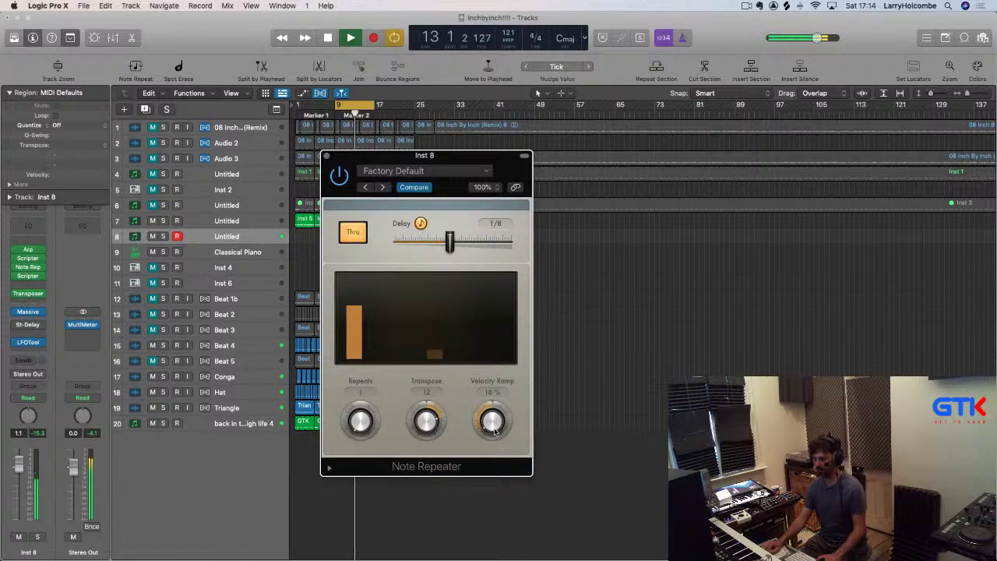
left_click(327, 155)
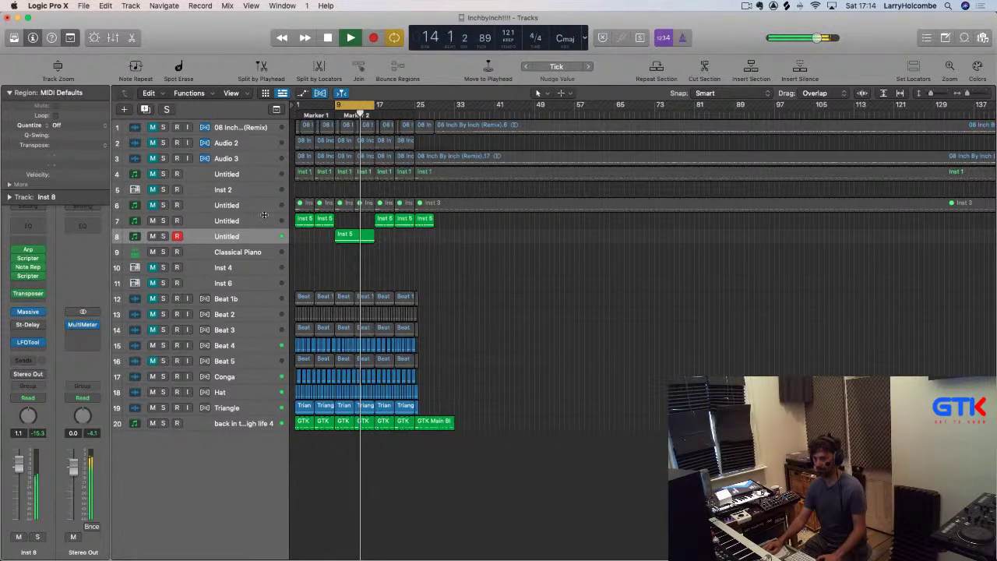
Try a different Filter 1 cutoff and a longer envelope 1 attack in track 8's Massive, undo the changes and close it
left_click(27, 311)
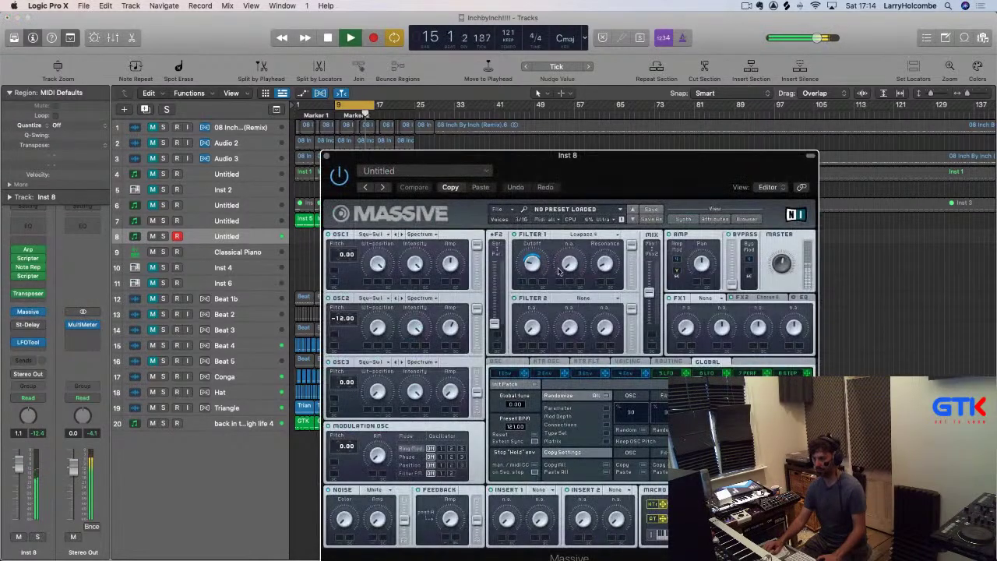
left_click(532, 264)
left_click(508, 374)
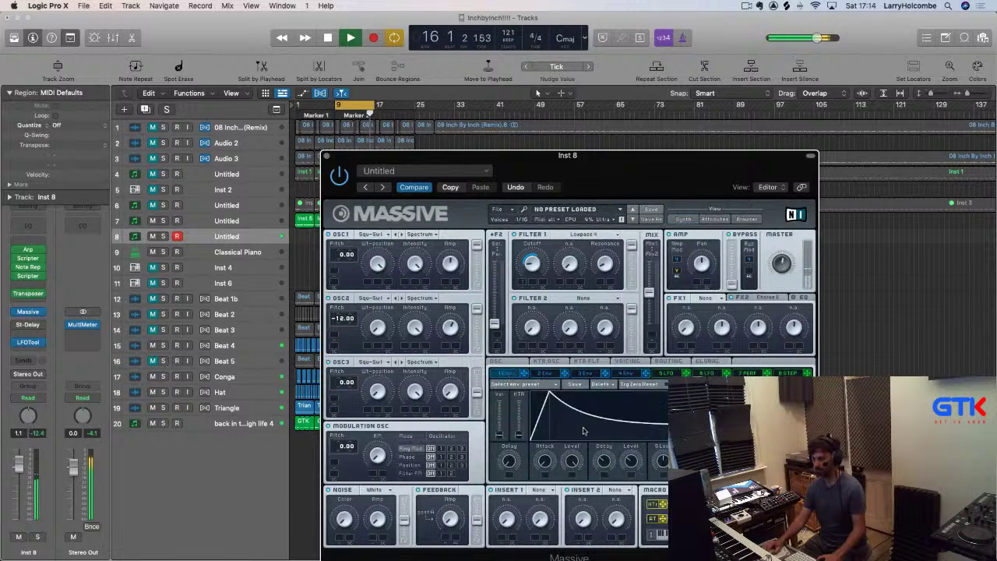
mouse_move(546, 461)
left_mouse_down()
mouse_move(547, 431)
mouse_move(548, 461)
mouse_move(547, 448)
left_mouse_up()
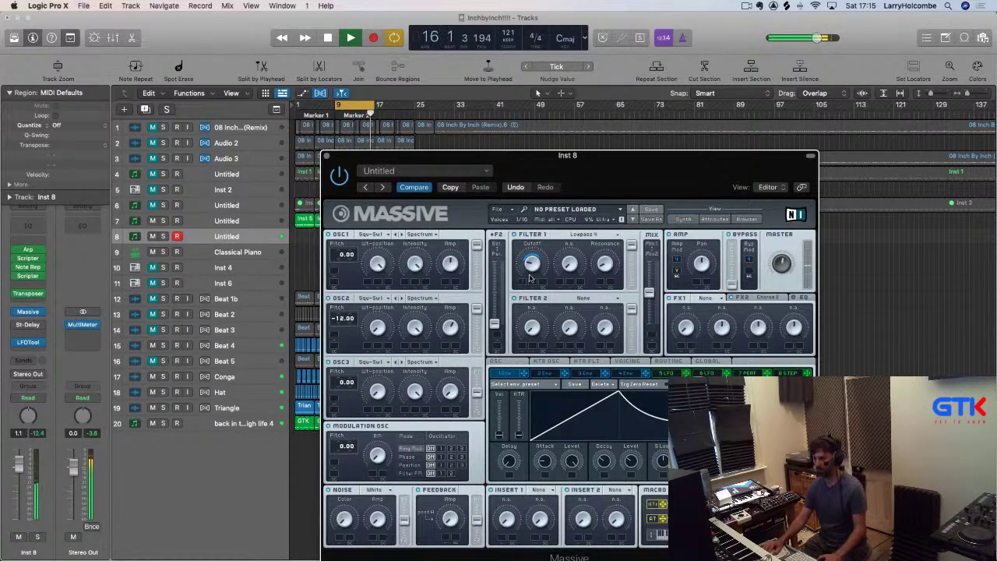
left_click(515, 188)
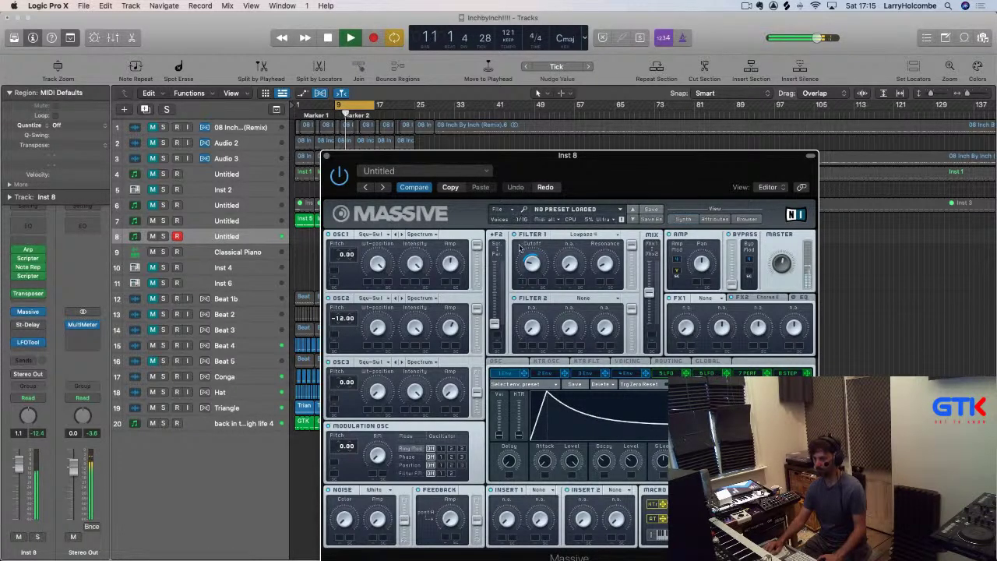
left_click(327, 155)
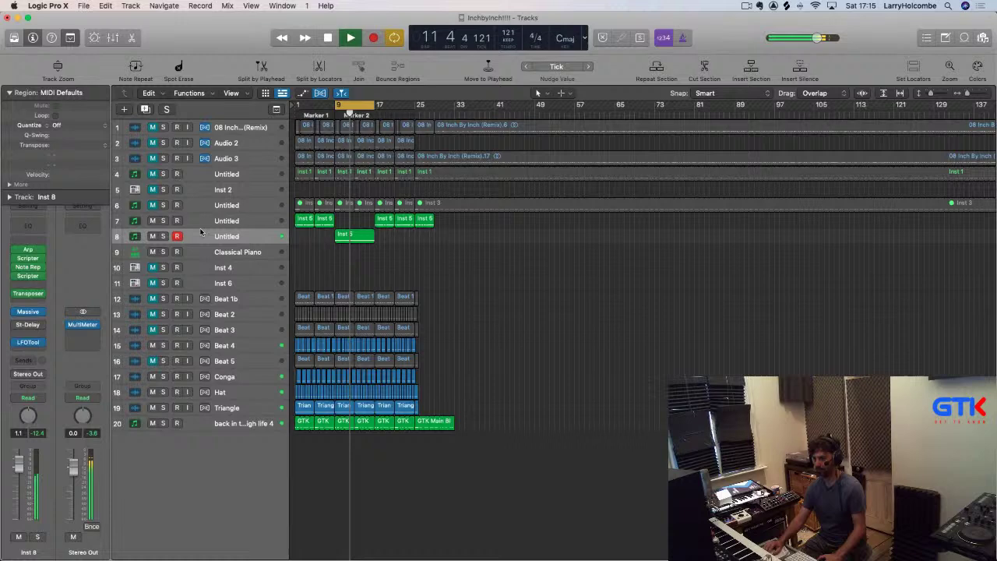
Unmute track 1 to hear it with the new bassline, and stop playback
left_click(205, 130)
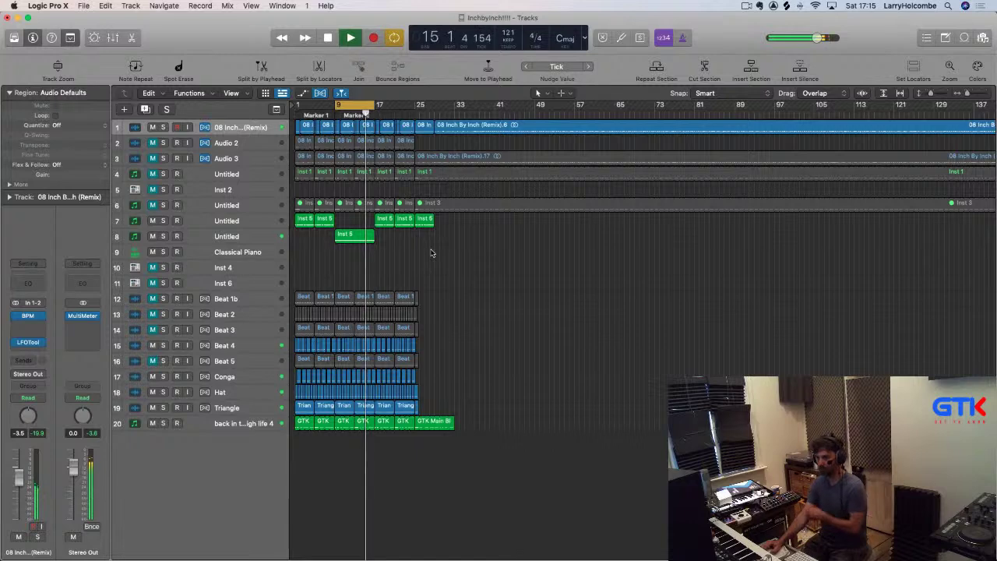
key("space")
Add one empty software instrument track below Classical Piano and load the stereo Ultrabeat drum machine on it
left_click(232, 252)
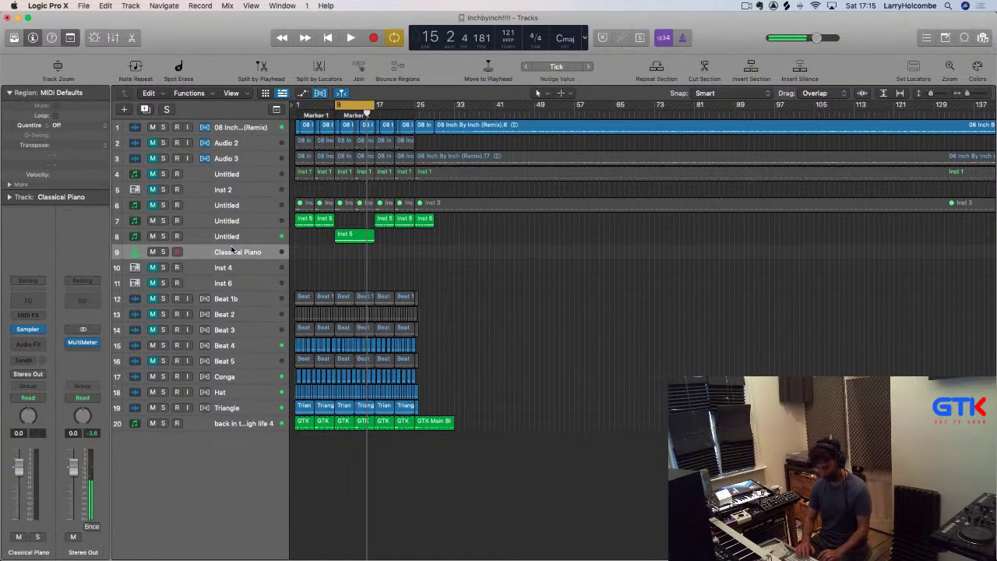
key("alt+super+n")
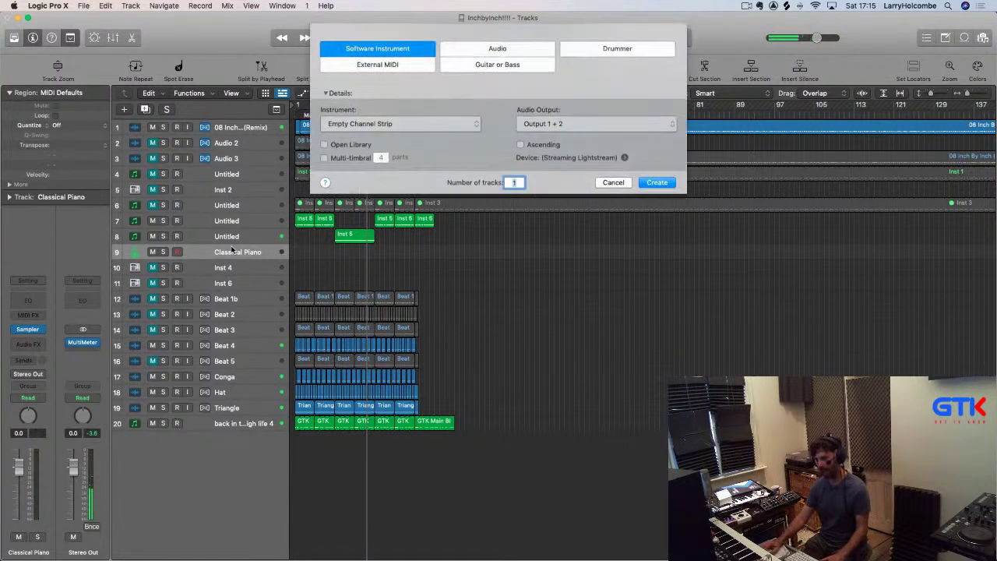
left_click(657, 184)
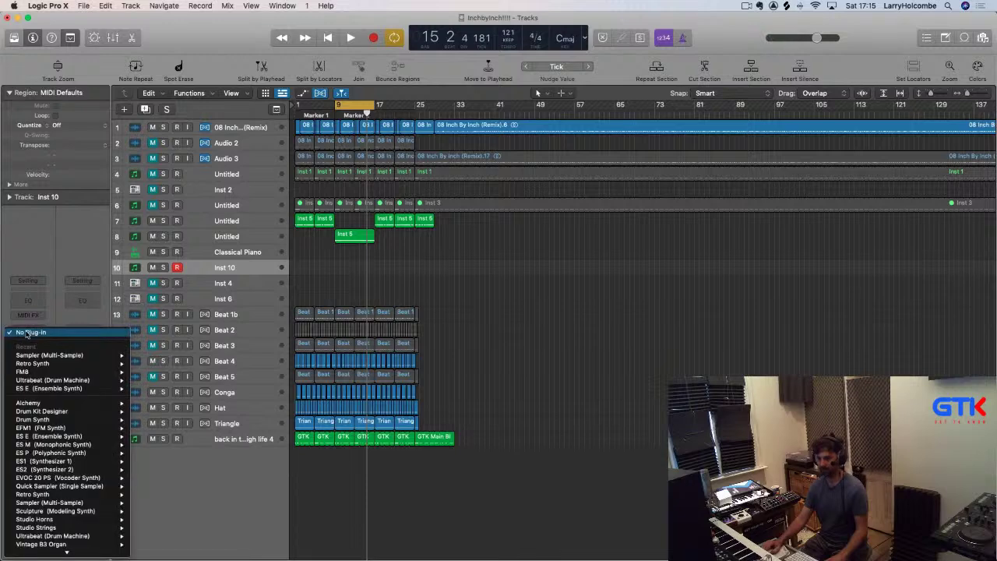
left_click(28, 330)
mouse_move(60, 380)
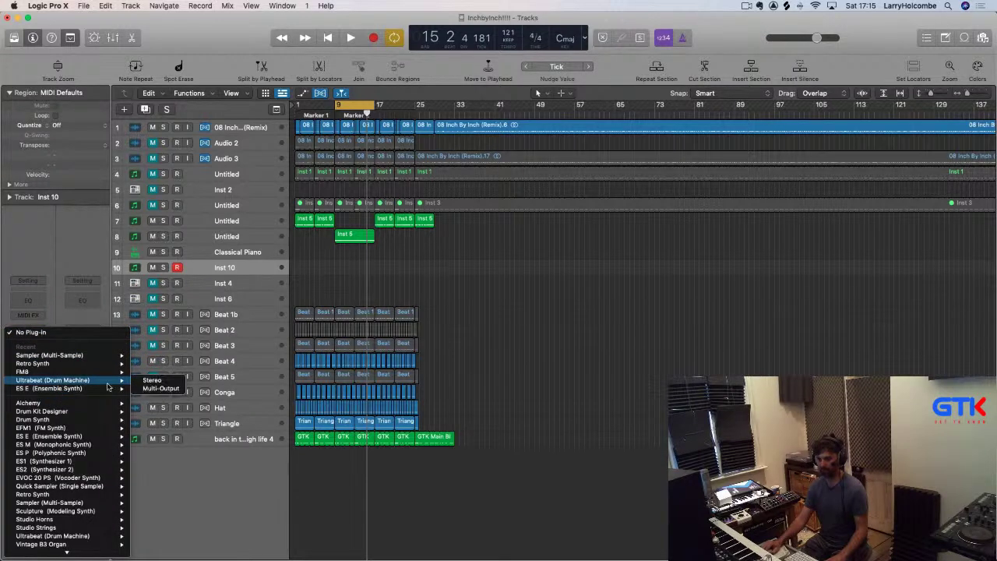
left_click(152, 380)
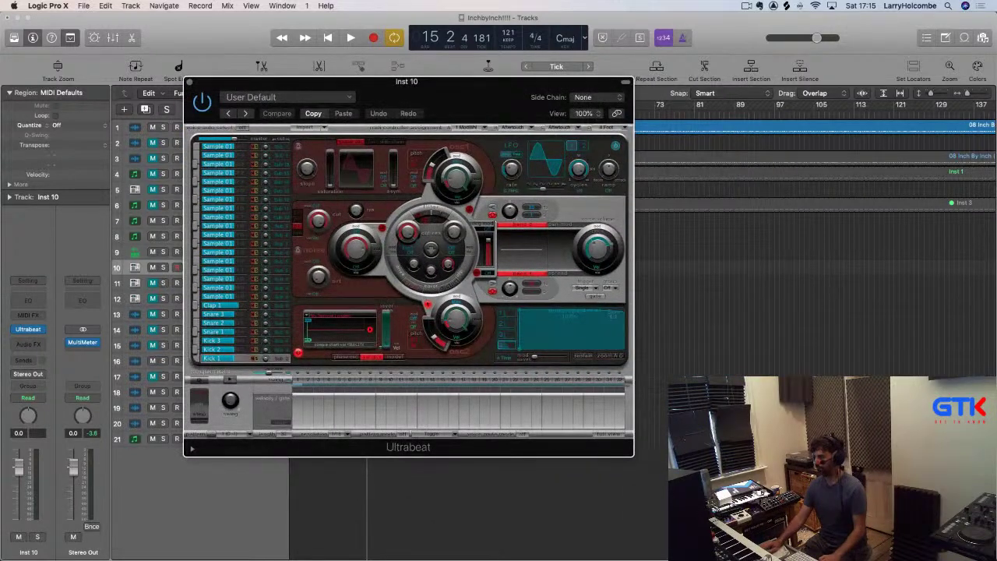
Switch to Finder, bring up a file window over the project and reposition it
key("super+Tab")
key("super+n")
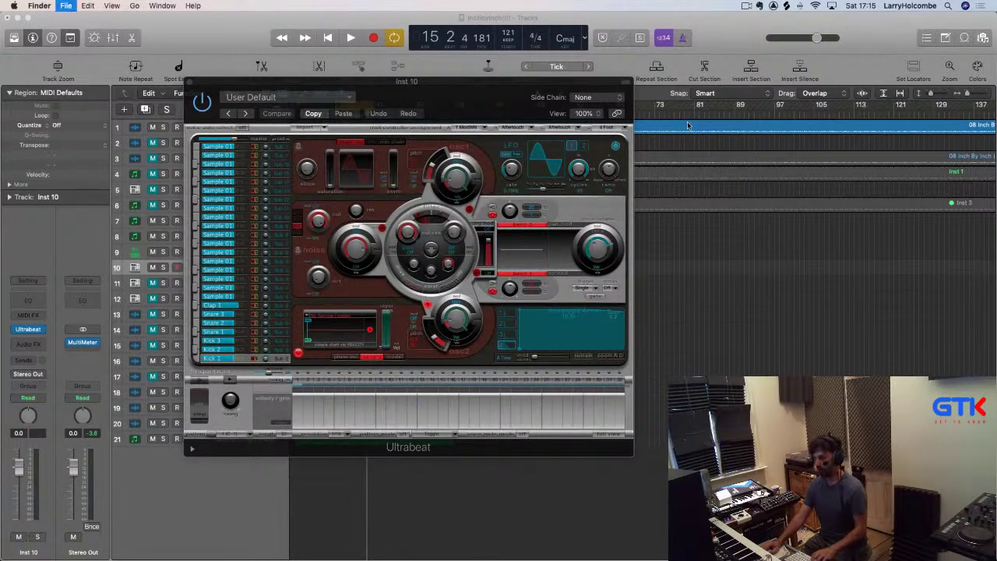
key("ctrl+Up")
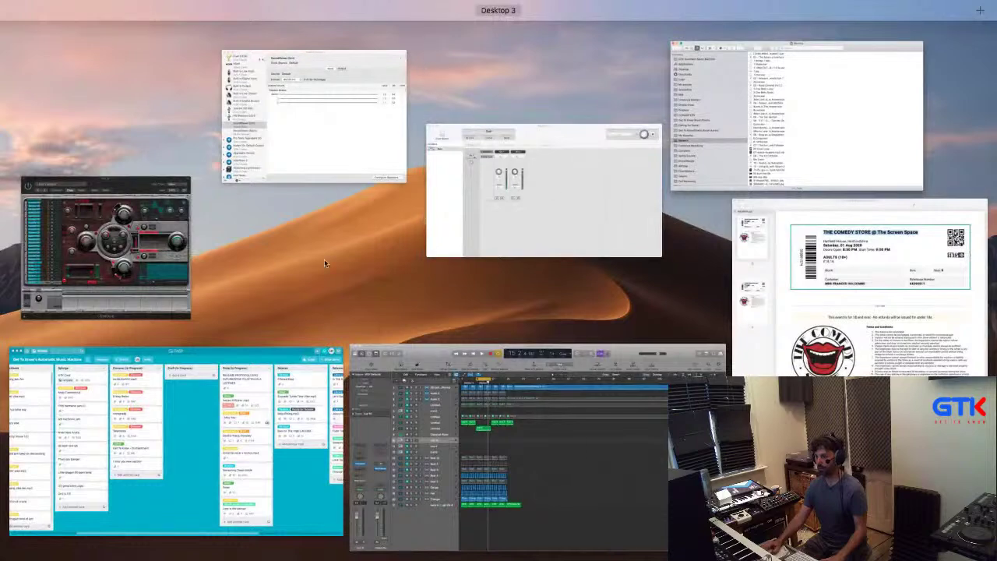
left_click(468, 421)
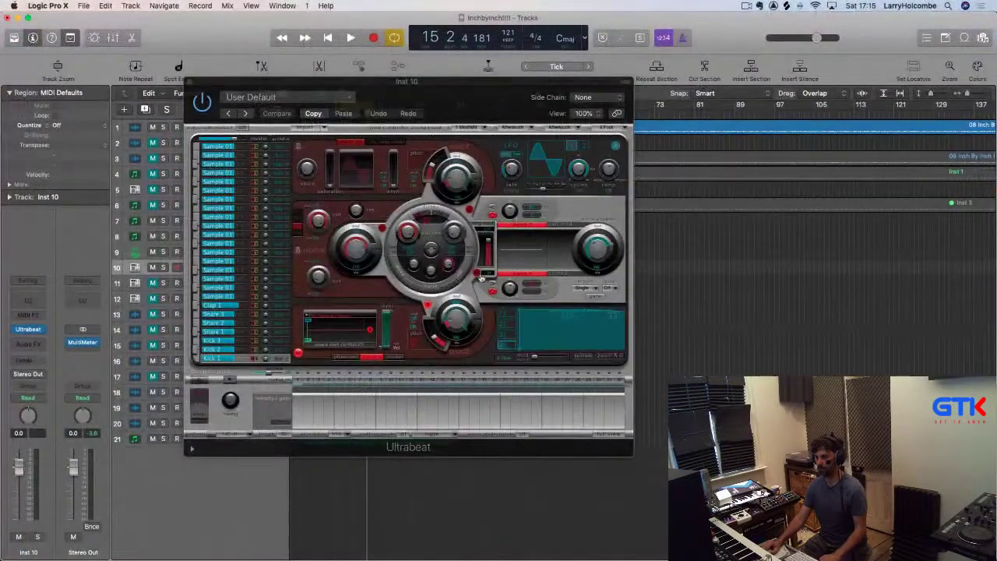
key("super+Tab")
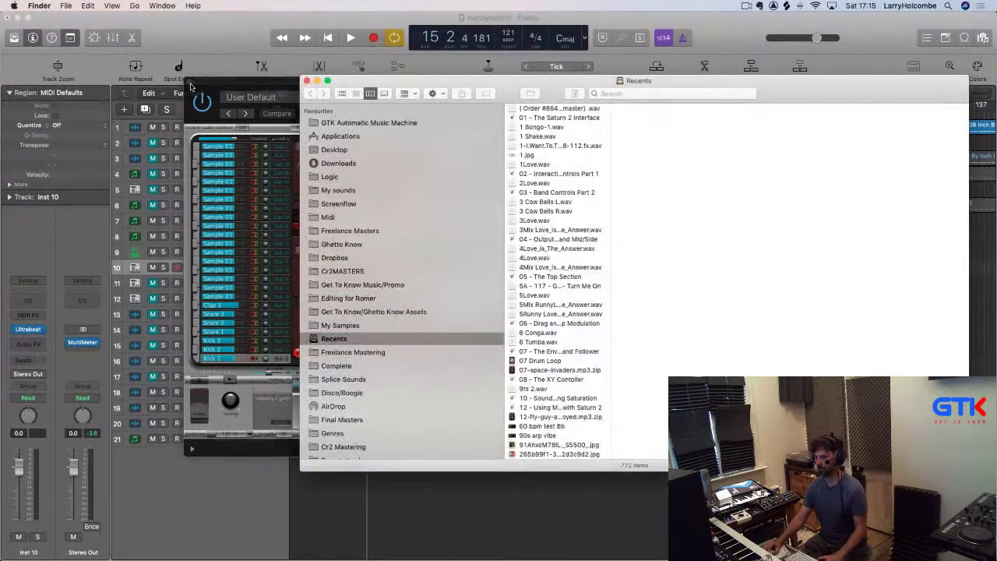
left_click_drag(401, 80, 288, 49)
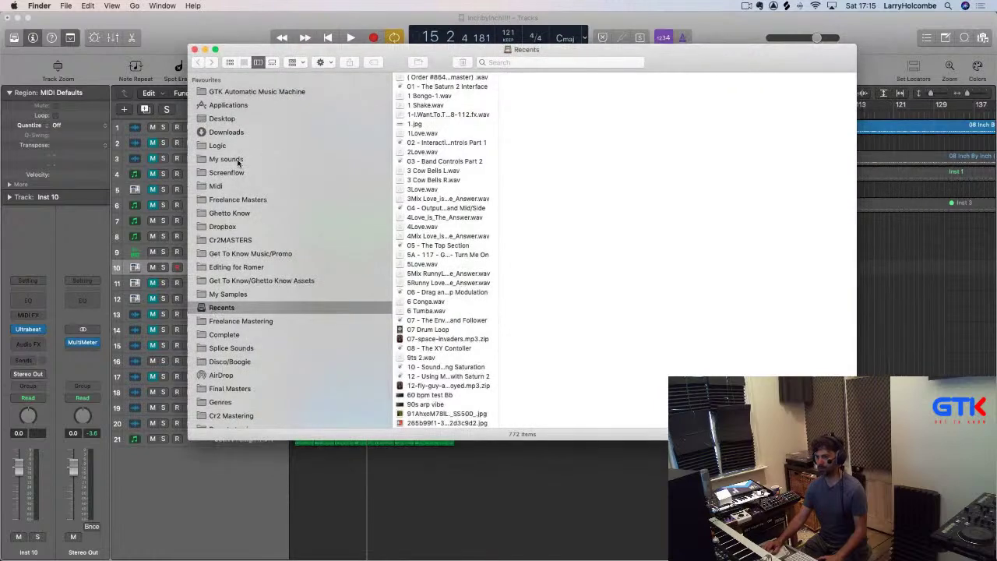
Open the Hats folder inside Drum Hits in My sounds, widening the column and shifting the window to show its files
left_click(226, 159)
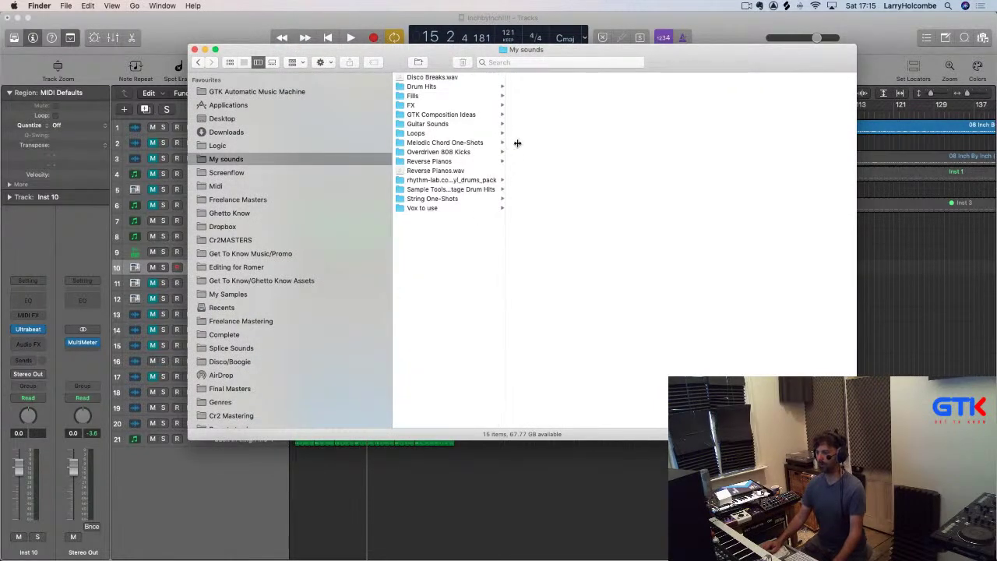
double_click(499, 145)
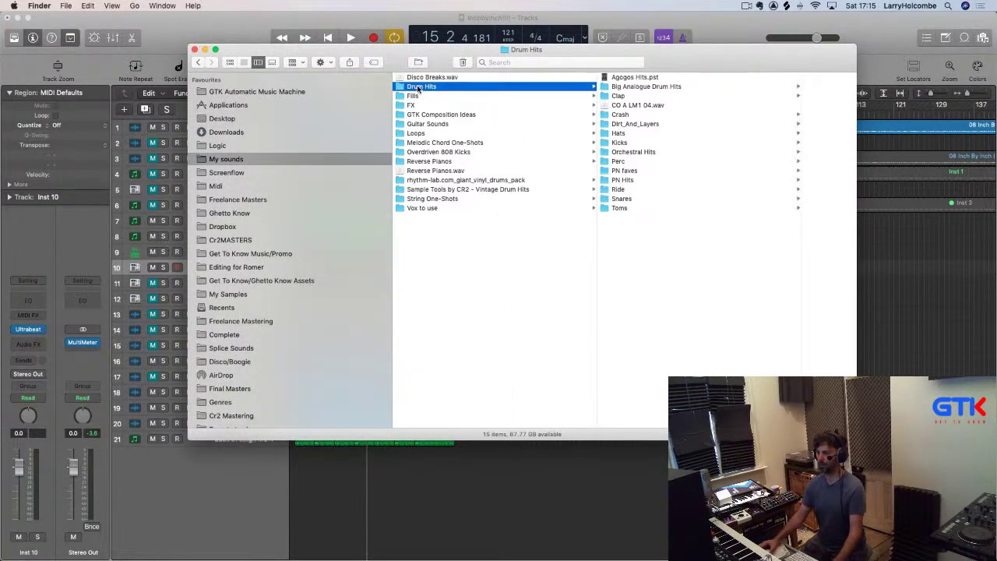
left_click(619, 133)
left_click_drag(709, 60, 630, 47)
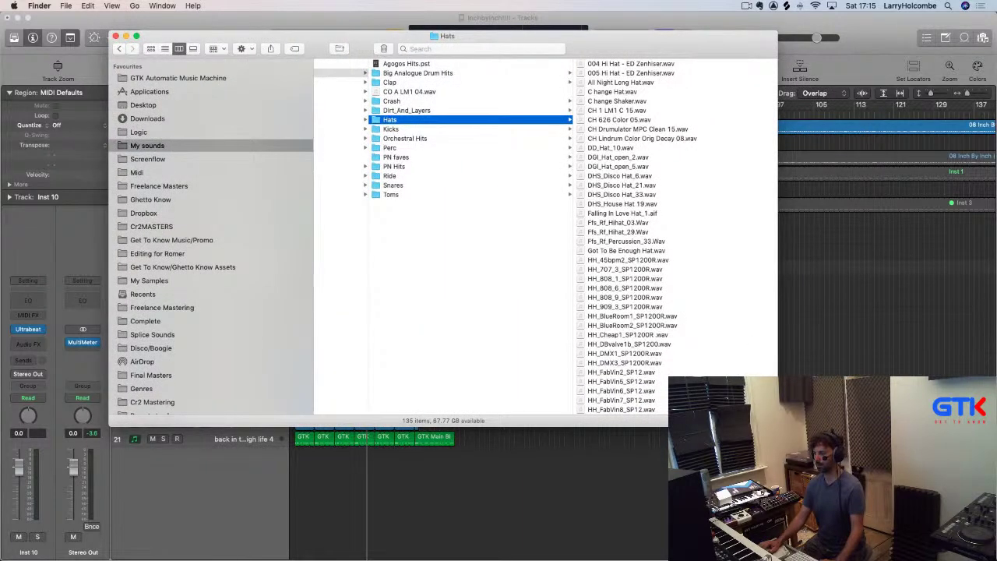
double_click(631, 46)
Select the hat samples from HH_VinylTapeA5_SP1200R.wav through Zenhiser_U80DK_106_Hat.wav and move the Finder window clear of the track list
scroll(689, 125, "down", 10)
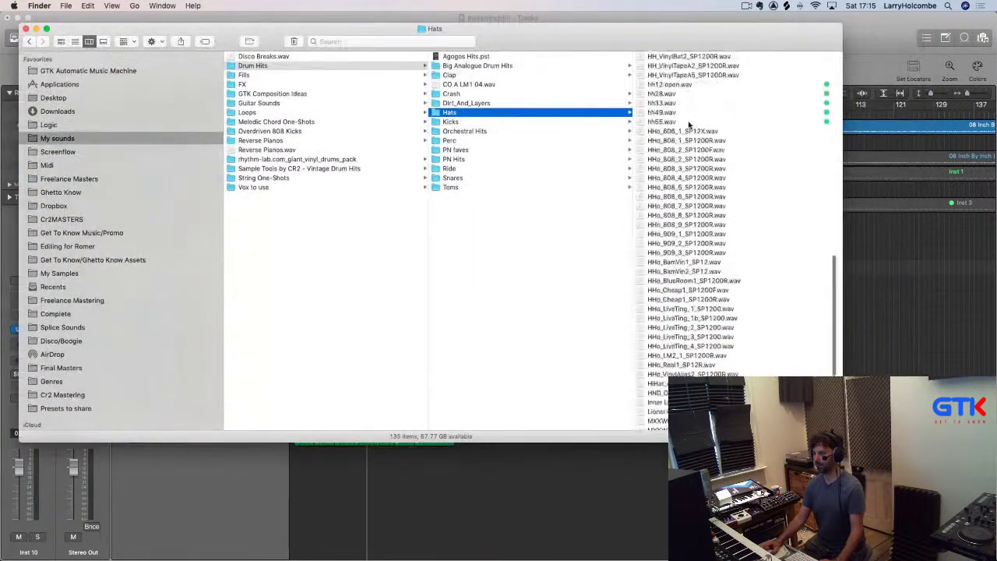
scroll(689, 125, "down", 5)
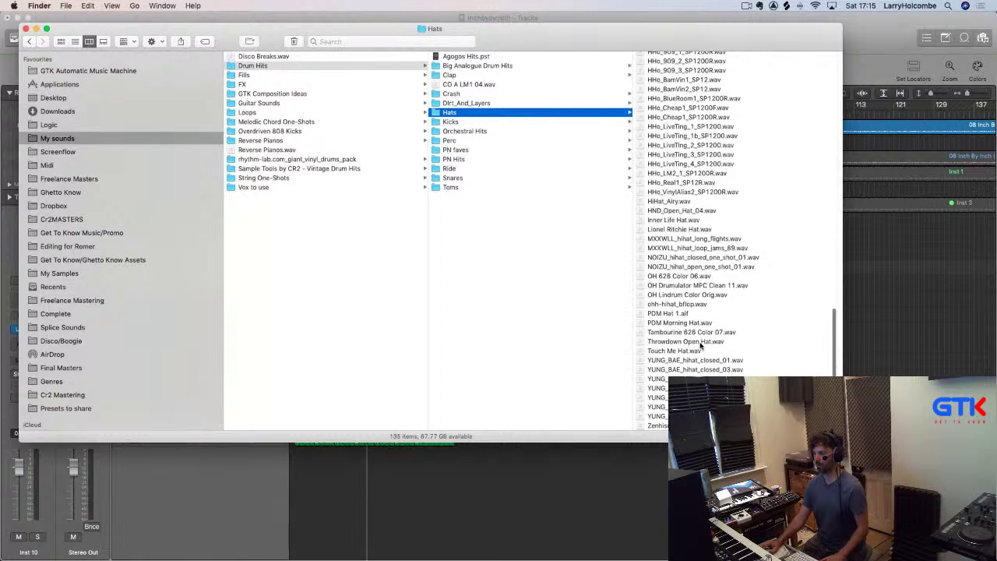
scroll(696, 273, "up", 8)
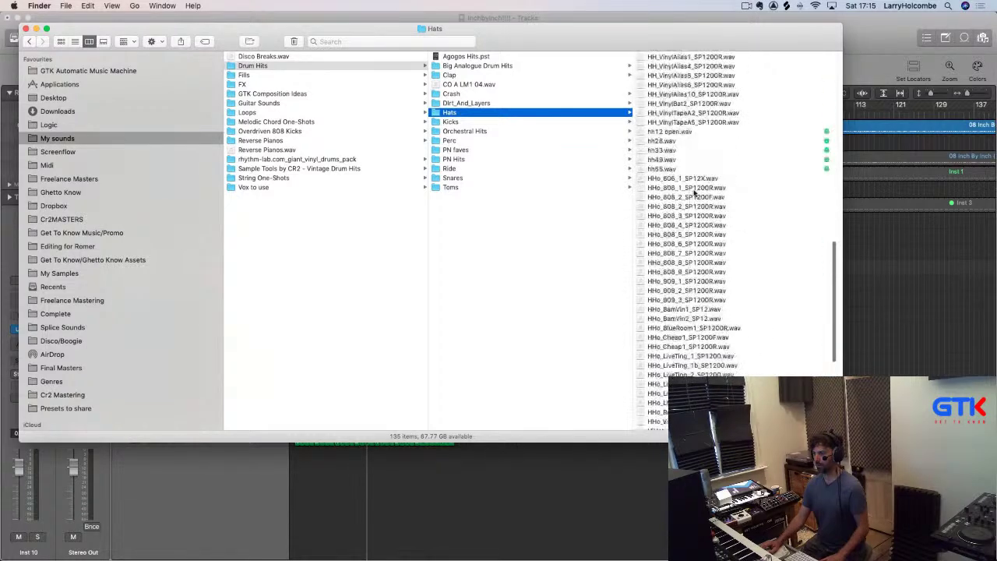
scroll(693, 194, "down", 5)
scroll(686, 203, "up", 10)
left_click(674, 243)
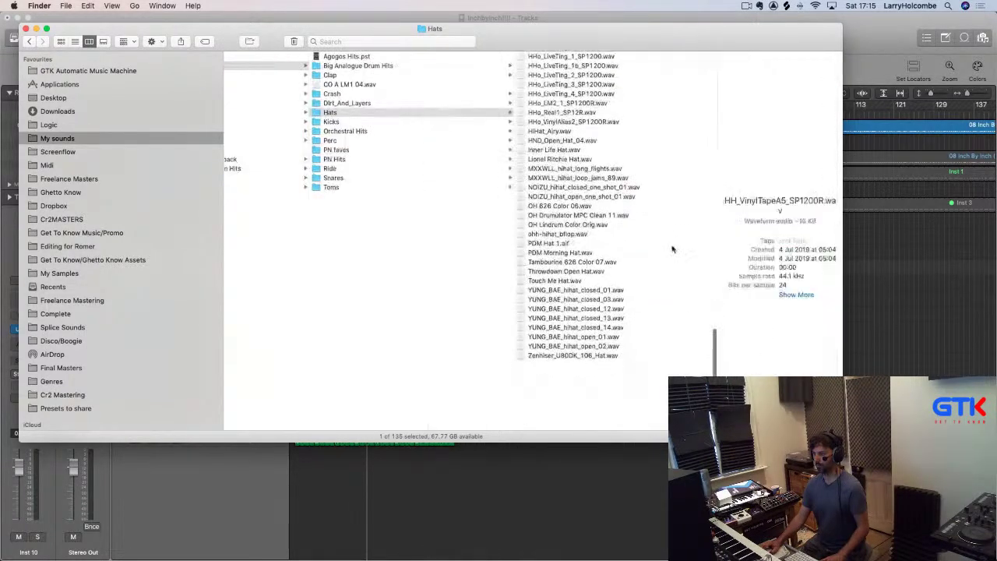
scroll(639, 311, "up", 3)
left_click(573, 425, "shift")
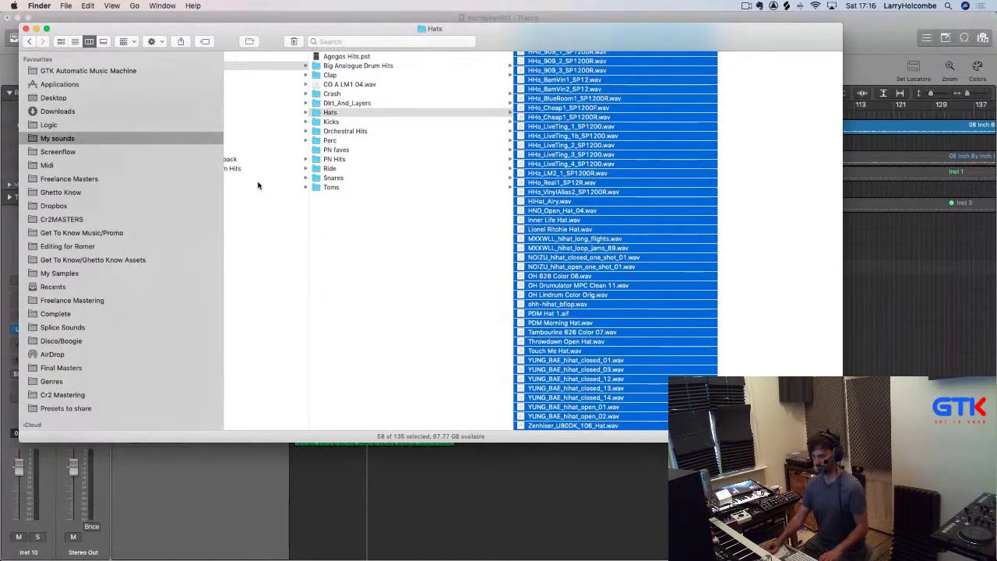
left_click_drag(258, 28, 589, 252)
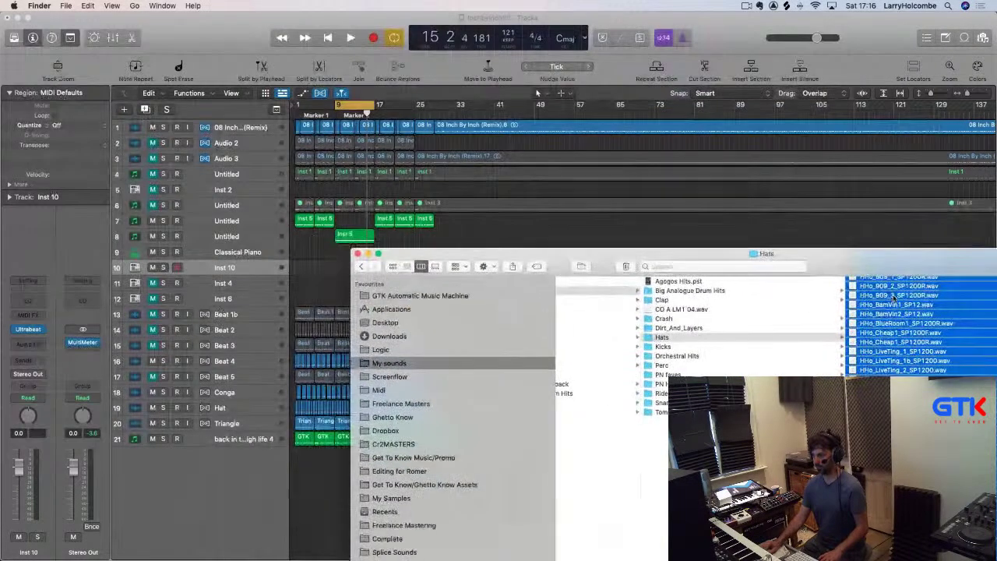
Return to Logic Pro X, add a software instrument track below back in the high life 4, and load the stereo Sampler on it
left_click_drag(894, 297, 285, 464)
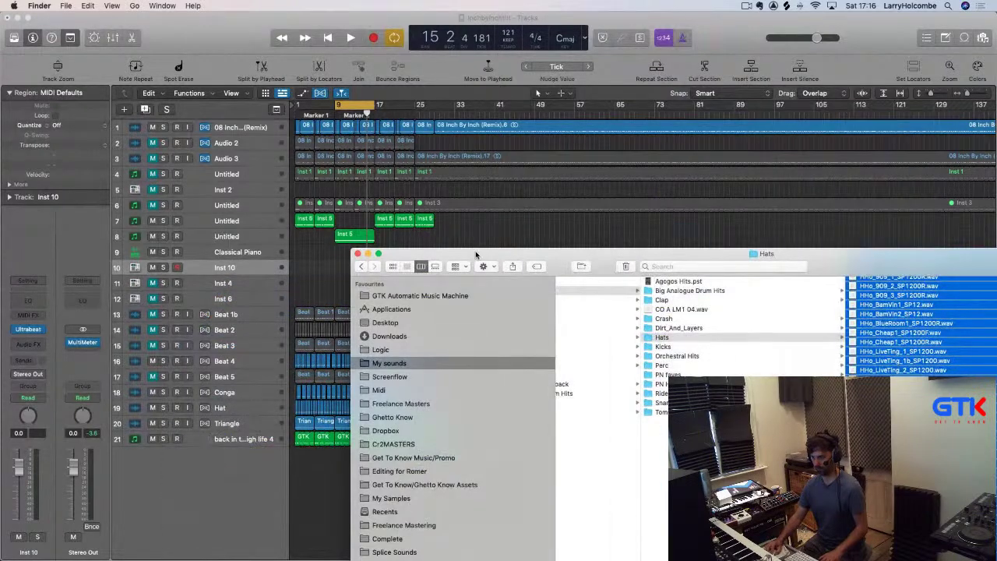
left_click(537, 237)
left_click(215, 441)
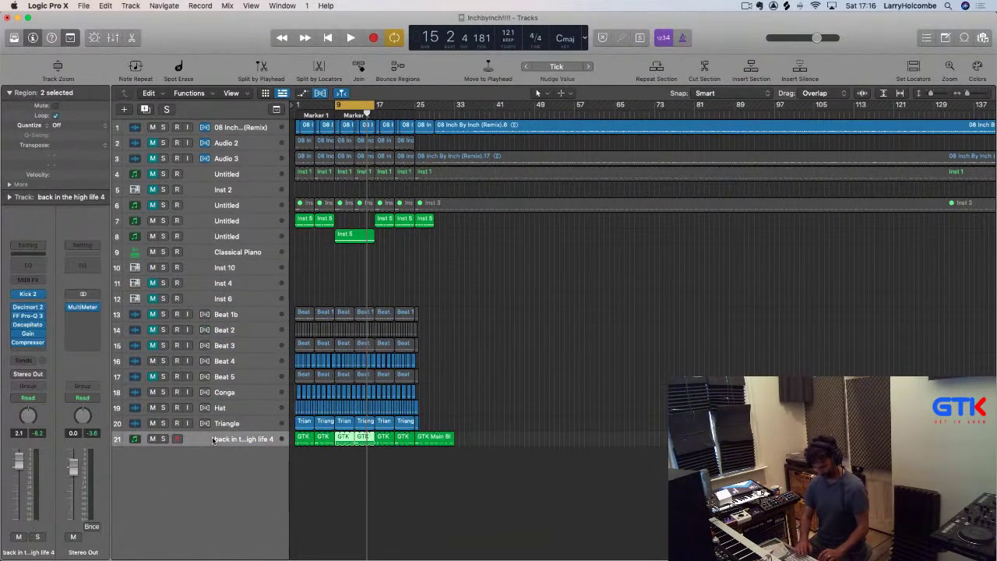
key("alt+super+n")
key("Escape")
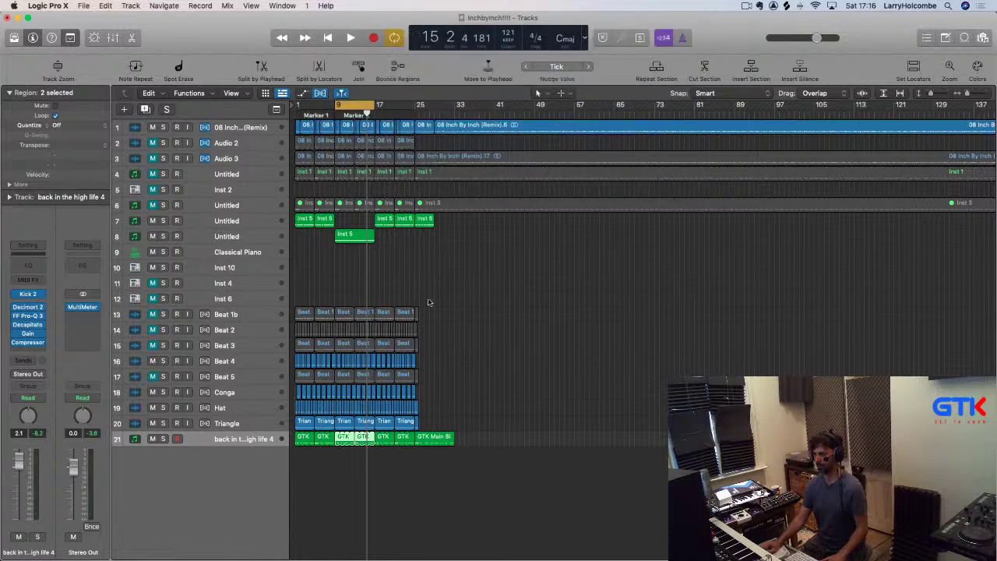
key("alt+super+s")
left_click(28, 332)
mouse_move(52, 368)
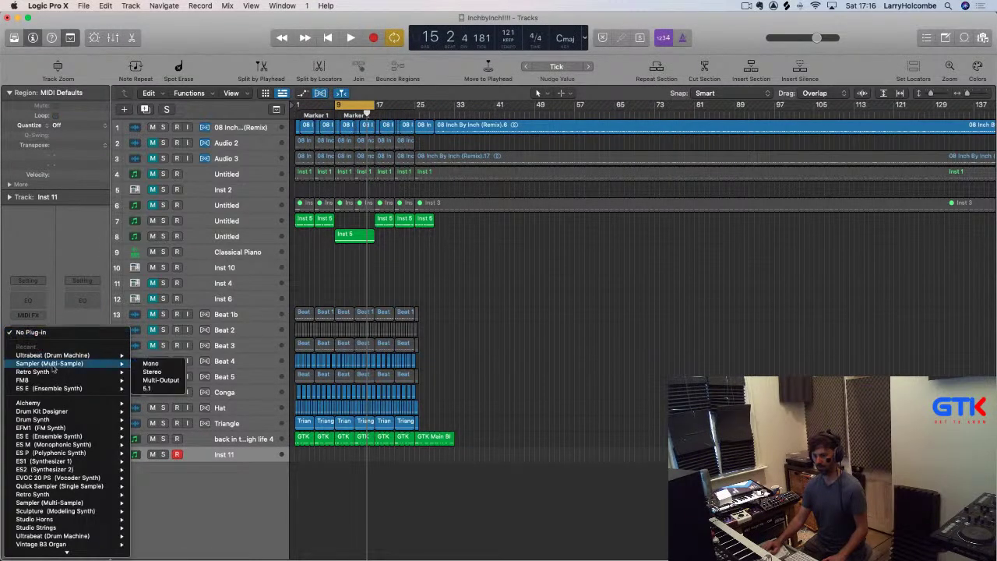
left_click(152, 372)
Switch to Finder and import the selected hat samples into the Sampler on Inst 11, then close the Sampler window
key("super+Tab")
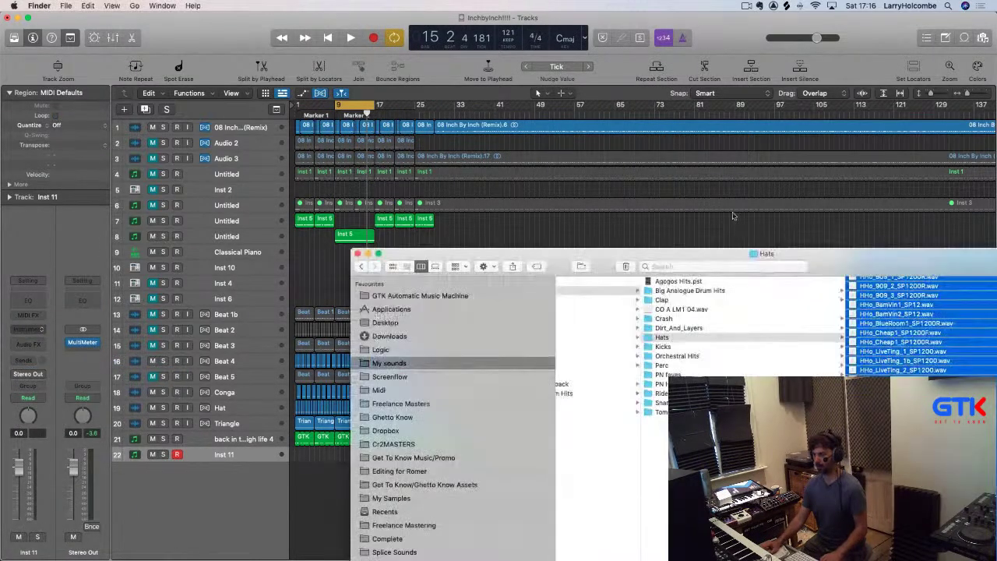
left_click_drag(925, 254, 399, 212)
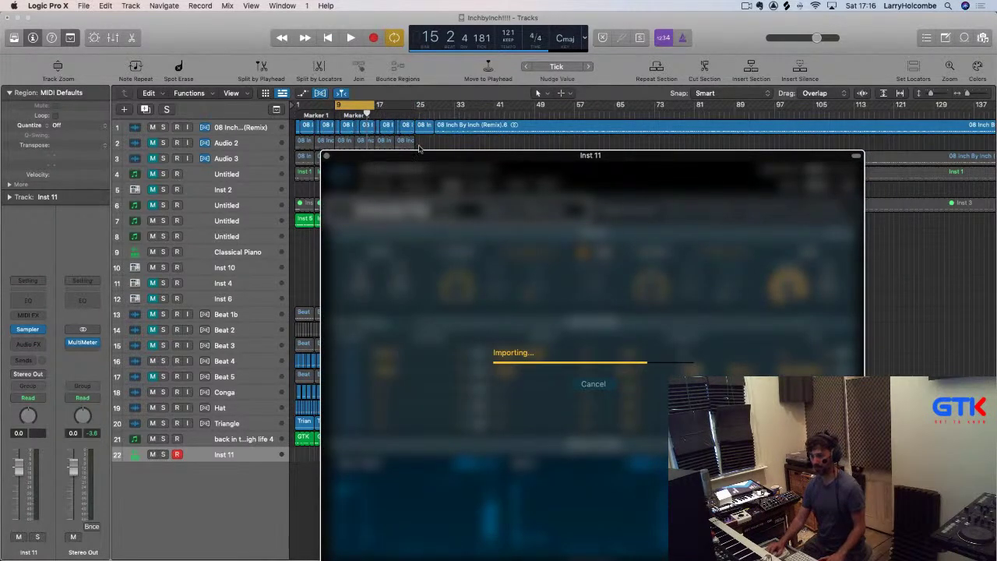
left_click_drag(421, 155, 567, 124)
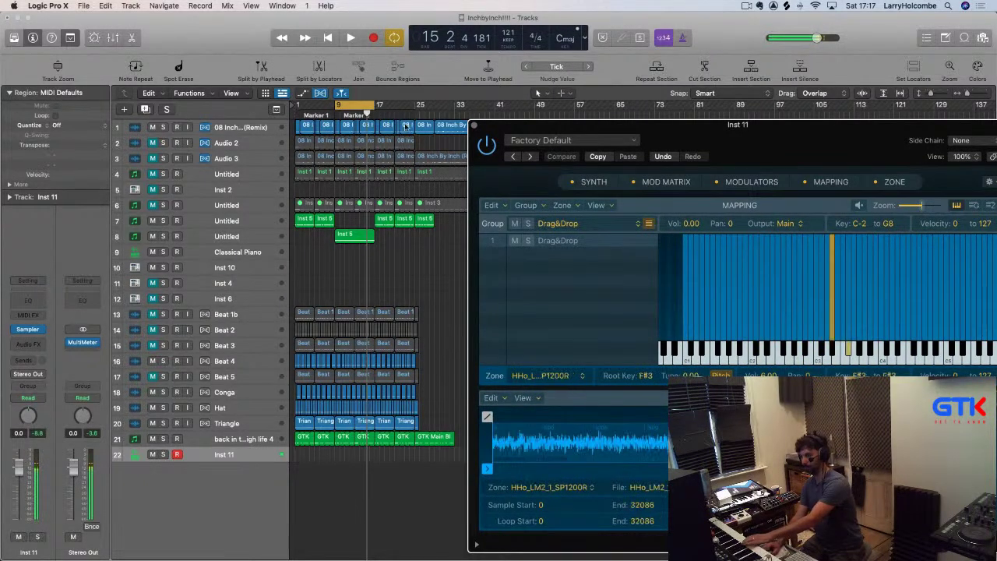
left_click(476, 128)
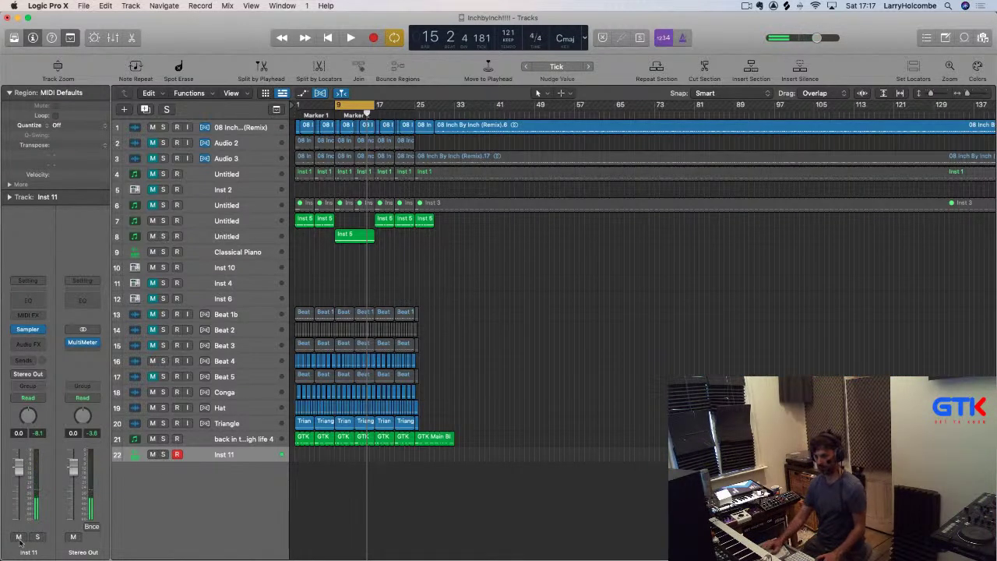
Play the cycled section and lower the Inst 11 channel volume to -8.8 dB
left_click_drag(18, 466, 18, 483)
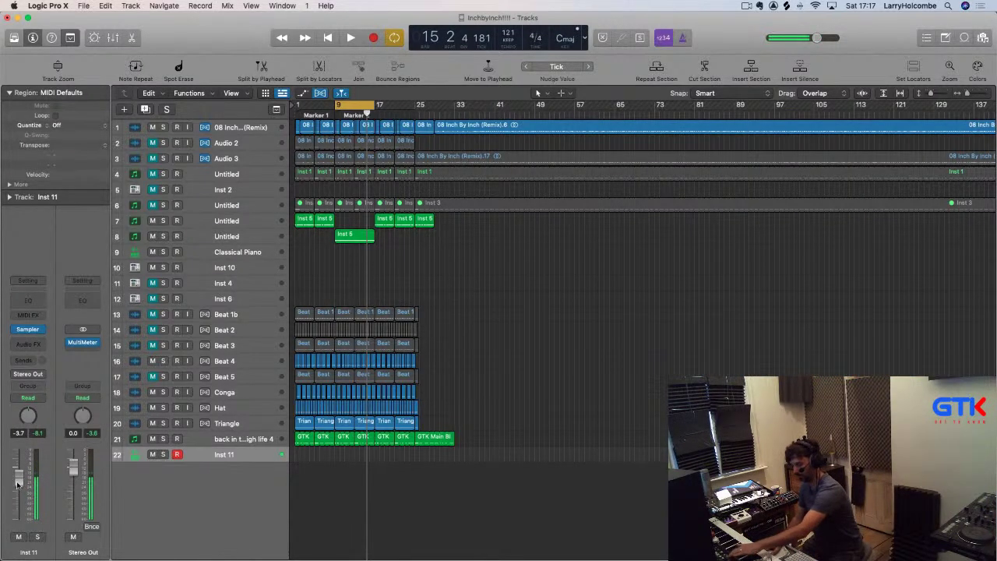
key("space")
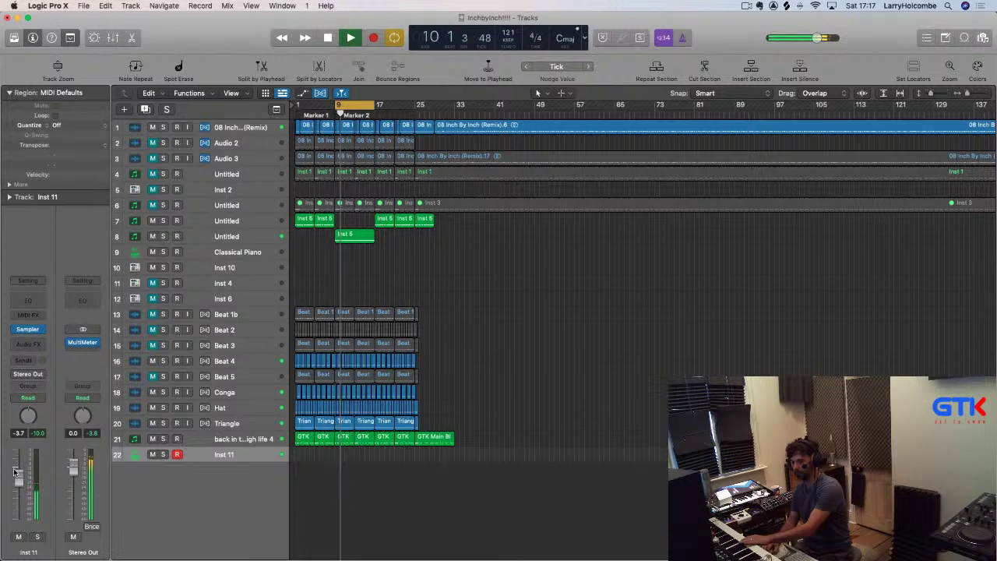
left_click_drag(14, 472, 19, 487)
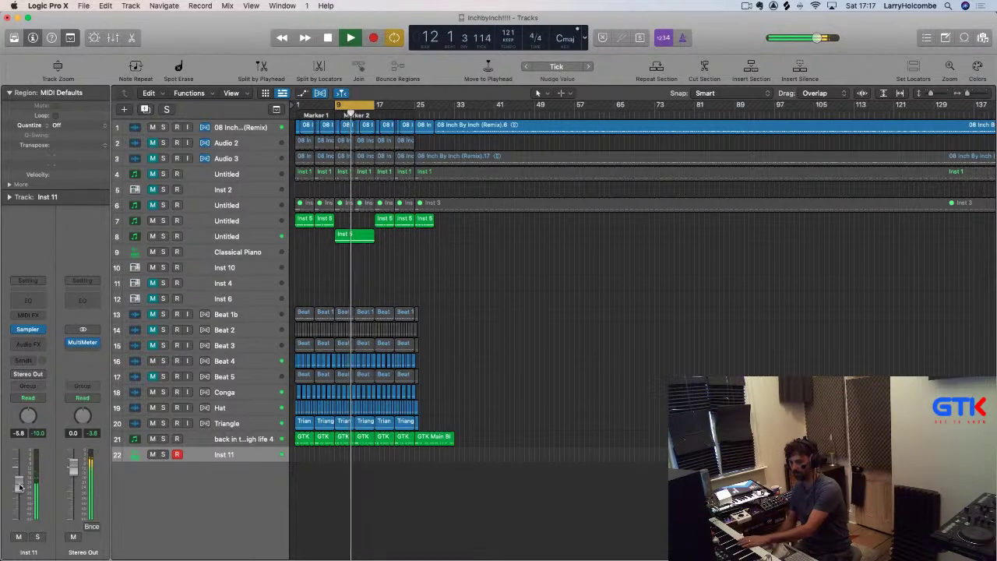
left_click_drag(20, 487, 20, 493)
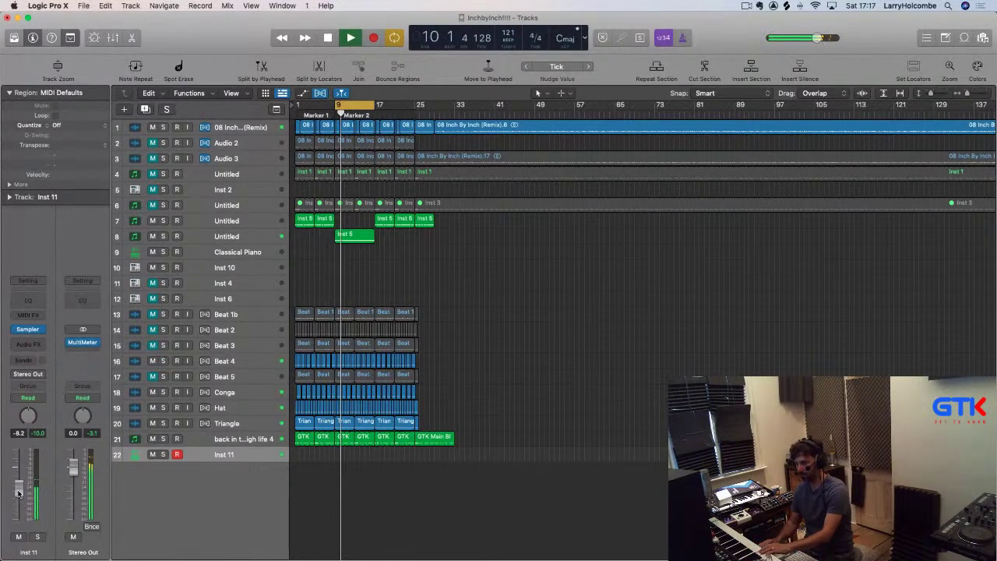
left_click_drag(18, 492, 18, 495)
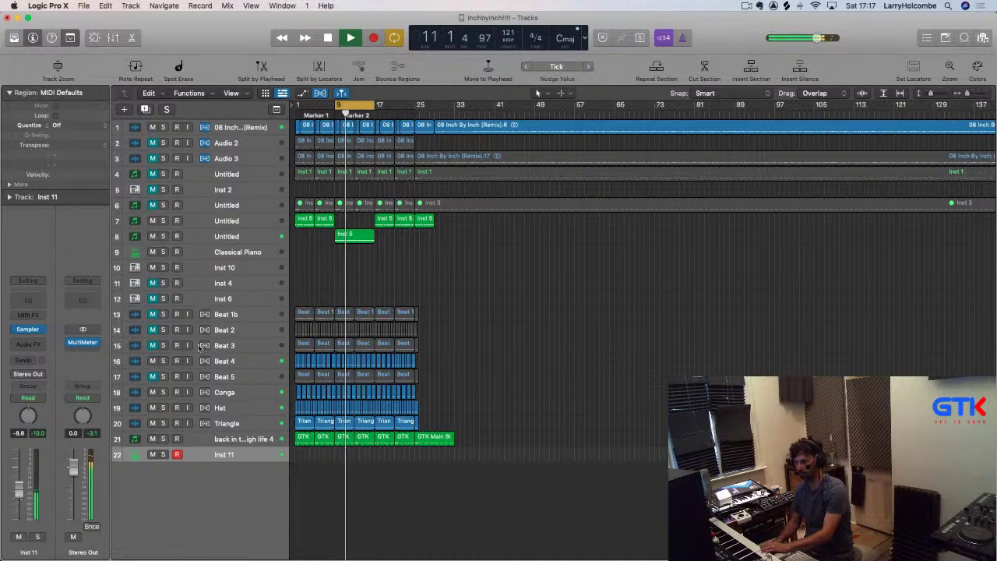
Move the cycle range to start at bar 1 and end at bar 9, play it, and lower Inst 11's volume to -10.4 dB
left_click_drag(353, 105, 311, 109)
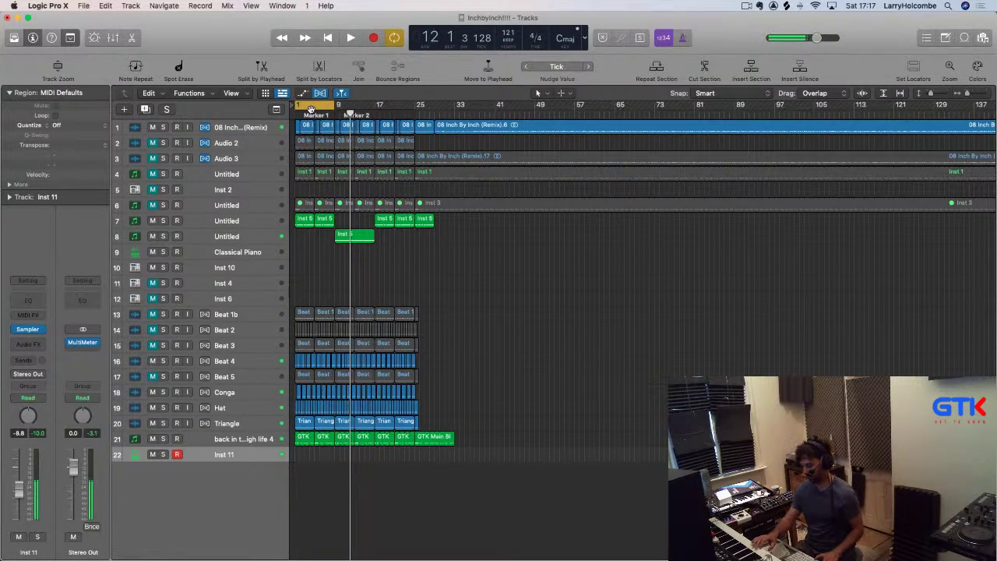
key("space")
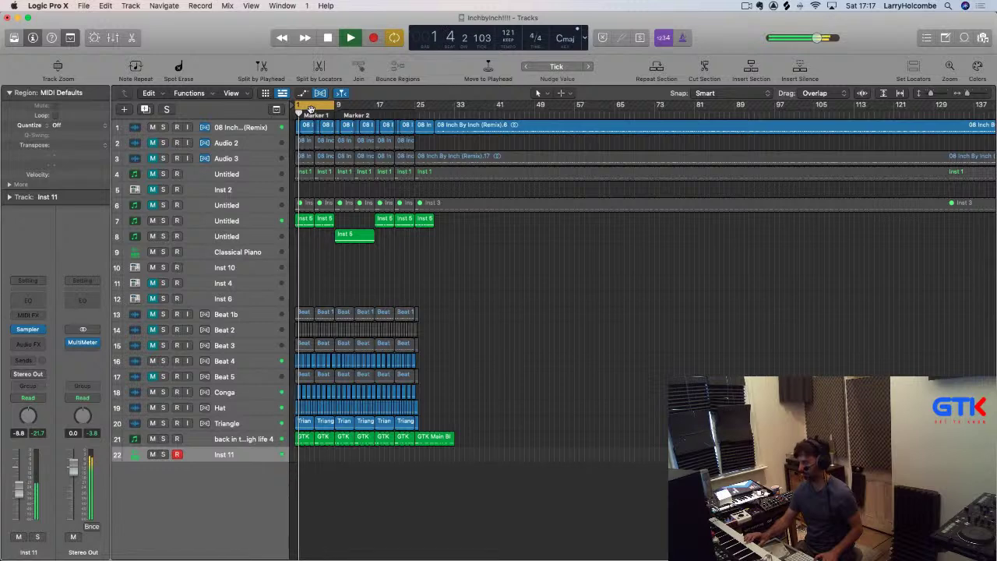
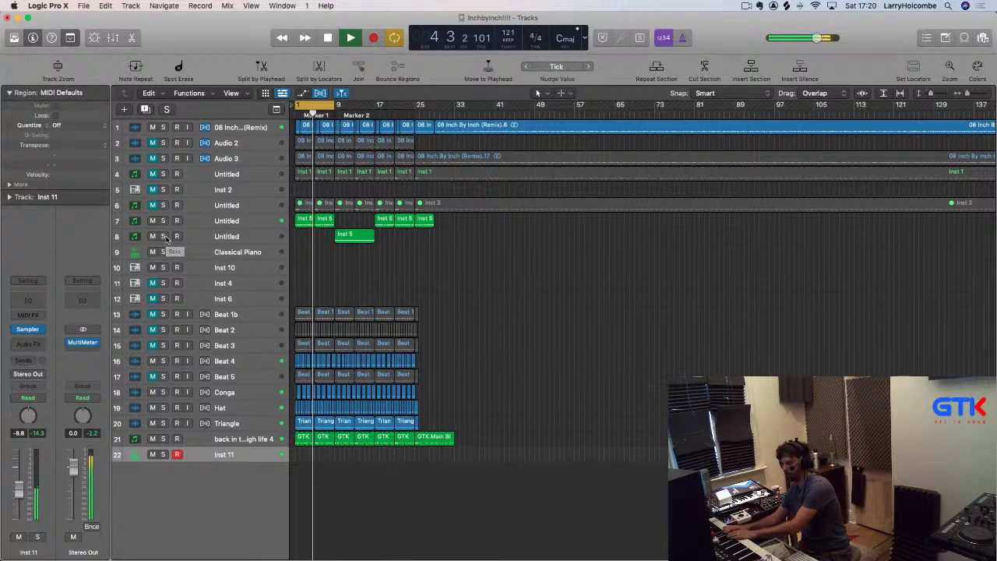
left_click_drag(23, 500, 20, 495)
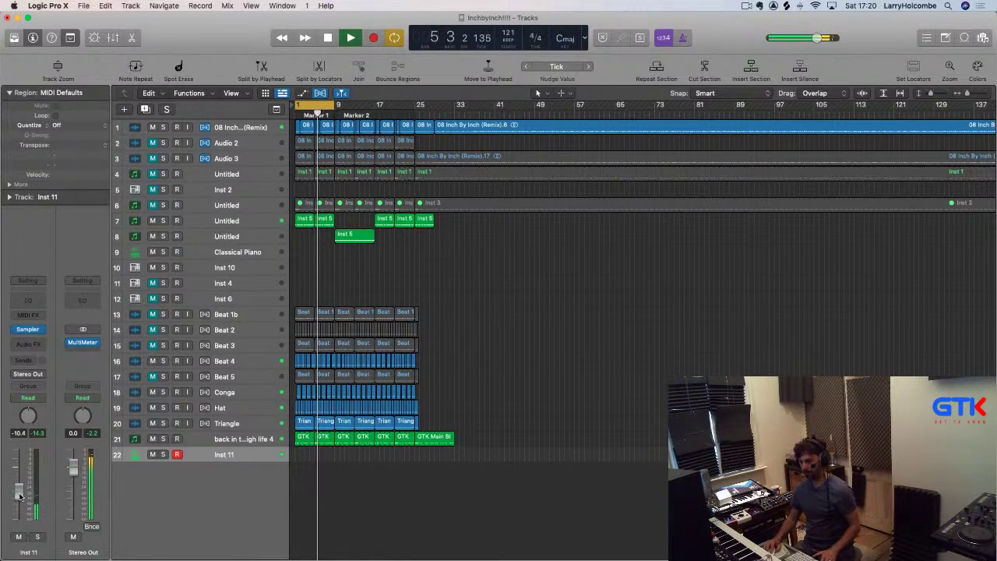
Stop playback and record a hat part about four bars long on Inst 11 from bar 1
key("space")
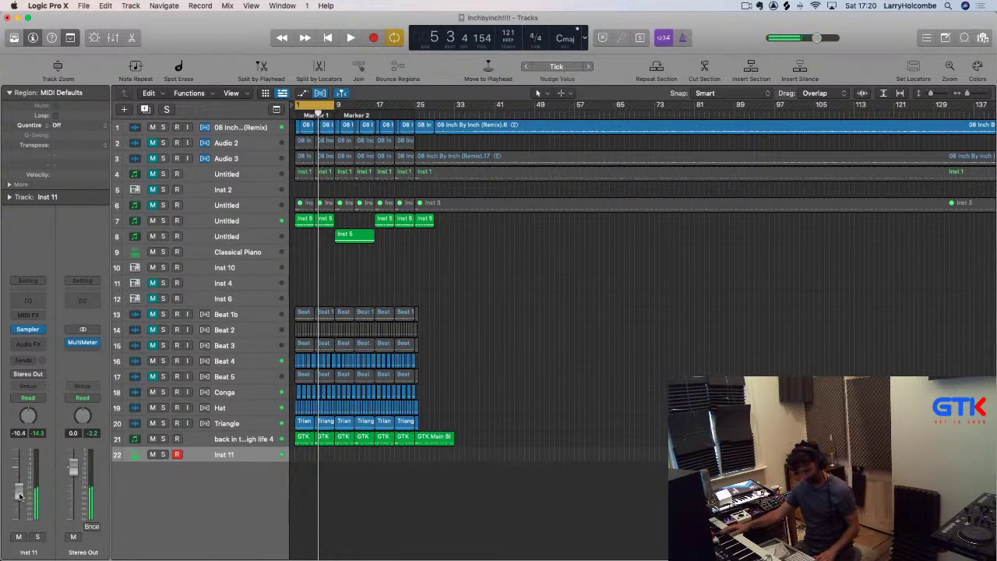
key("r")
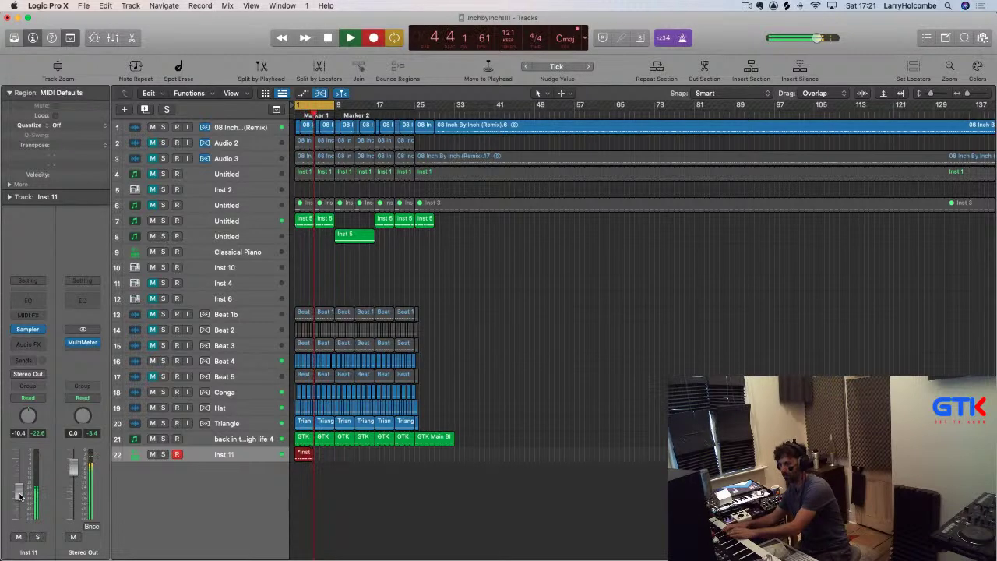
key("space")
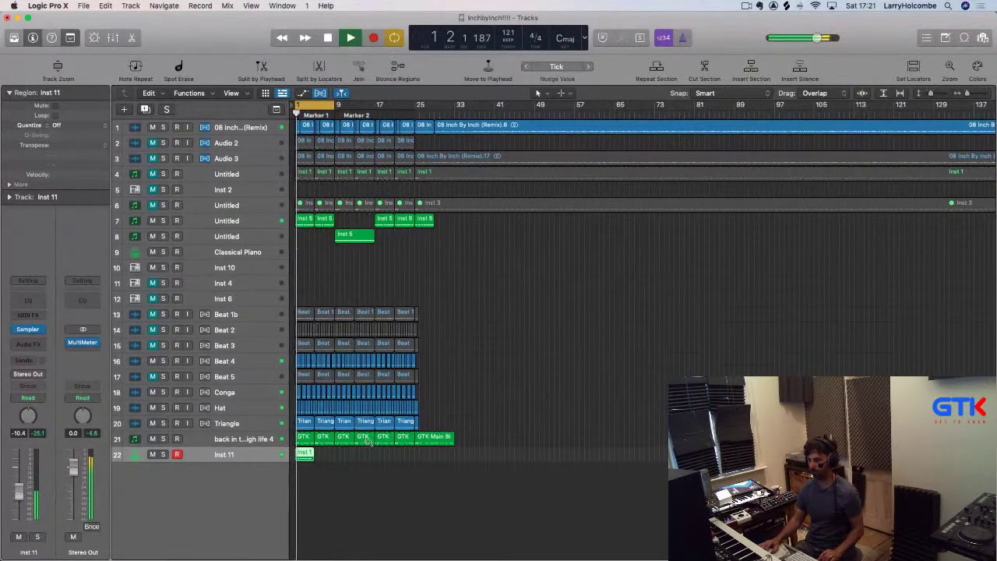
Quantize the recorded Inst 11 hat region to 1/16 Swing B and leave the region selected
key("z")
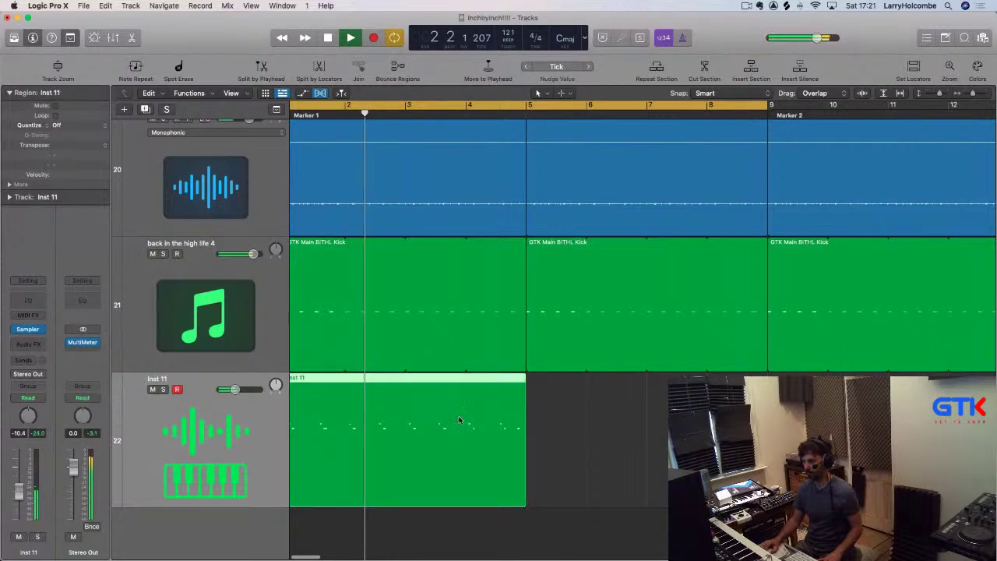
left_click(101, 127)
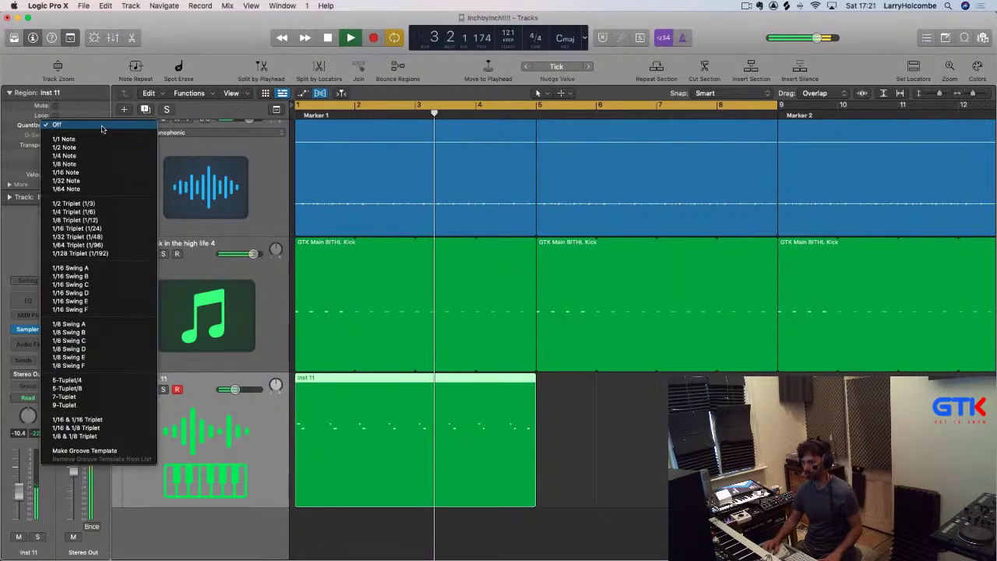
left_click(84, 278)
left_click(584, 414)
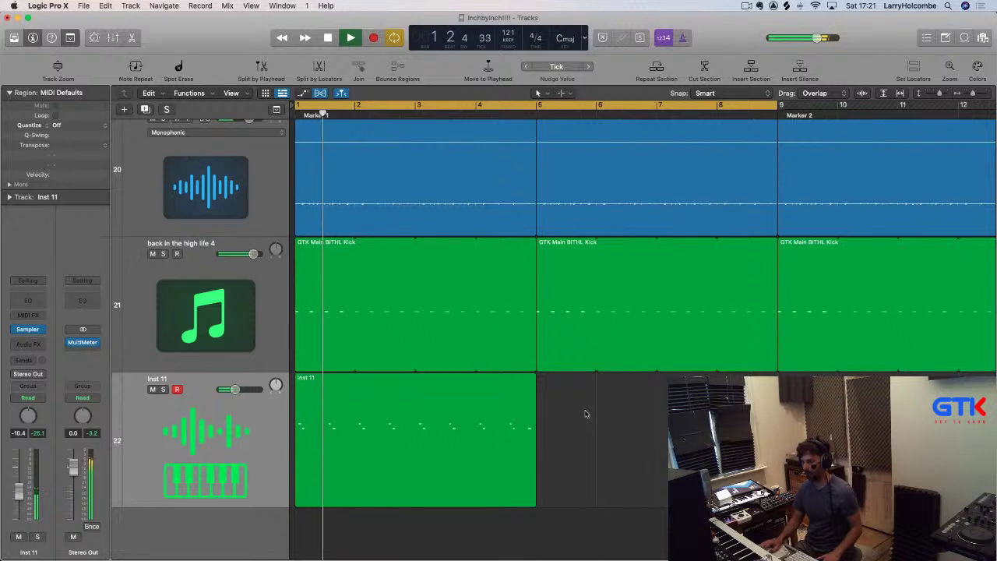
left_click(445, 407)
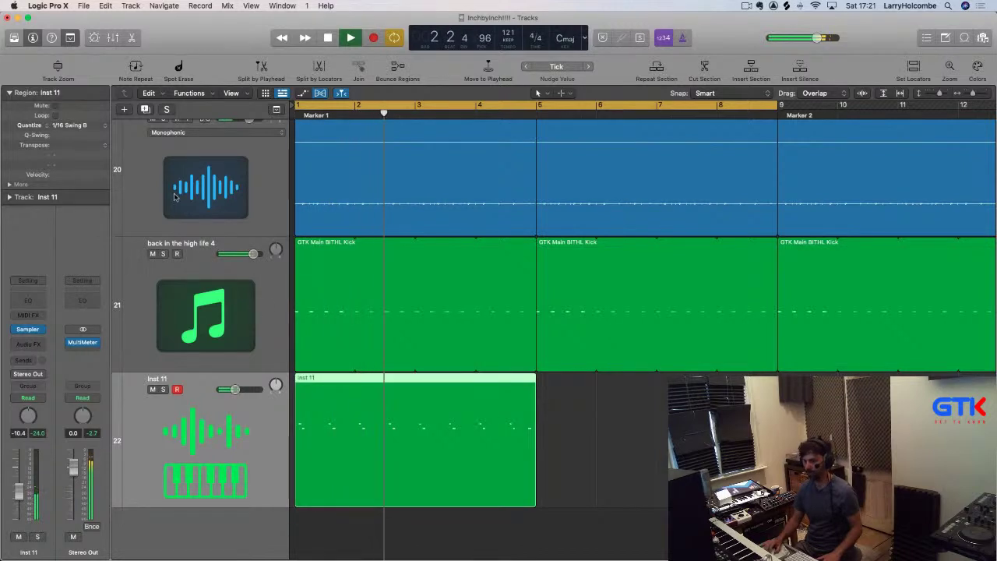
Expand the hat region's additional parameters, stop playback, and try a gate time of 50%
left_click(10, 184)
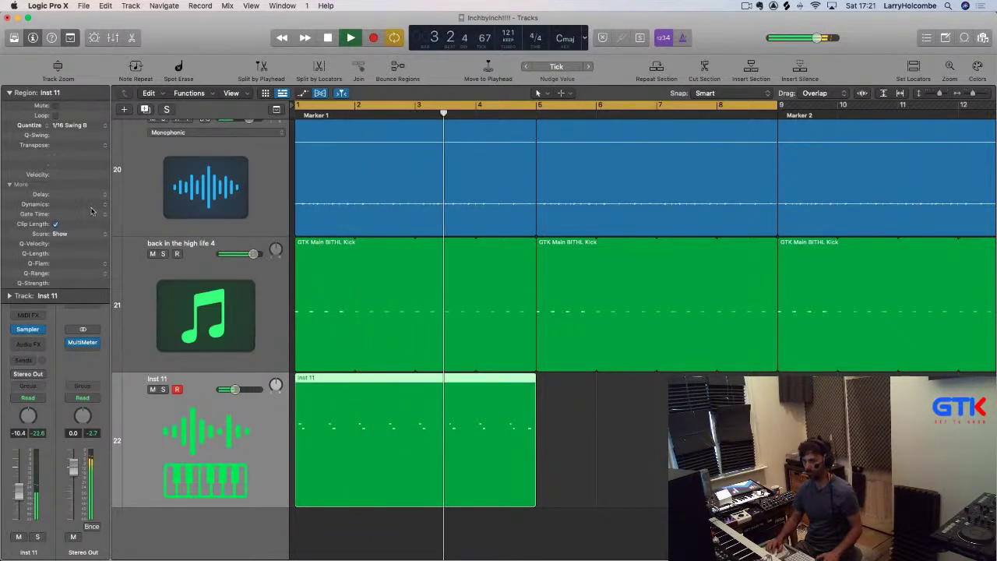
key("space")
left_click(103, 215)
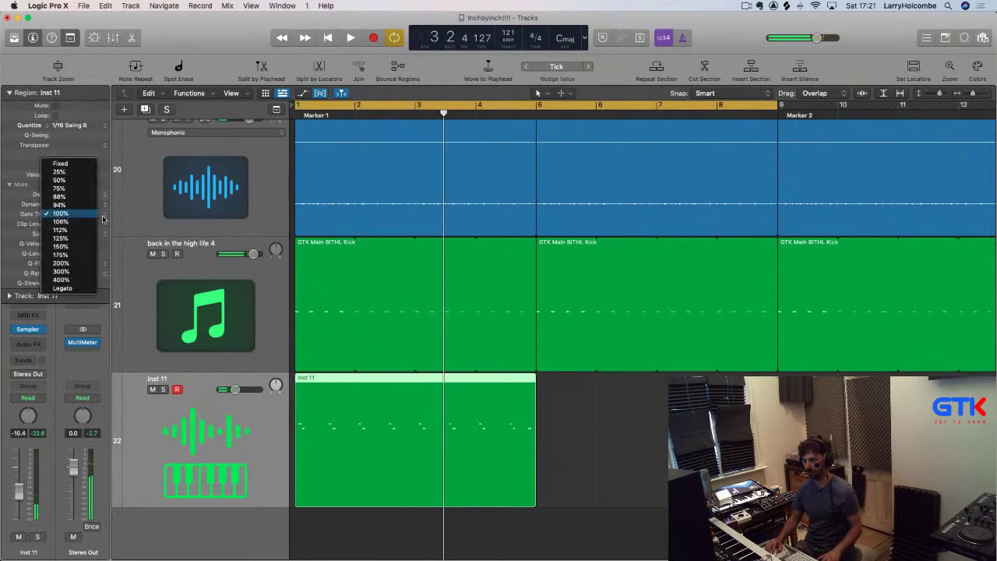
left_click(68, 181)
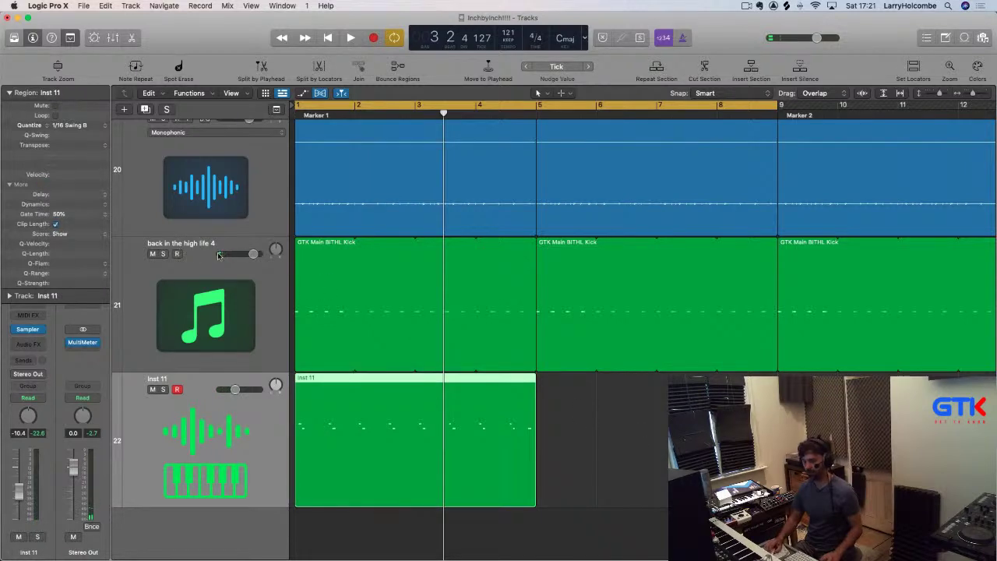
Set the Inst 11 hat region's dynamics to 50% and its velocity offset to -14 during playback
left_click(79, 204)
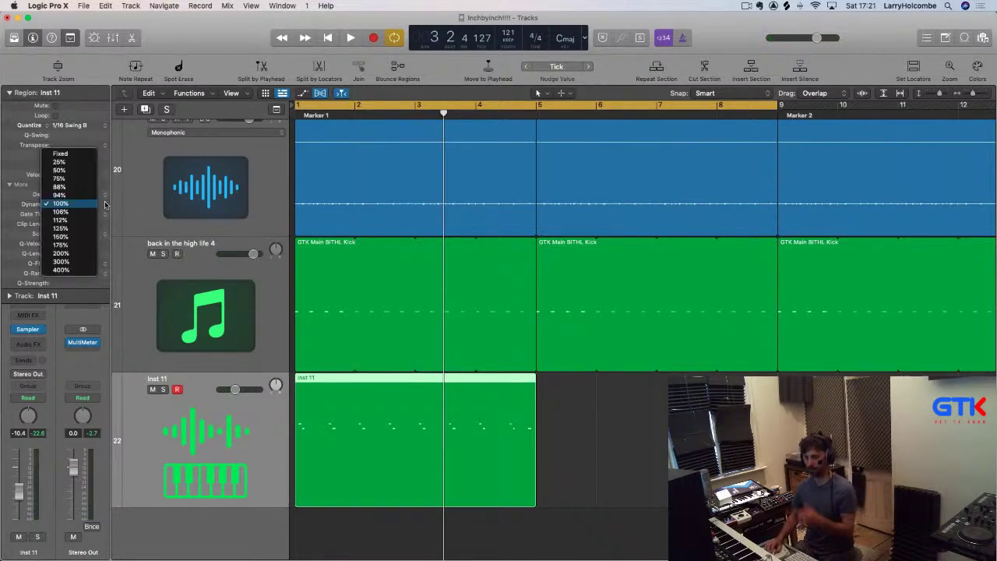
left_click(60, 169)
key("Return")
key("space")
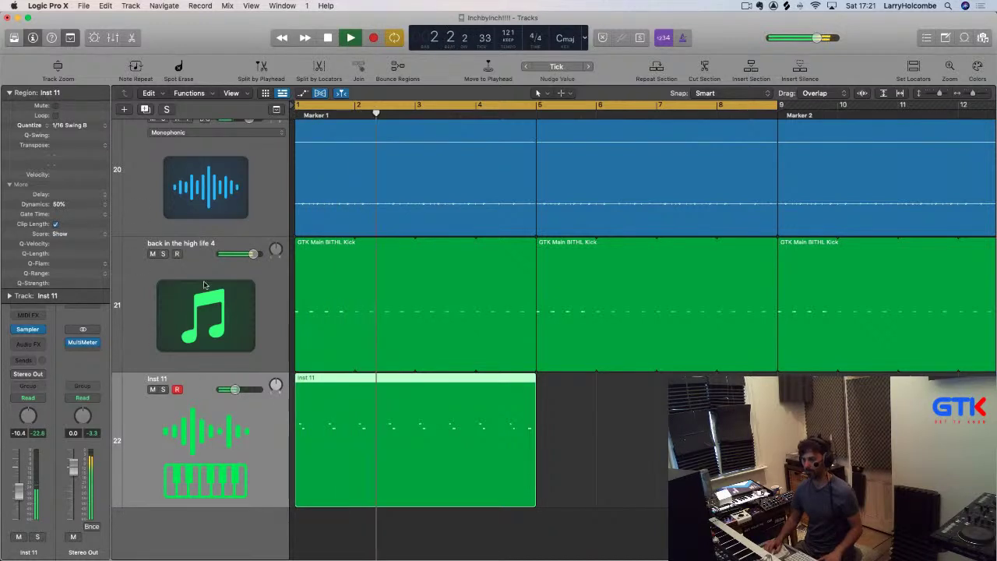
left_click_drag(59, 172, 69, 203)
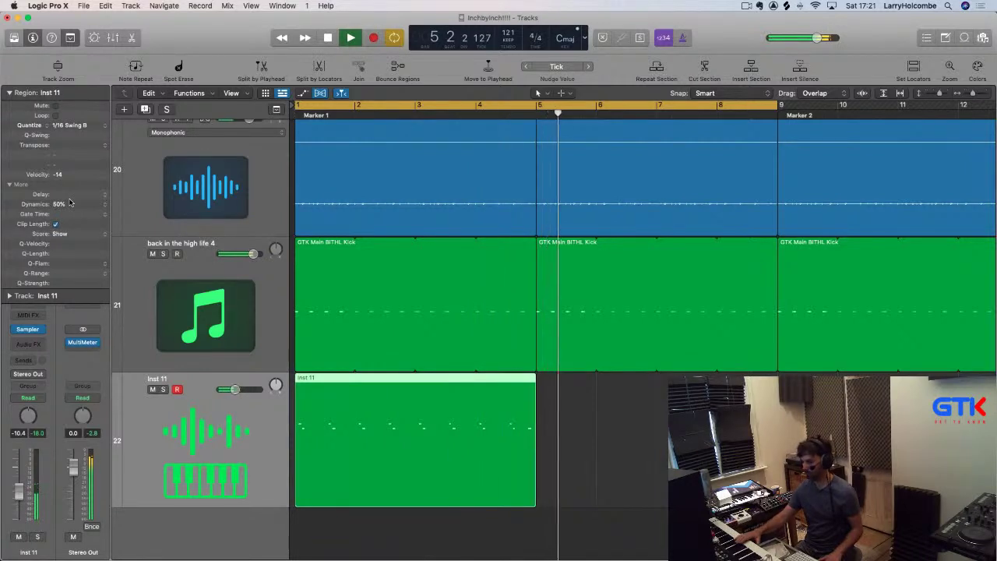
Duplicate the Inst 11 hat region to bar 5 so it fills the cycle range, and stop playback
left_click(453, 413)
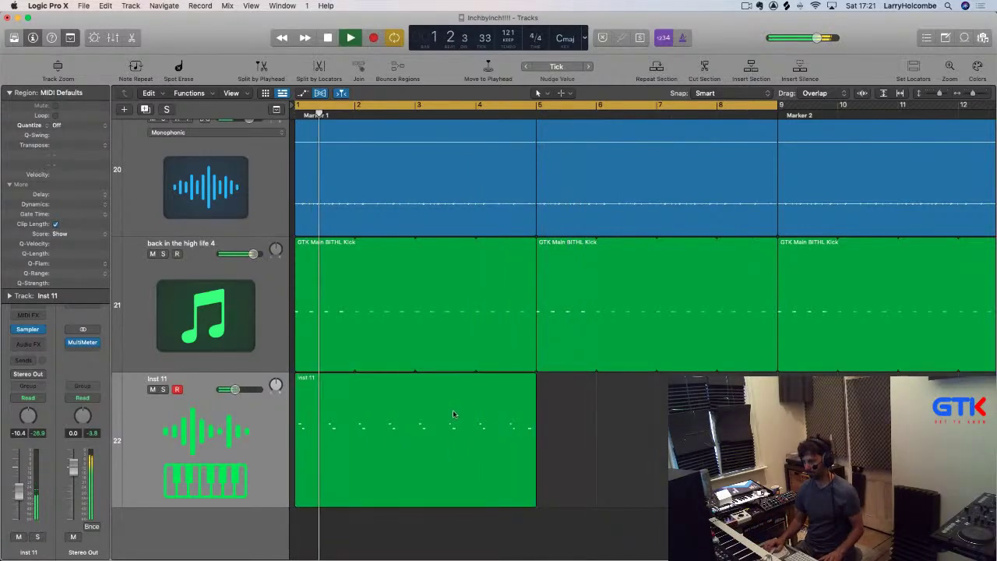
left_click_drag(453, 413, 695, 414)
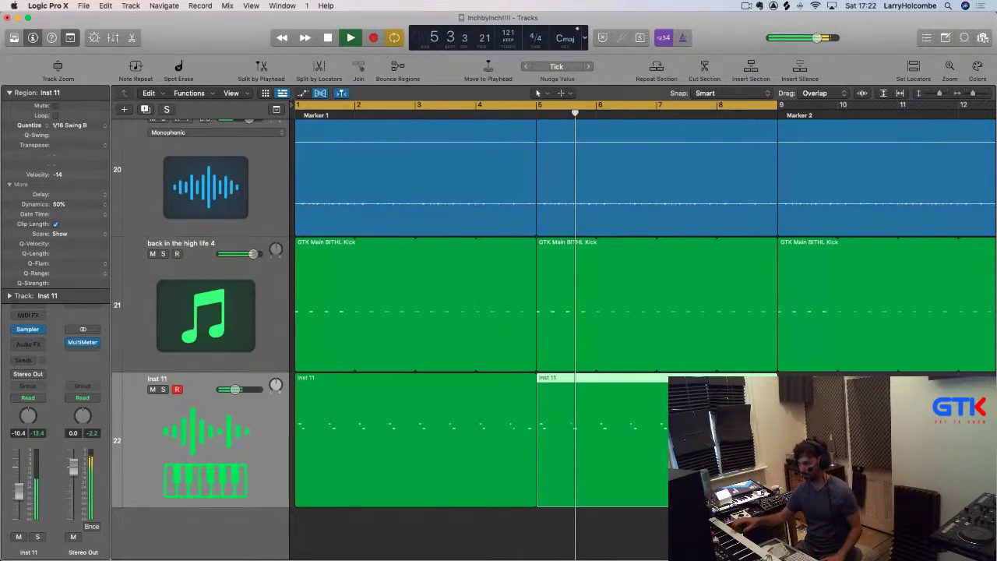
key("space")
Select both hat regions on the Inst 11 track and enable Note Repeat
left_click(253, 435)
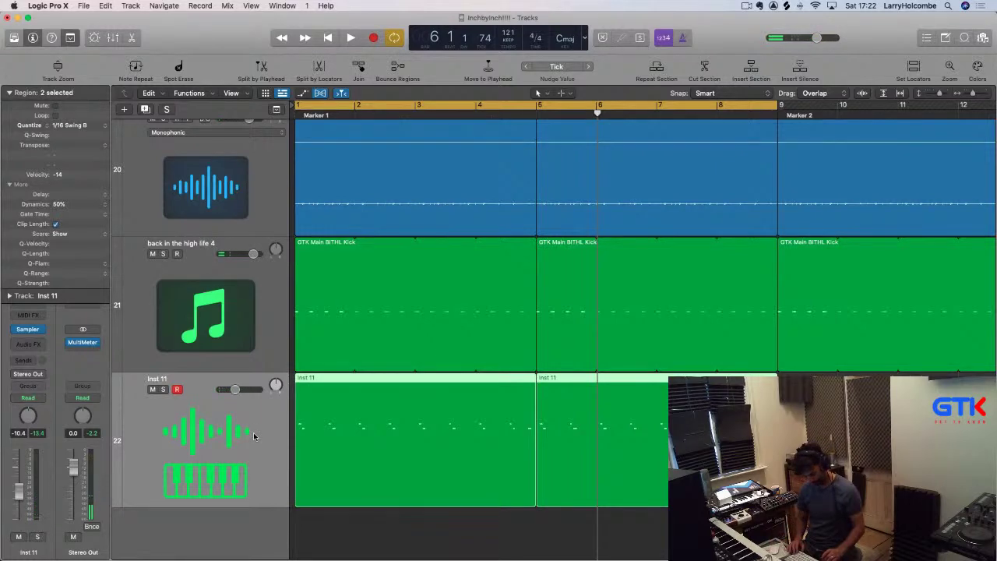
key("ctrl+b")
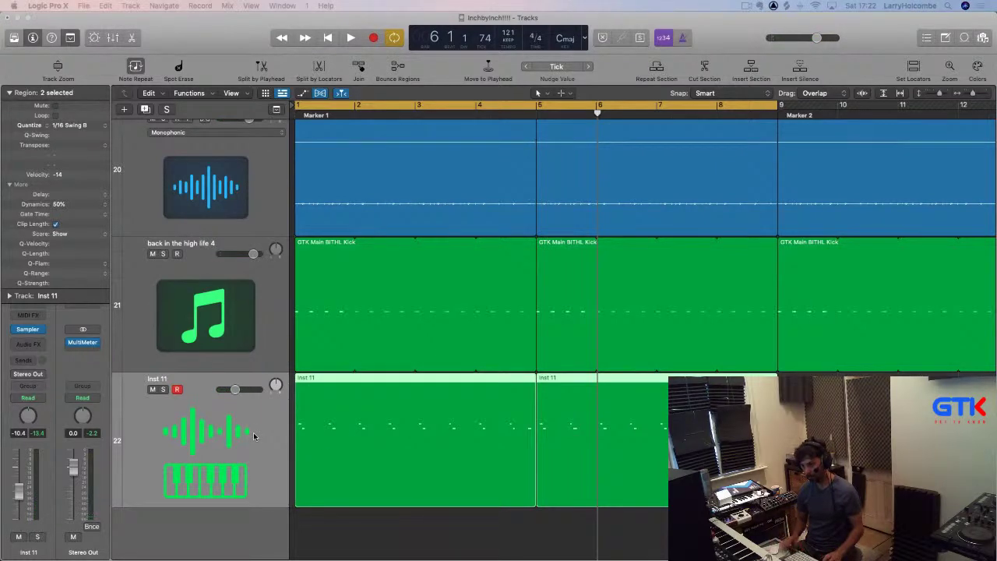
key("Return")
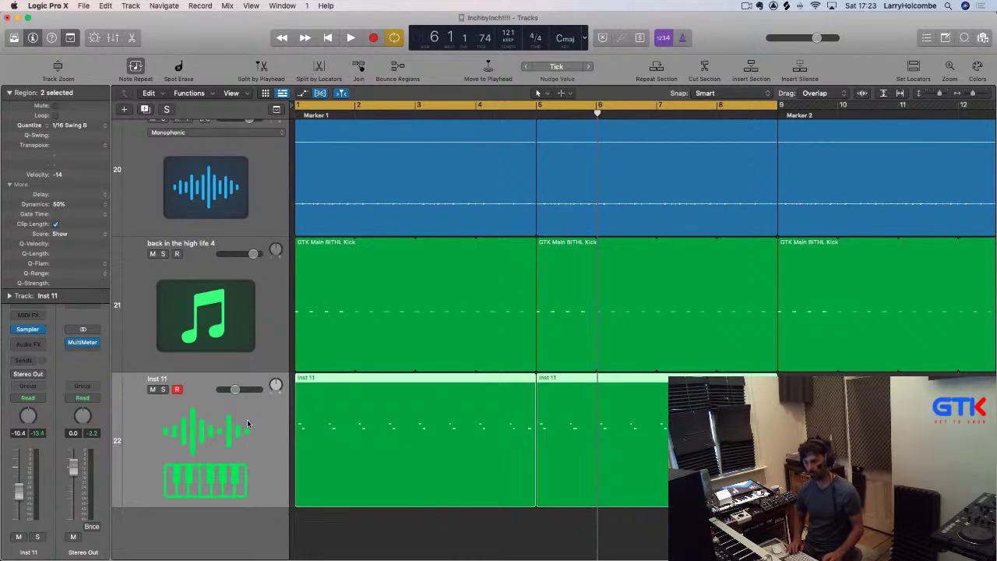
Add a second Inst 11 track directly below the hat track, using the same Sampler channel
key("super+d")
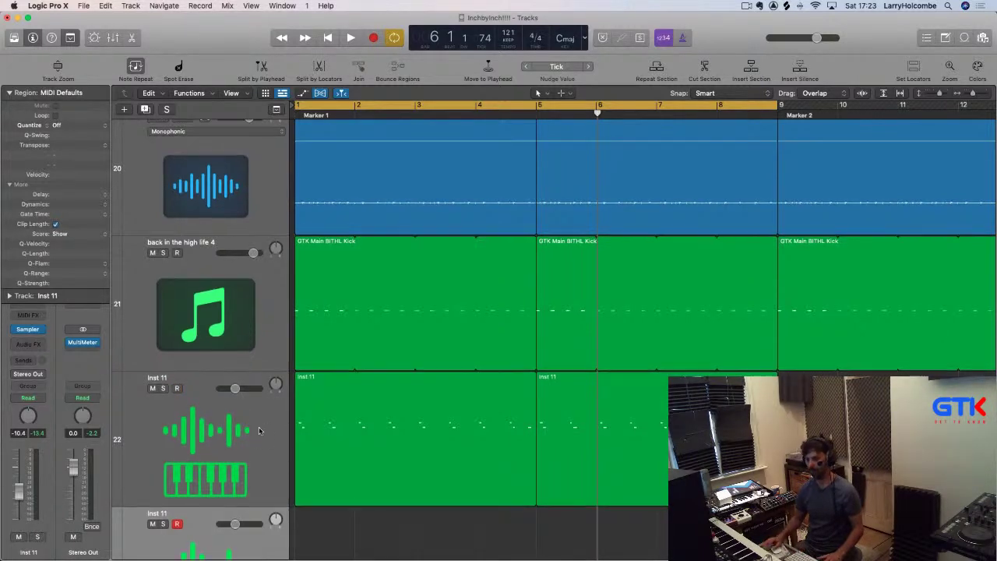
scroll(403, 397, "down", 3)
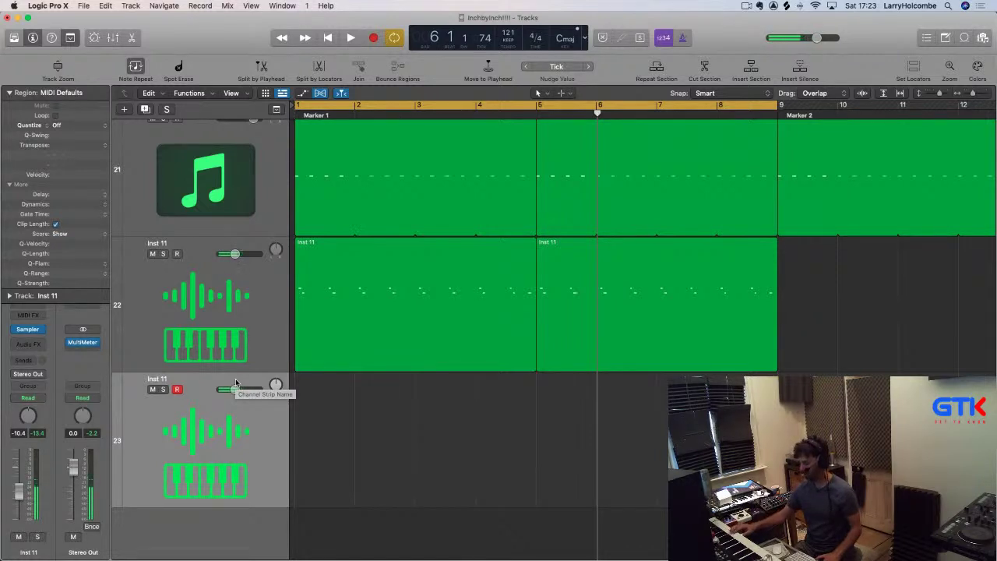
Play the arrangement in short passes to audition hat samples from the new Inst 11 track against it
key("space")
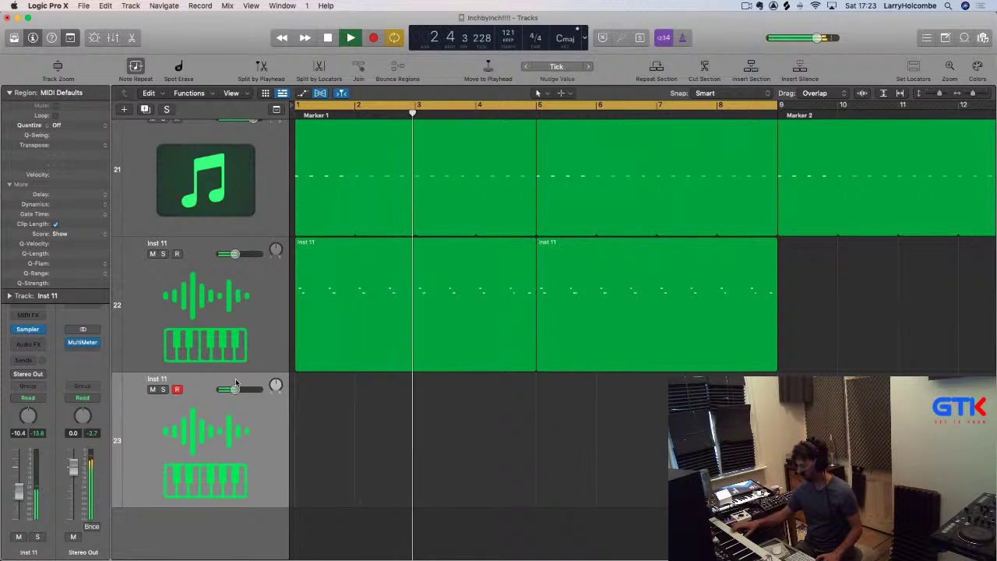
key("space")
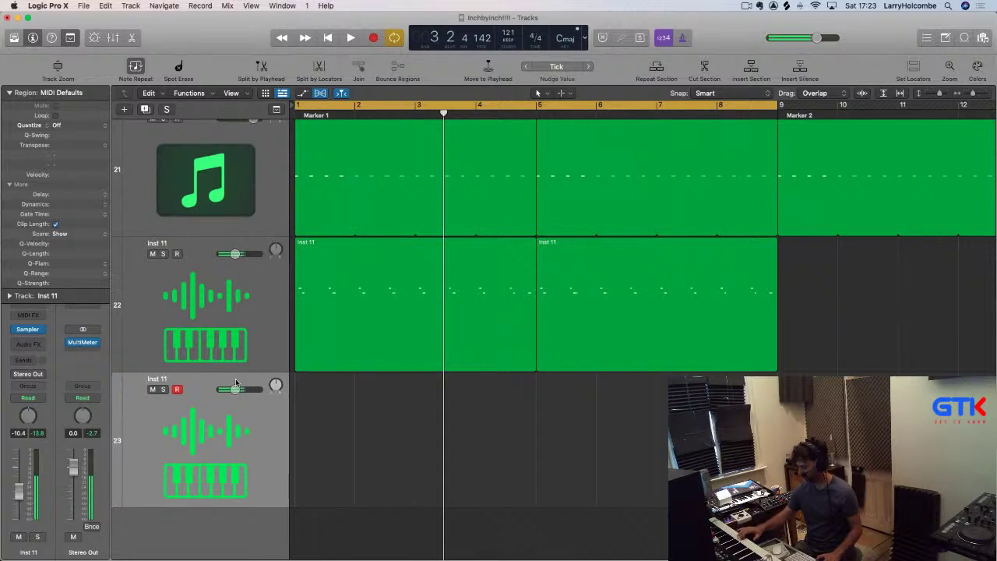
key("space")
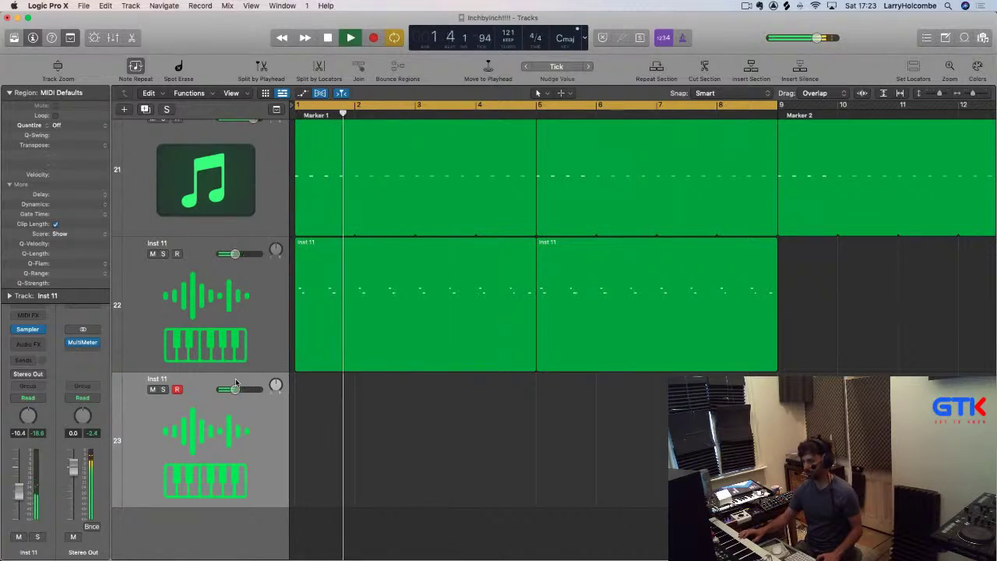
key("space")
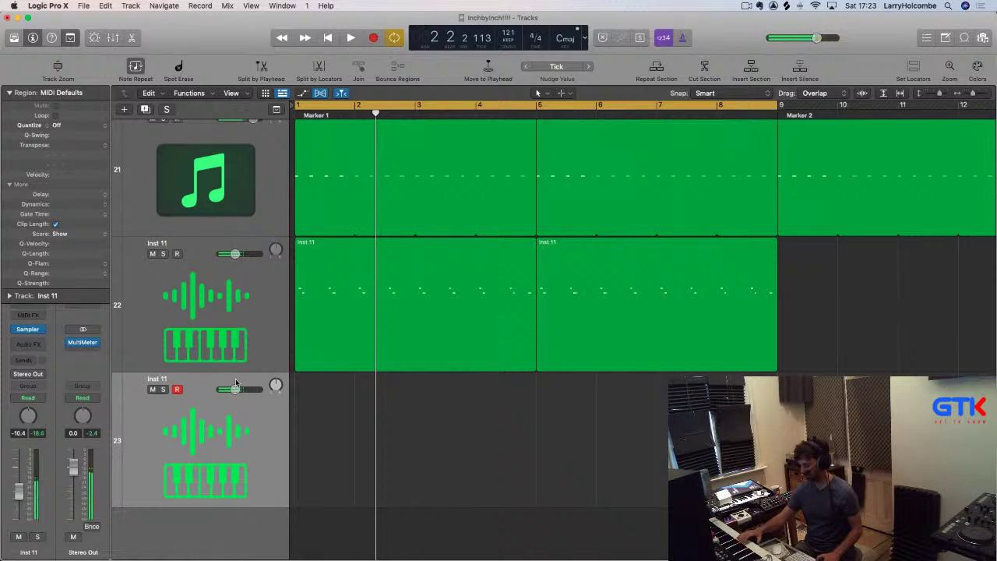
key("space")
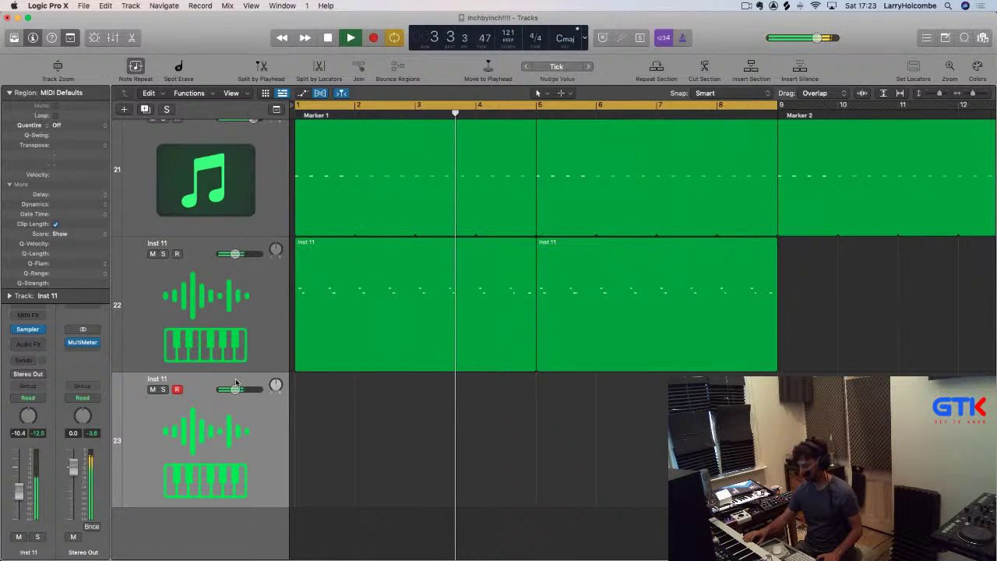
key("space")
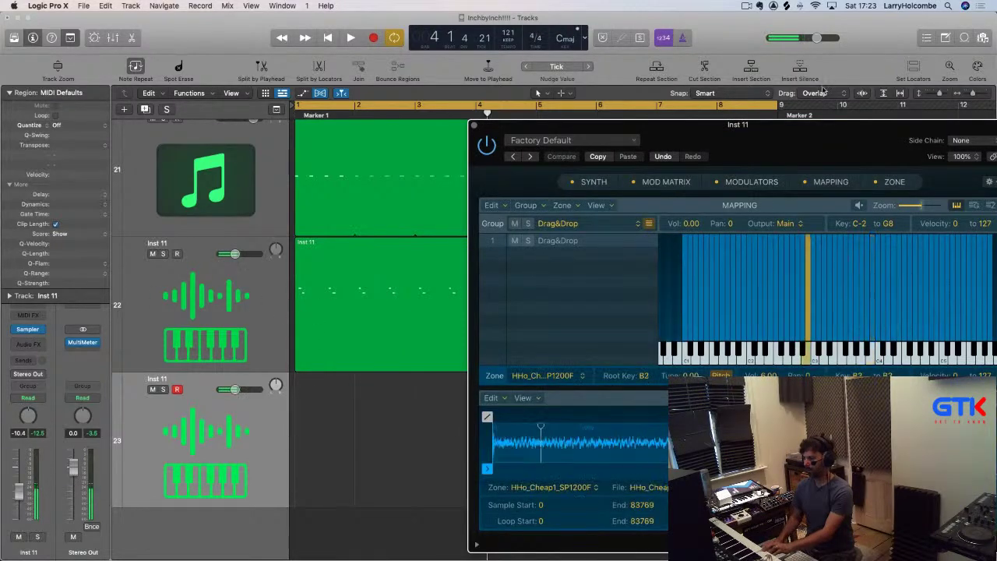
Reposition the Sampler window to expose the zone settings and enable One Shot playback for the HHo_Cheap1_SP1200F zone
left_click_drag(851, 127, 657, 92)
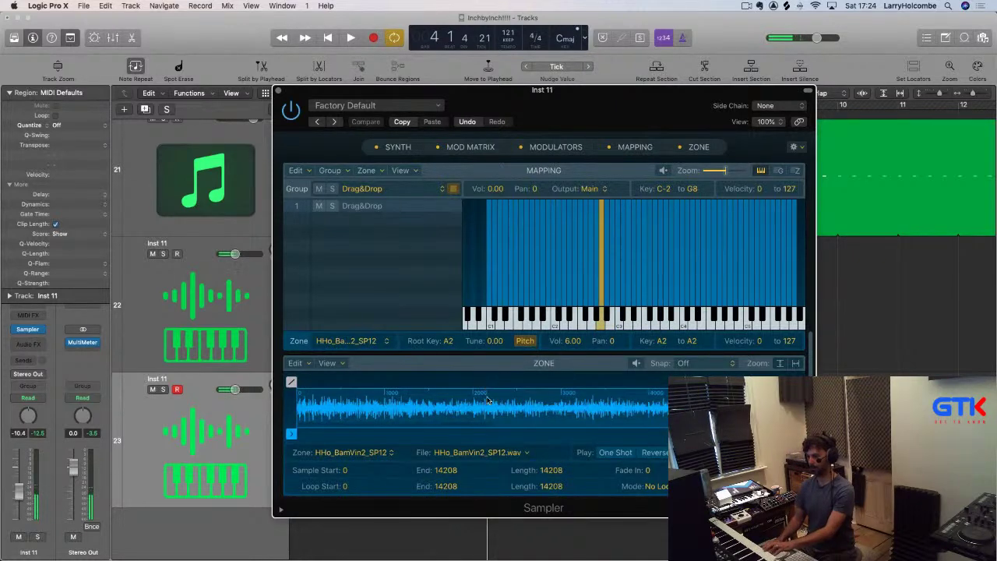
left_click(607, 455)
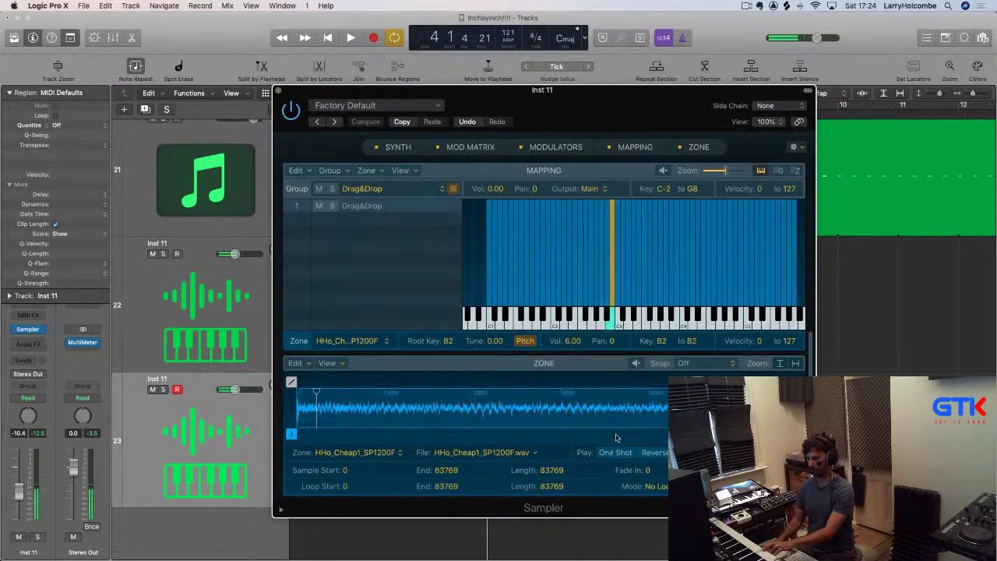
left_click(617, 453)
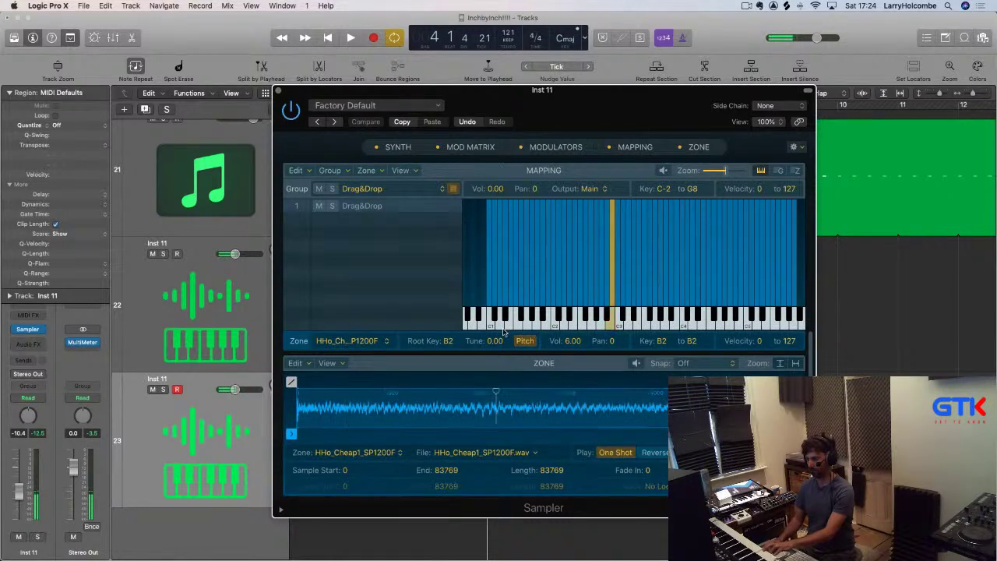
Try to enable One Shot playback for all the mapped hat zones at once
left_click_drag(471, 284, 721, 284)
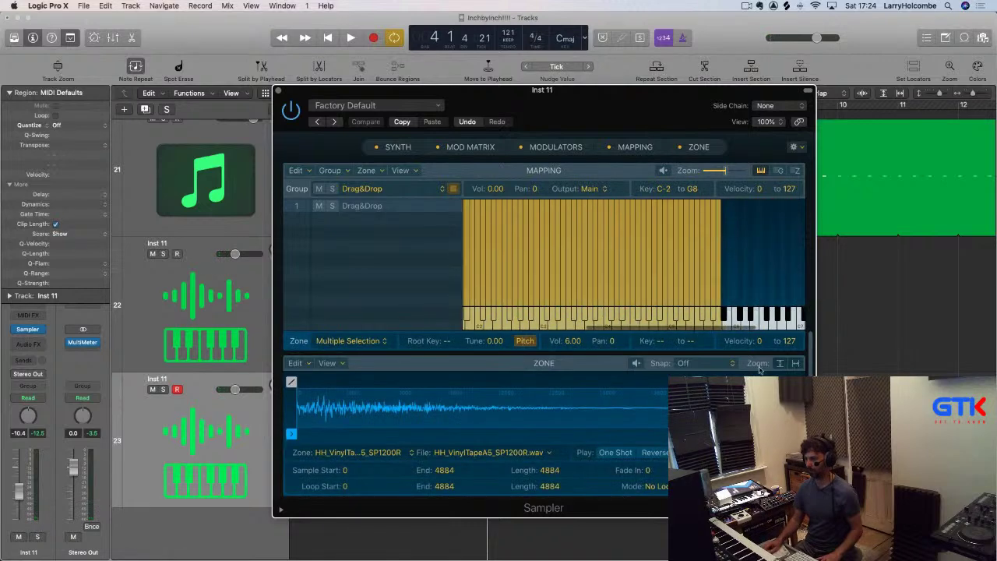
left_click(616, 453)
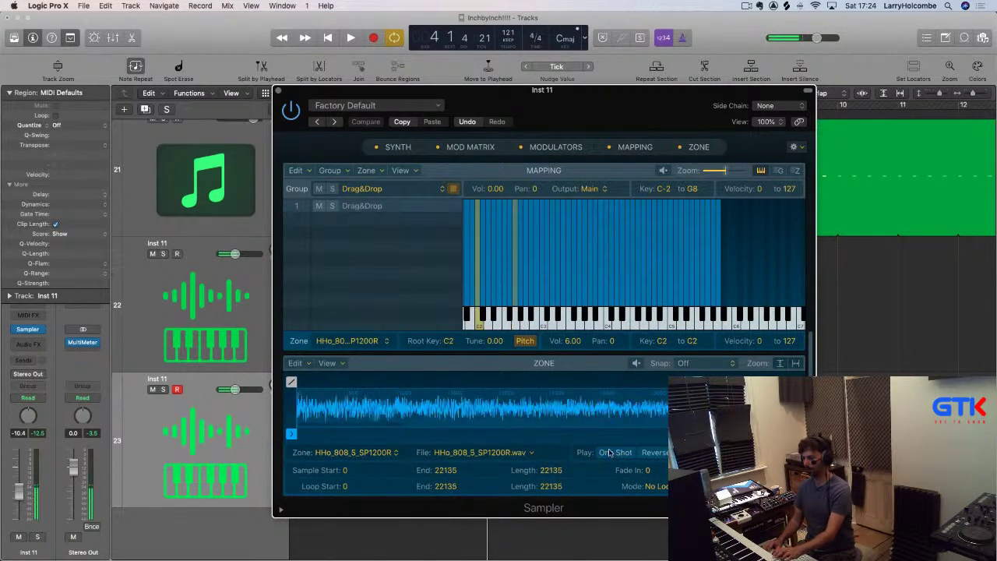
Enable One Shot playback for the HHo_808_7_SP1200R zone and check the available zone commands
scroll(507, 321, "left", 5)
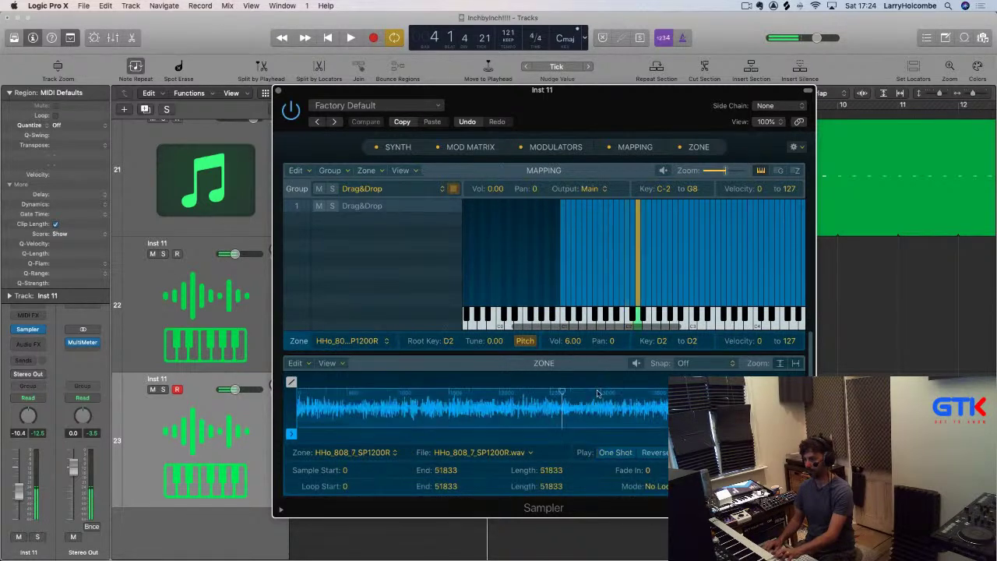
left_click(618, 452)
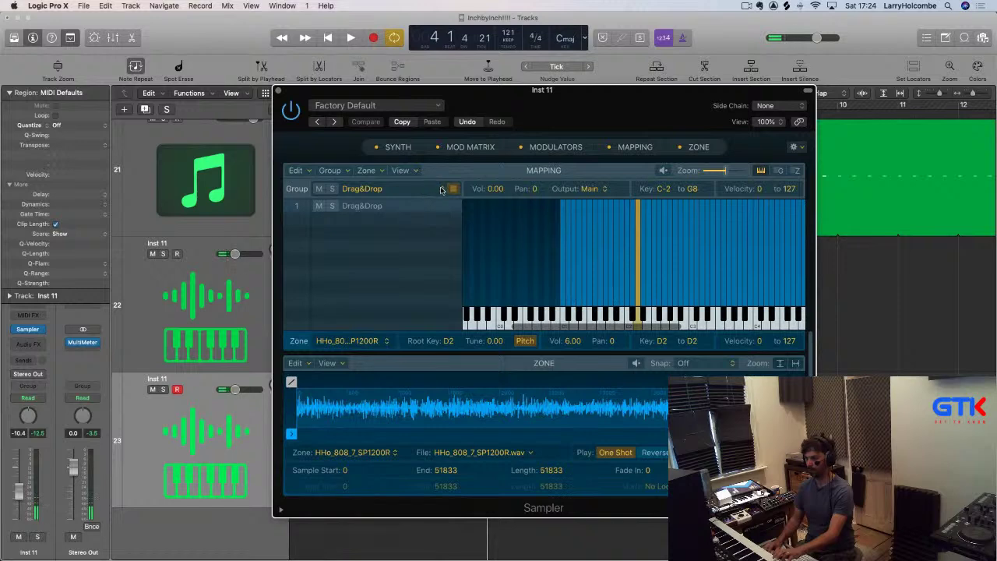
left_click(367, 171)
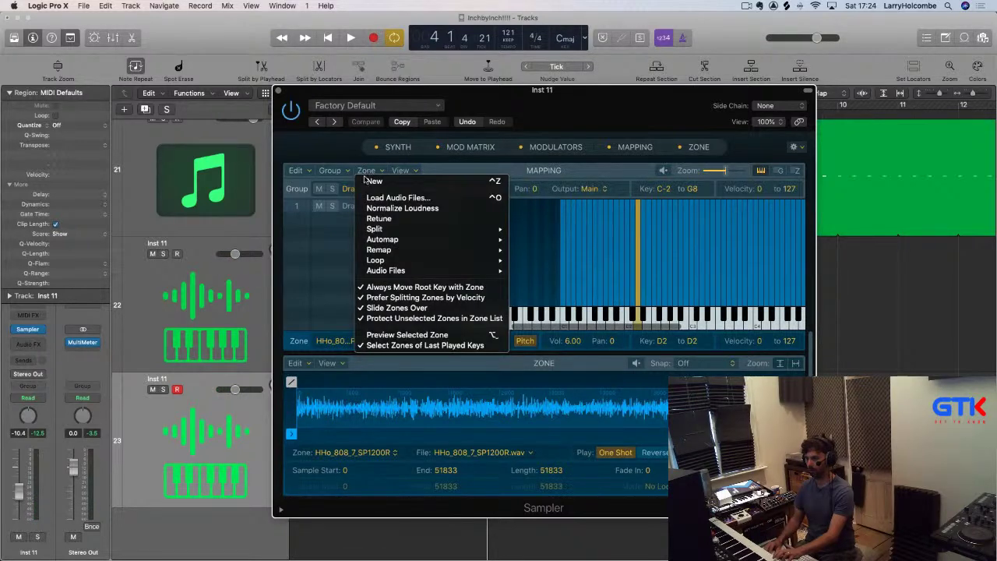
left_click(333, 228)
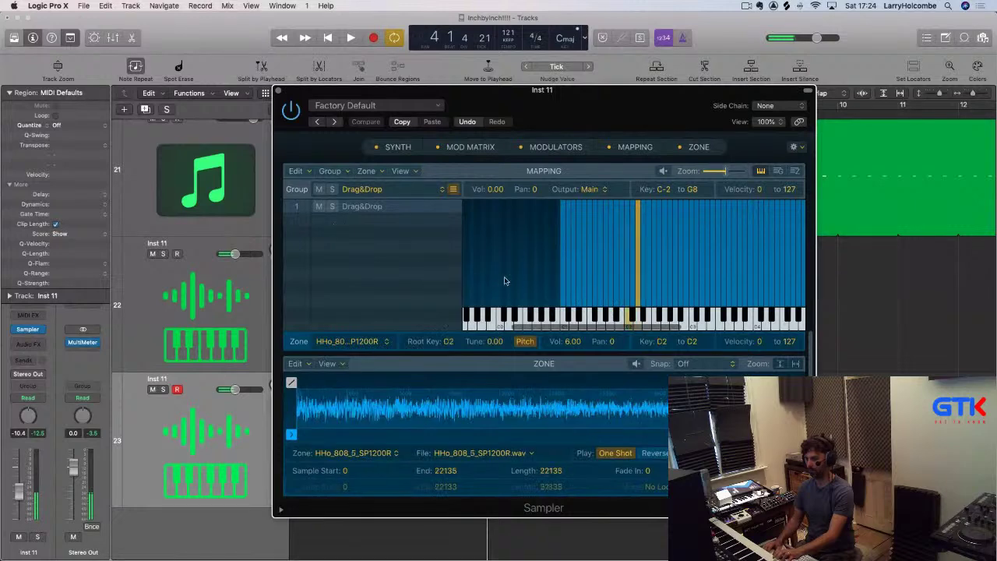
Audition the 808 open-hat zones, try One Shot with every mapped zone selected, and clear the selection
left_click(637, 320)
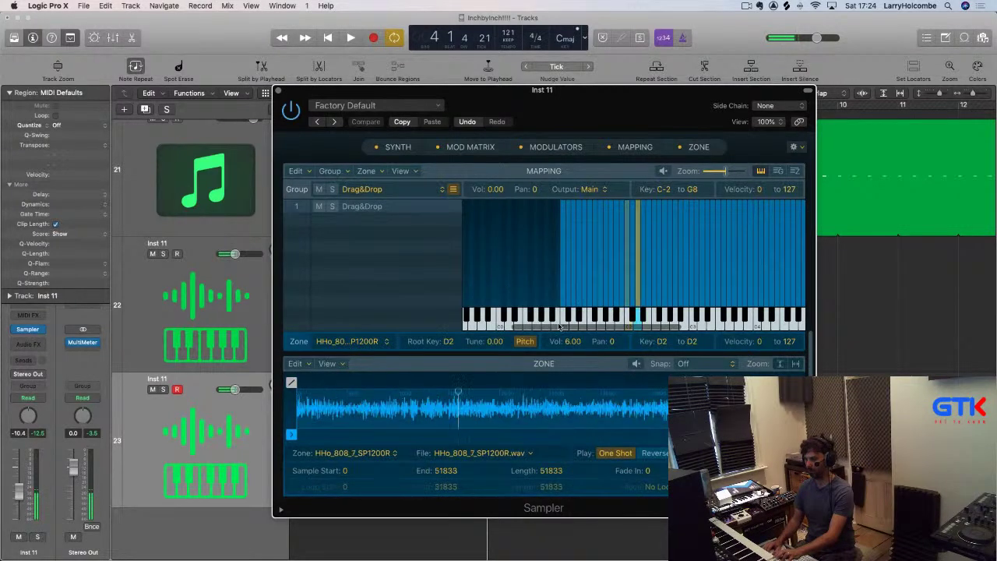
left_click(644, 316)
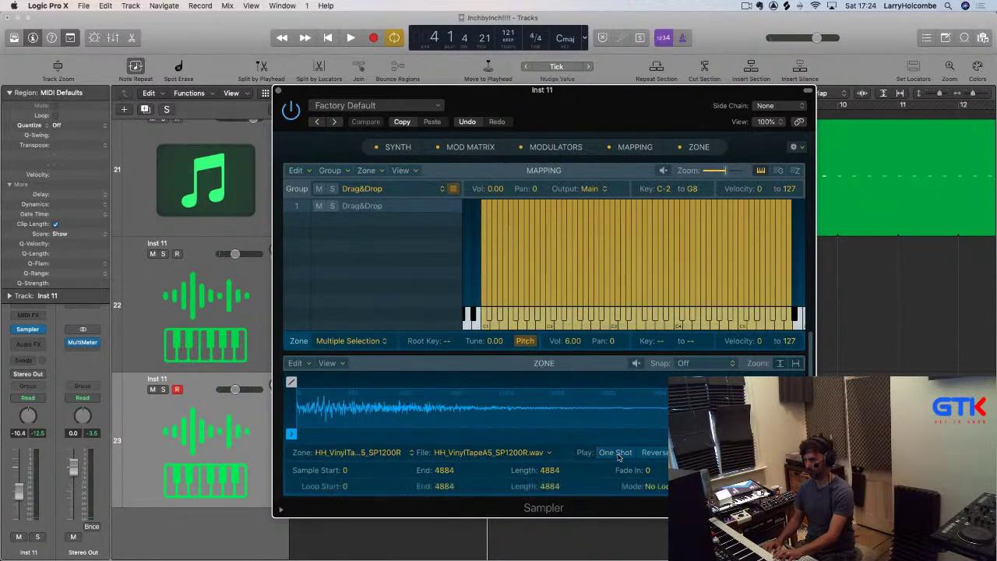
left_click(558, 310)
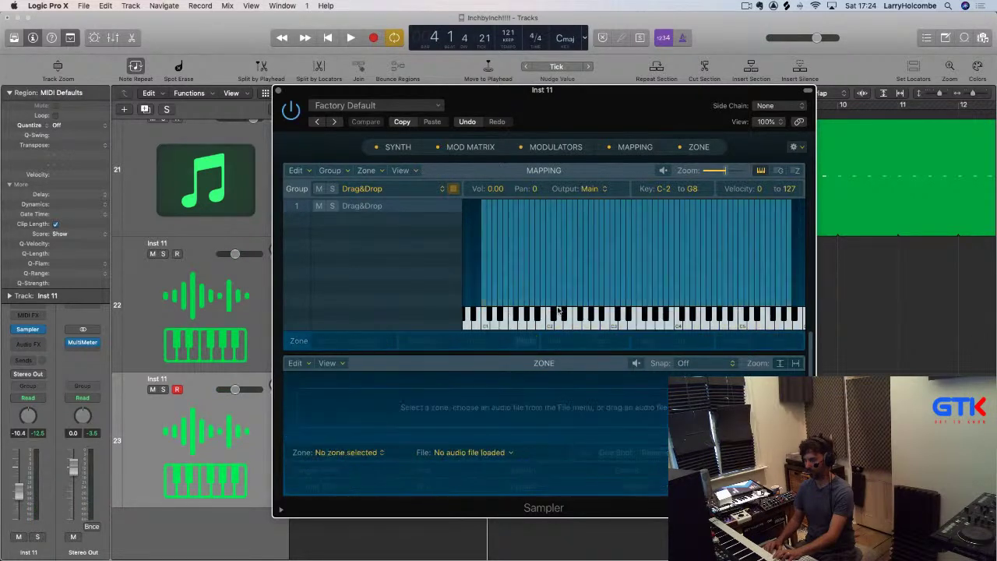
left_click(639, 316)
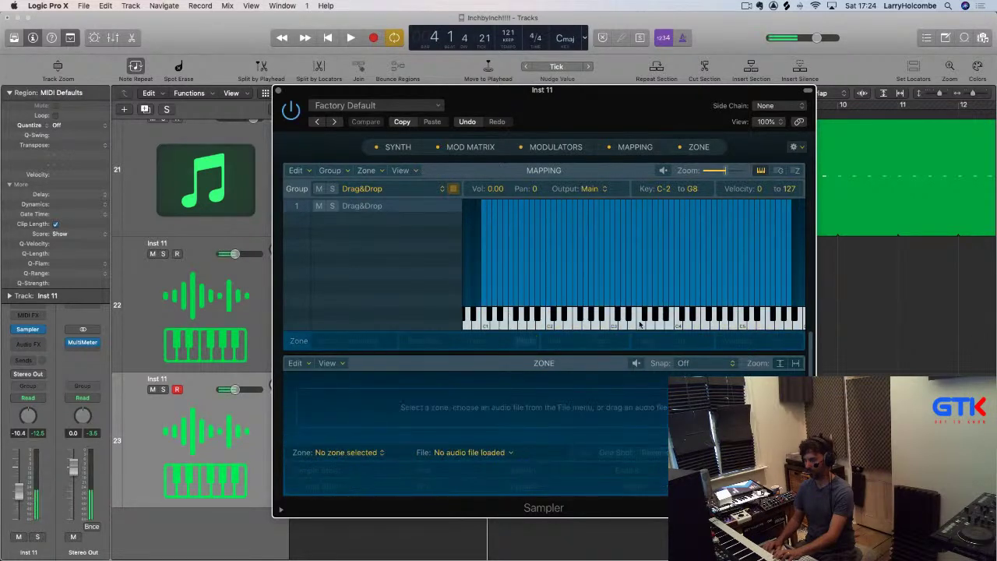
left_click(638, 363)
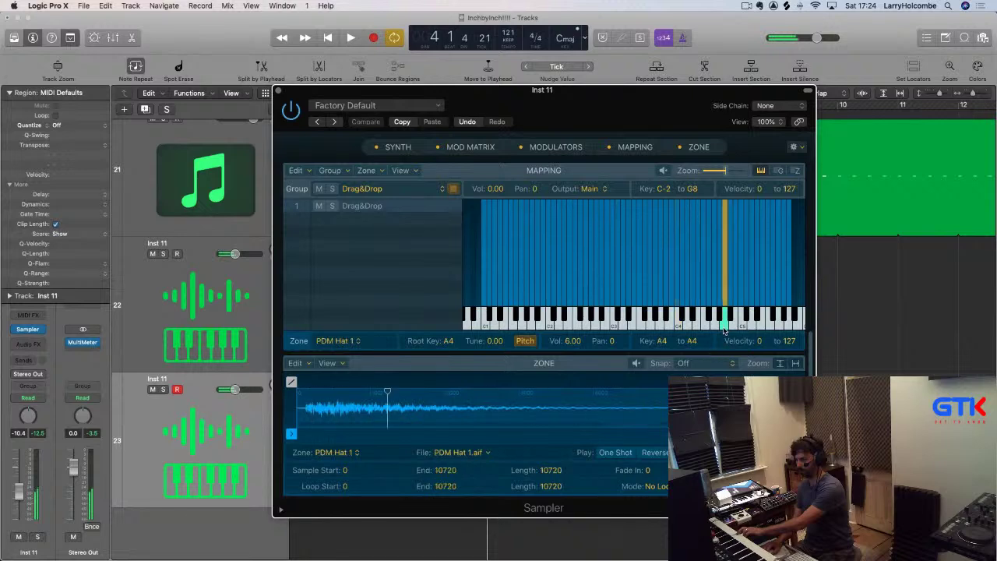
Try One Shot and Reverse playback on the PDM Hat 1 zone, and turn both off again
left_click(616, 455)
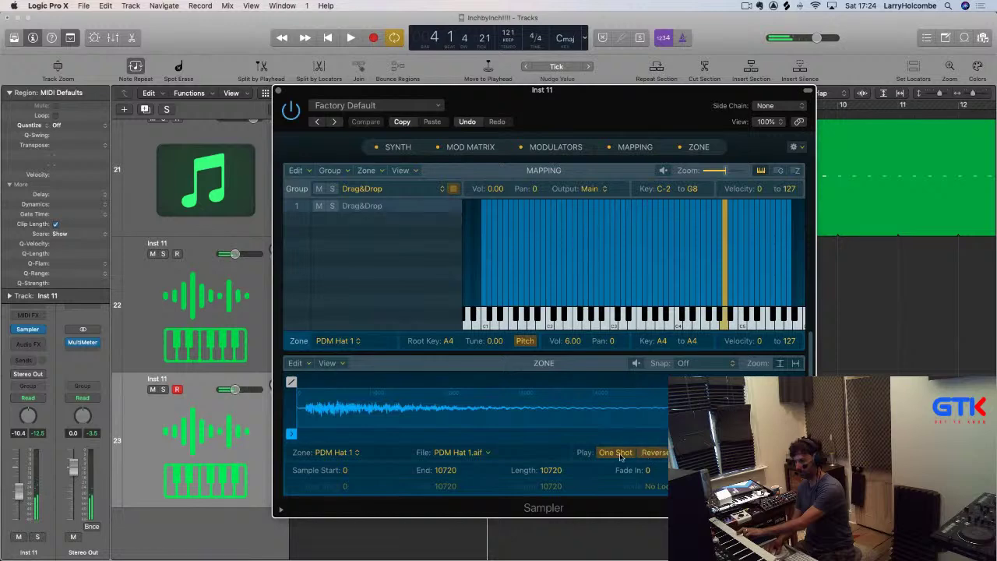
left_click(621, 456)
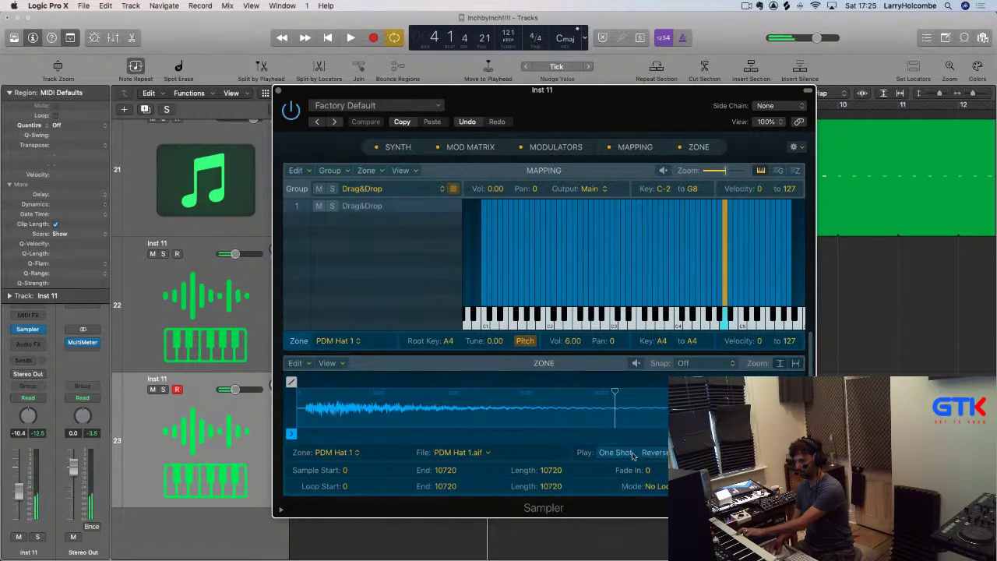
left_click(631, 455)
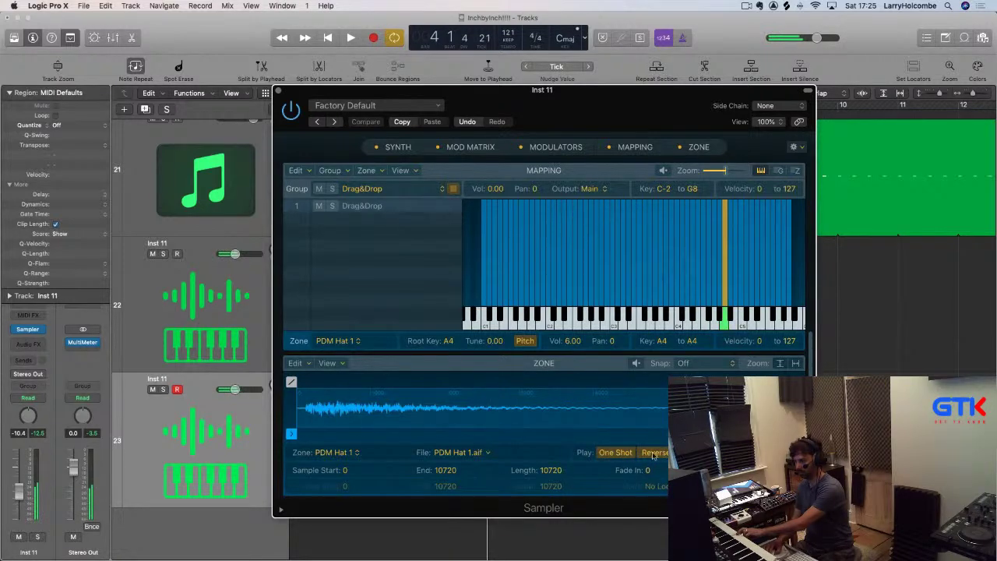
left_click(617, 452)
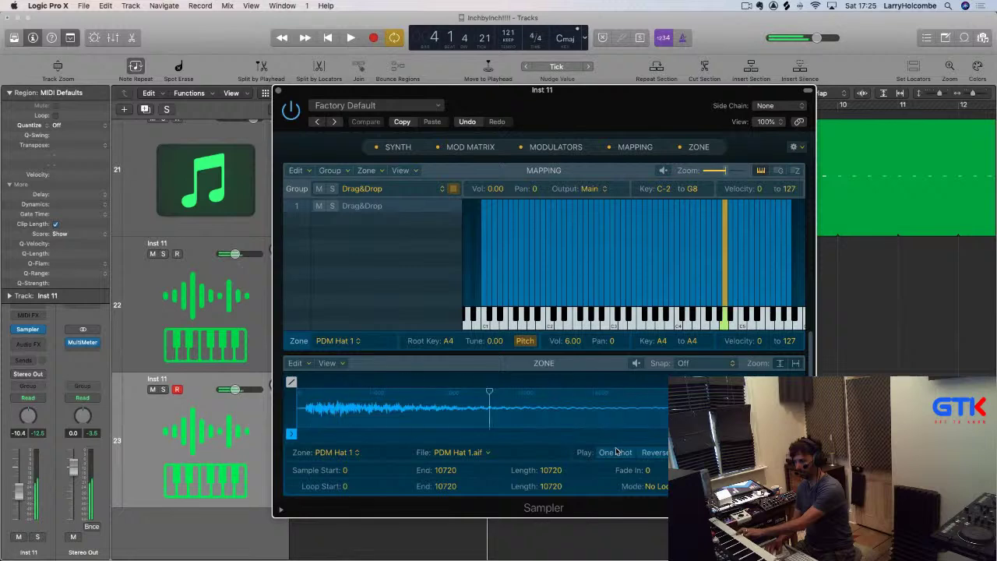
Set the PDM Hat 1 zone to One Shot playback and close the Sampler window
left_click(615, 453)
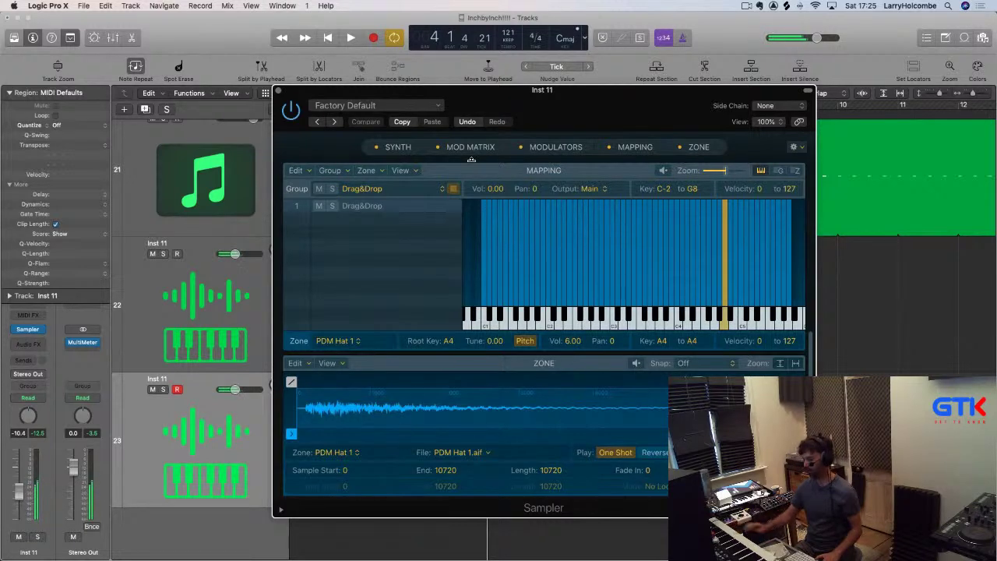
left_click(173, 36)
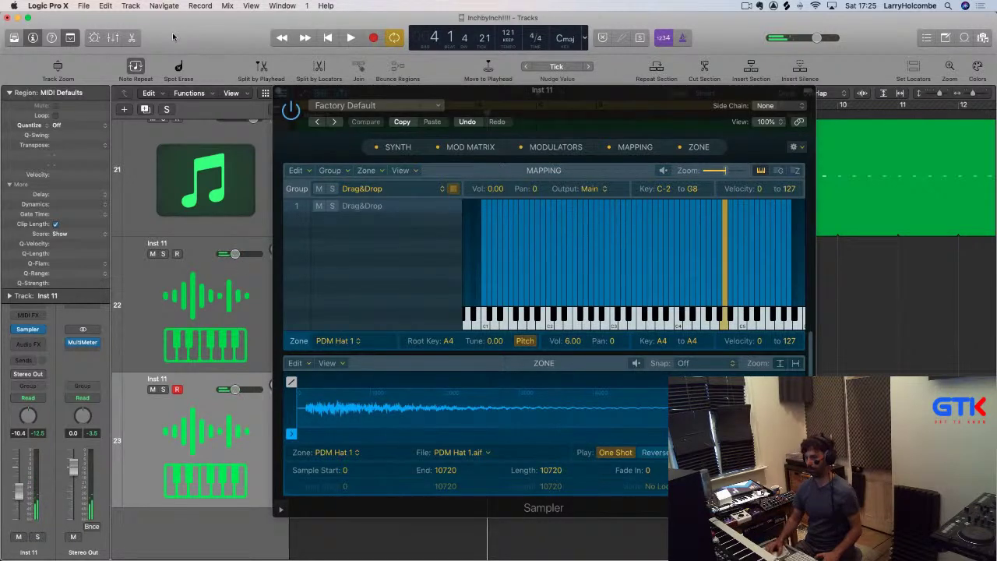
left_click(278, 92)
Record a short hat pattern on track 23 over the looping arrangement and extend its region's start to bar 1
key("space")
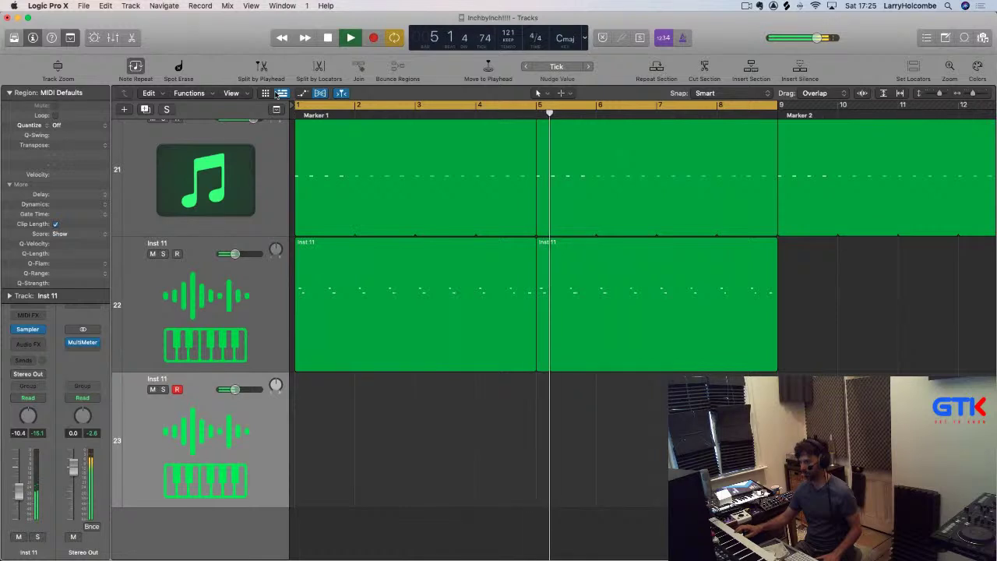
key("space")
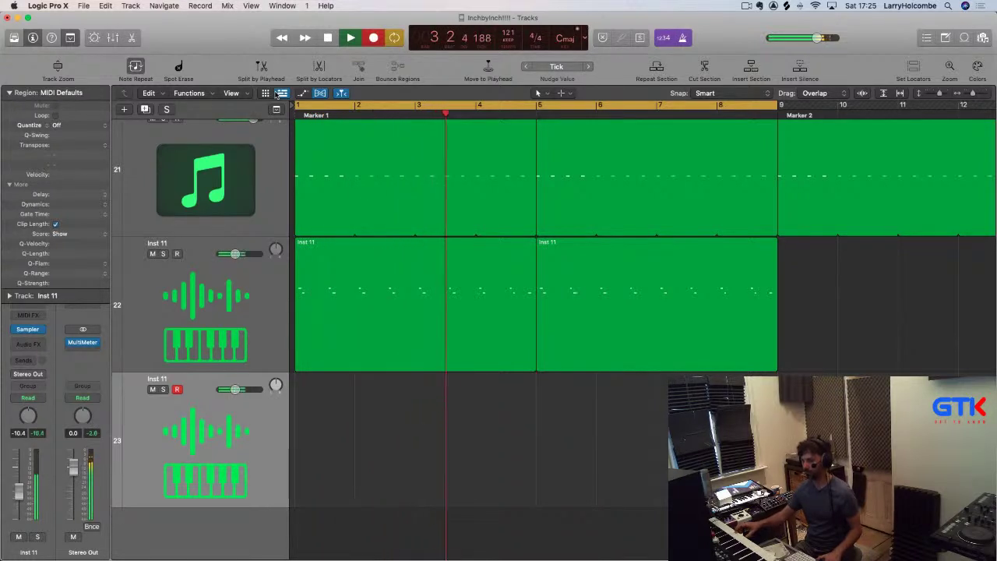
key("shift+r")
key("Return")
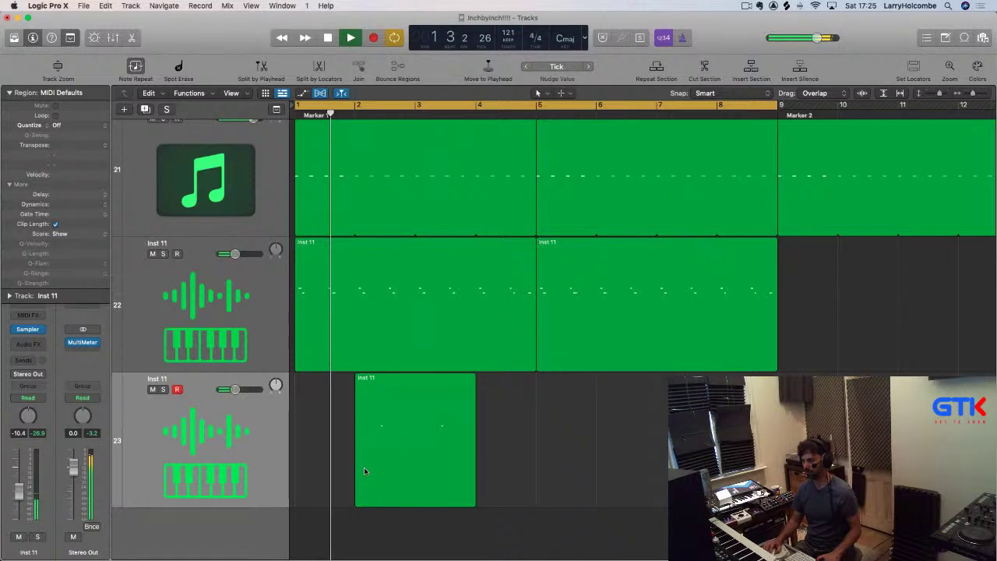
left_click_drag(357, 468, 296, 468)
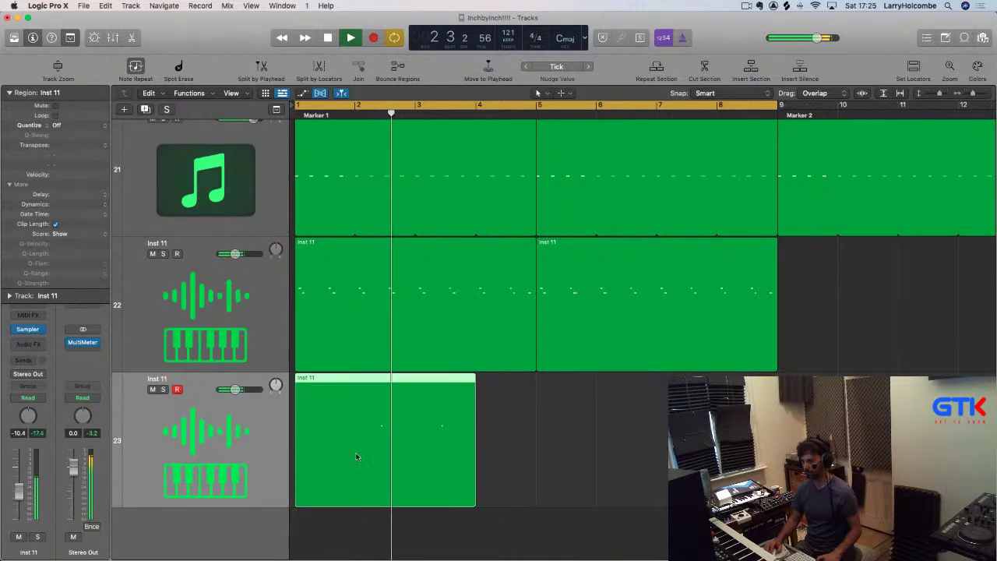
Align both recorded hat notes on track 23 to the sixteenth-note grid in the piano roll and close the editor
double_click(380, 435)
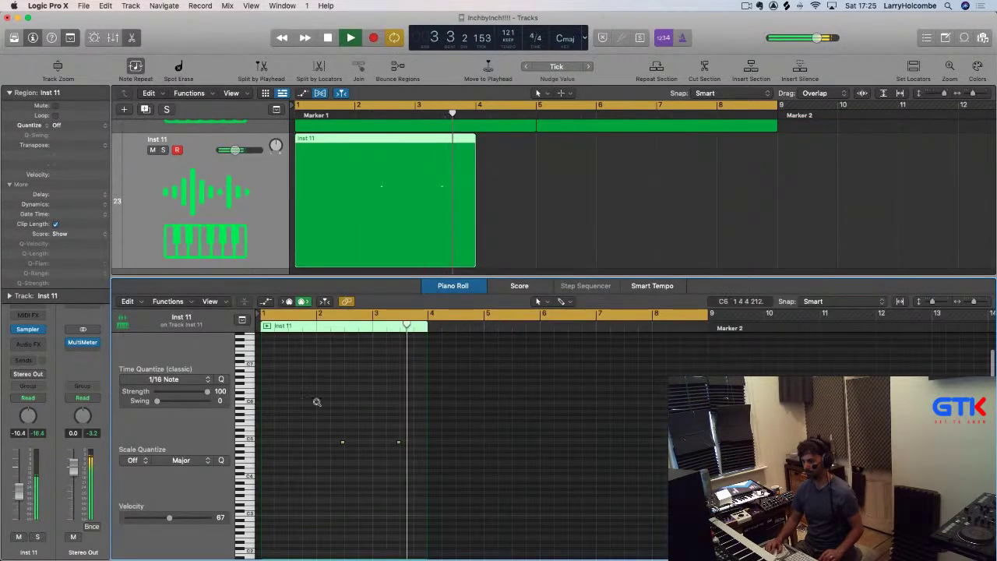
key("space")
left_click_drag(340, 381, 371, 412)
left_click_drag(328, 387, 392, 386)
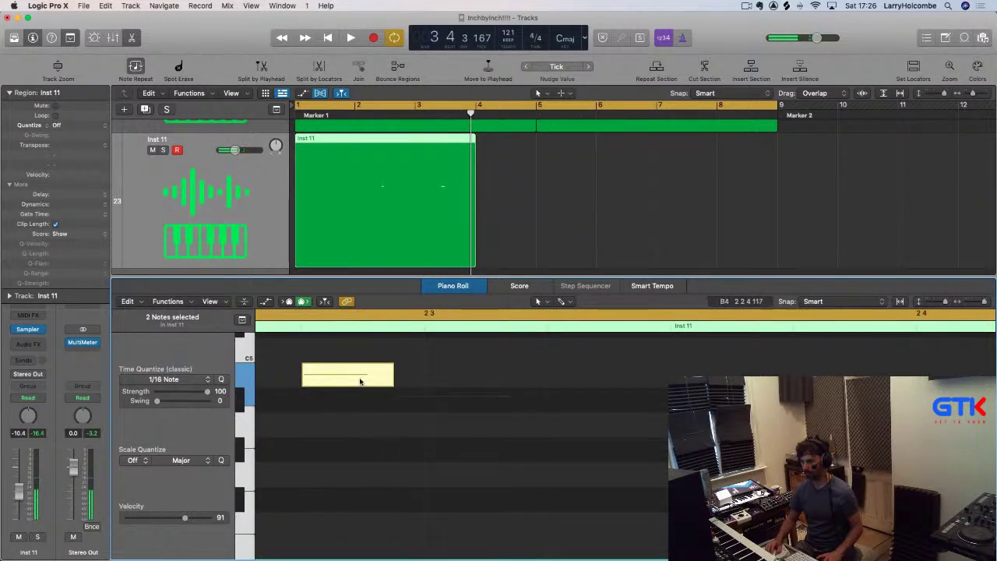
key("space")
left_click(517, 416, "ctrl+alt")
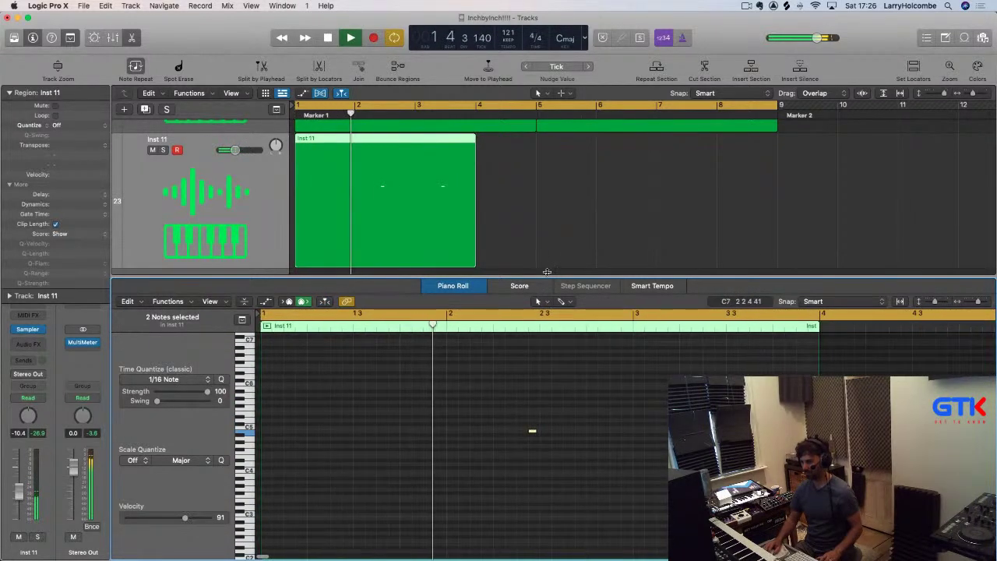
left_click(556, 245)
key("e")
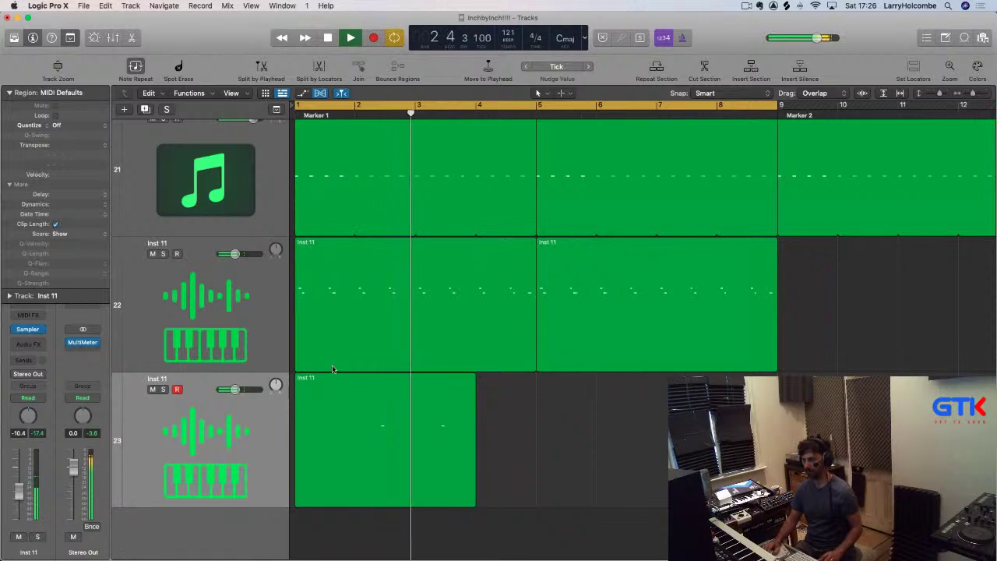
Split the track 23 region at 1 4 2 1 and try moving its later part to bar 1
left_click_drag(343, 381, 477, 383)
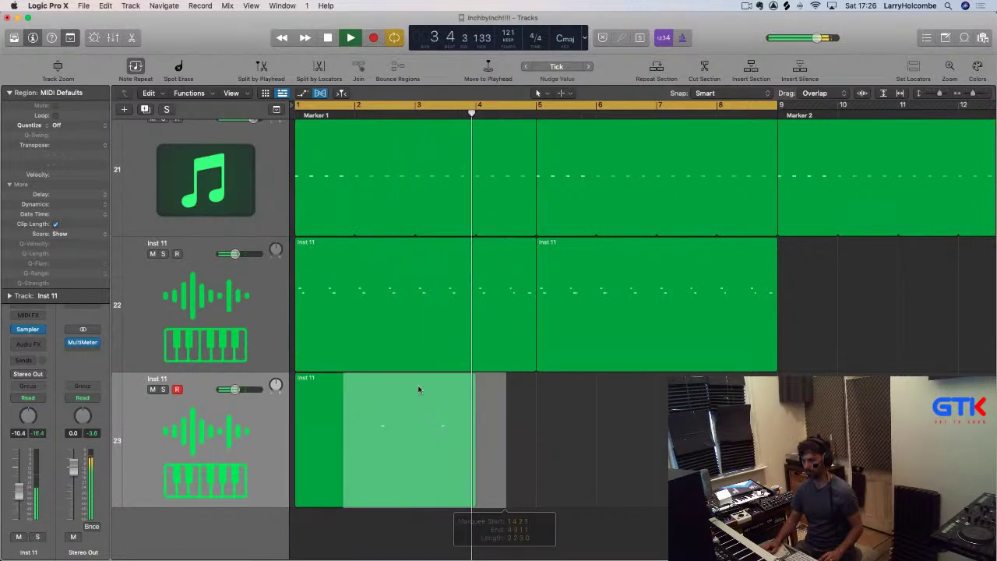
left_click(384, 390)
left_click_drag(378, 393, 330, 395)
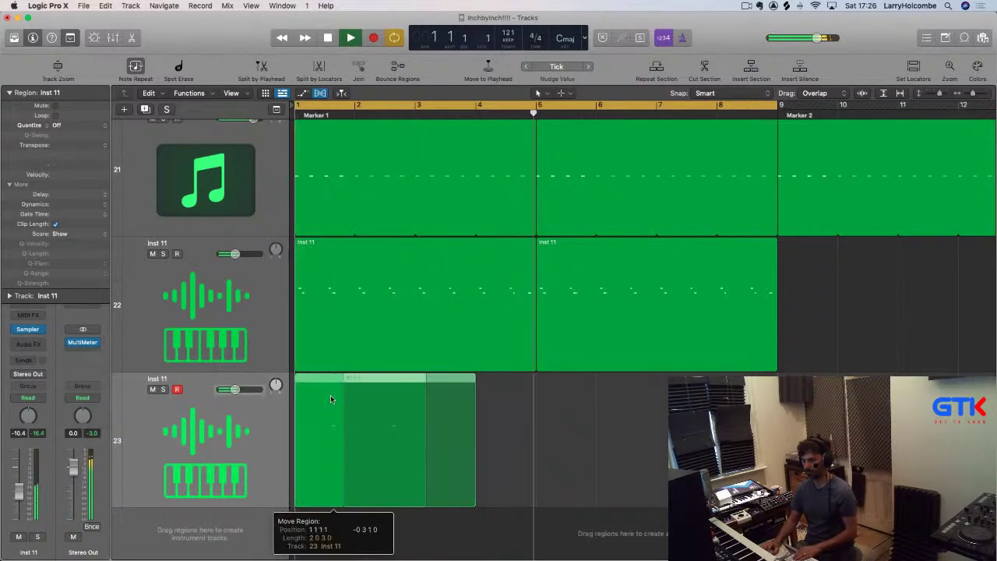
key("Return")
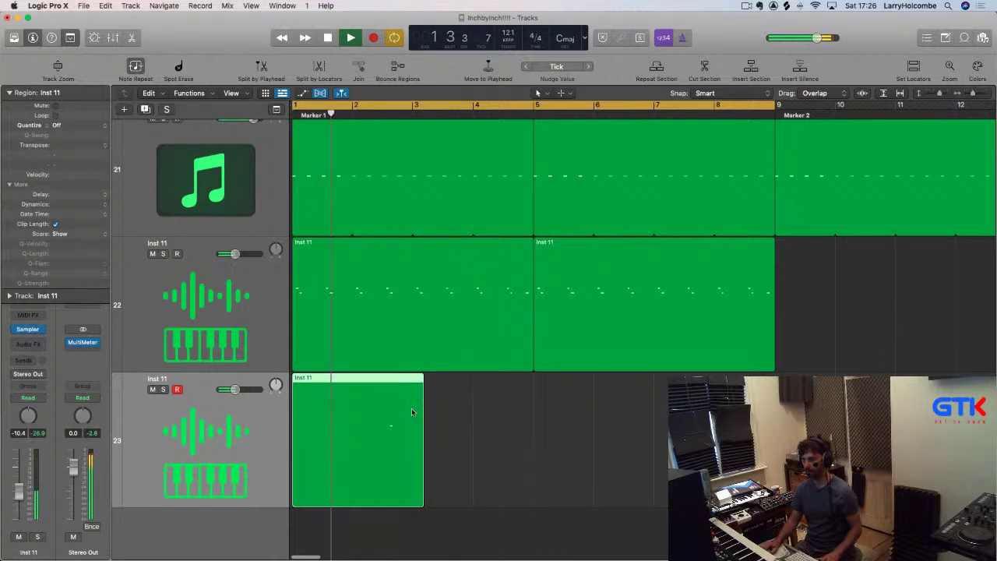
left_click_drag(409, 396, 456, 407)
left_click(568, 423)
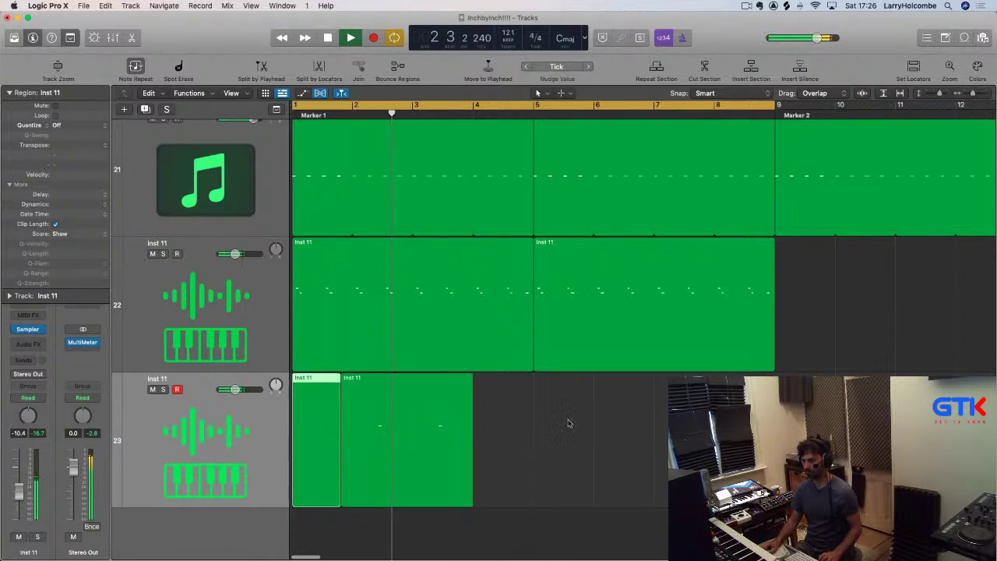
Delete the short leading piece on track 23, and trim and move the remaining part so it fills bars 1 and 2
left_click(337, 411)
key("Delete")
left_click(378, 410)
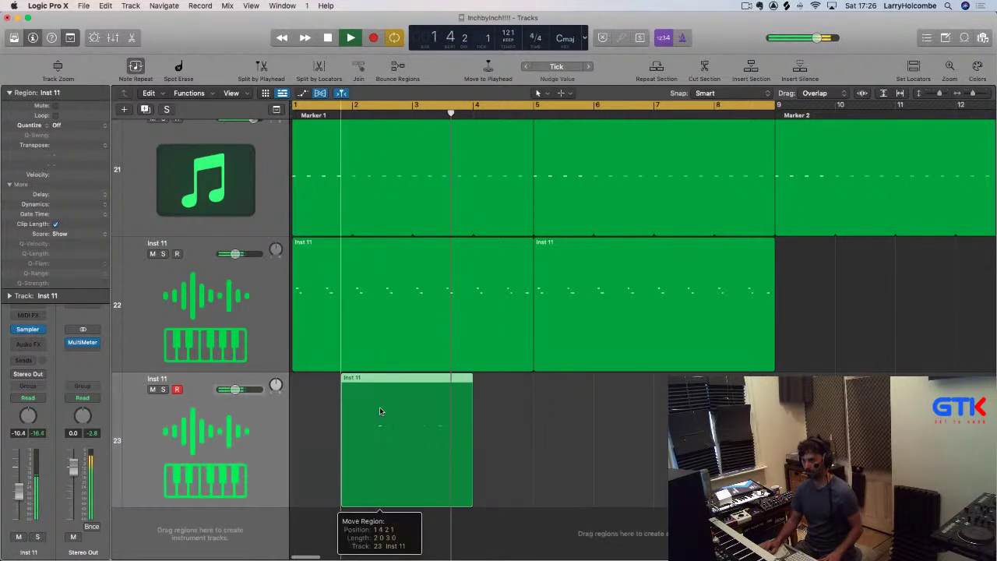
mouse_move(341, 409)
left_mouse_down()
mouse_move(362, 407)
mouse_move(329, 408)
left_mouse_up()
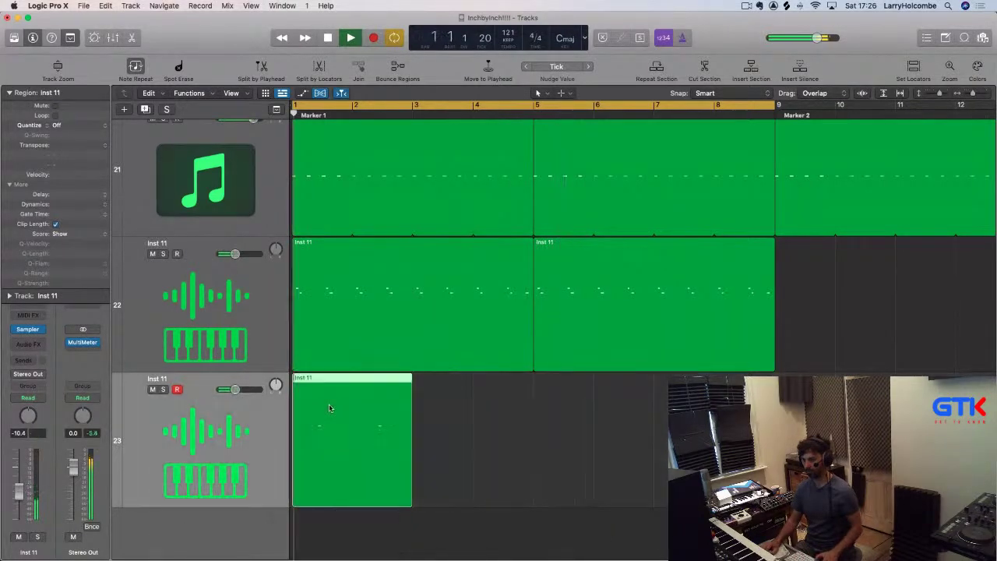
Loop the track 23 region and lower the Inst 11 volume to -13.2 dB
key("l")
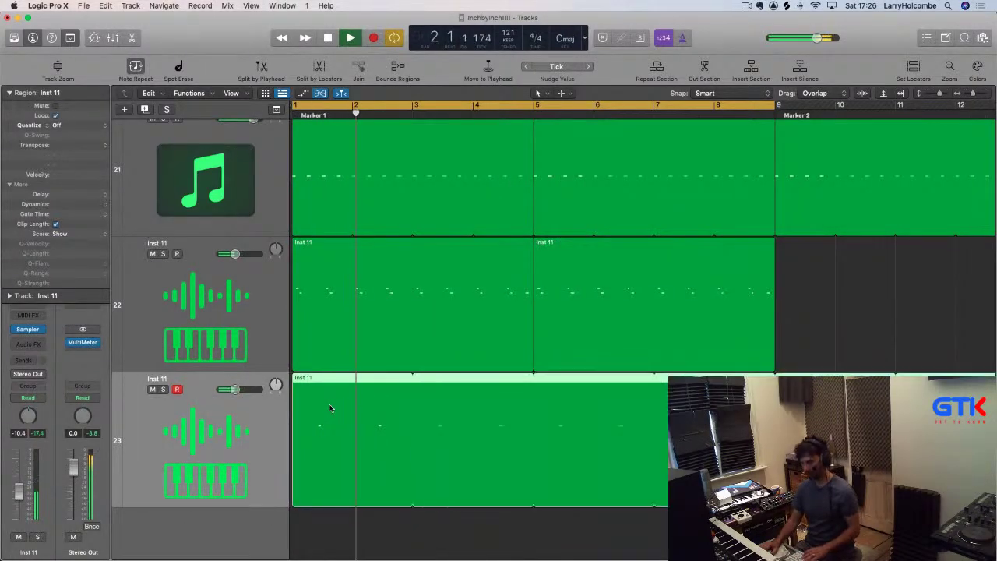
key("x")
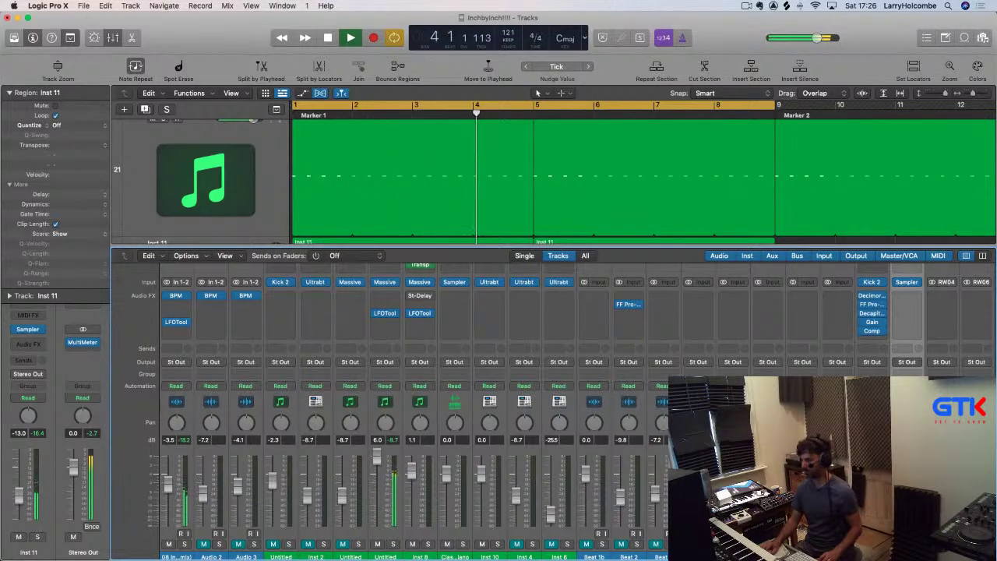
key("x")
Join the two Inst 11 regions on track 22 and examine the combined region's notes in the piano roll
left_click(479, 300)
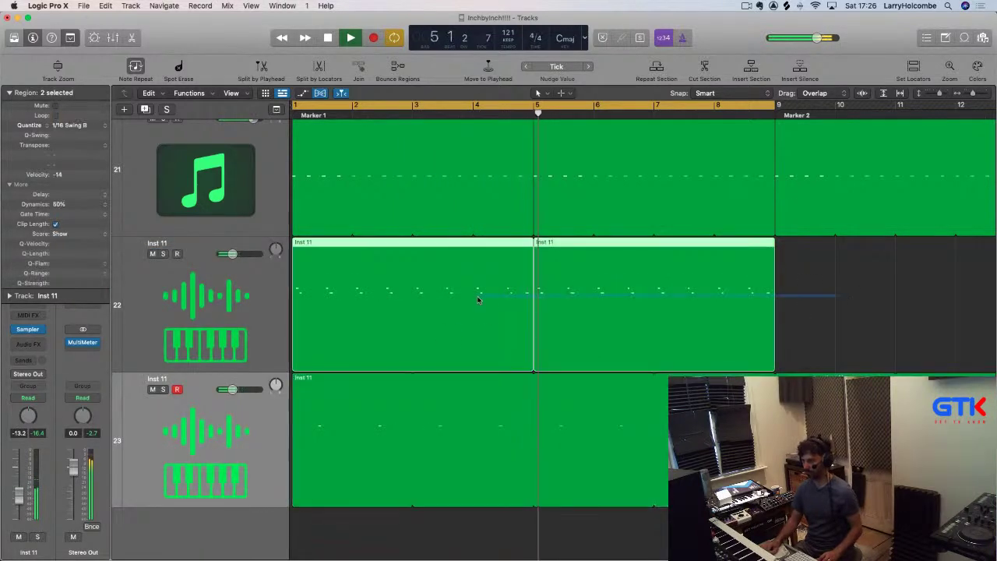
double_click(446, 293)
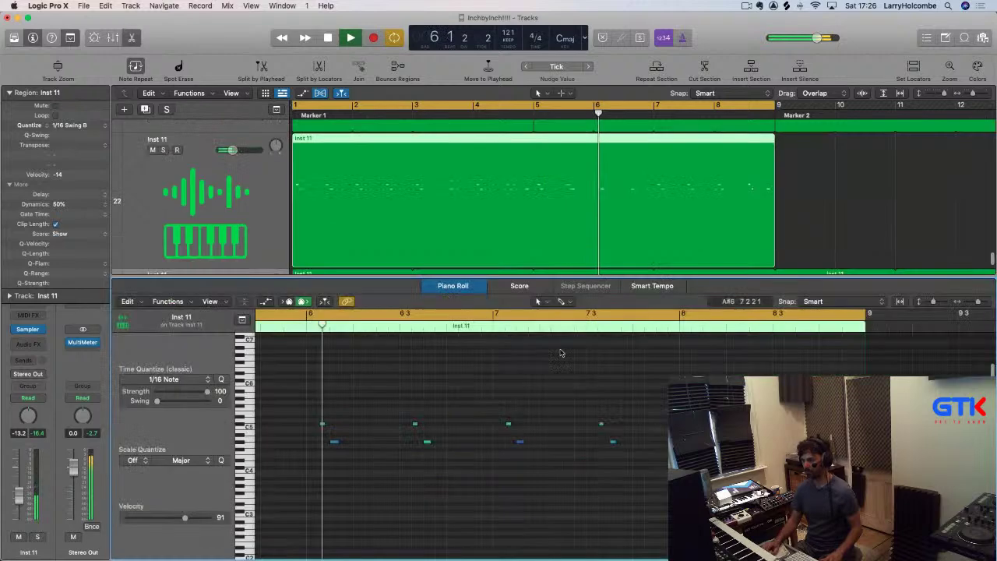
left_click_drag(508, 421, 484, 469)
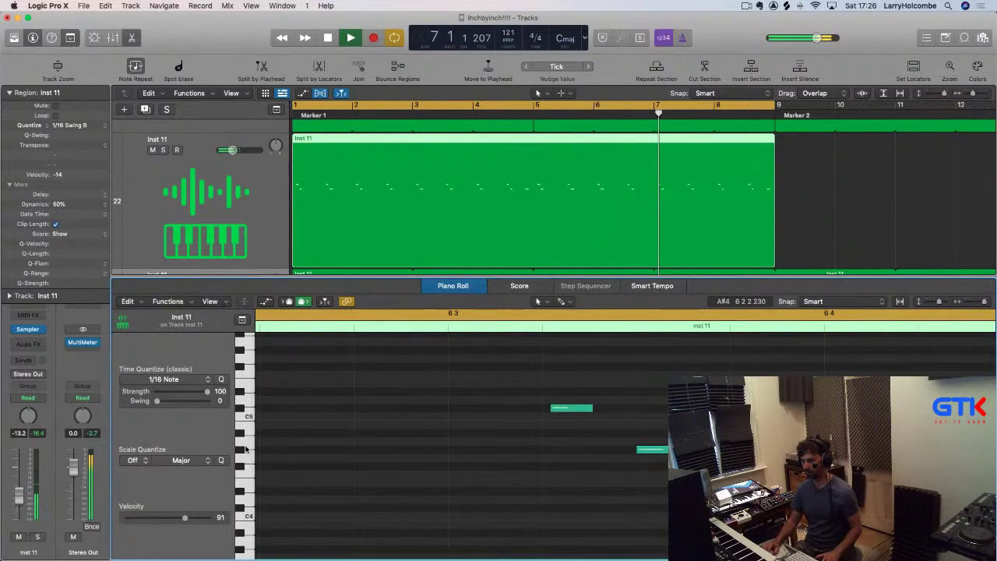
left_click(453, 440, "ctrl+alt")
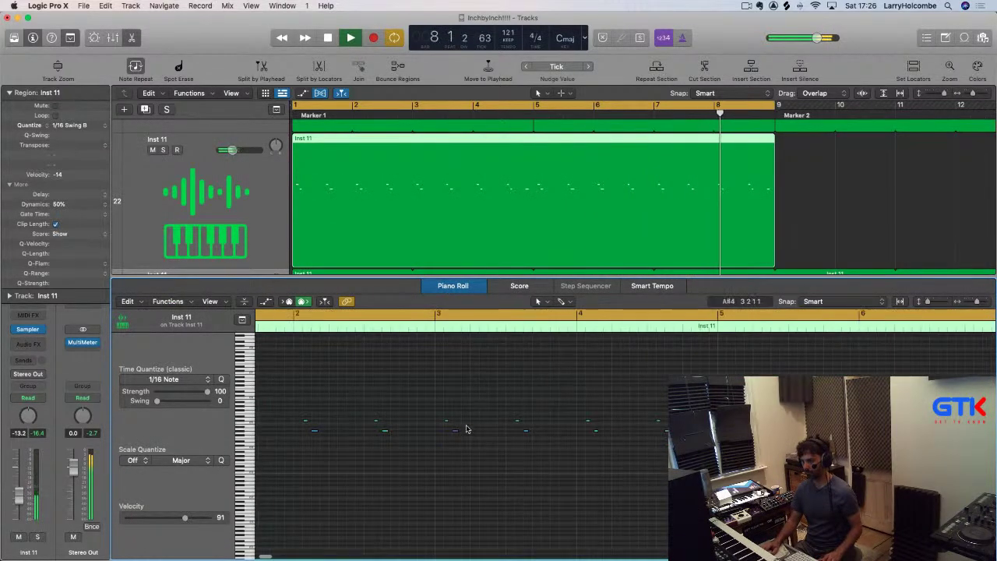
left_click(582, 499, "ctrl+alt")
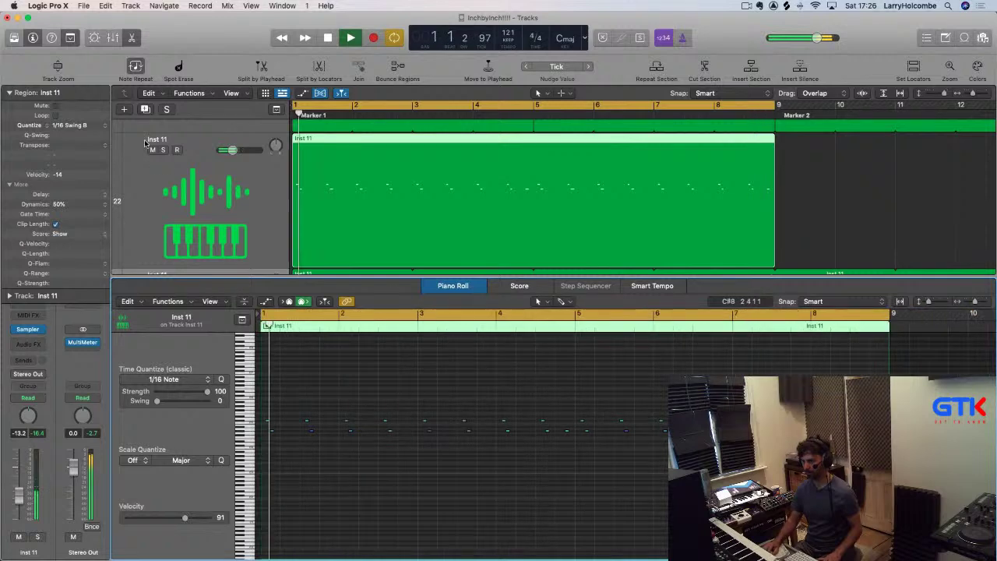
Solo Inst 11 to audition the hat patterns, close the piano roll, and clear the solo
left_click(163, 150)
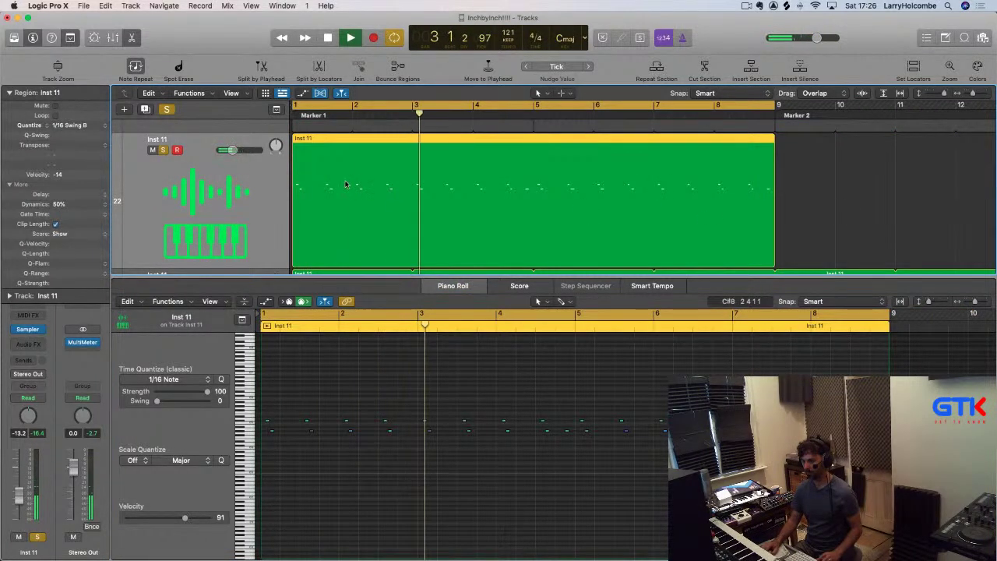
key("e")
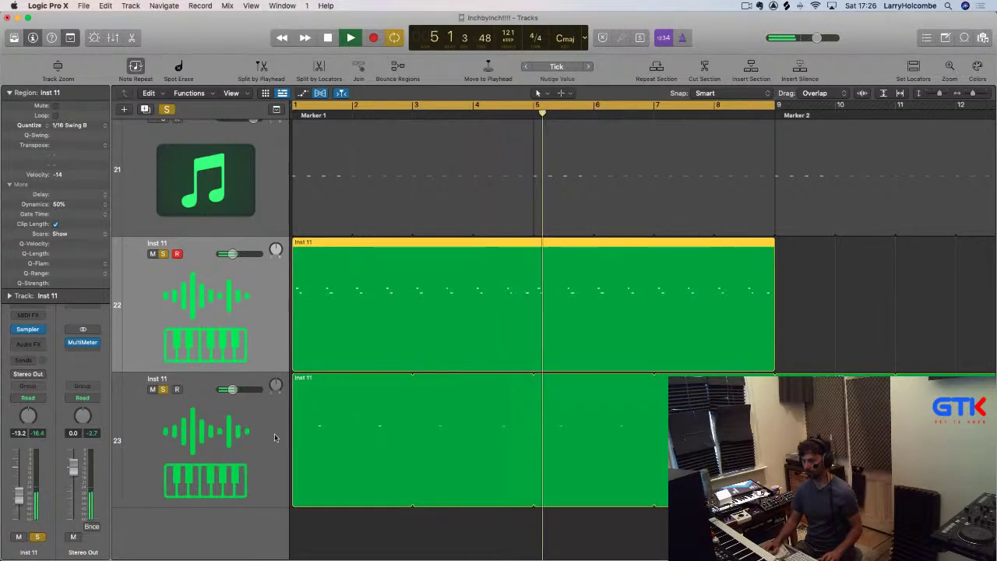
key("x")
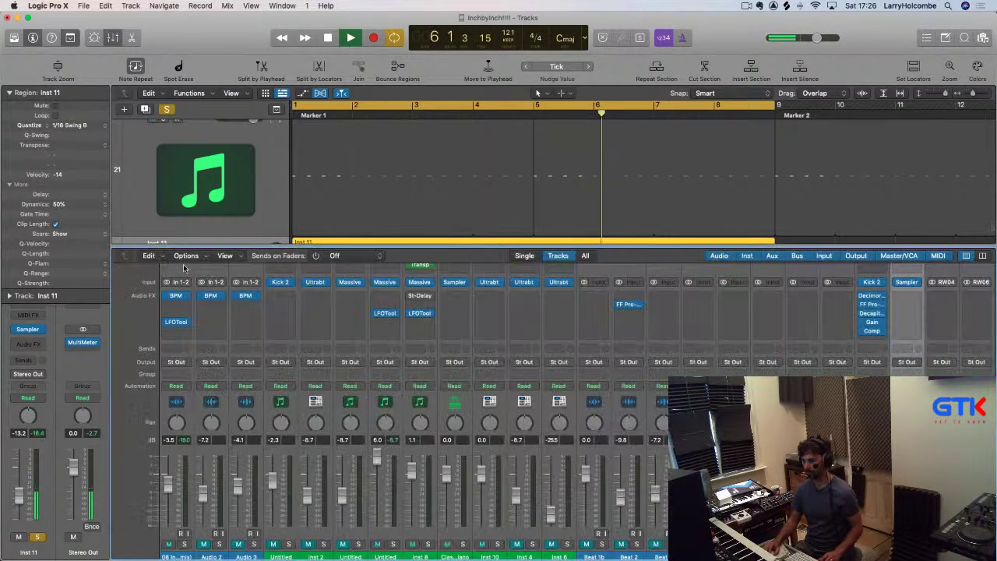
key("x")
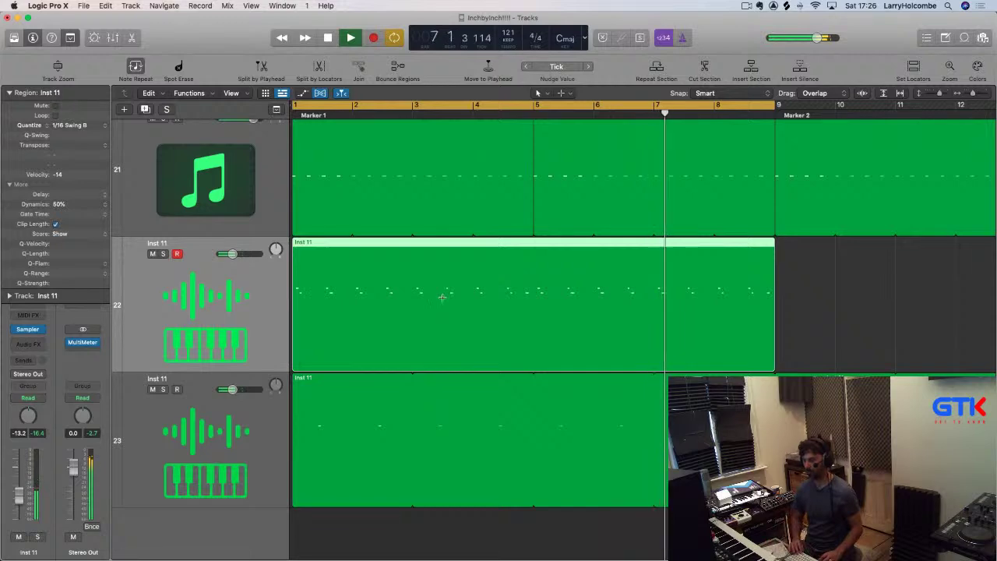
Zoom out the arrangement to examine the two Inst 11 regions alongside the other drum tracks during playback
key("z")
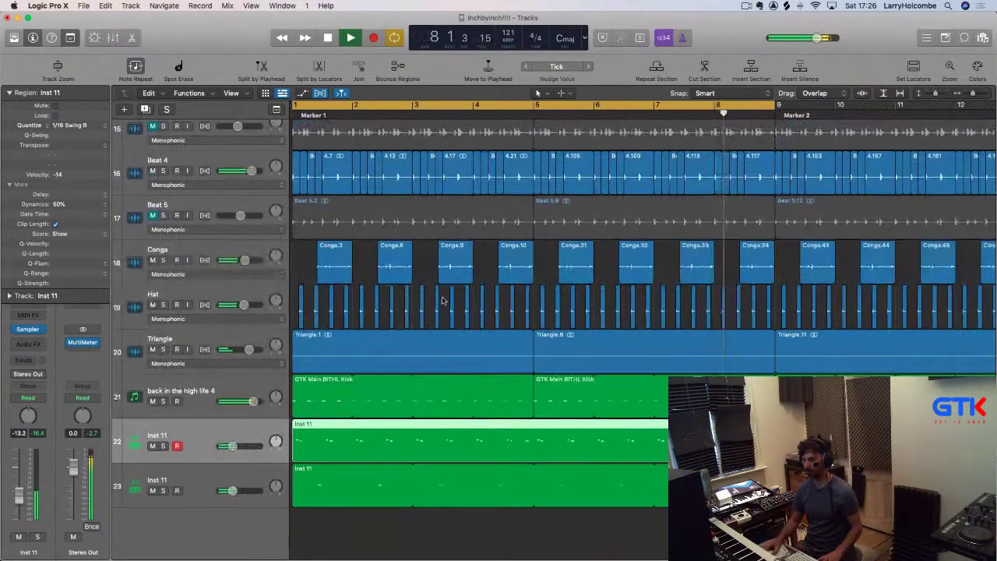
left_click(661, 438)
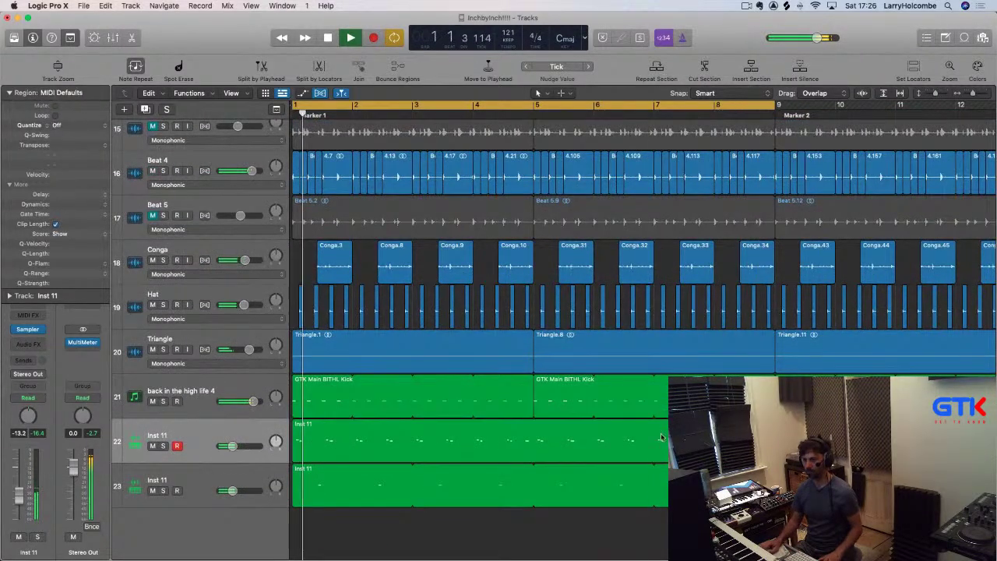
left_click(446, 439)
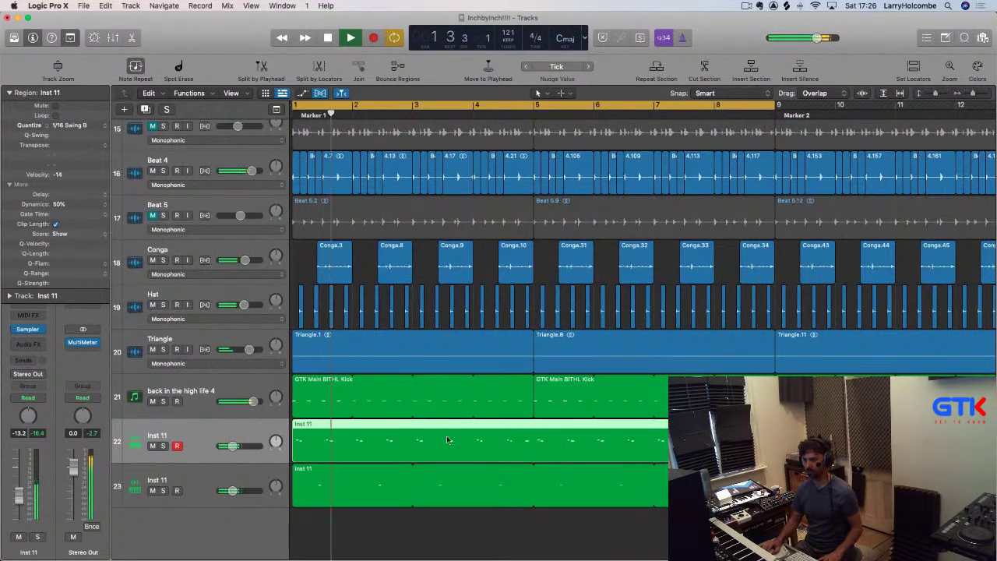
left_click(349, 498)
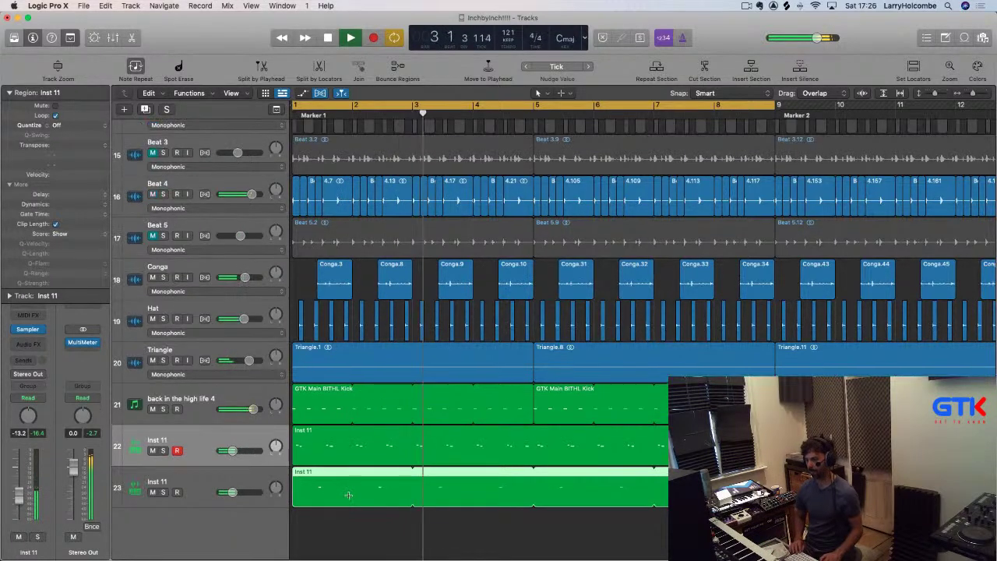
key("super+Up")
key("super+Left")
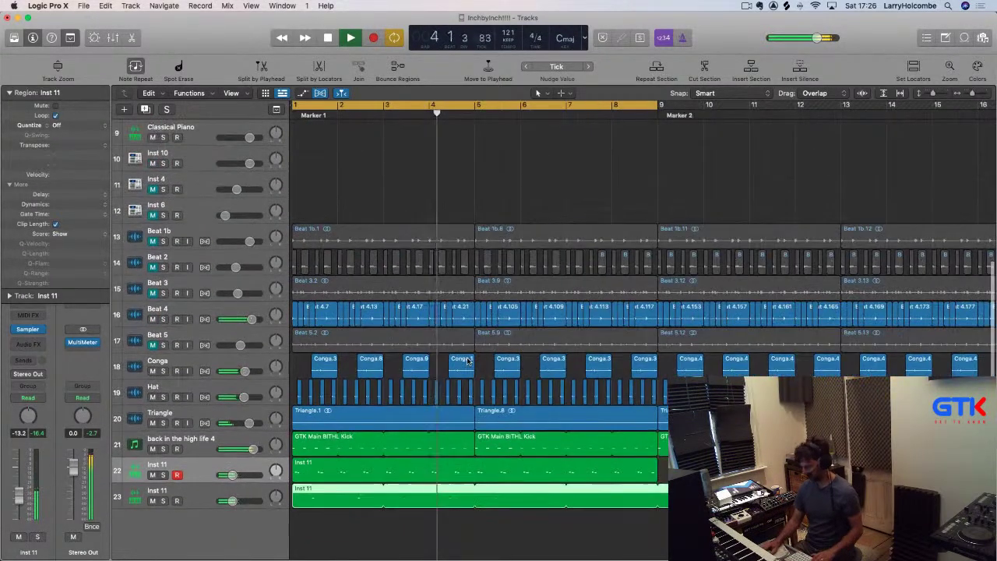
key("super+Left")
key("super+Up")
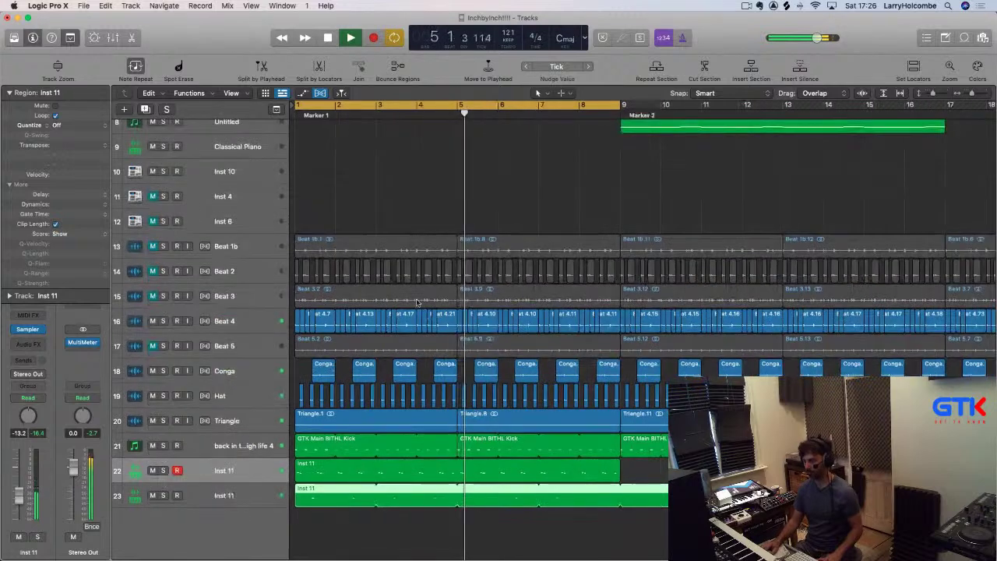
Lower the Inst 11 volume to -14.6 dB on track 23 and unmute the Beat 1b track
left_click(134, 484)
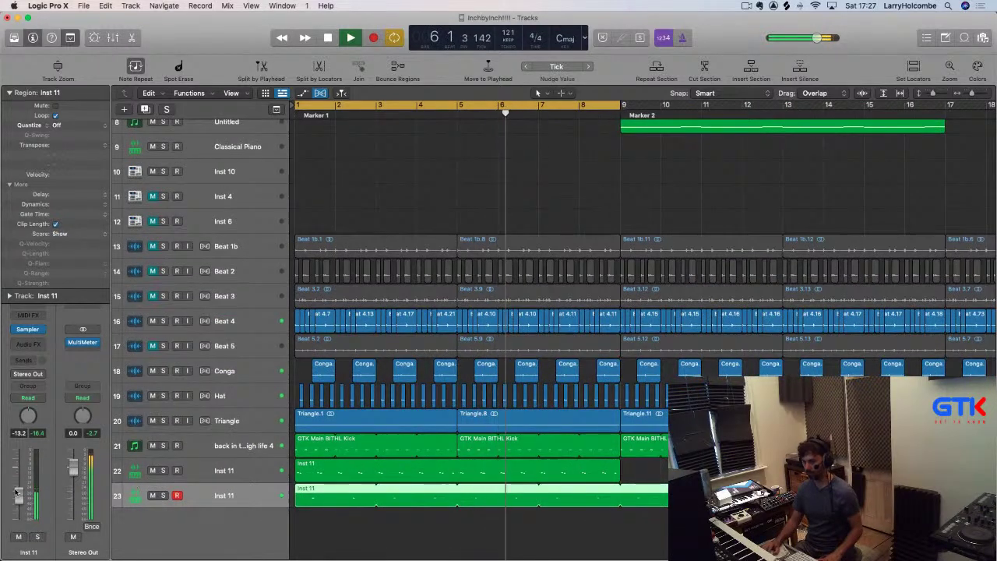
key("space")
left_click(162, 248)
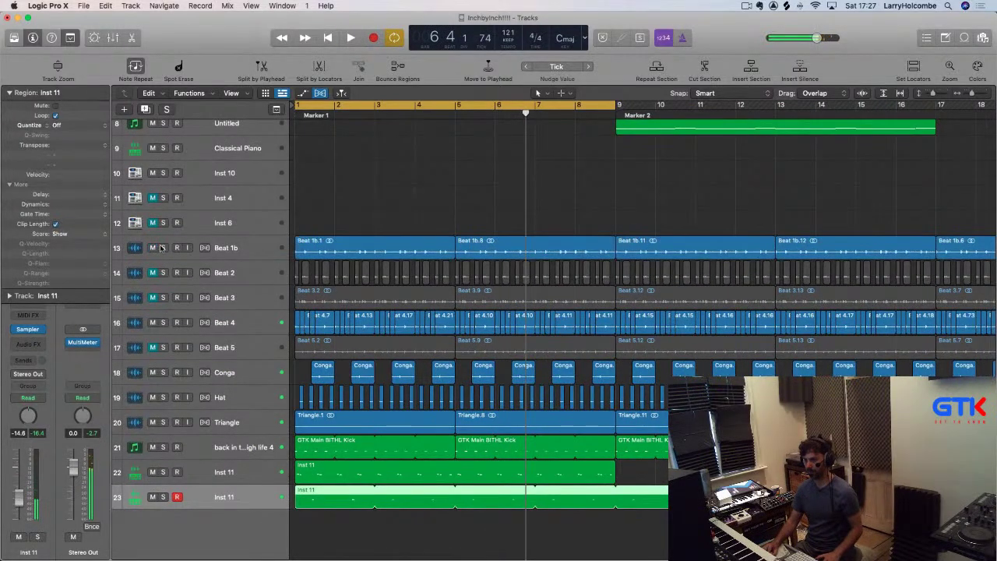
Solo the Beat 1b track to audition it from the start, clear the solo, and deselect all regions
left_click(162, 248)
key("Return")
key("space")
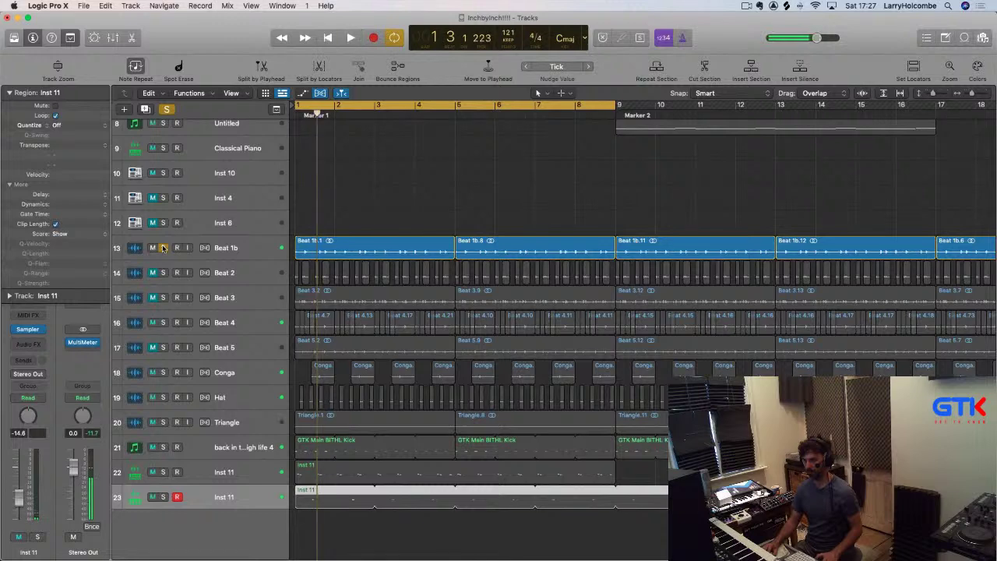
left_click(163, 248)
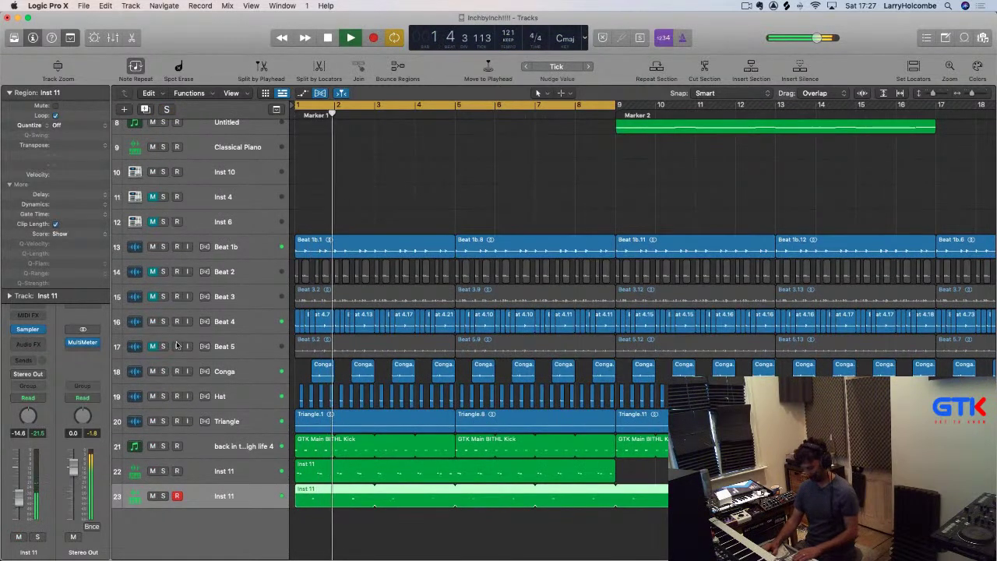
key("super+shift+a")
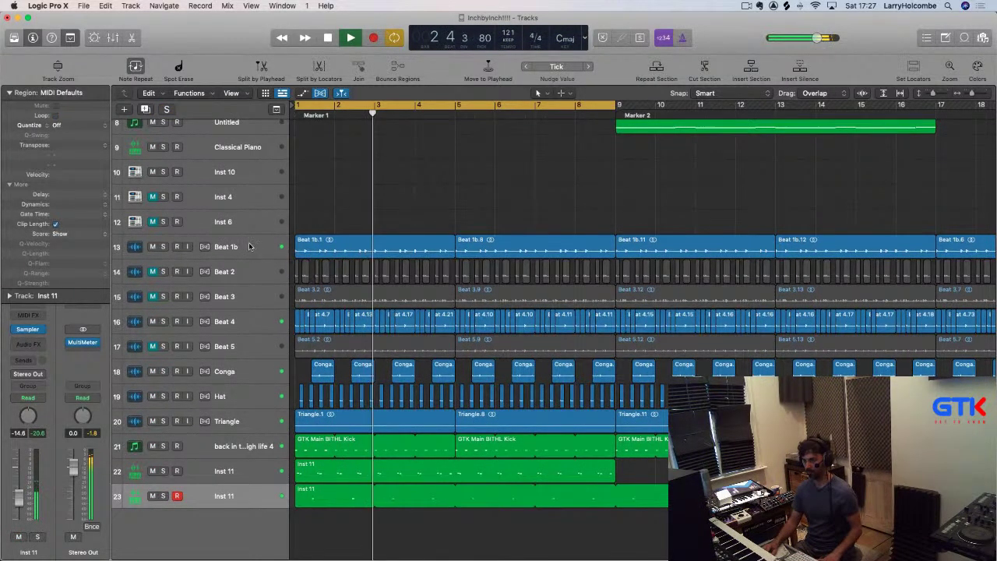
Insert FF Pro-Q 3 on the Beat 1b track, adjust its EQ curve during playback, and close the plug-in
left_click(250, 246)
left_click(26, 348)
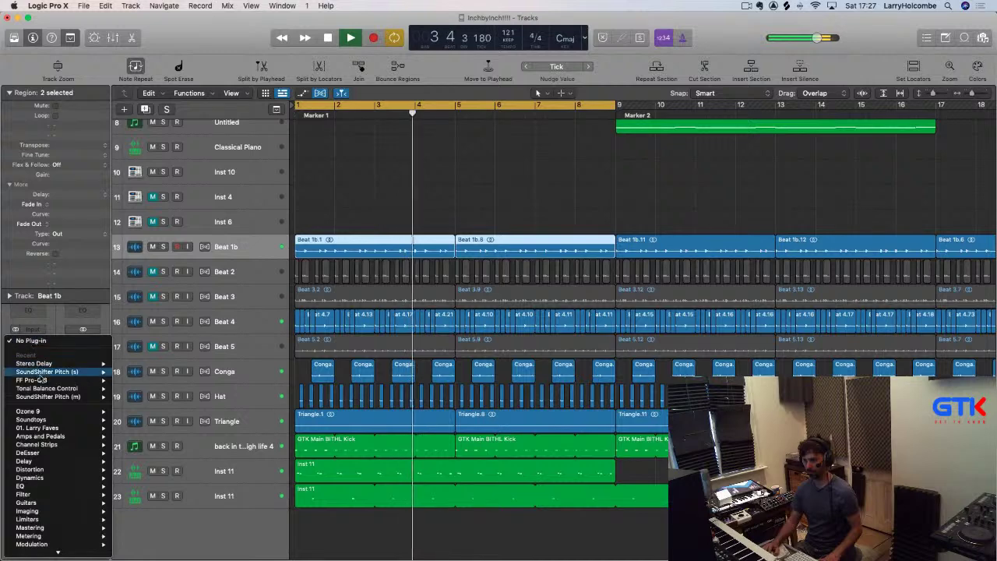
mouse_move(93, 380)
left_click(132, 379)
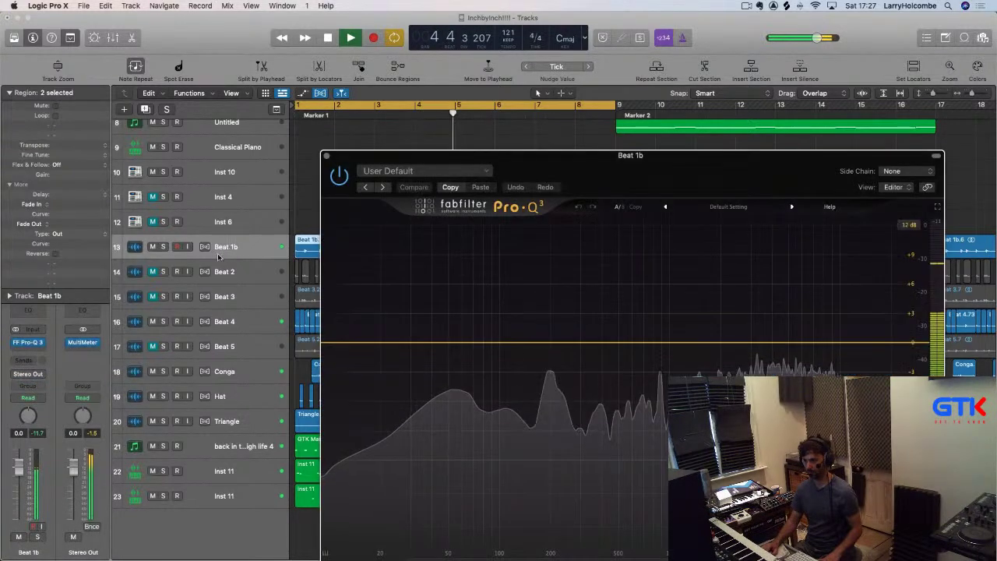
left_click_drag(335, 347, 719, 336)
key("super+w")
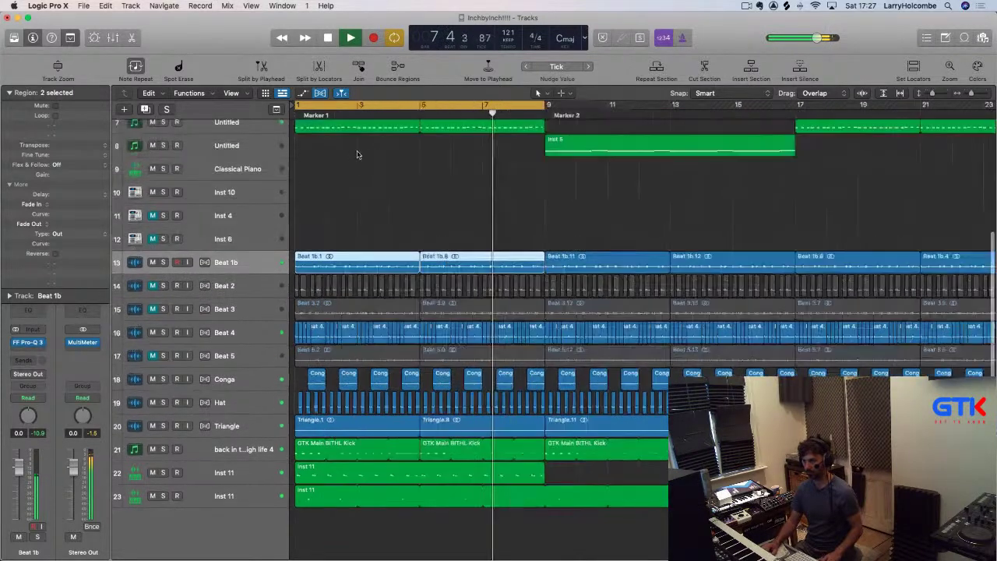
Mute Beat 1b, bring in Beat 2 in its place, and set the Beat 2 volume to -9.0 dB
key("z")
key("space")
left_click(232, 293)
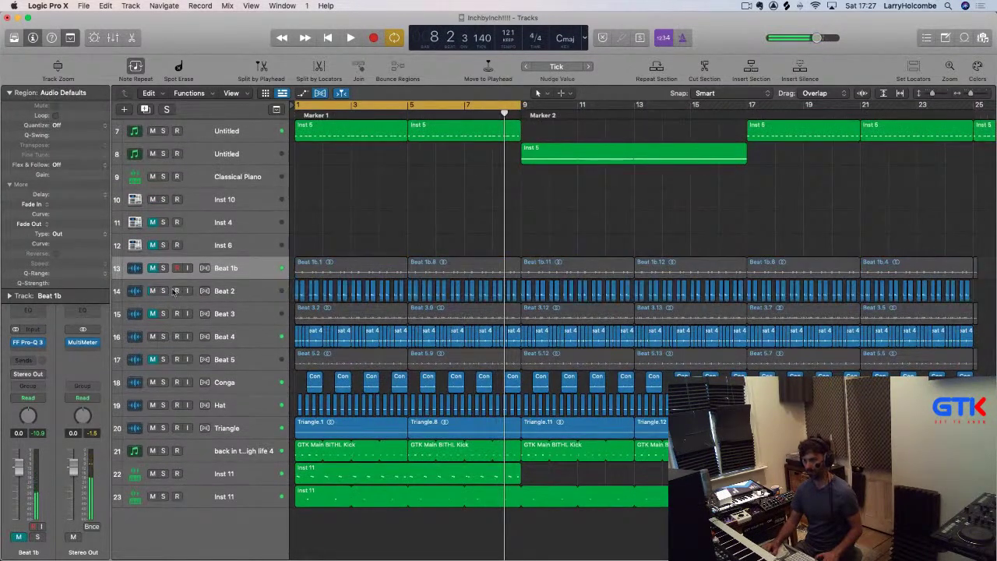
key("shift+space")
mouse_move(34, 481)
left_mouse_down()
mouse_move(27, 418)
mouse_move(19, 485)
left_mouse_up()
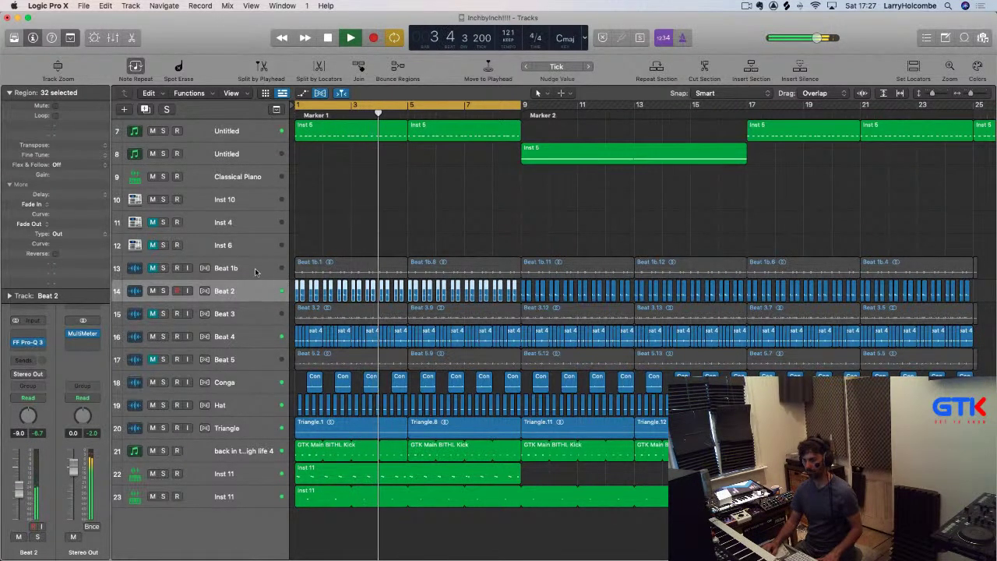
Mute Beat 2, audition Beat 3 with the groove, and mute Beat 3 again
key("space")
left_click(153, 313)
key("space")
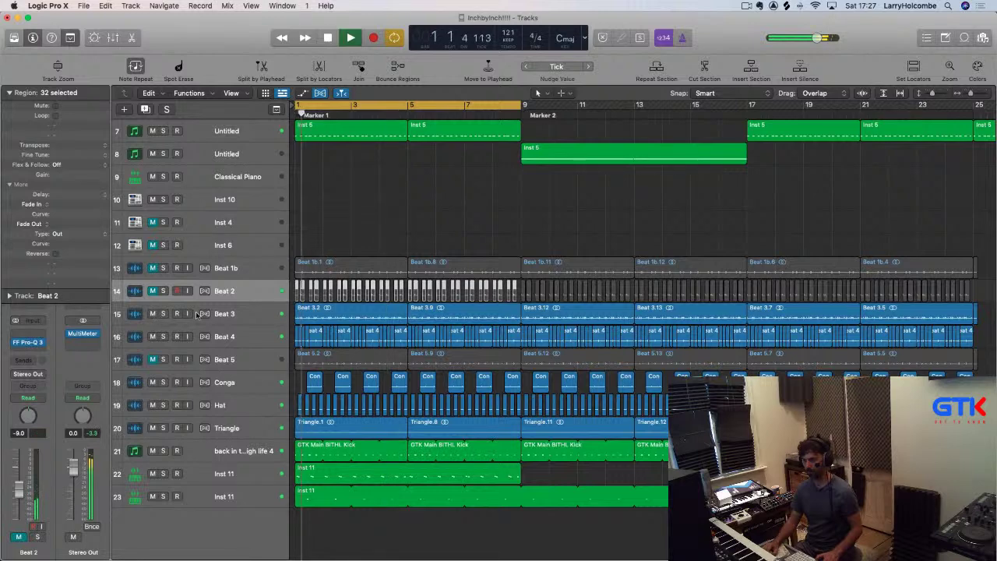
left_click(238, 313)
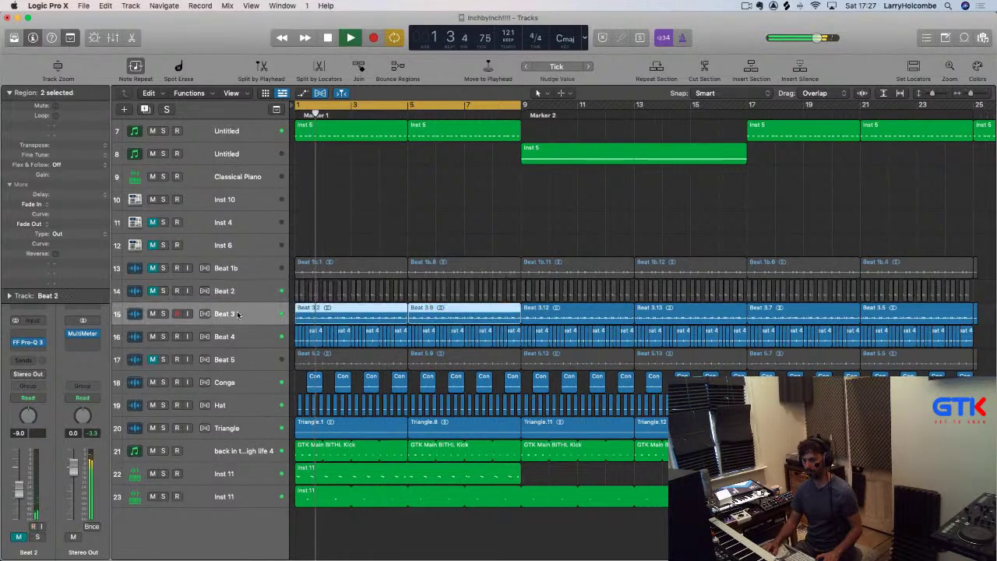
left_click(152, 313)
key("space")
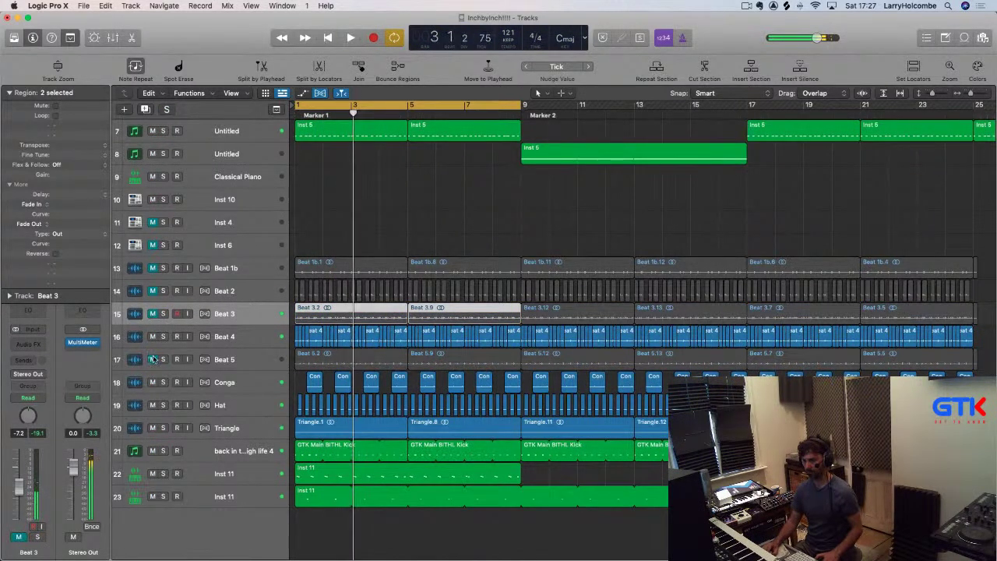
Unmute Beat 5 and audition it in the groove with and without Beat 4
left_click(153, 359)
key("space")
left_click(238, 359)
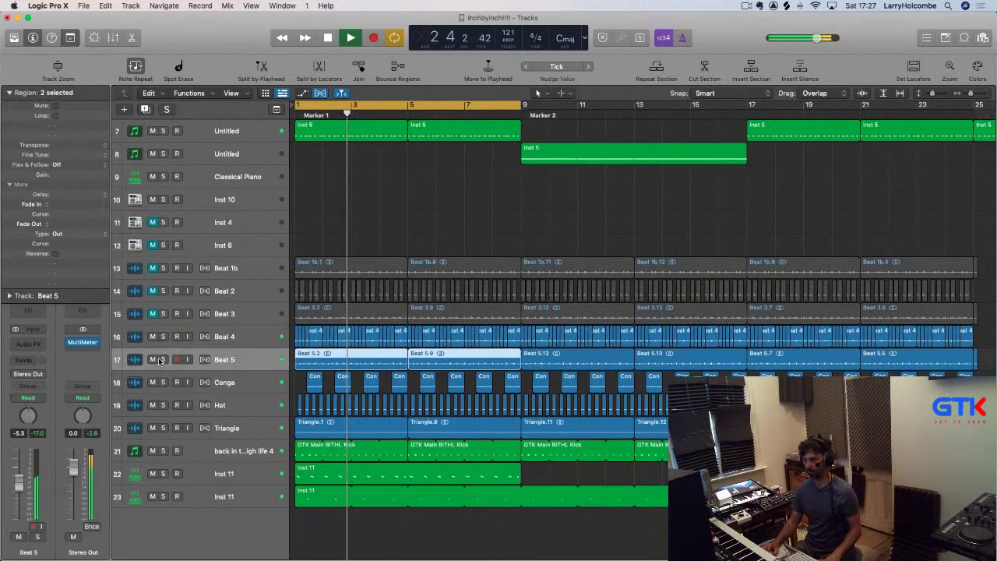
left_click(335, 249)
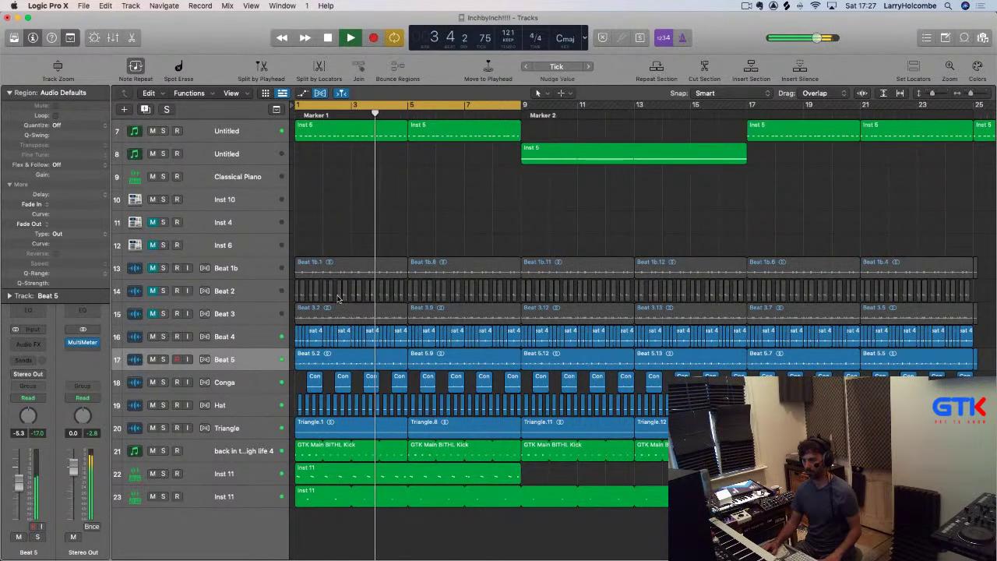
left_click(152, 335)
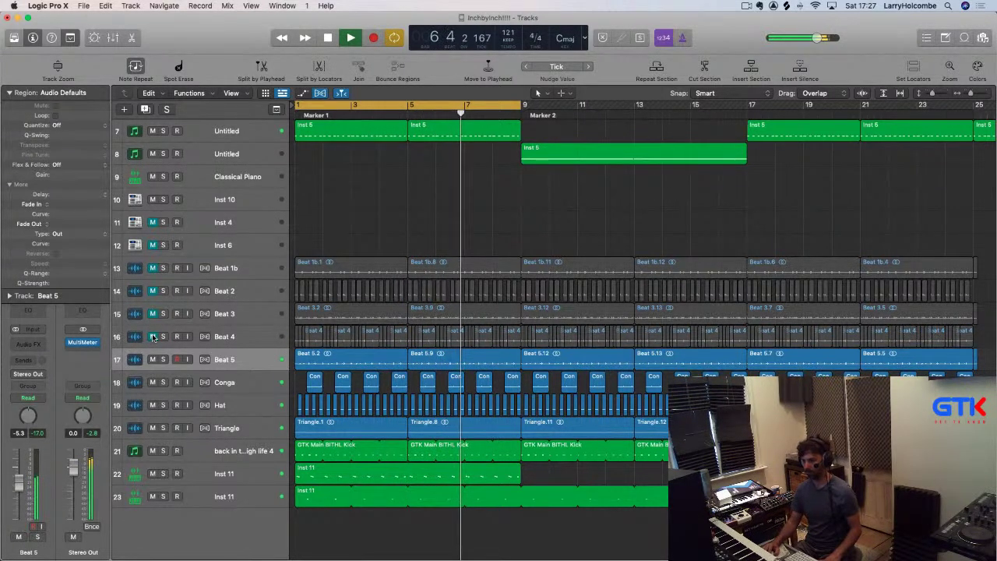
left_click(153, 336)
Mute Beat 5 and delete the track together with its regions
left_click(154, 359)
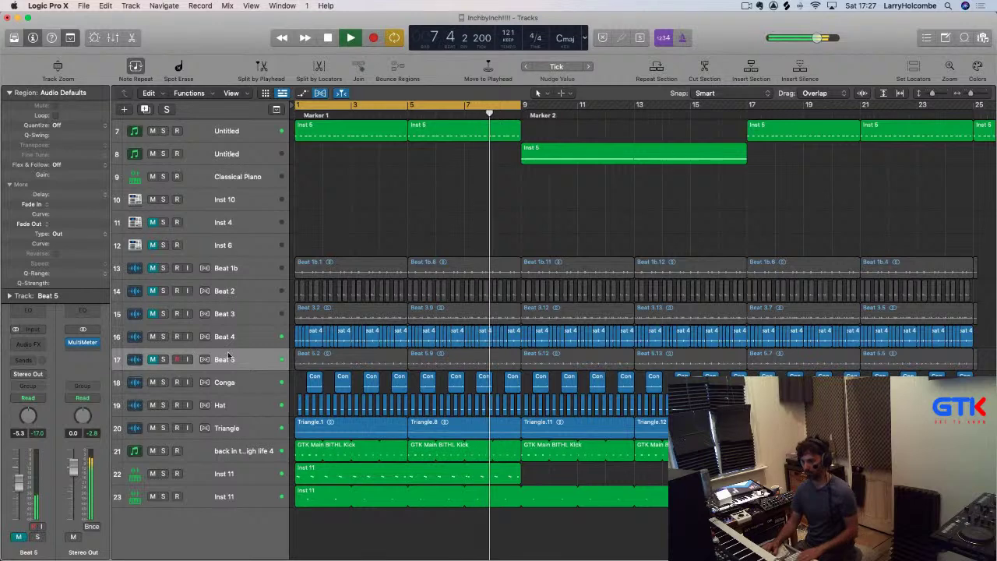
key("super+BackSpace")
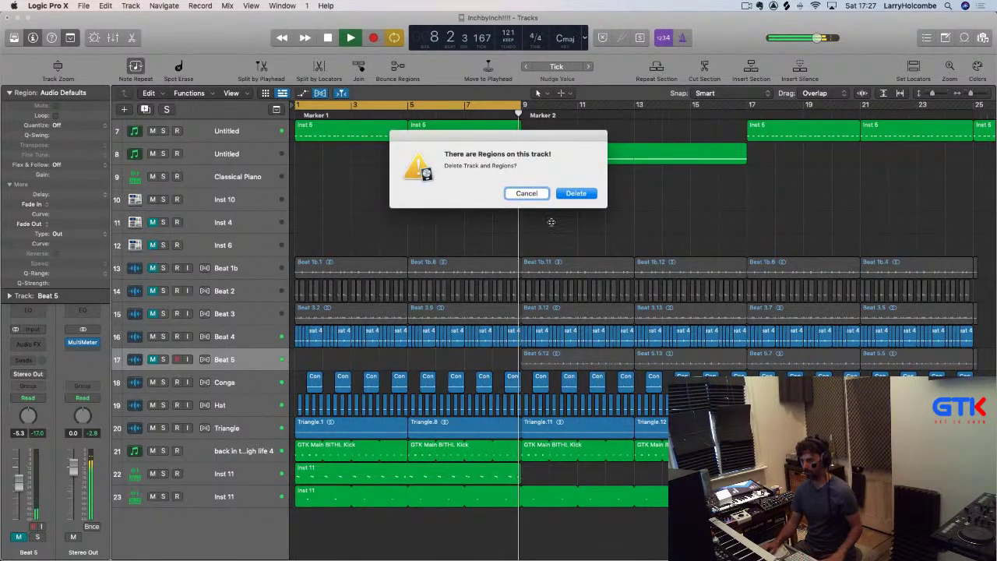
key("Return")
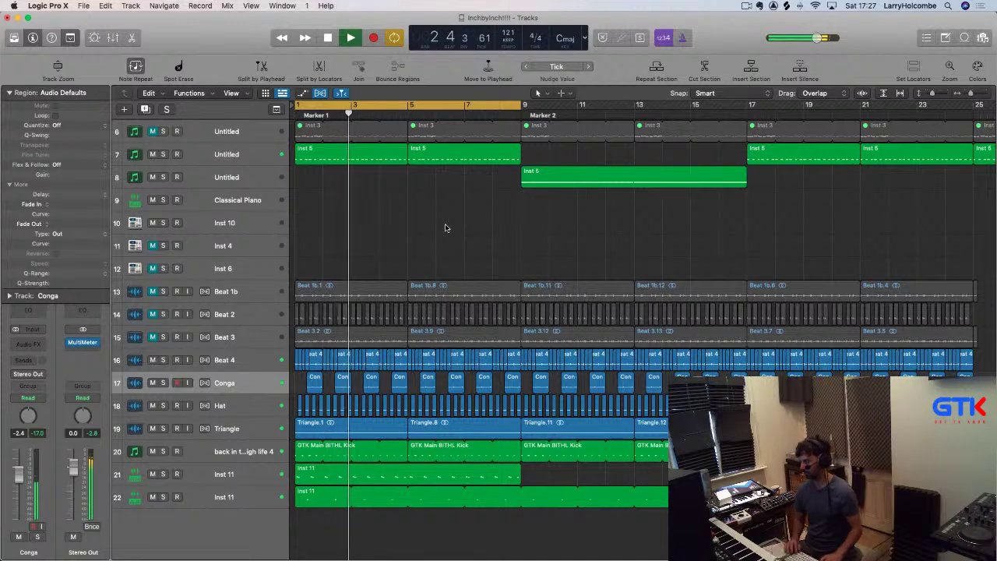
Examine the full arrangement across all tracks during playback
key("super+Up")
key("super+Up")
key("super+Up")
key("super+Up")
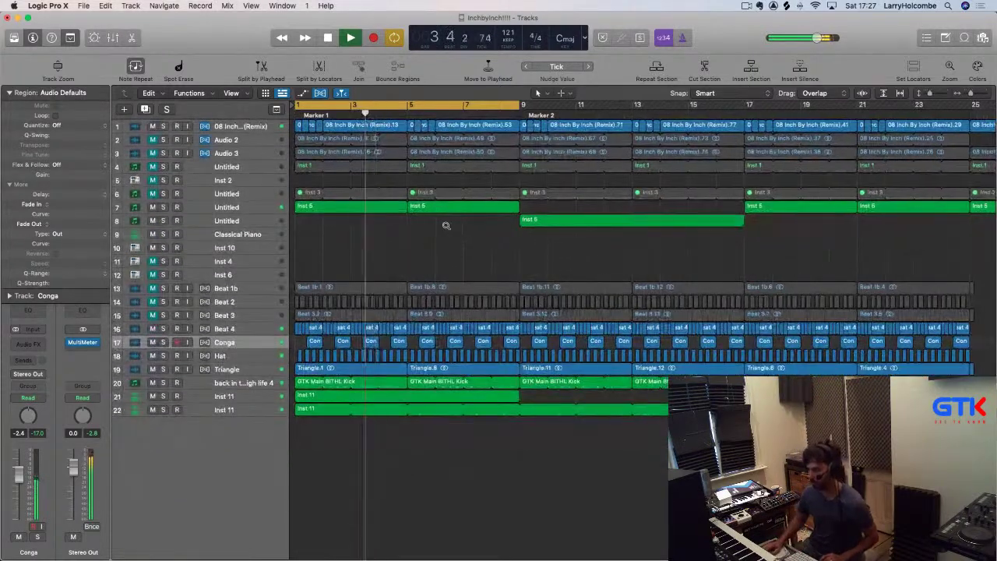
key("super+Up")
key("super+Left")
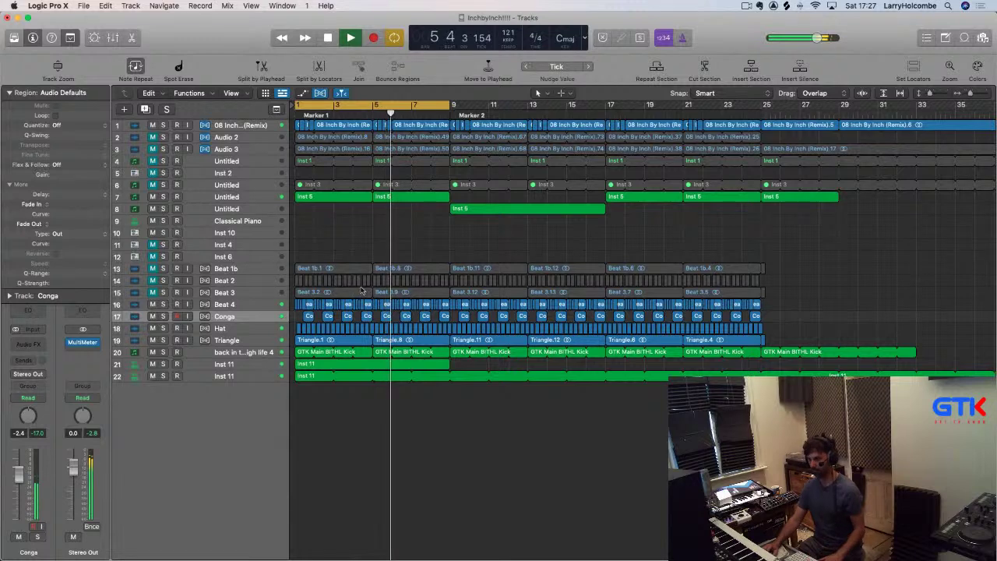
Set the Inst 11 region on track 22 to a velocity of -33 and a delay of +6 ticks
key("z")
scroll(419, 456, "left", 10)
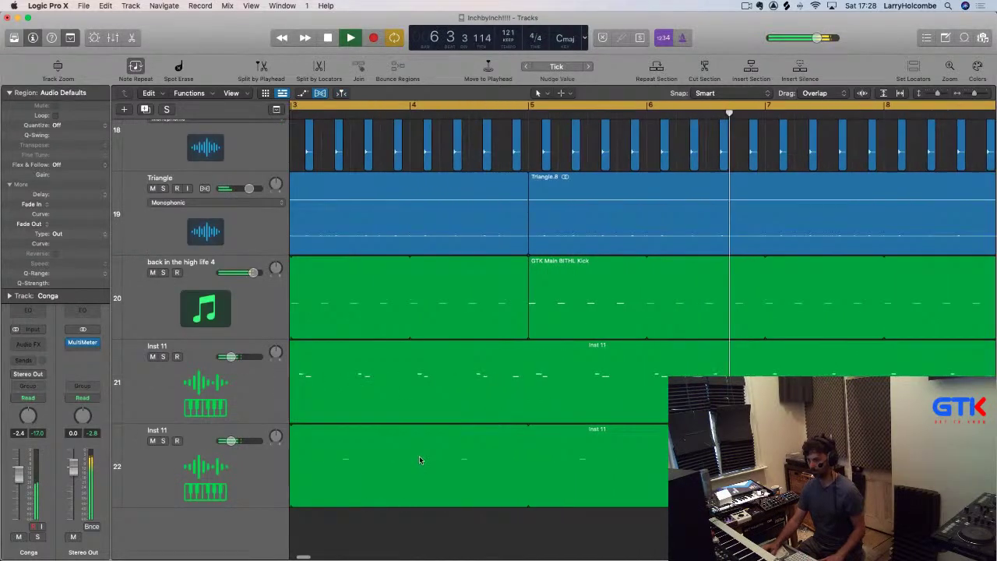
left_click(371, 450)
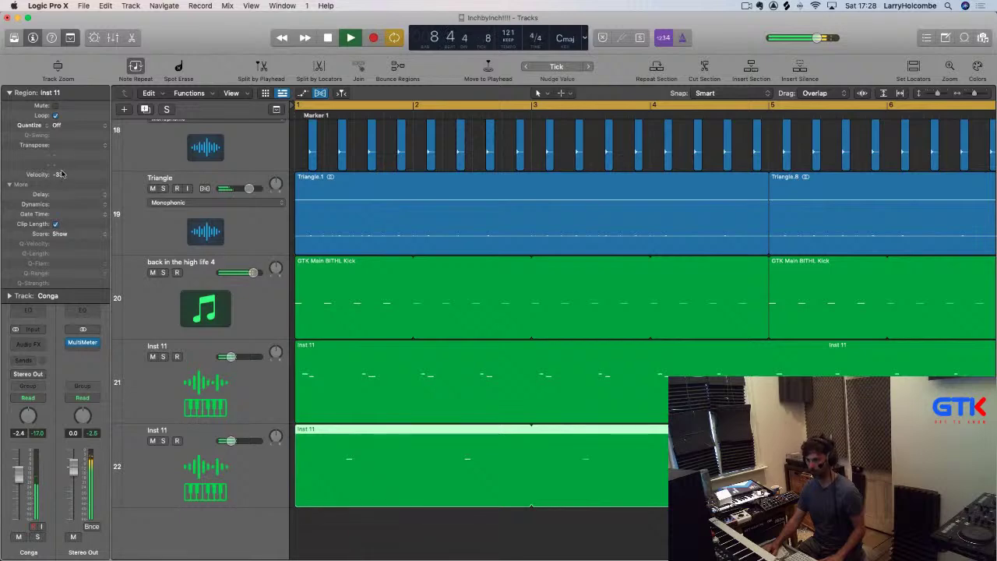
key("space")
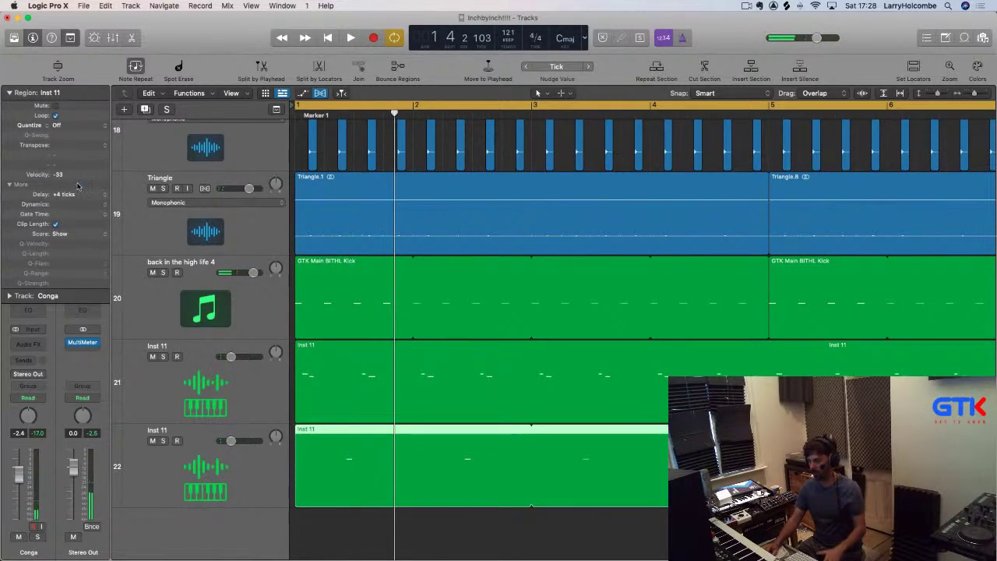
left_click_drag(68, 188, 67, 187)
key("space")
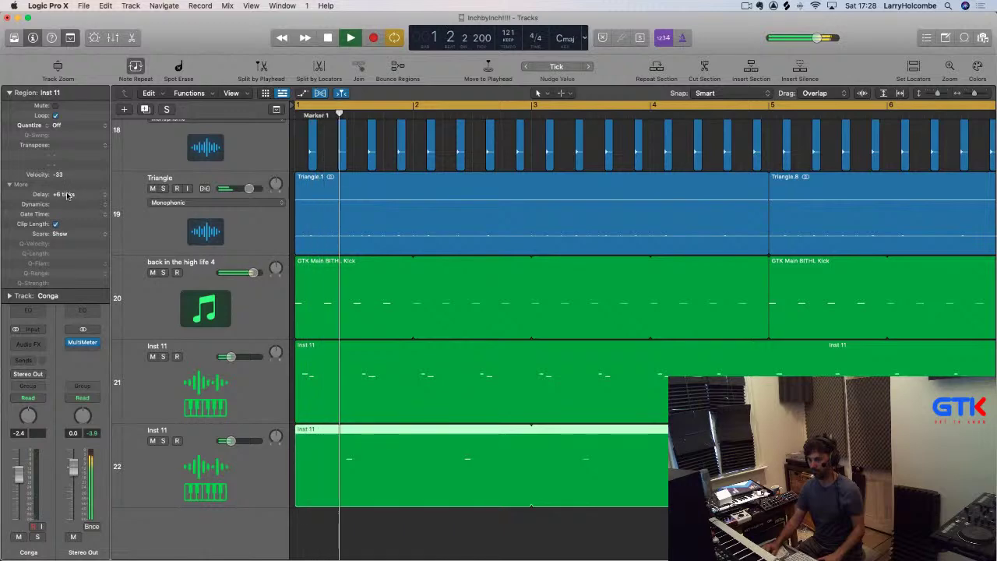
Set the Inst 11 region on track 21 to a velocity of -3 and a delay of -1/192
left_click(379, 384)
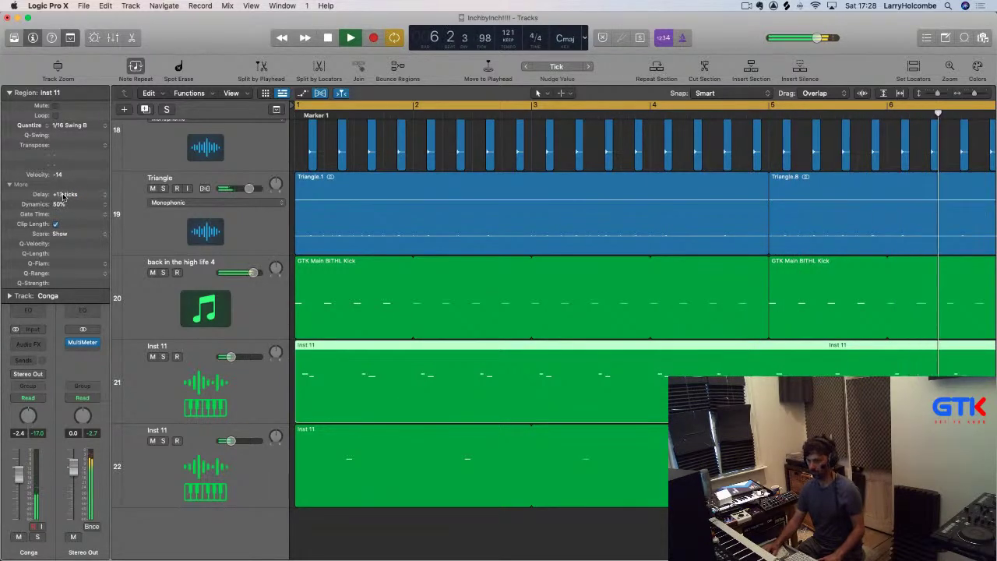
left_click_drag(65, 196, 70, 240)
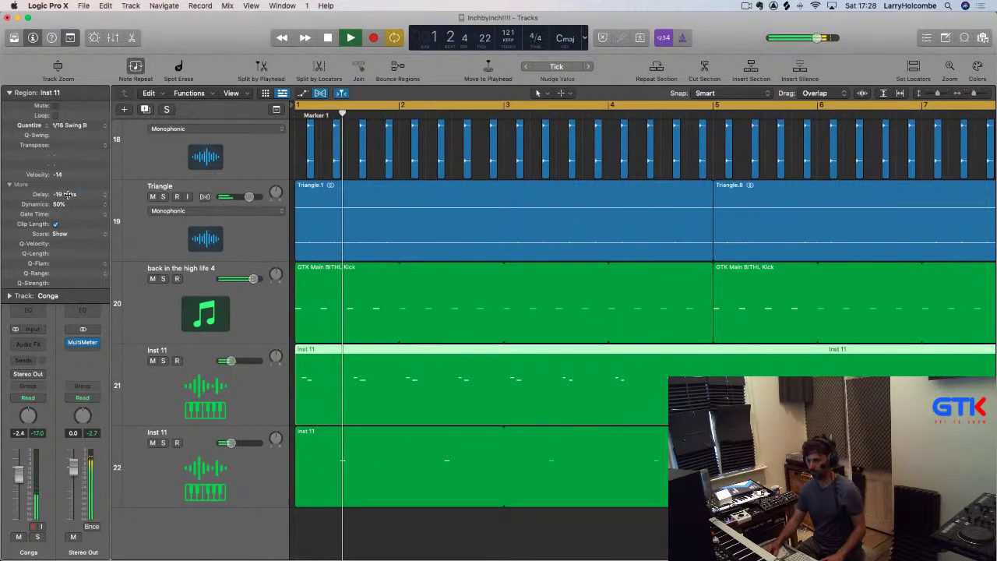
left_click(257, 397)
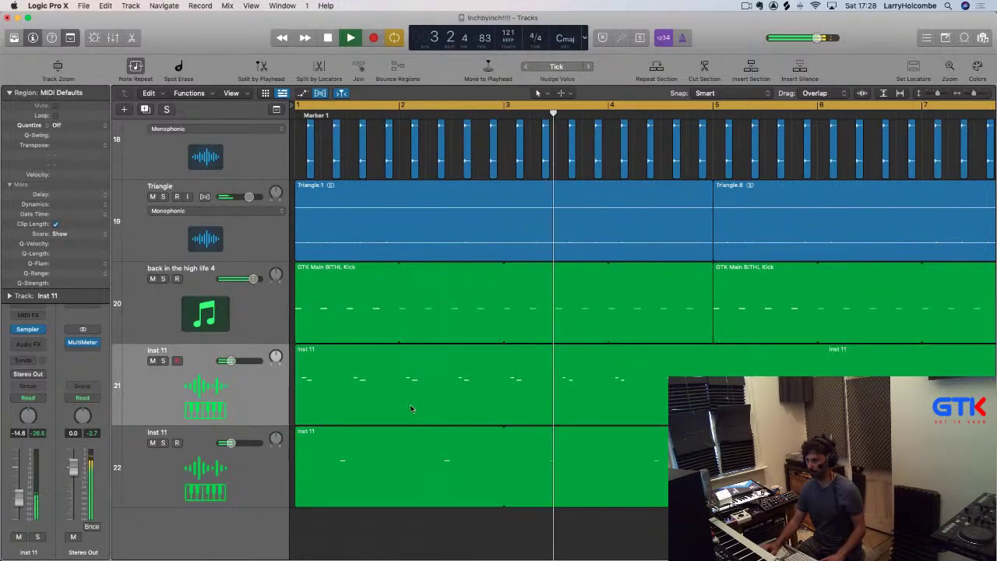
left_click_drag(62, 174, 68, 173)
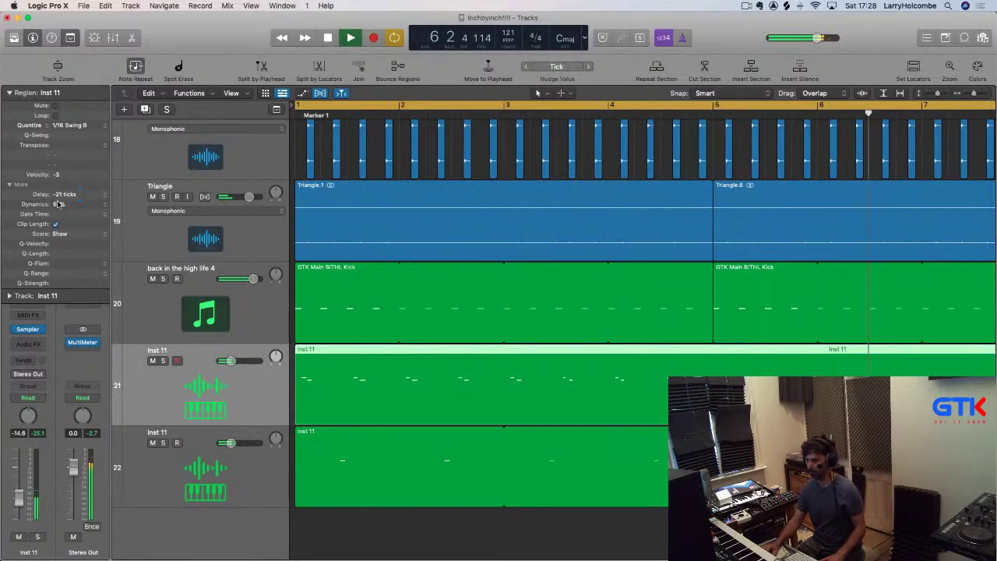
scroll(412, 250, "down", 5)
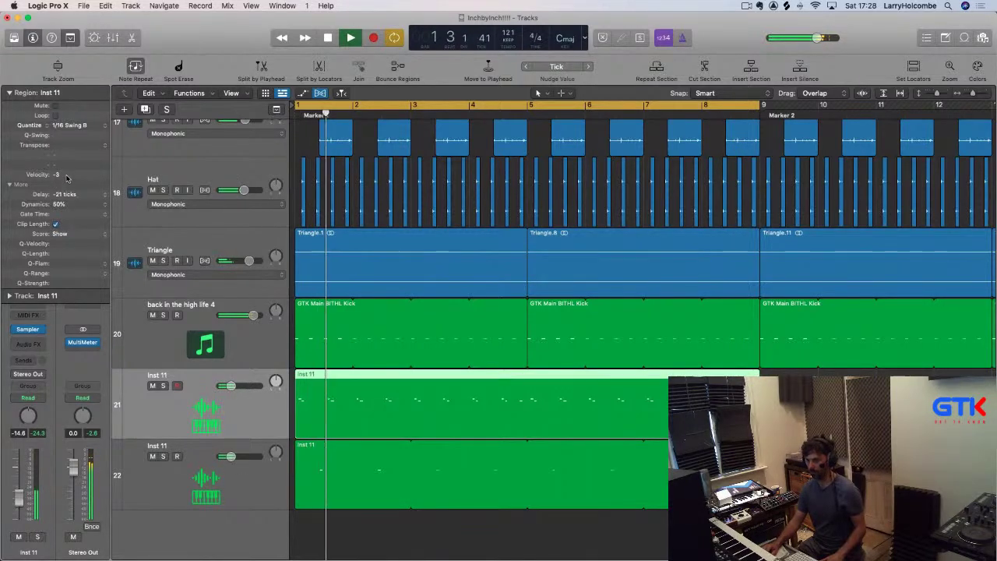
left_click_drag(65, 193, 65, 193)
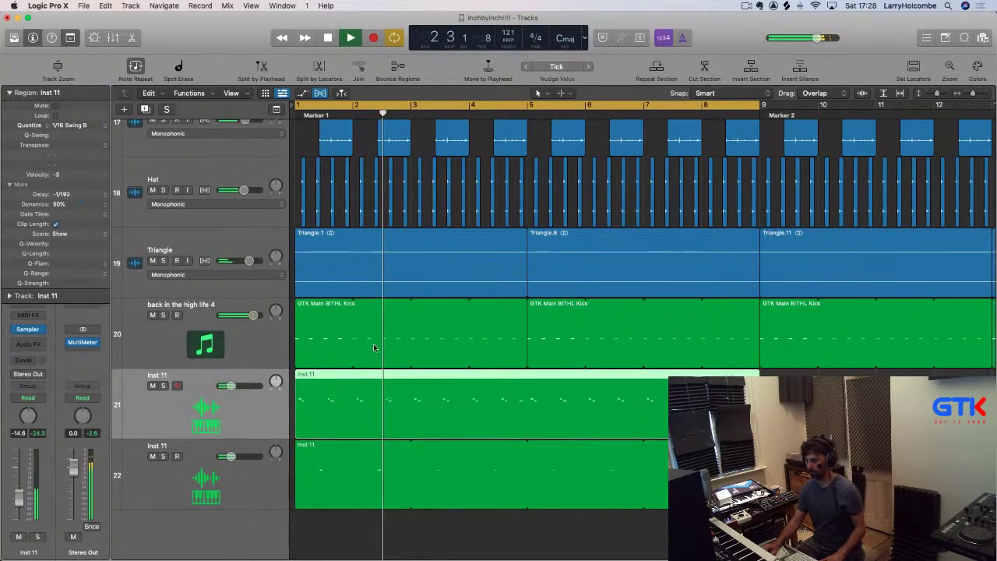
Select the 18 G#4 notes of the track 21 Inst 11 region in the piano roll and set their length to 0 0 1 0
double_click(374, 397)
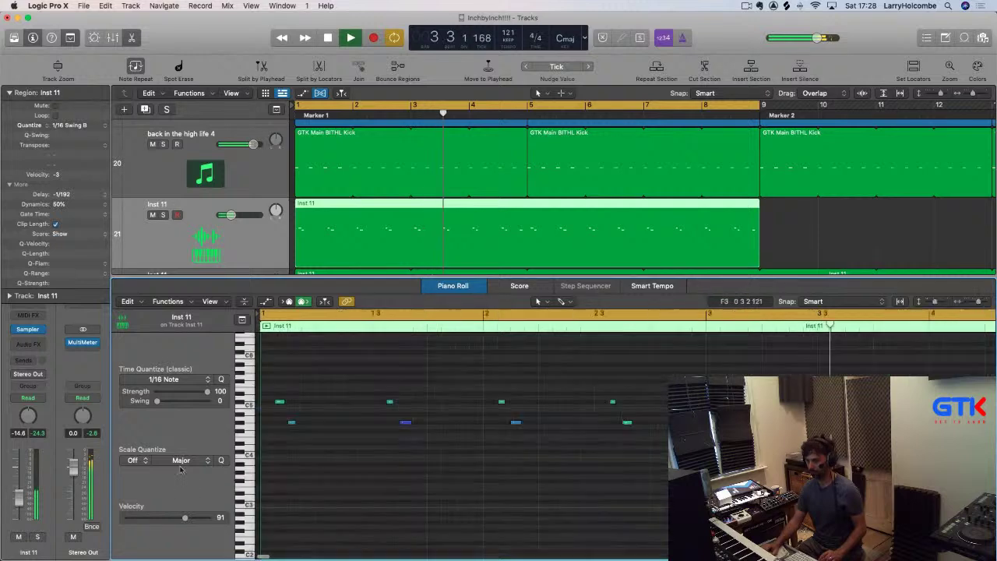
key("space")
key("super+a")
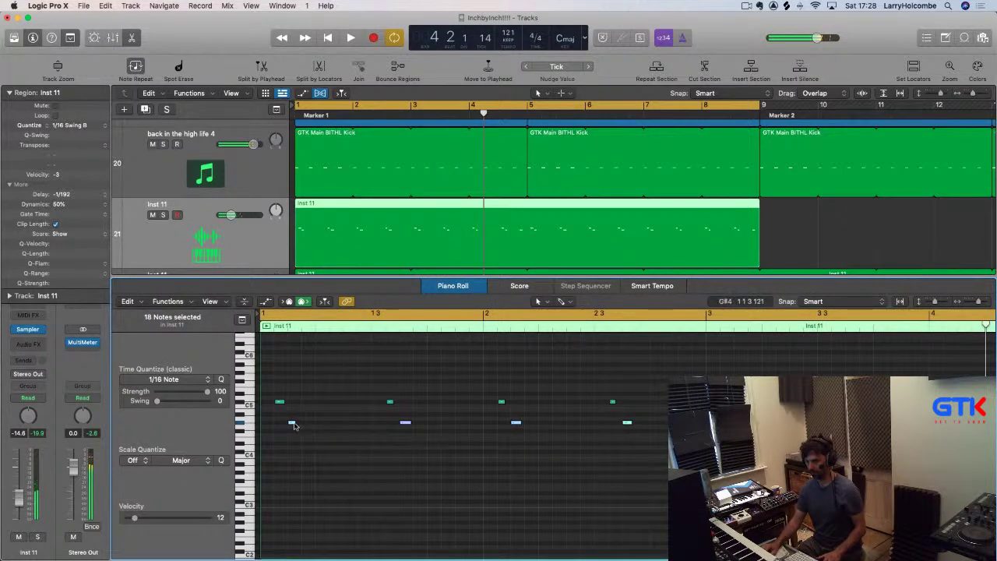
mouse_move(293, 424)
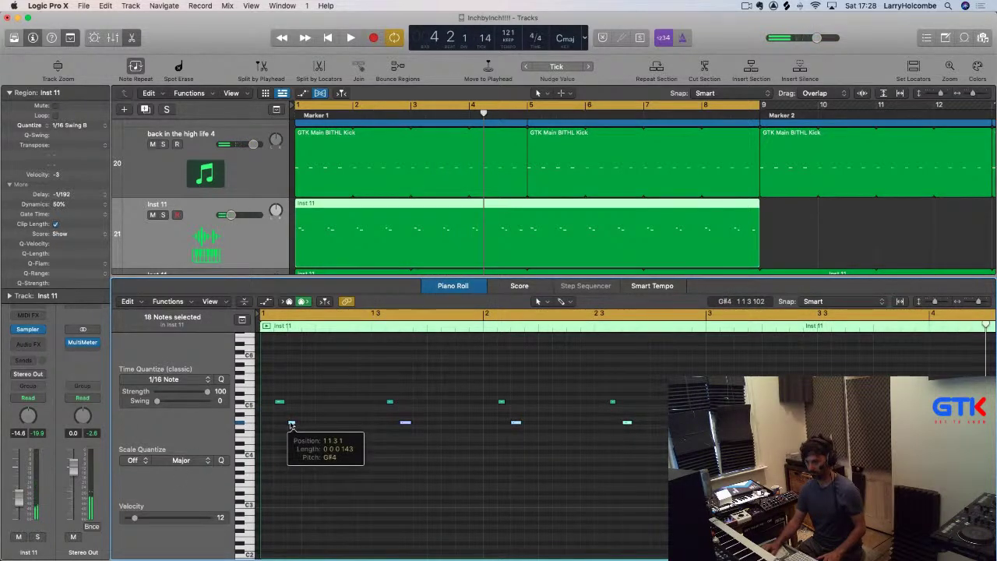
left_click_drag(412, 425, 426, 425)
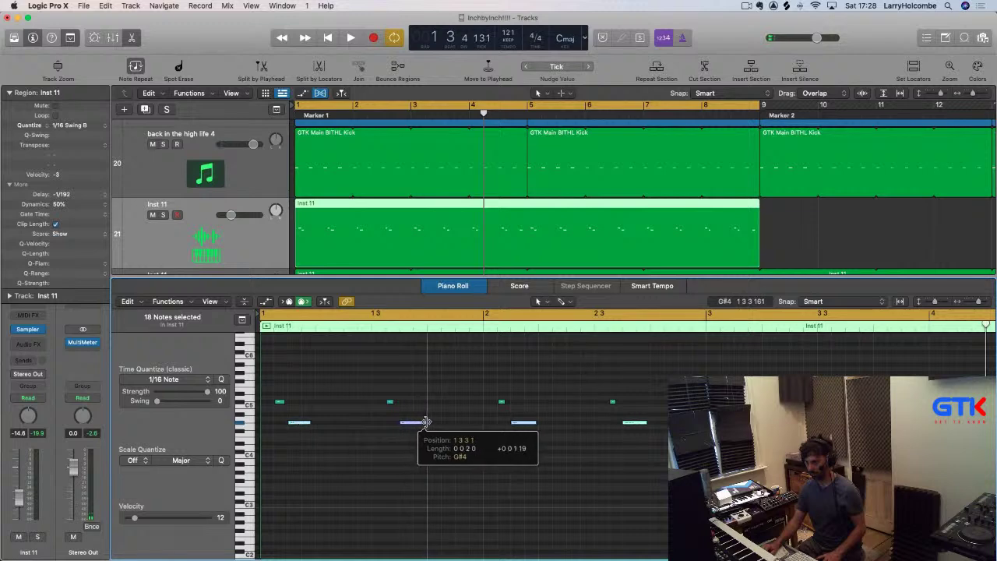
key("space")
left_click_drag(315, 424, 301, 422)
mouse_move(302, 421)
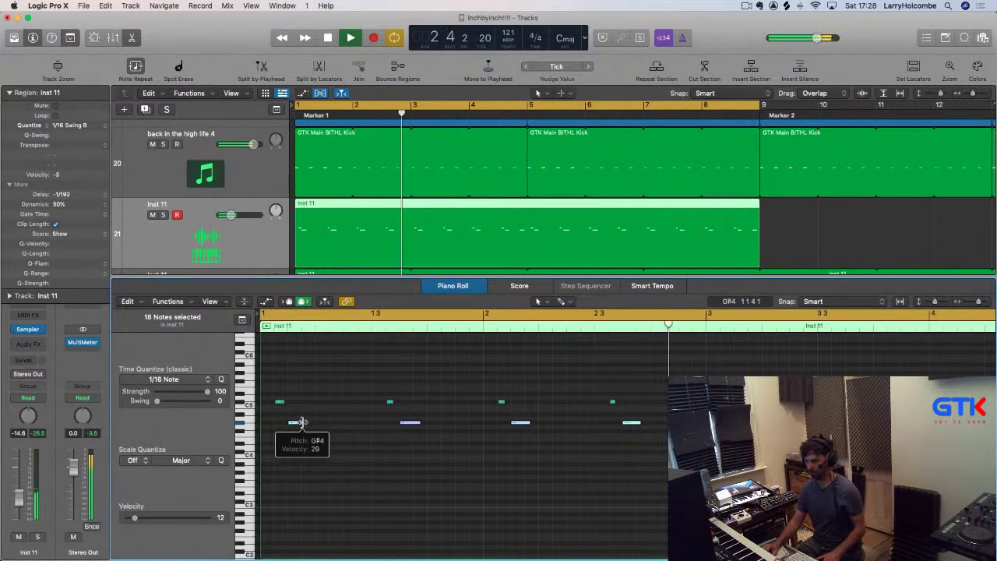
left_click_drag(302, 421, 300, 423)
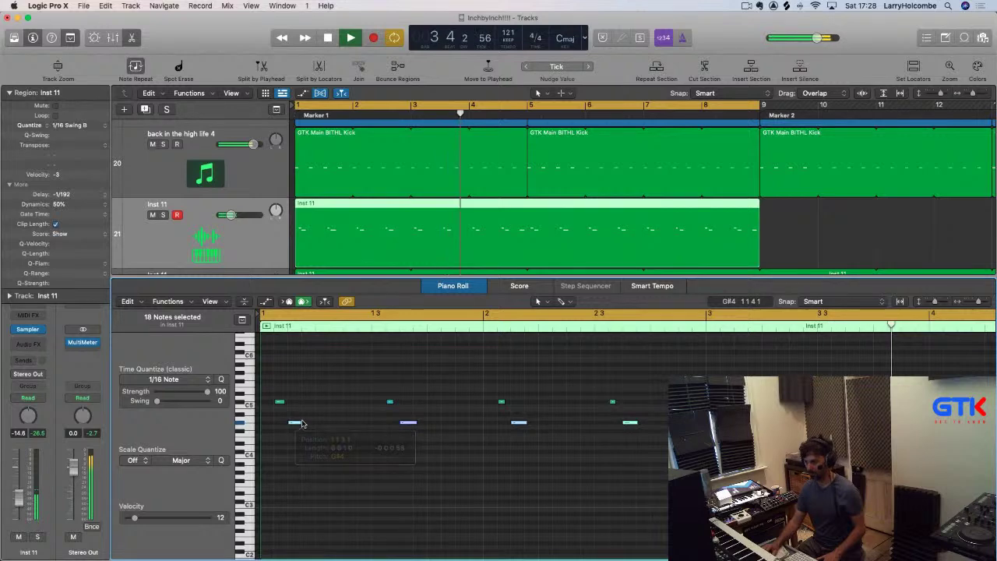
Close the piano roll and set the track 21 Inst 11 region's delay to +25 ticks
key("p")
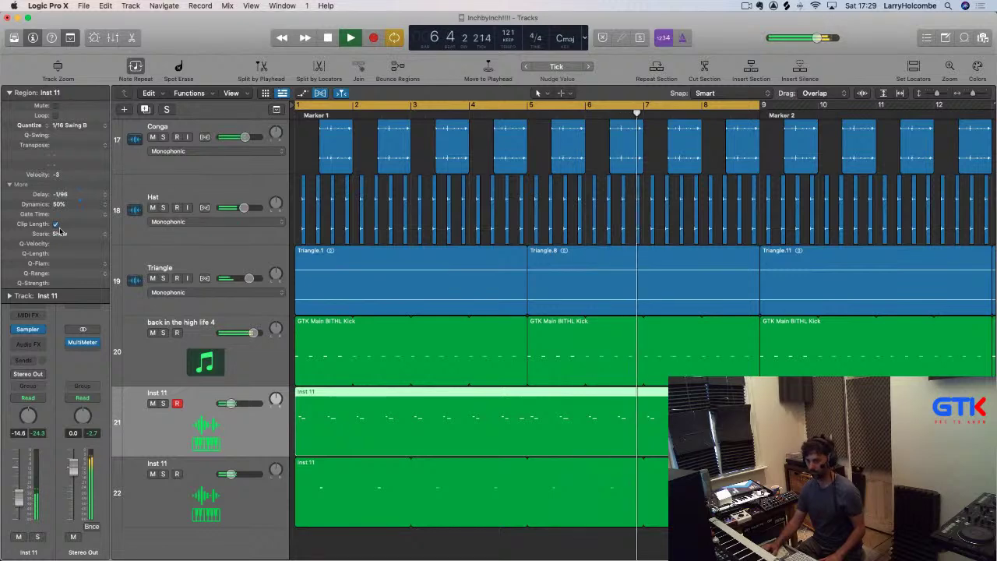
mouse_move(65, 195)
left_mouse_down()
mouse_move(63, 208)
mouse_move(68, 136)
mouse_move(66, 199)
mouse_move(65, 183)
left_mouse_up()
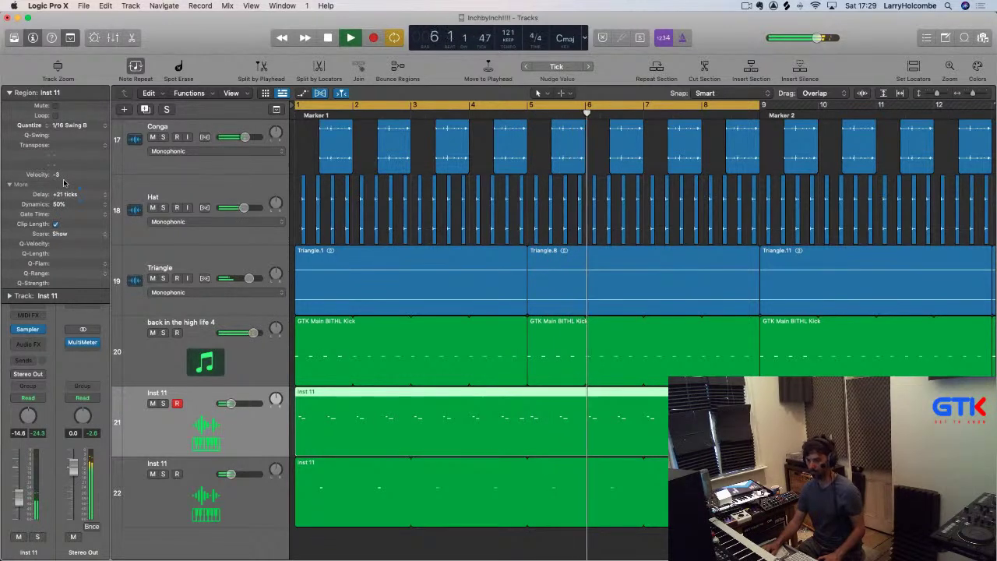
left_click_drag(59, 195, 63, 191)
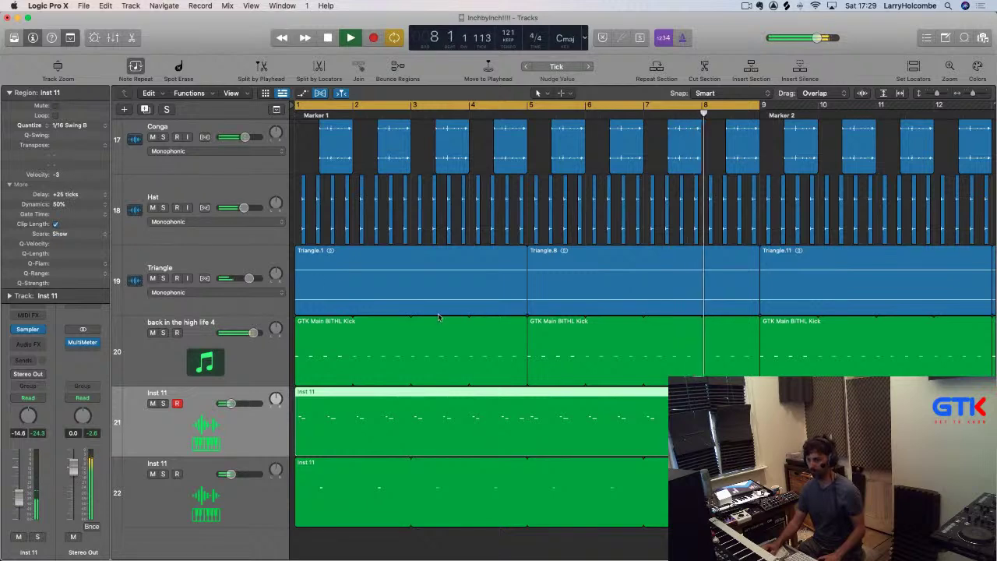
Add a software instrument track below the second Inst 11 track and load the stereo Ultrabeat drum machine on it
key("shift+super+a")
key("super+Up")
key("super+Up")
key("super+Up")
key("super+Up")
key("super+Up")
key("super+Up")
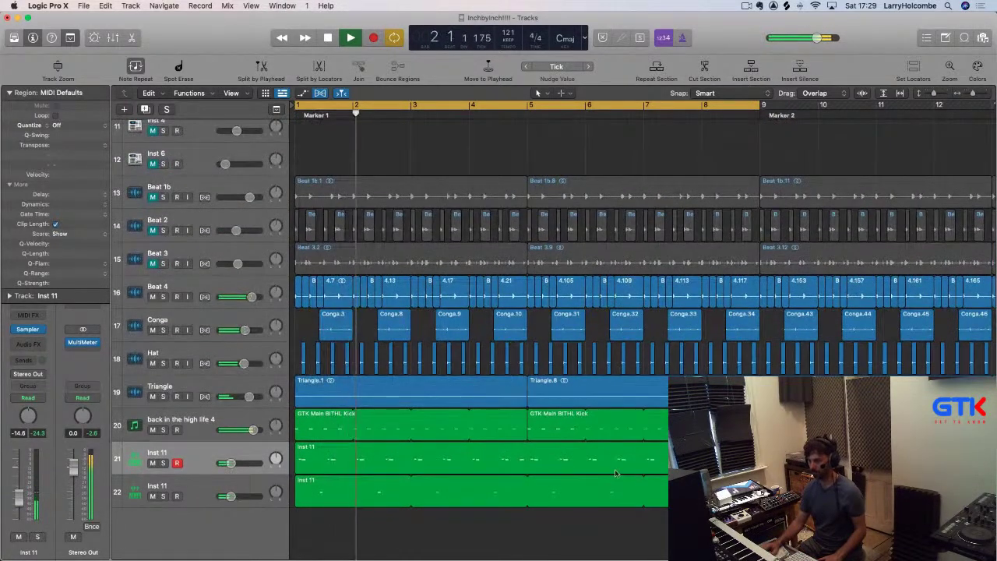
left_click(220, 483)
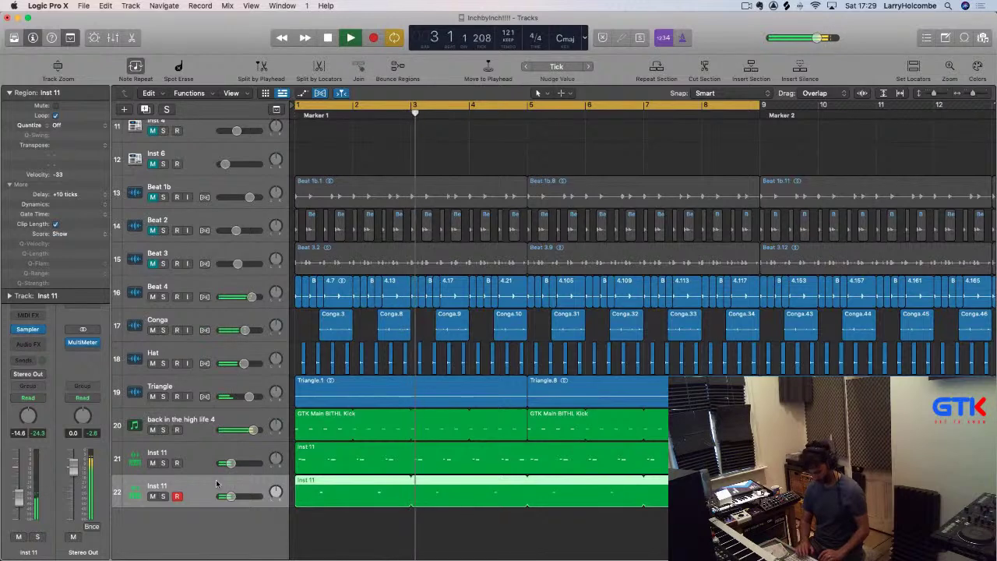
key("alt+super+n")
key("Return")
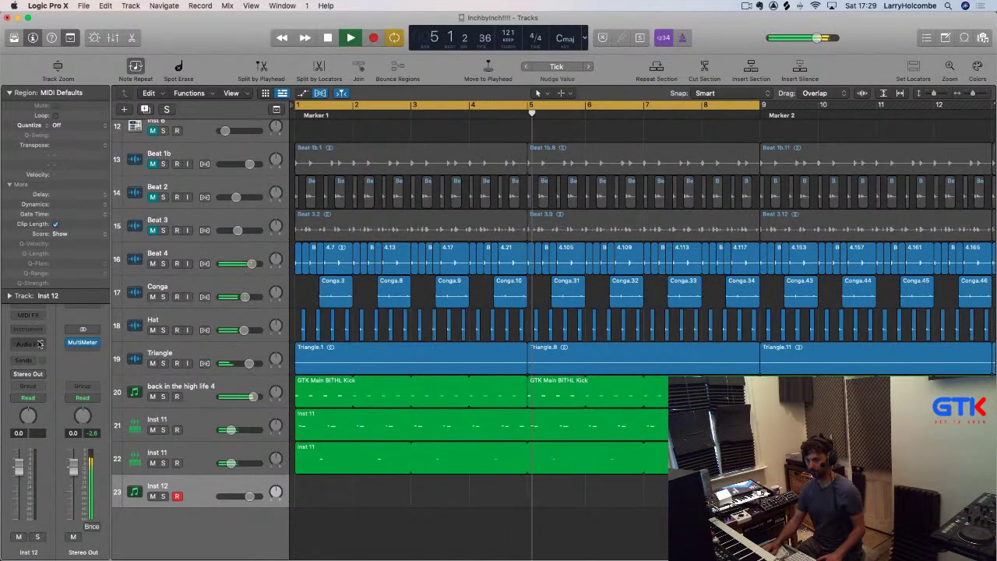
left_click(28, 333)
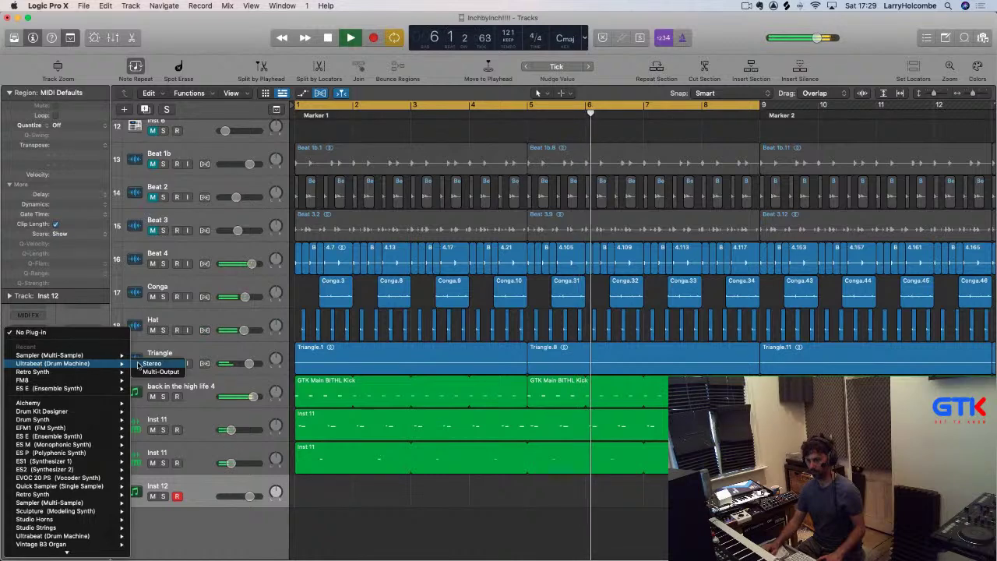
left_click(143, 364)
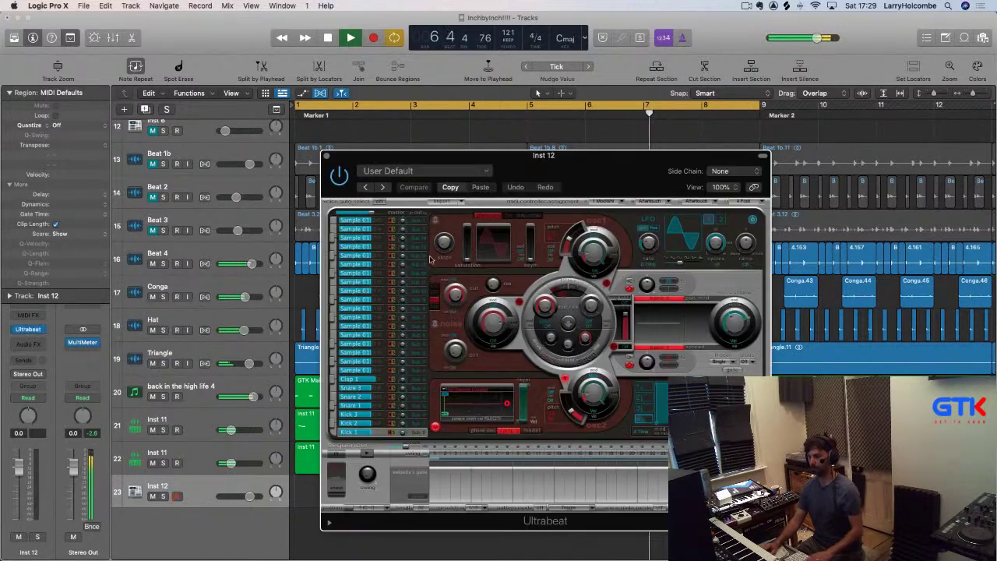
Turn on Ultrabeat's step sequencer and add every upbeat to the Kick 1 voice's pattern
left_click_drag(442, 162, 337, 87)
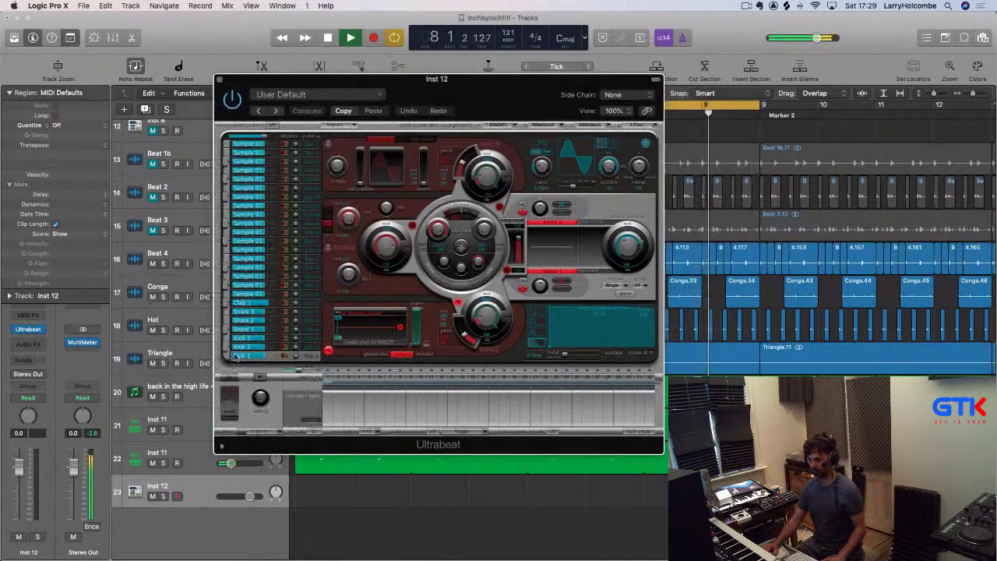
right_click(342, 379)
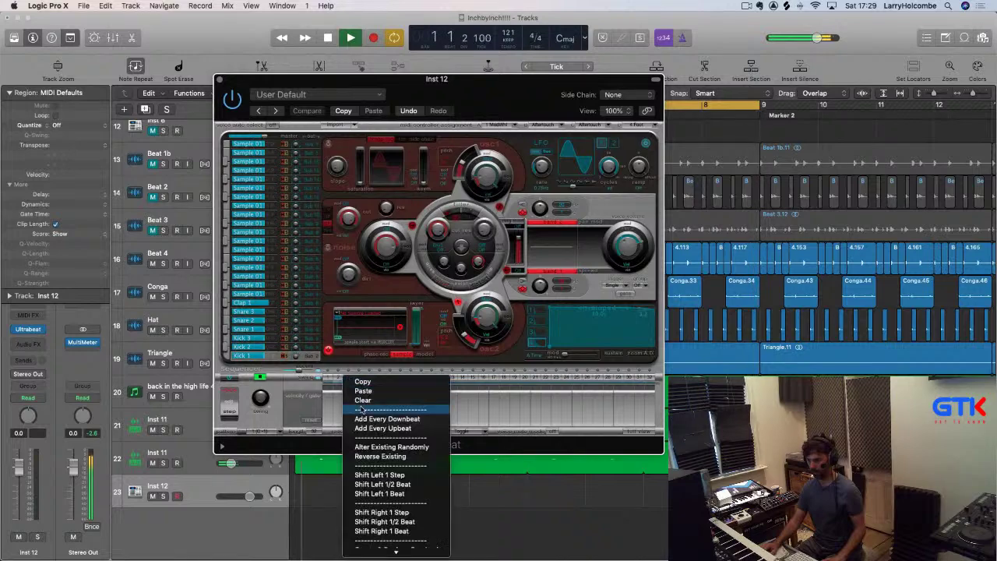
left_click(374, 428)
Start loading a sample into the Kick 1 voice and browse from My sounds through Drum Hits and PN Hits to Open Hats
left_click(363, 324)
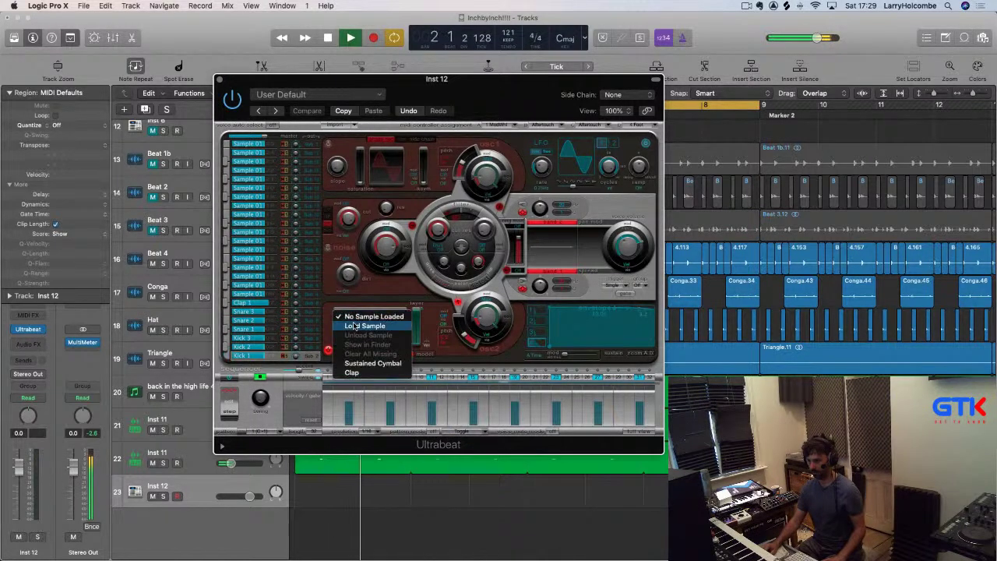
left_click(368, 328)
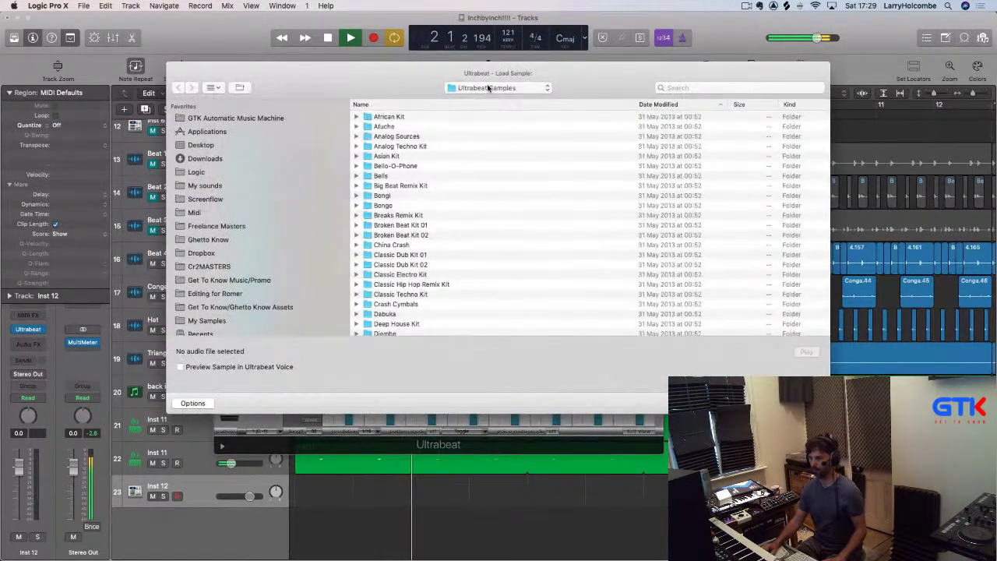
left_click(488, 88)
left_click(291, 180)
left_click(233, 185)
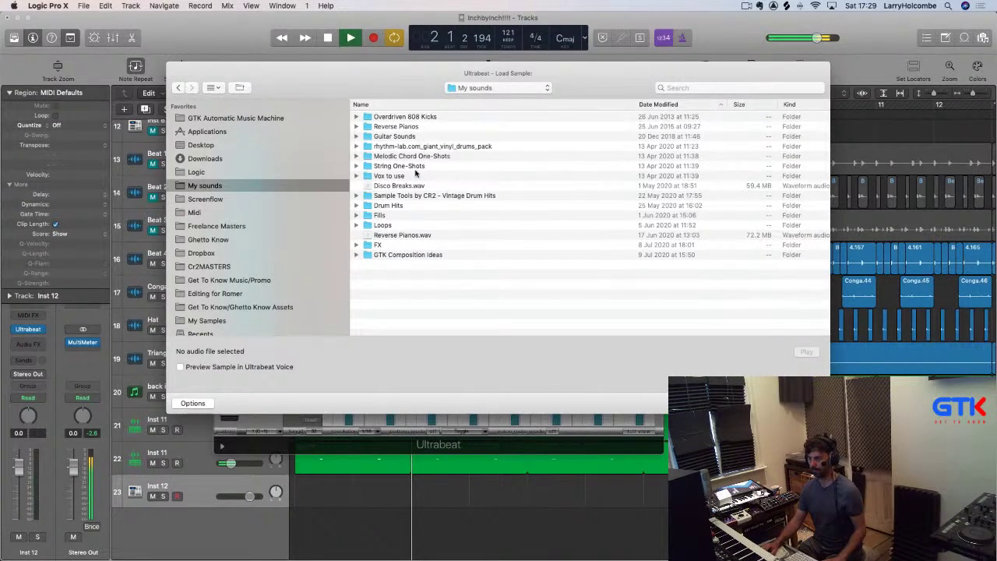
double_click(390, 206)
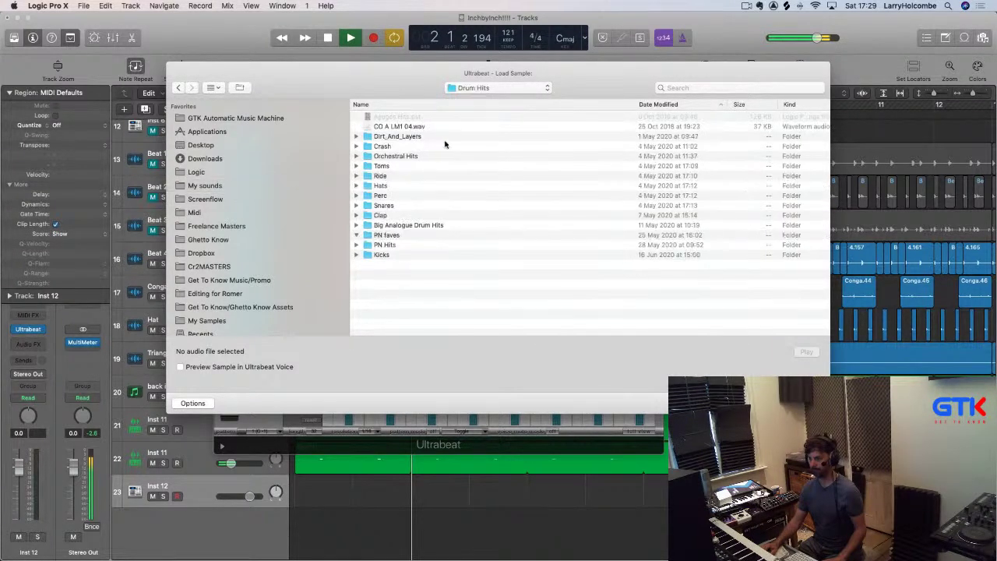
double_click(385, 245)
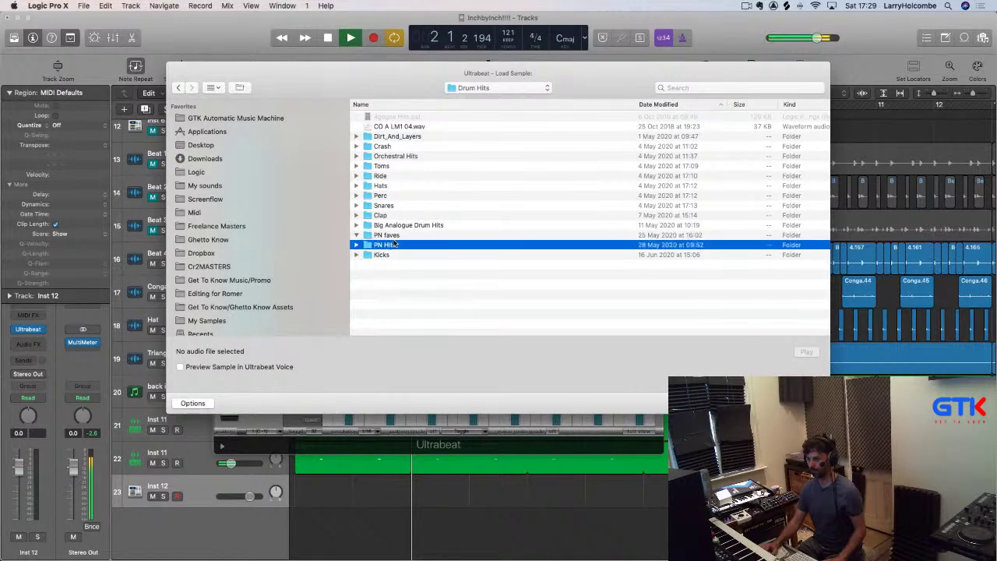
double_click(392, 148)
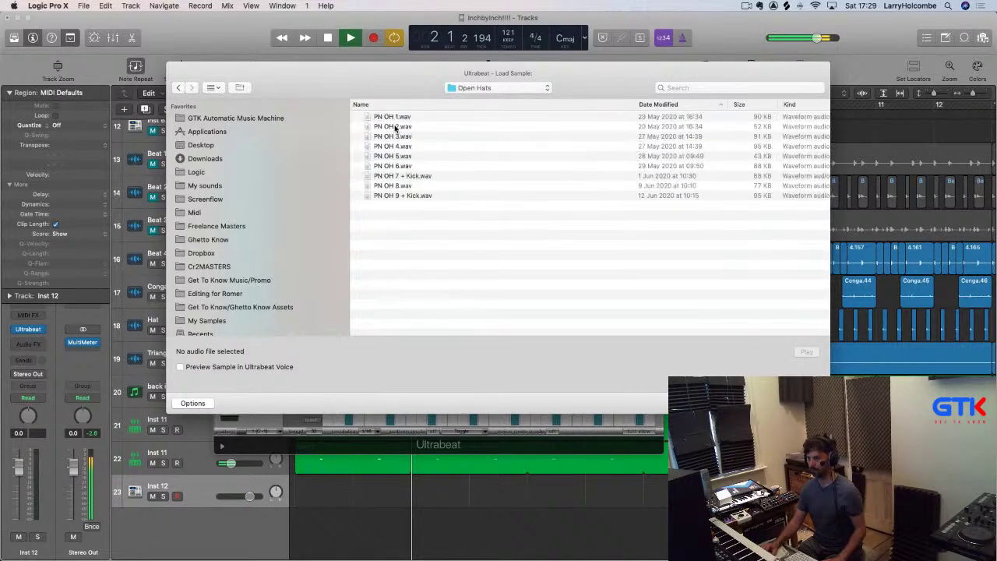
Audition the PN OH open hat samples and load PN OH 8.wav into the Kick 1 voice
left_click(394, 125)
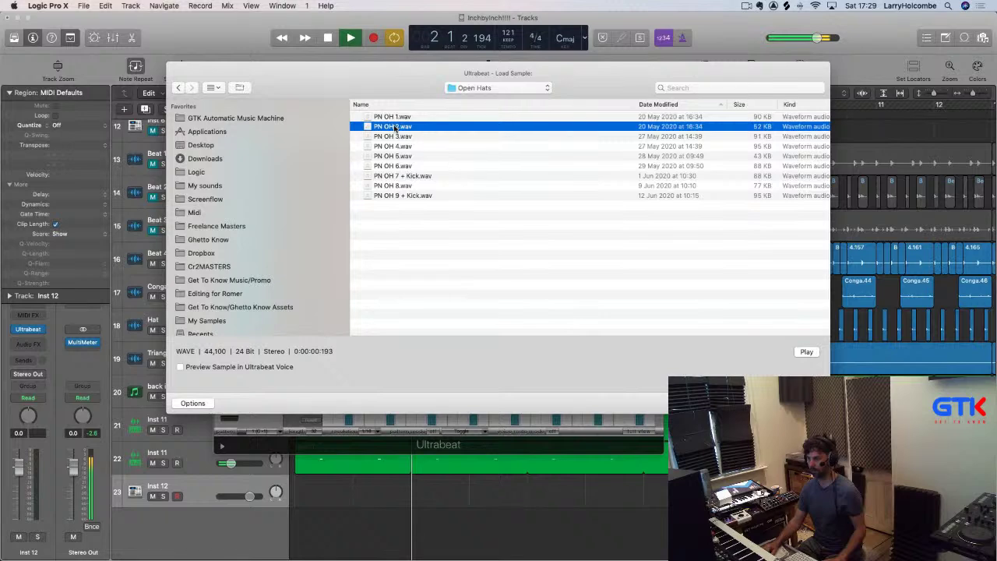
left_click(385, 119)
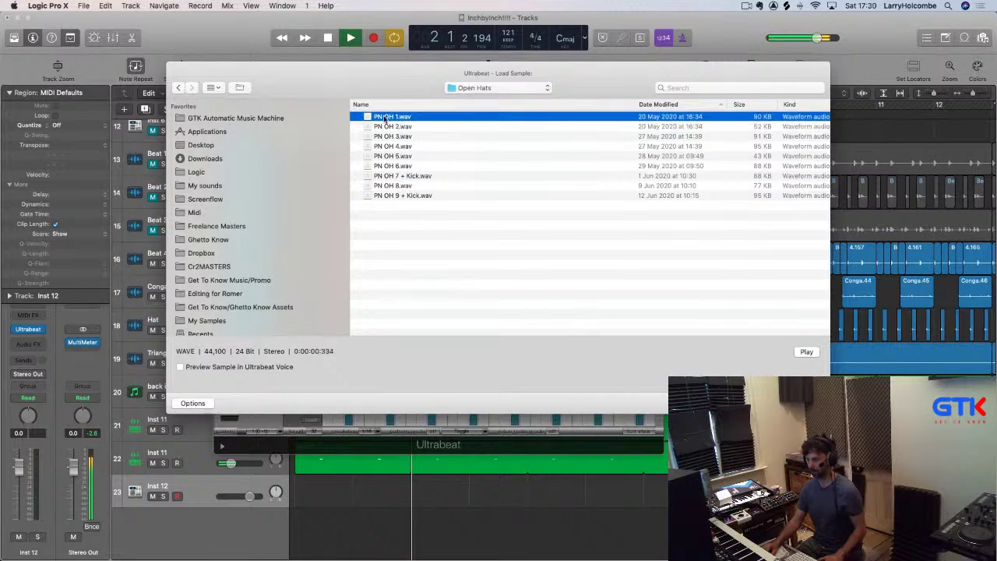
left_click(421, 136)
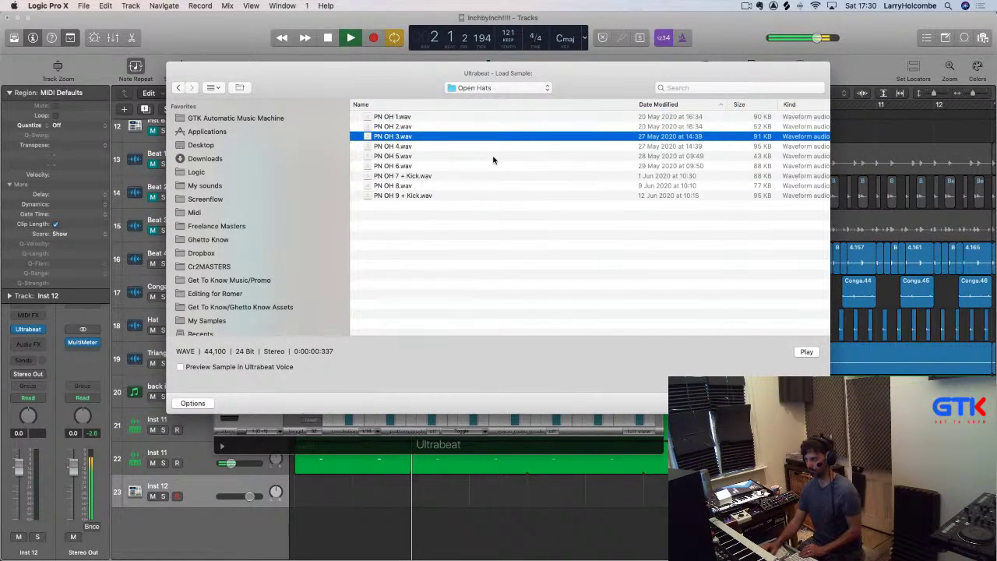
key("Down")
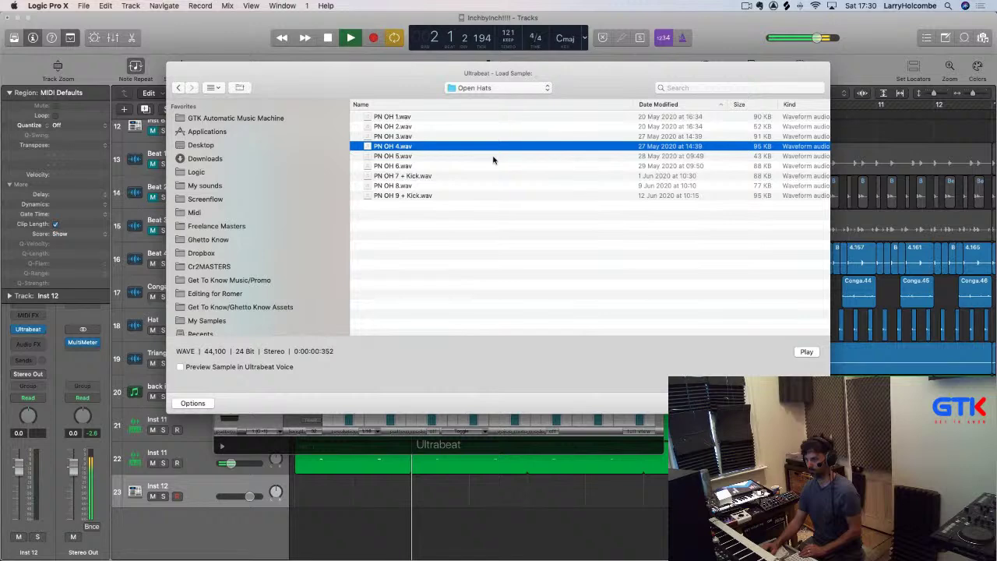
key("Down")
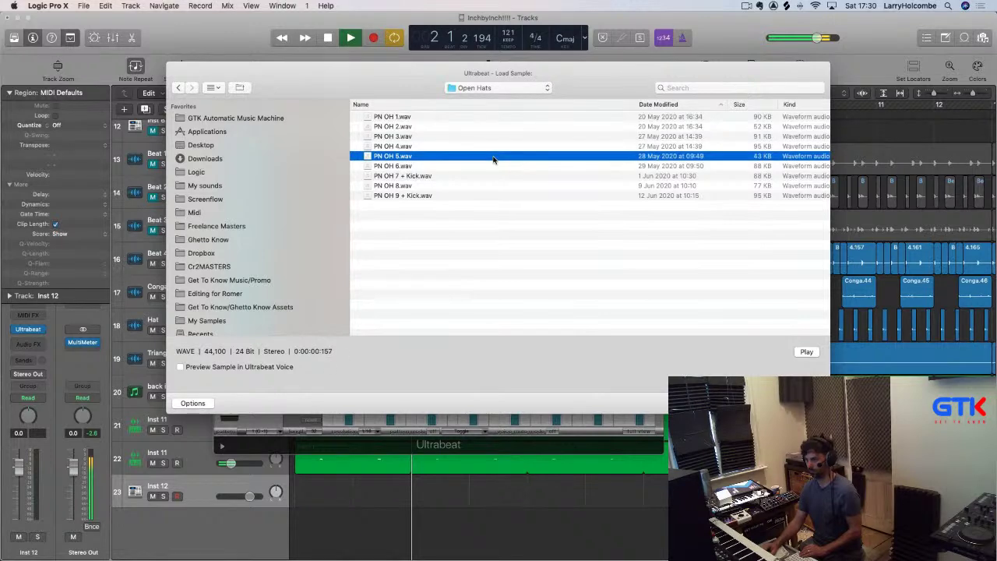
key("Down")
key("Down")
key("Down")
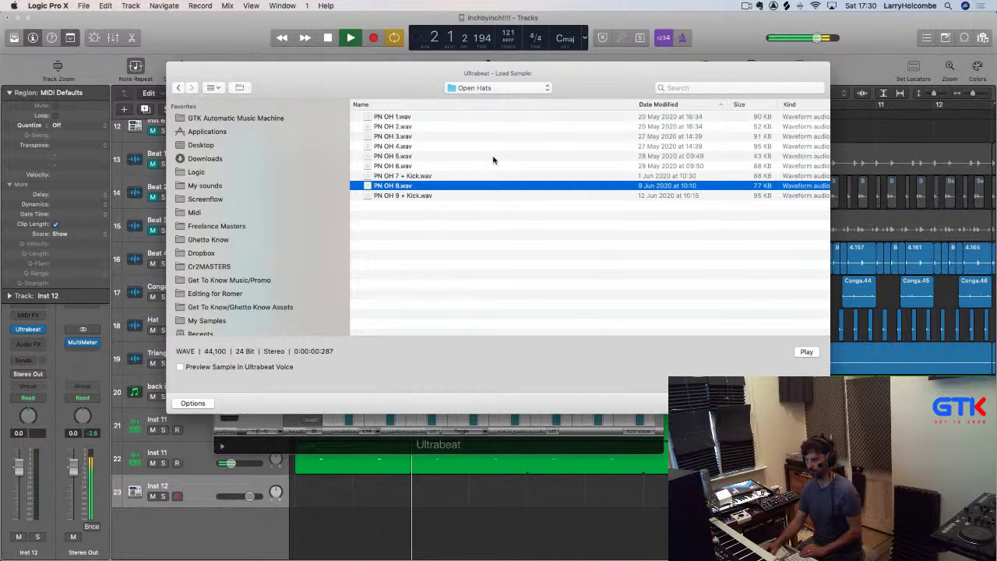
key("Down")
key("Up")
key("Return")
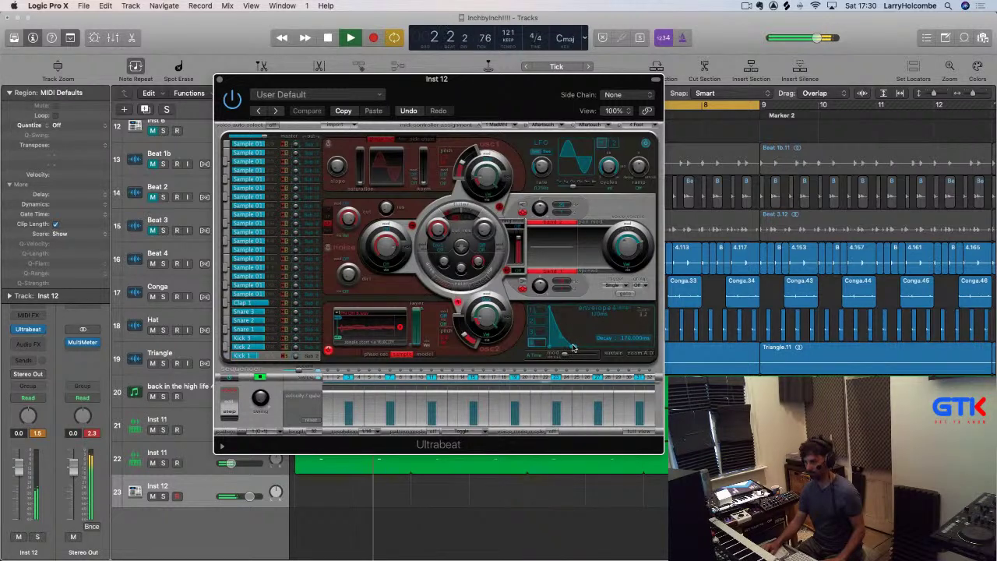
Close the Ultrabeat window, check the Inst 12 track in solo and set its volume to 2.1 dB
left_click(219, 80)
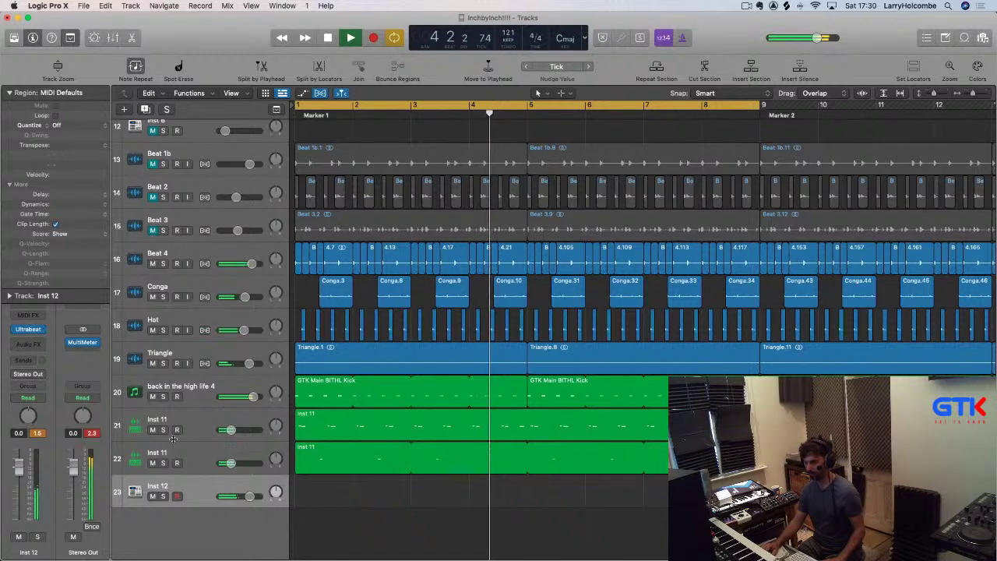
left_click(163, 496)
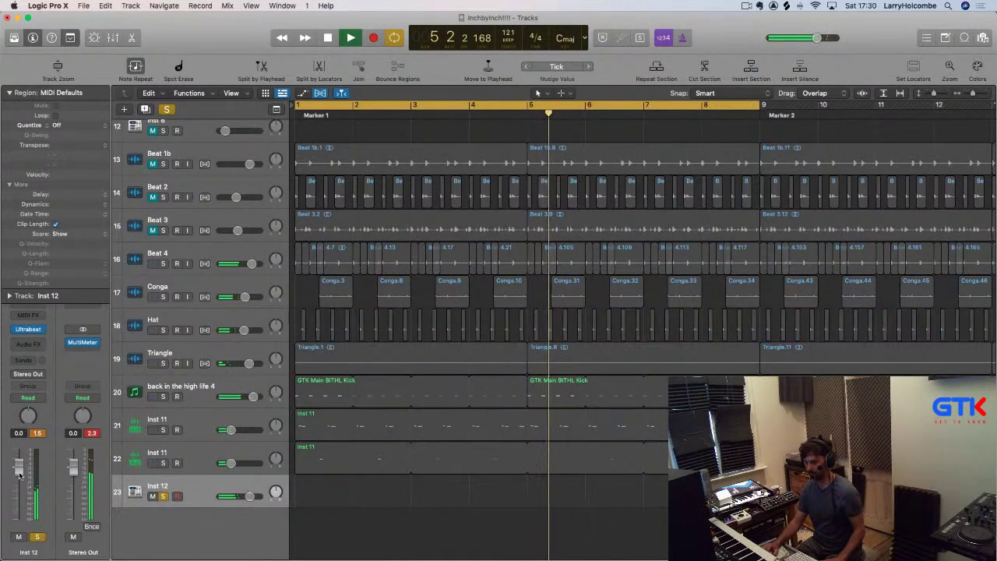
left_click(162, 497)
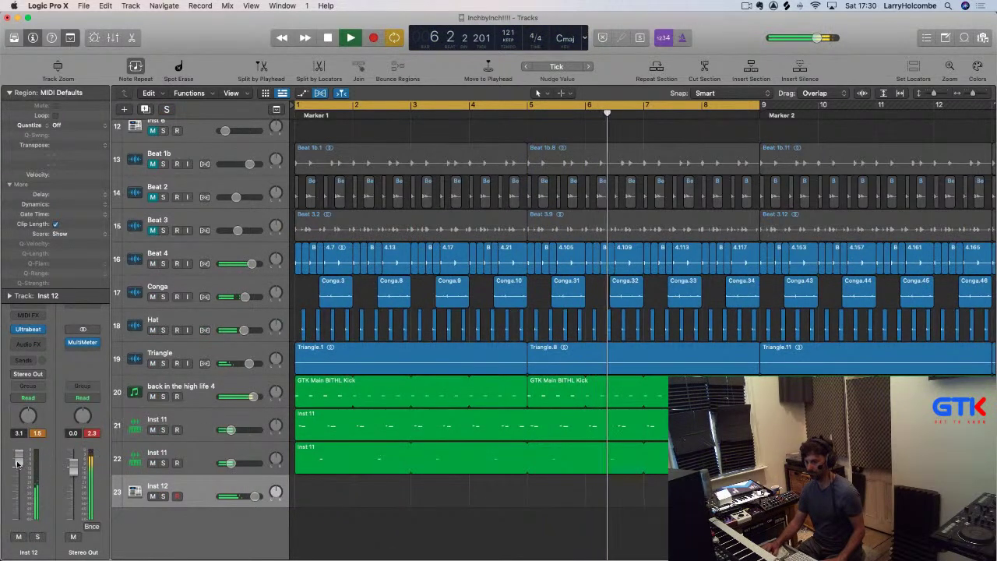
left_click_drag(20, 459, 20, 464)
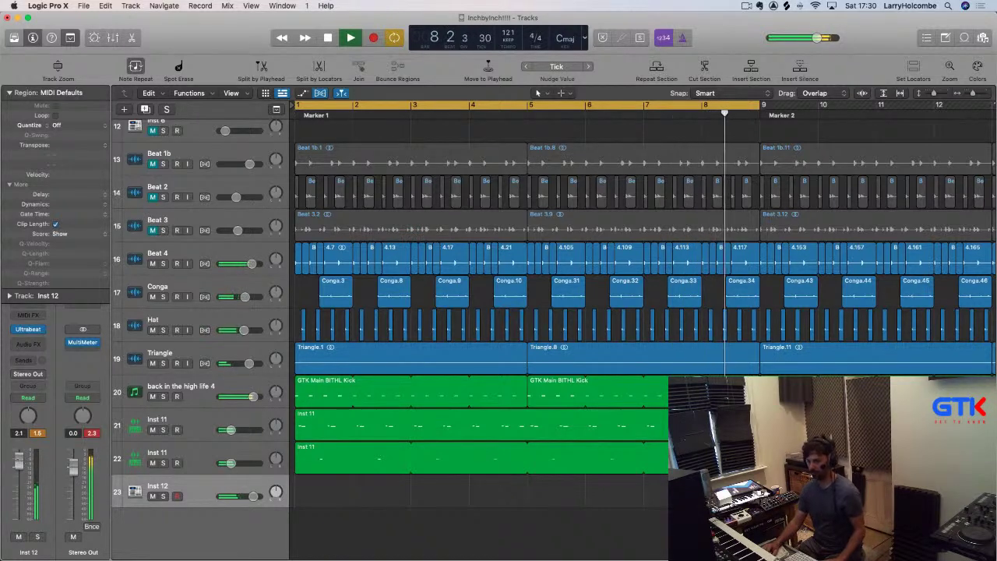
Solo both Inst 11 tracks together with the Inst 12 track, and stop playback
key("super+Up")
key("super+Up")
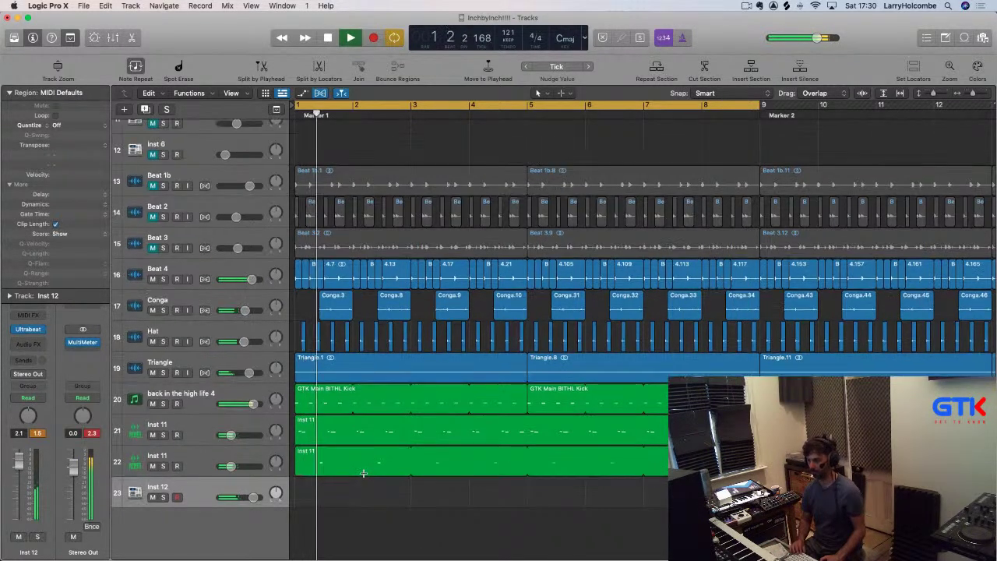
left_click_drag(162, 449, 164, 495)
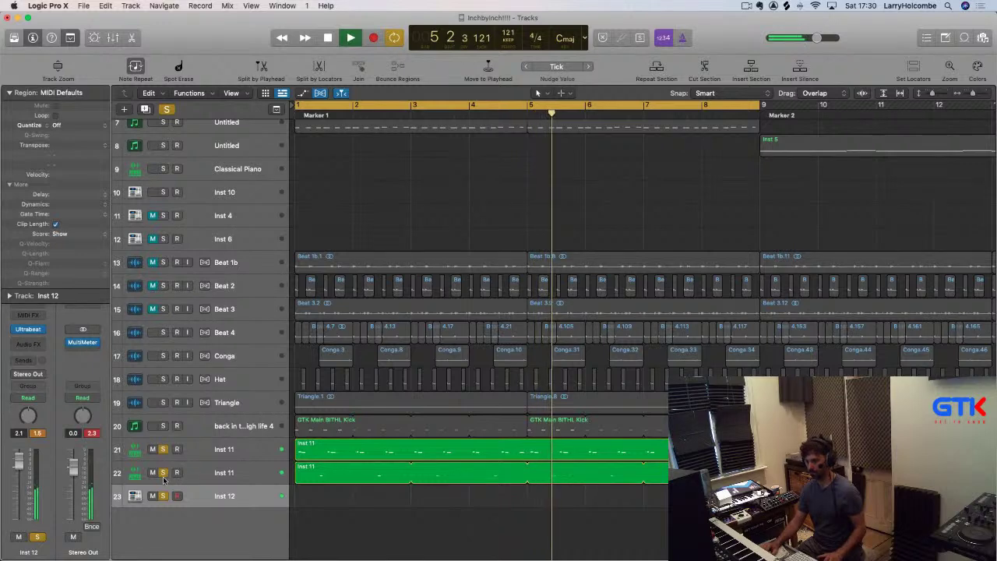
key("space")
Duplicate the Inst 12 track with its Ultrabeat setup and move the track 22 Inst 11 region onto the duplicate
left_click(219, 474)
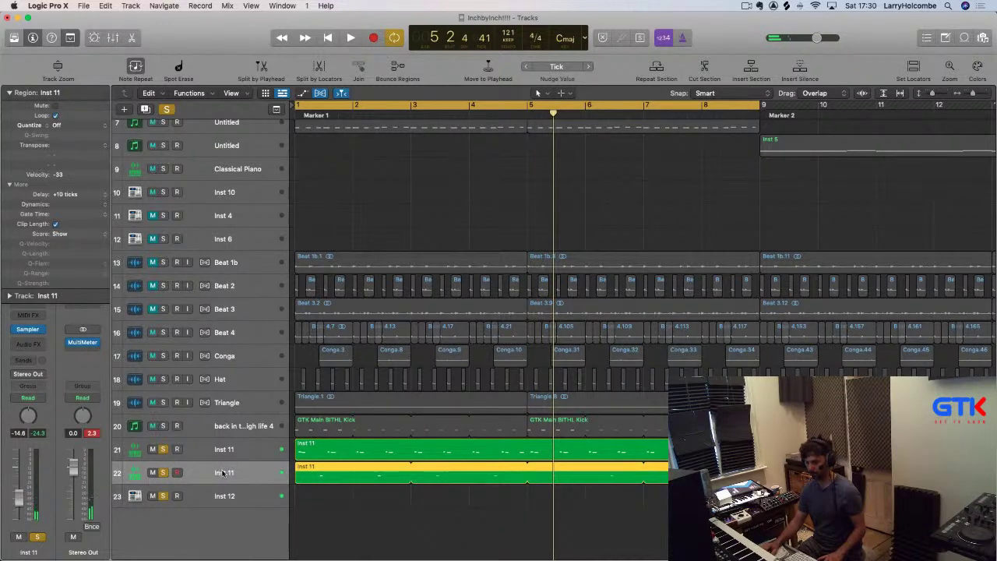
left_click(231, 492)
scroll(332, 477, "down", 1)
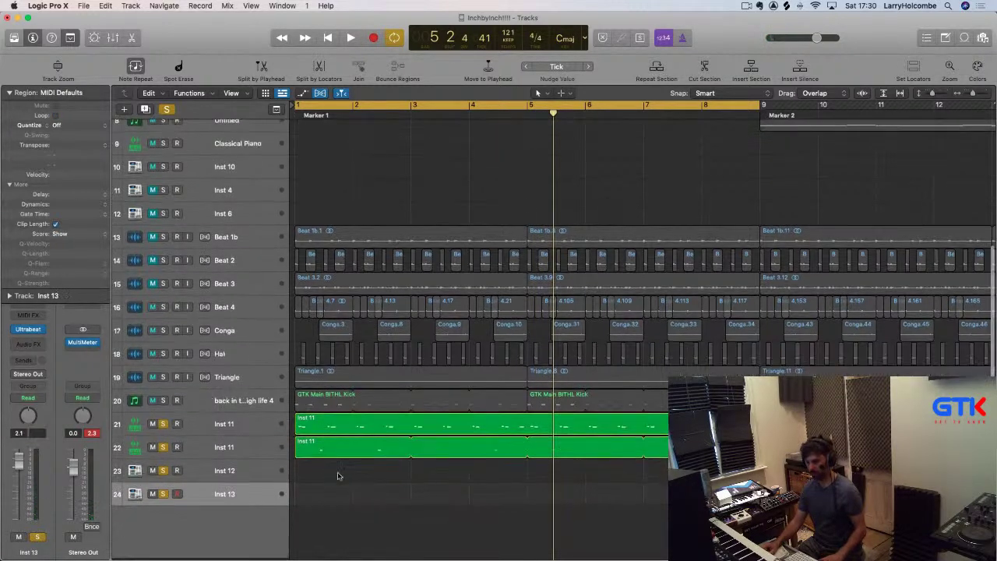
left_click_drag(332, 453, 328, 499)
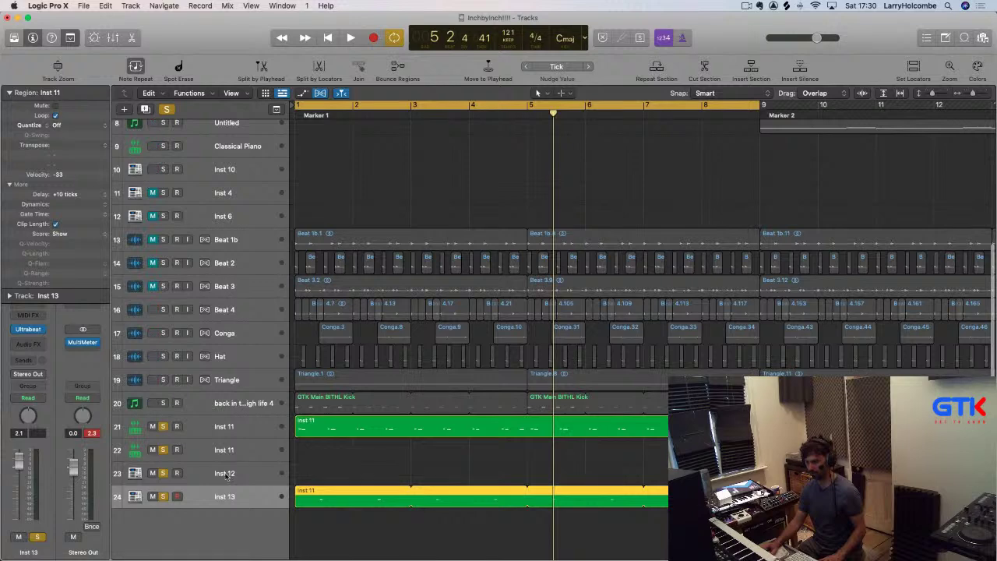
Delete the emptied Inst 11 track 22 and restart playback of the soloed hat tracks
left_click(154, 451)
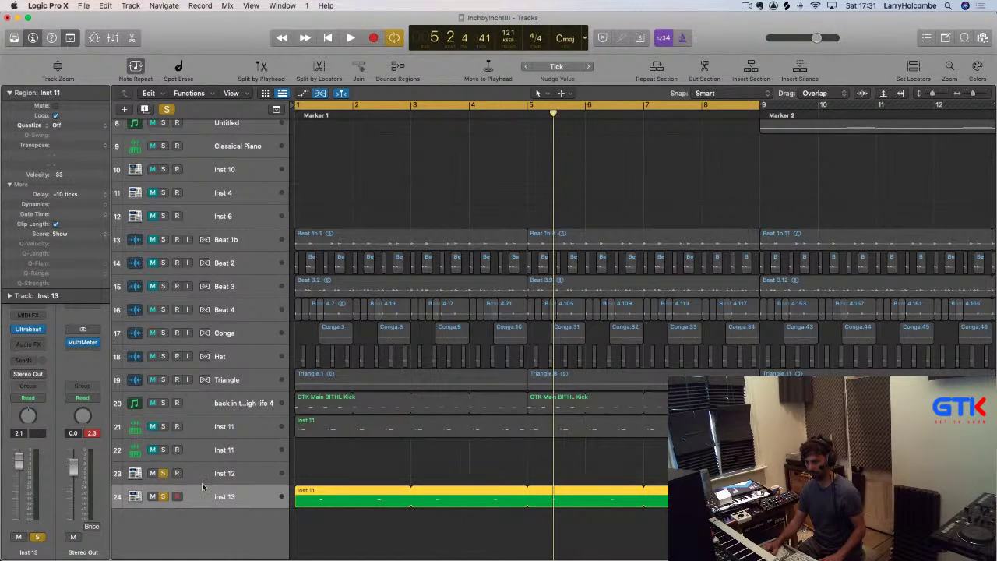
left_click(160, 451)
left_click(228, 450)
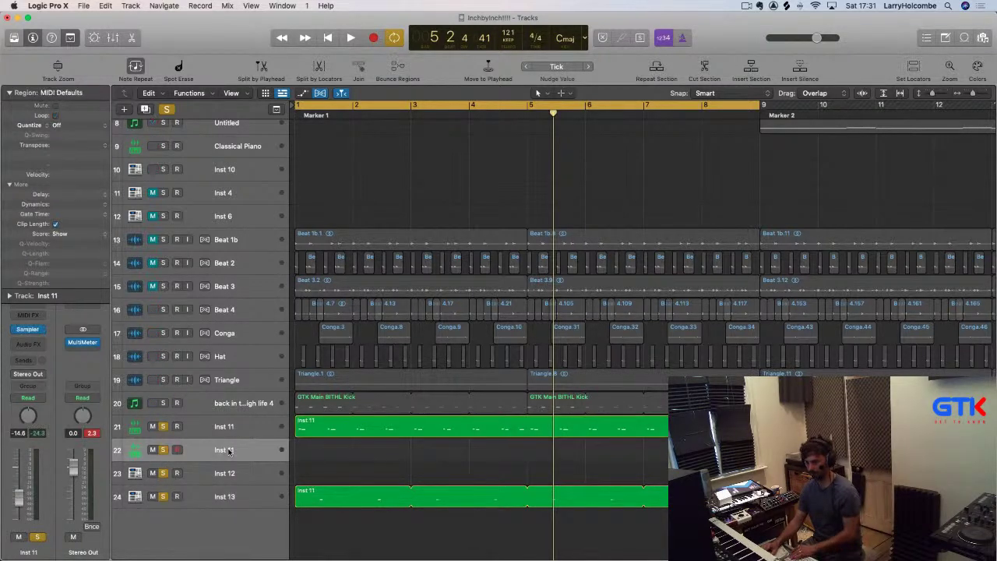
key("super+BackSpace")
key("space")
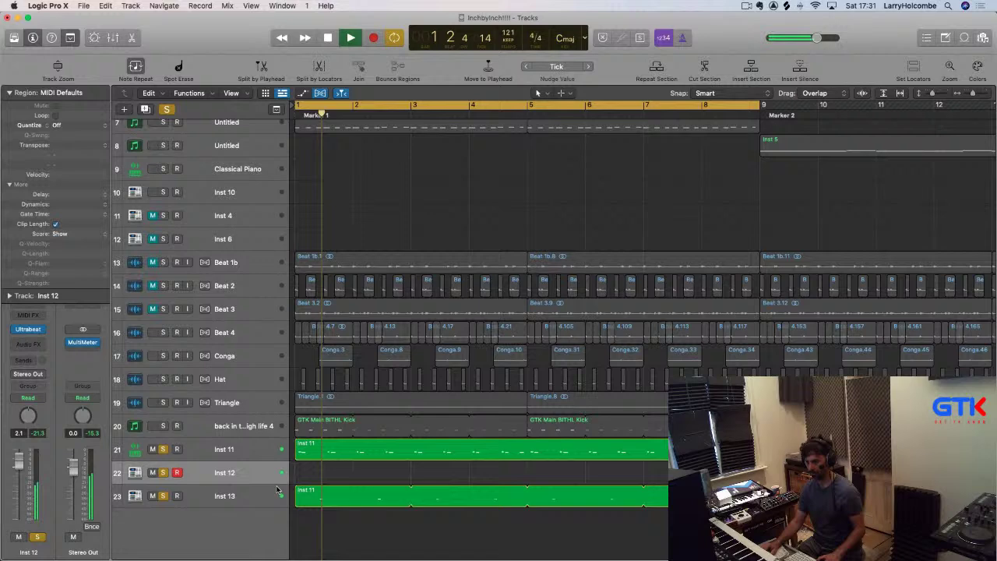
Select the Inst 13 track without soloing Inst 12, and open the sample browser in the Inst 13 Ultrabeat
key("s")
left_click(208, 493)
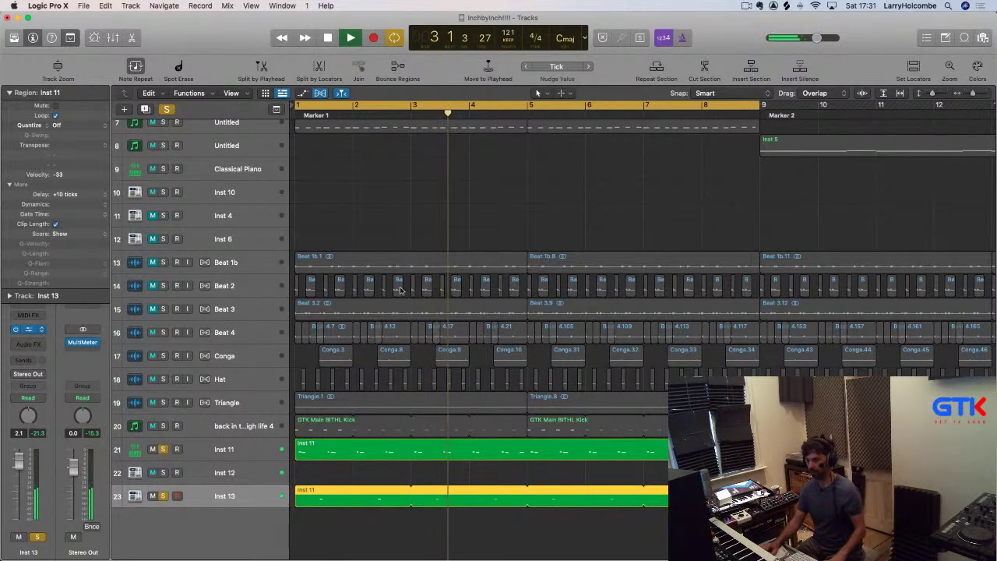
left_click(28, 329)
left_click(468, 393)
left_click(460, 394)
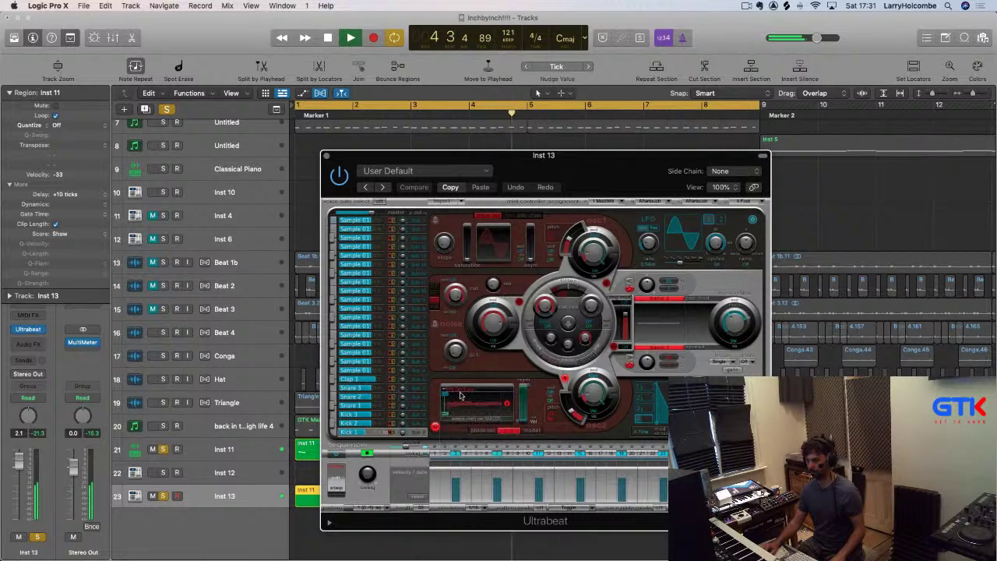
left_click(468, 393)
left_click(460, 395)
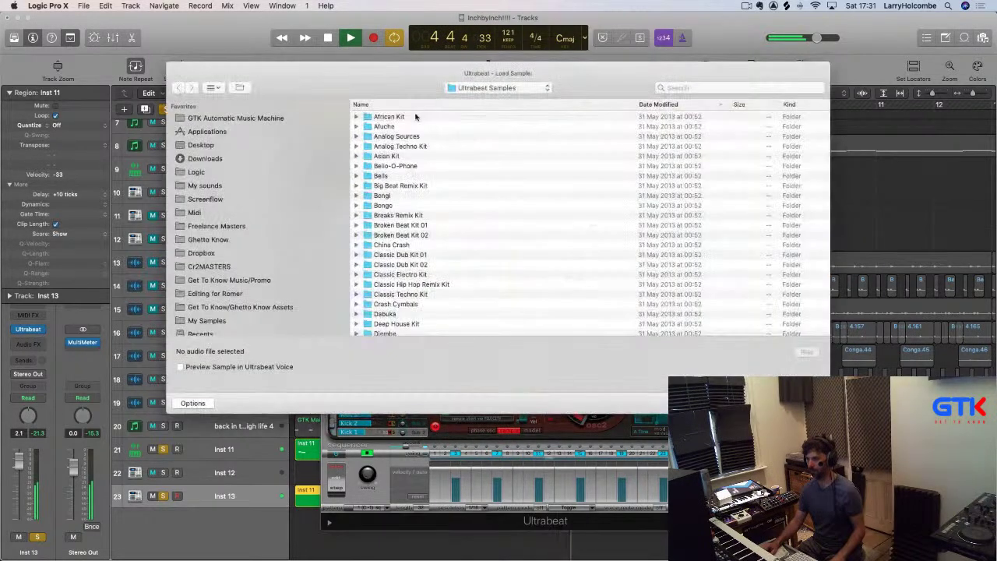
Navigate through the recent Open Hats folder up to PN Hits and open its Closed Hats folder
left_click(478, 89)
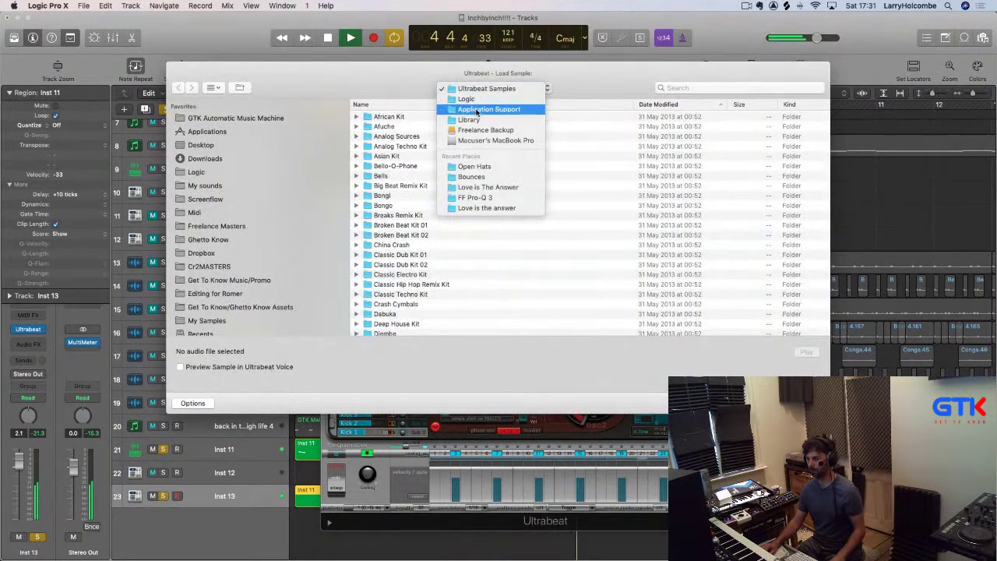
left_click(479, 167)
left_click(475, 87)
left_click(448, 121)
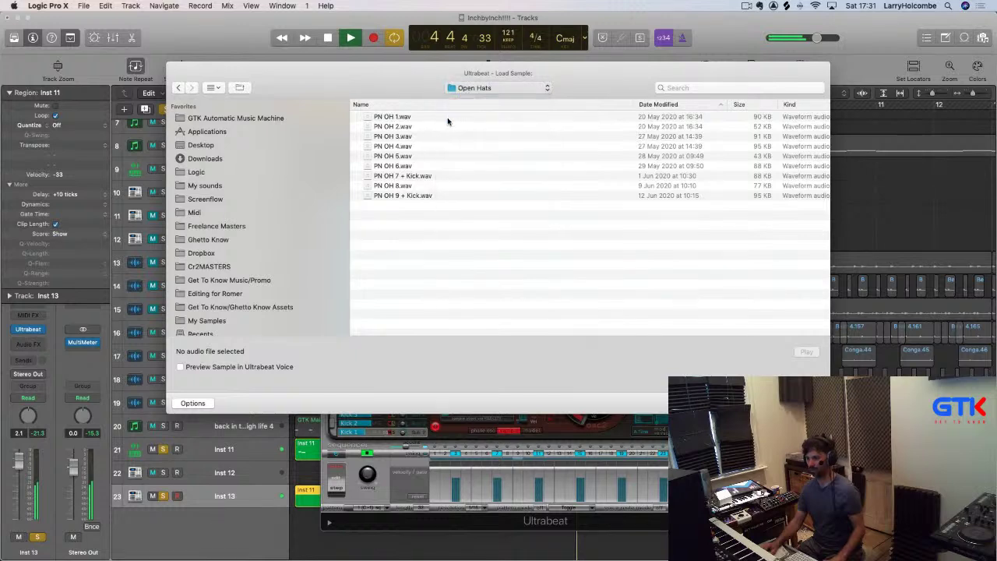
double_click(394, 166)
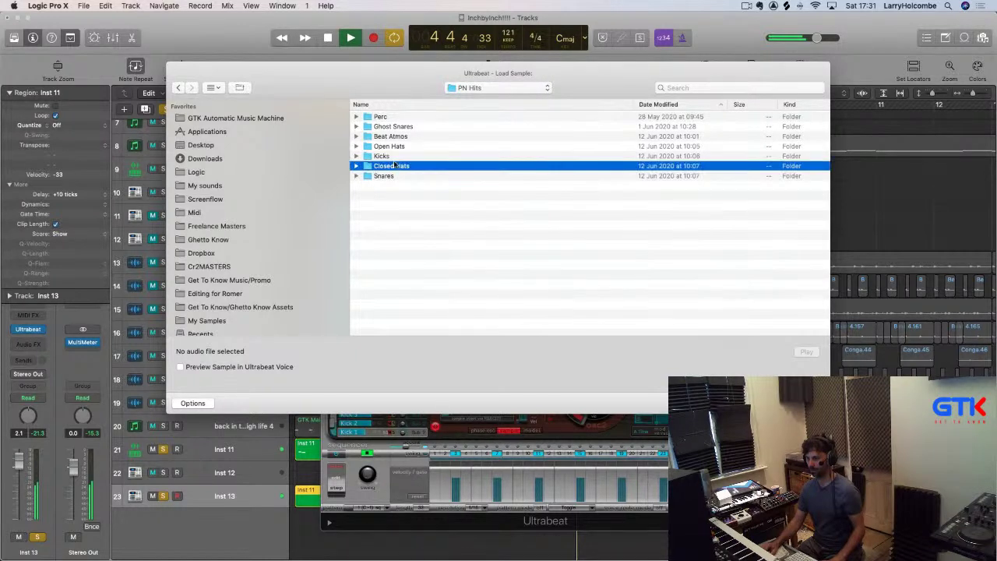
Step through the closed hat samples from PN CH 1.wav and load PN CH 4.wav into Ultrabeat
left_click(390, 118)
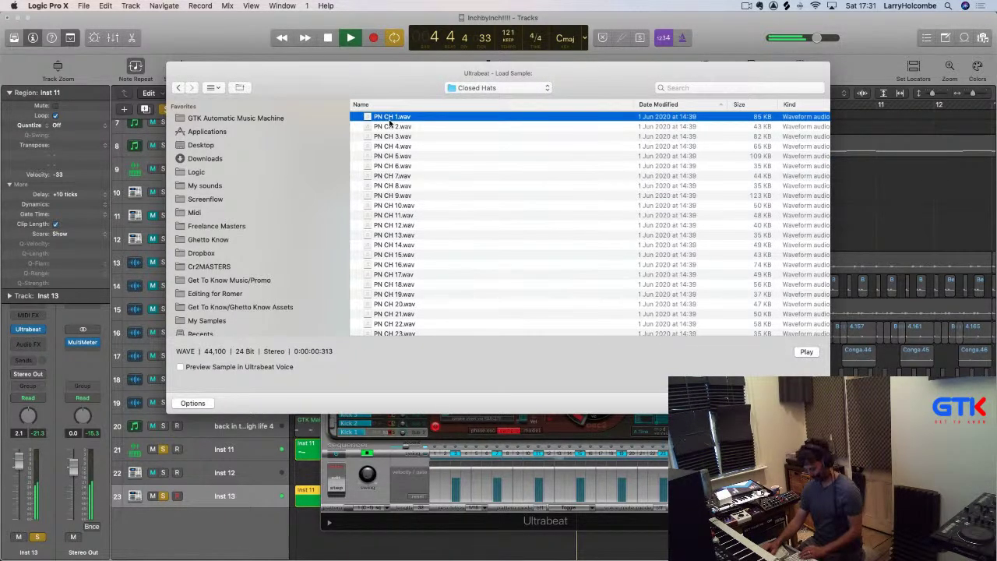
key("Down")
key("Down")
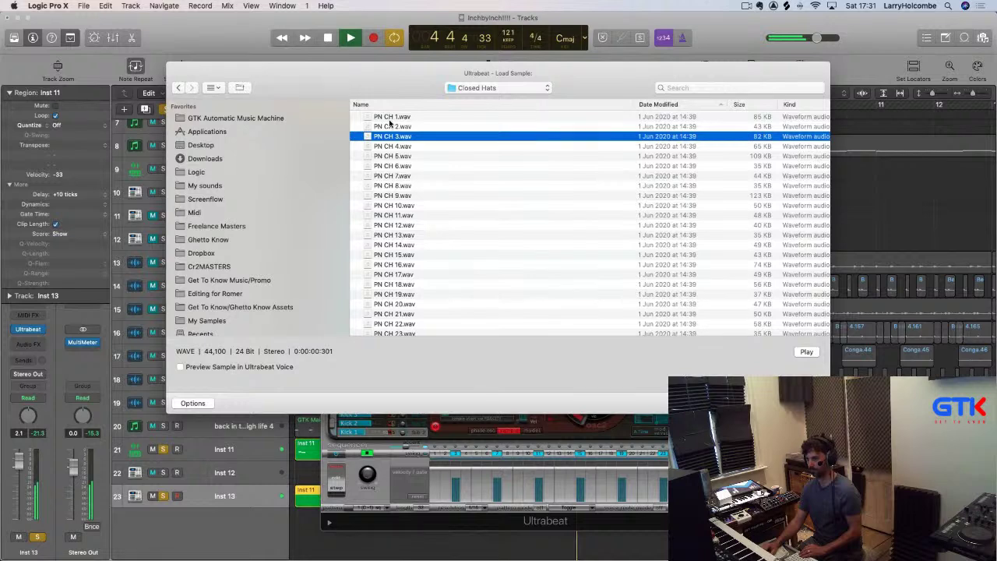
key("Down")
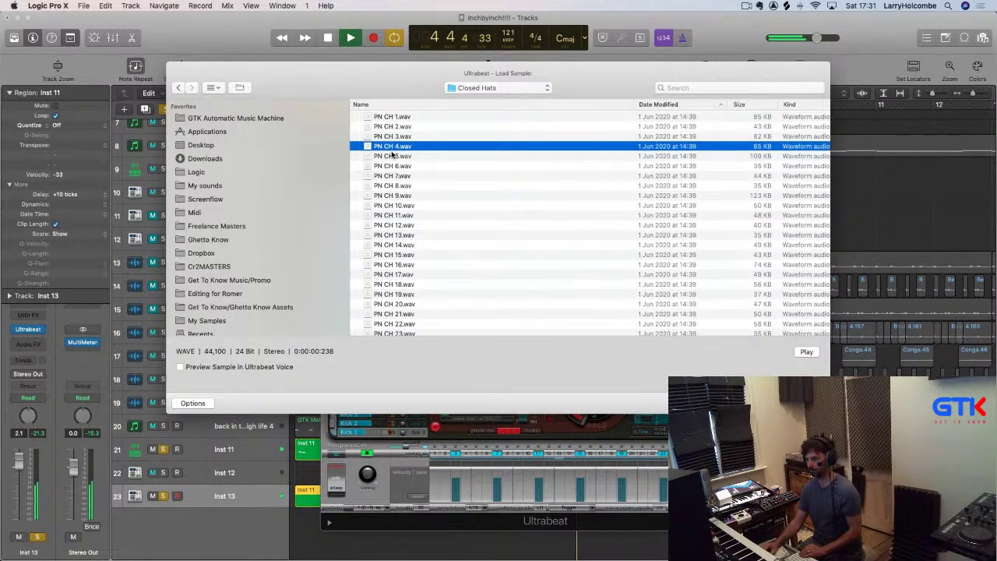
key("Return")
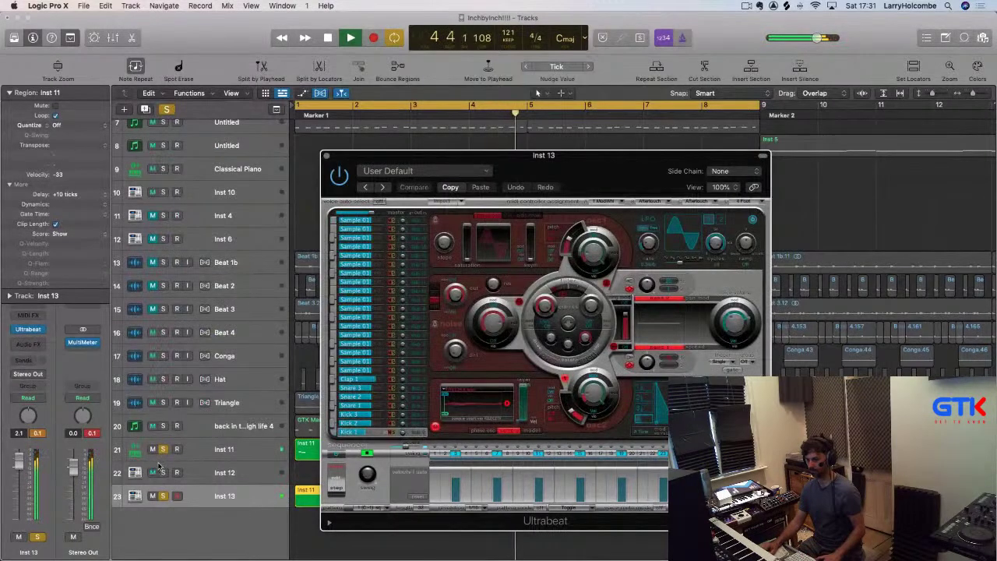
Close the Ultrabeat window, clear the solos on the hat tracks and select the Inst 11 track unmuted
left_click(380, 416)
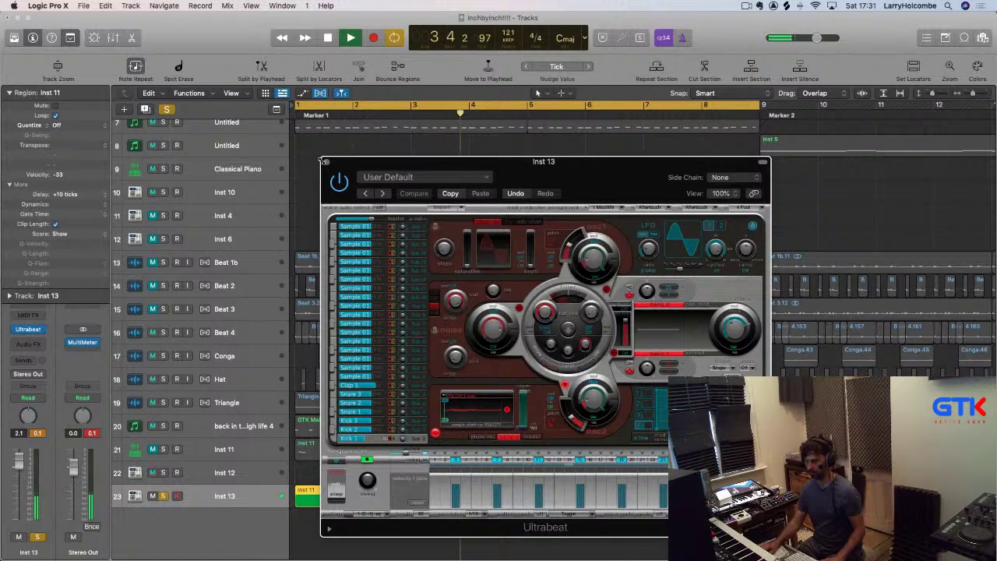
left_click(328, 163)
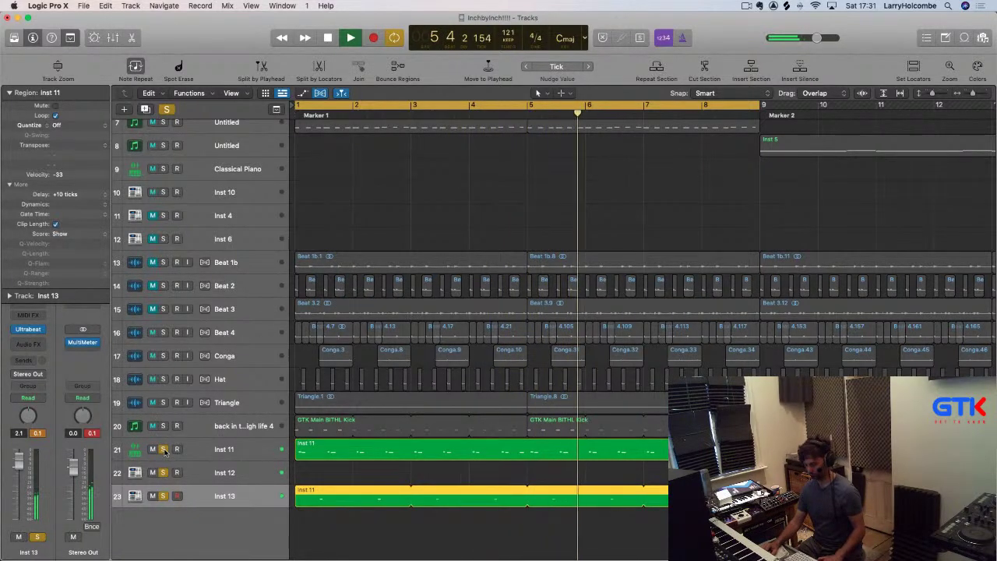
left_click(163, 448)
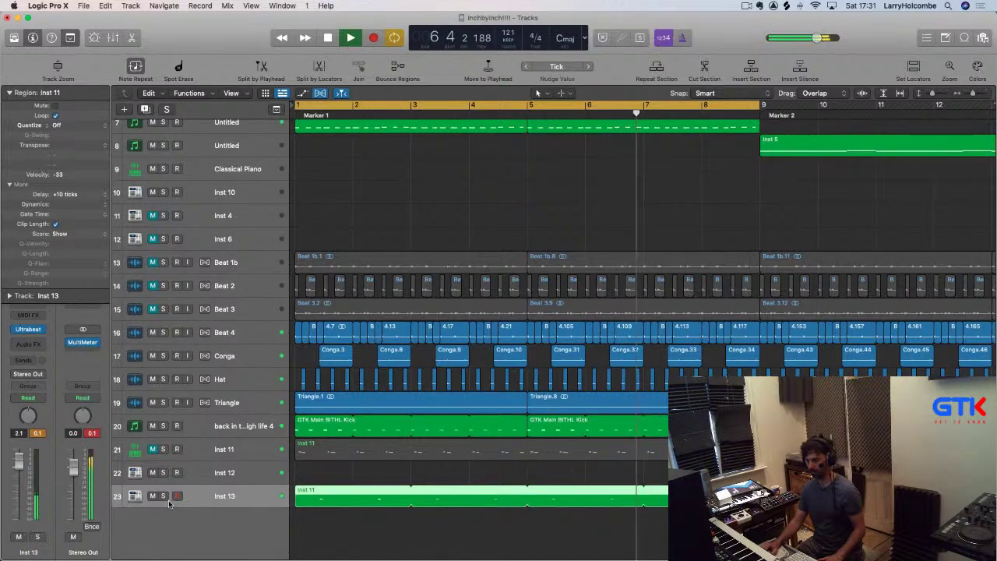
left_click(211, 449)
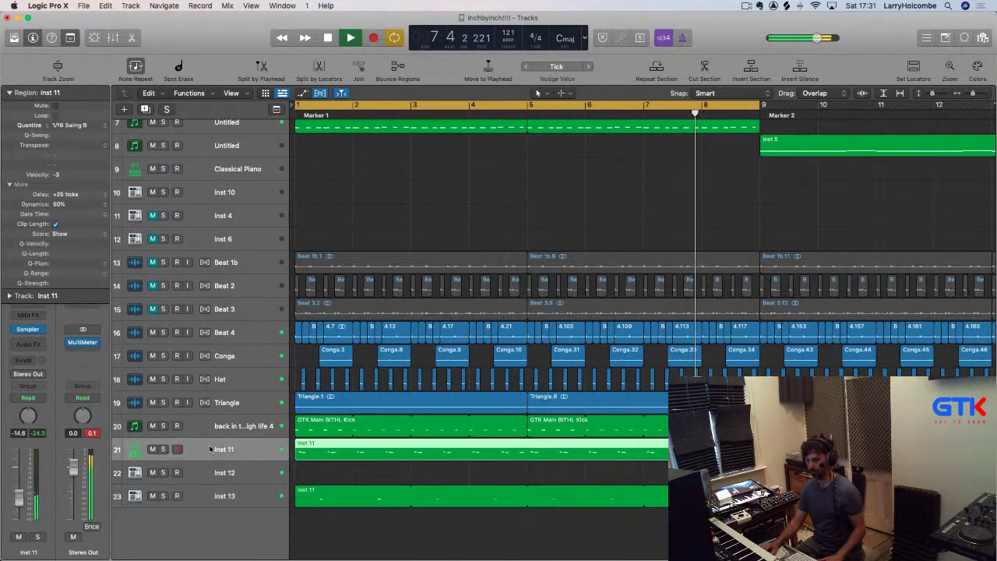
Copy the Inst 11 region on track 21 so the copy starts at bar 9
key("x")
scroll(419, 434, "right", 5)
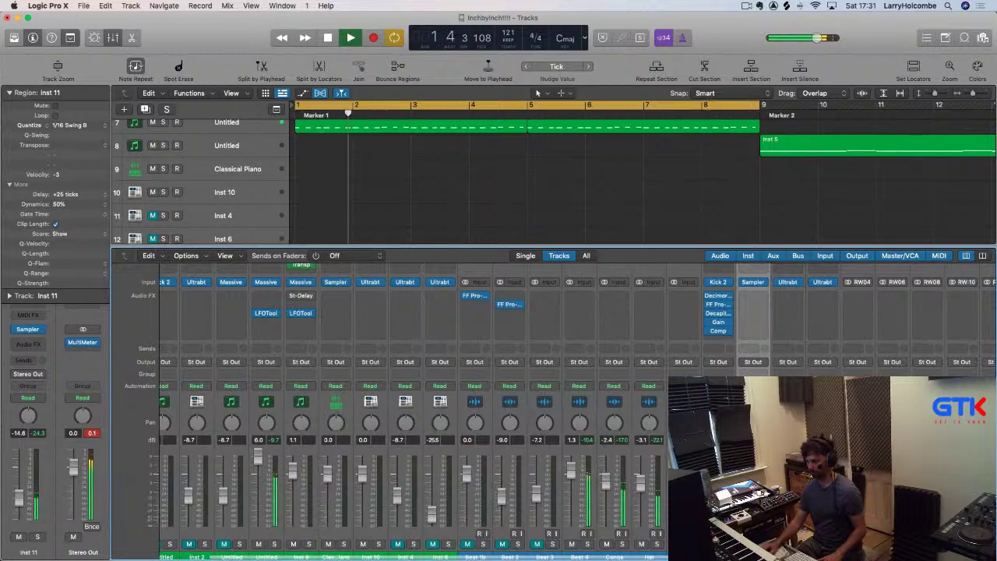
key("x")
key("super+Left")
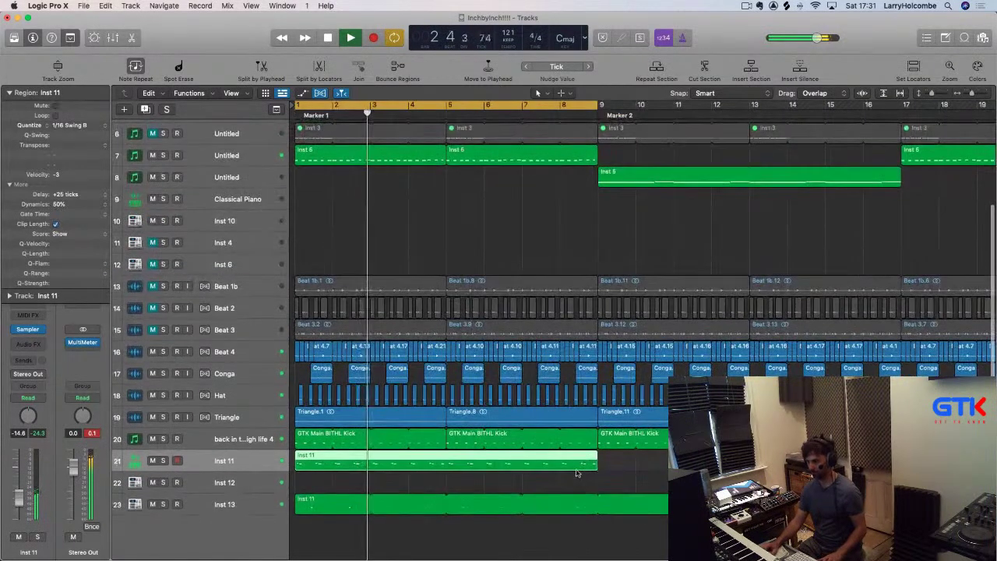
left_click_drag(577, 468, 871, 469)
Extend the cycle range to cover bars 1 to 17 and deselect the copied region
key("super+Left")
key("super+Up")
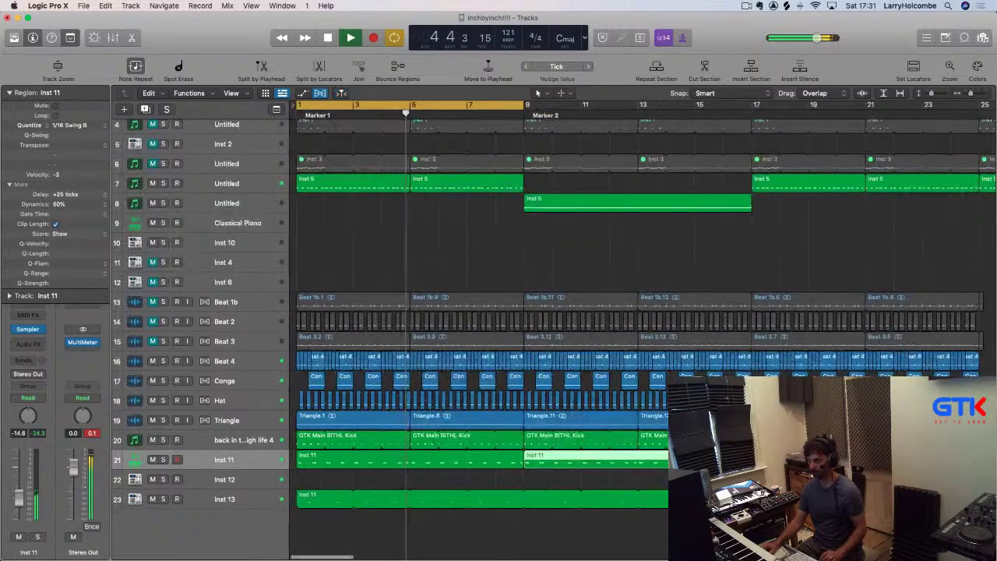
key("super+Left")
key("super+Up")
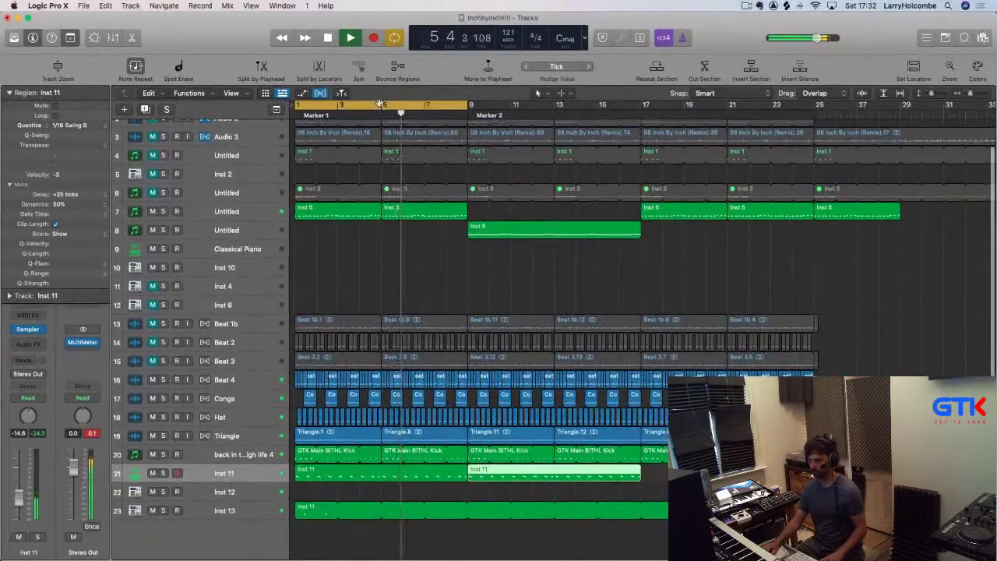
left_click_drag(469, 105, 642, 138)
left_click(383, 173)
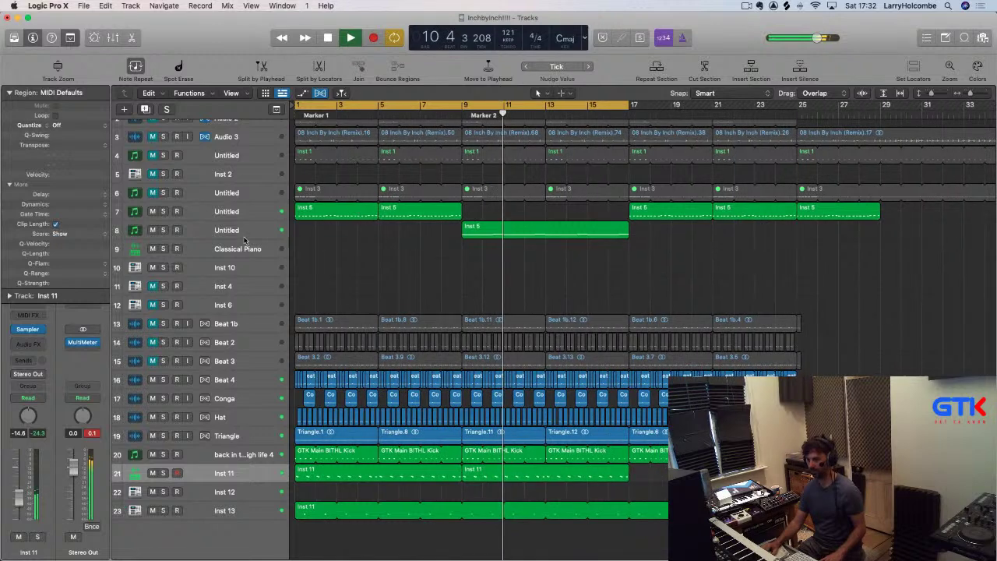
Try removing the Massive instrument from the track 8 channel strip, and undo the removal
left_click(546, 230)
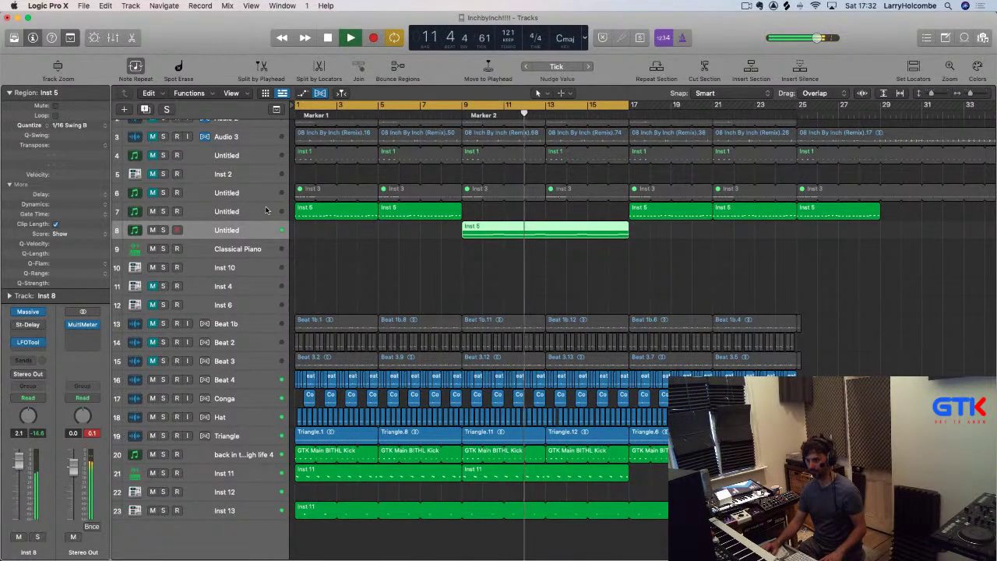
key("x")
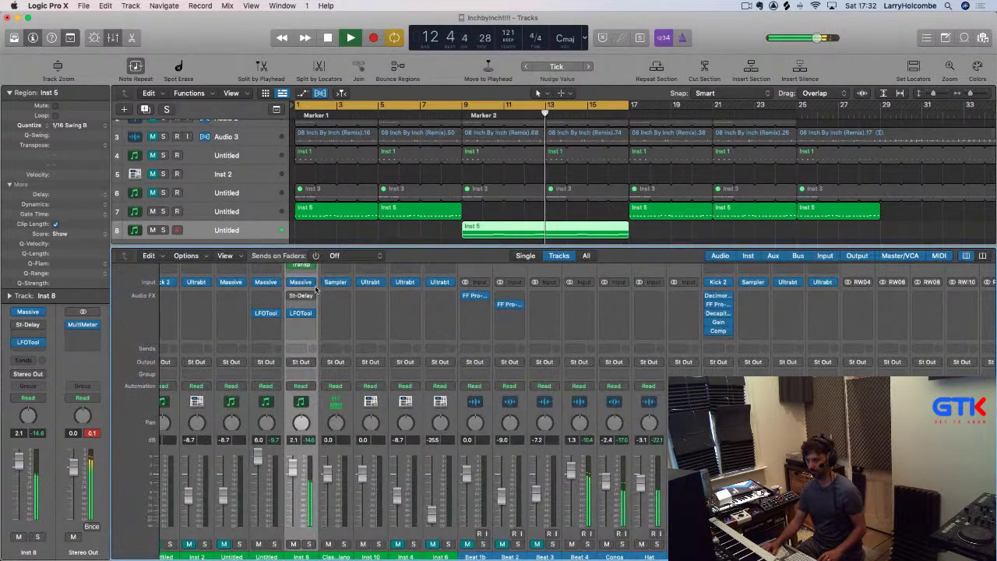
left_click(313, 284)
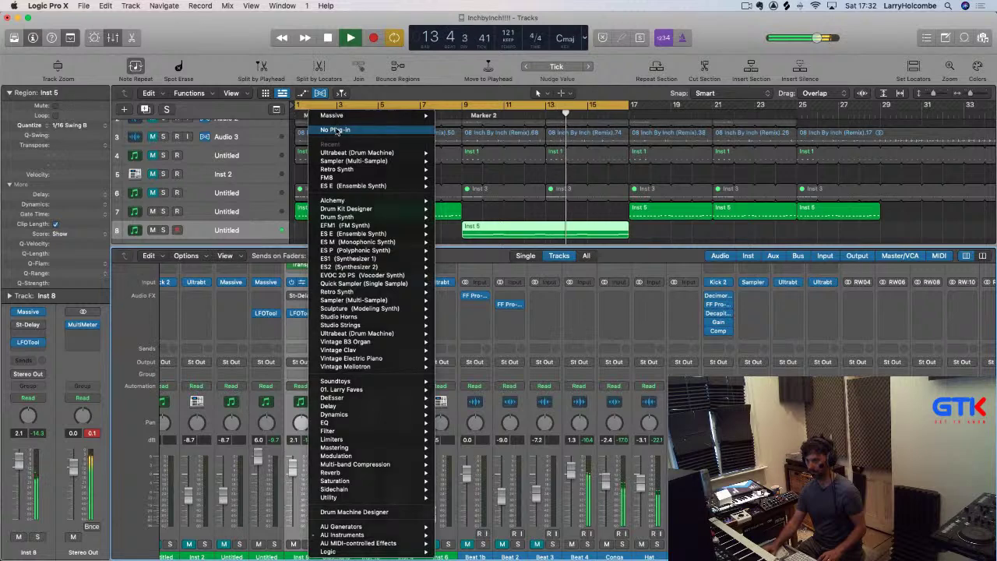
left_click(336, 130)
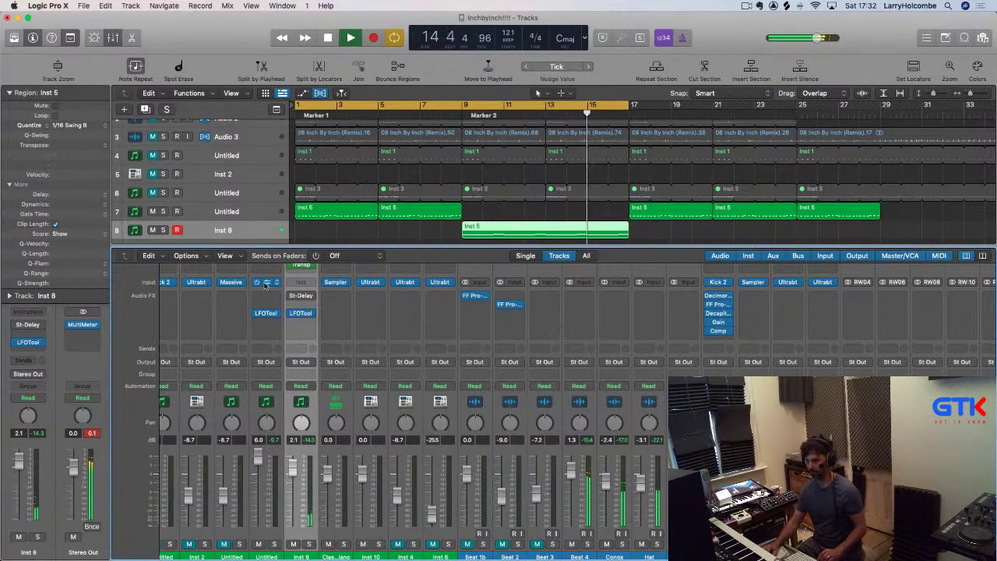
key("super+z")
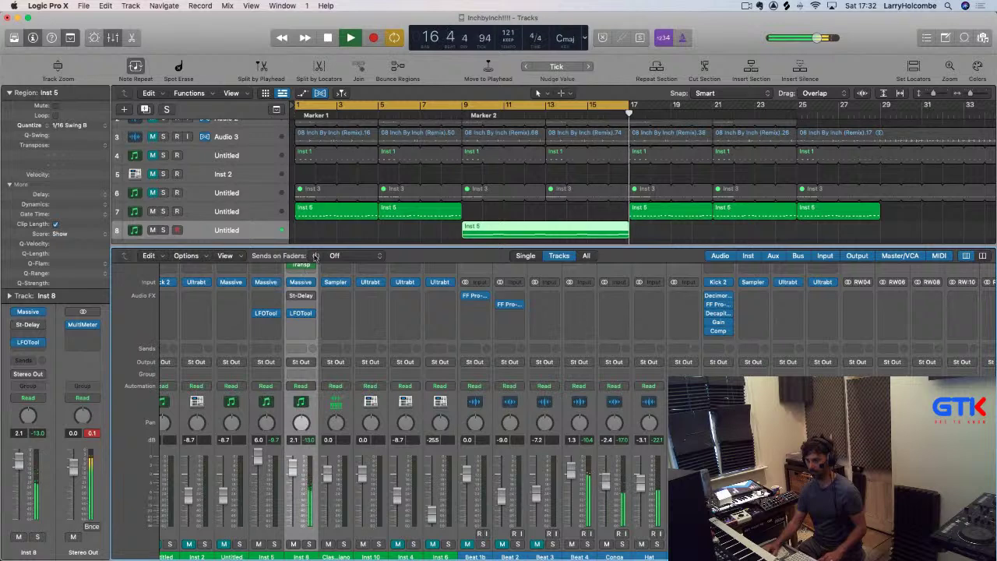
Stop playback, set the cycle range to bars 9 to 17 and restart playback with the mixer shown
scroll(325, 300, "up", 3)
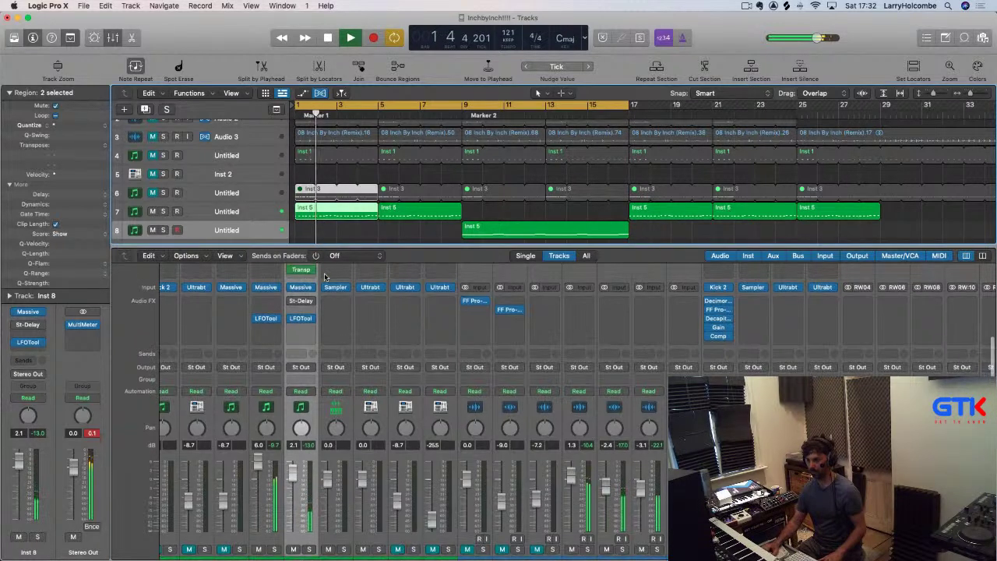
key("x")
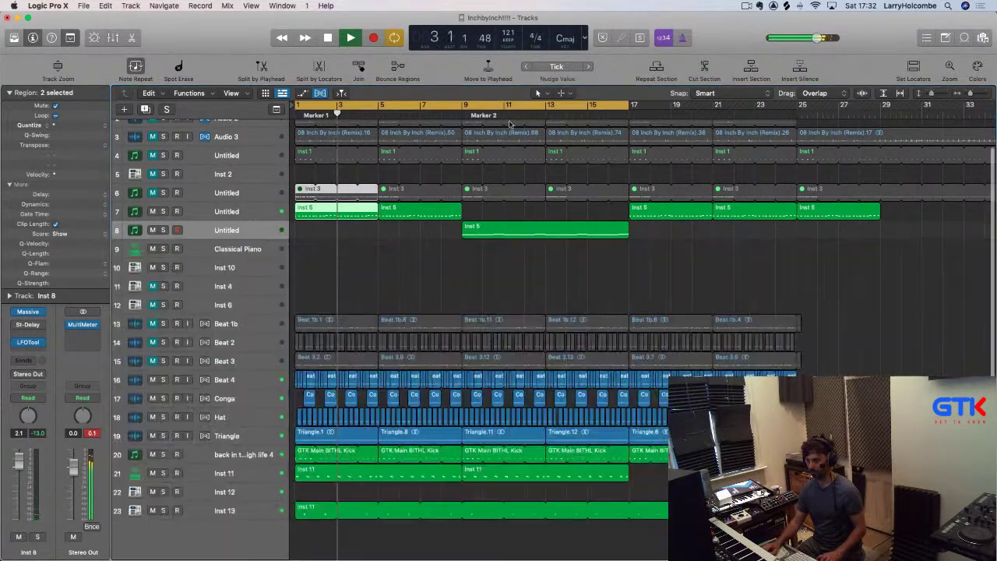
key("space")
left_click_drag(465, 104, 622, 127)
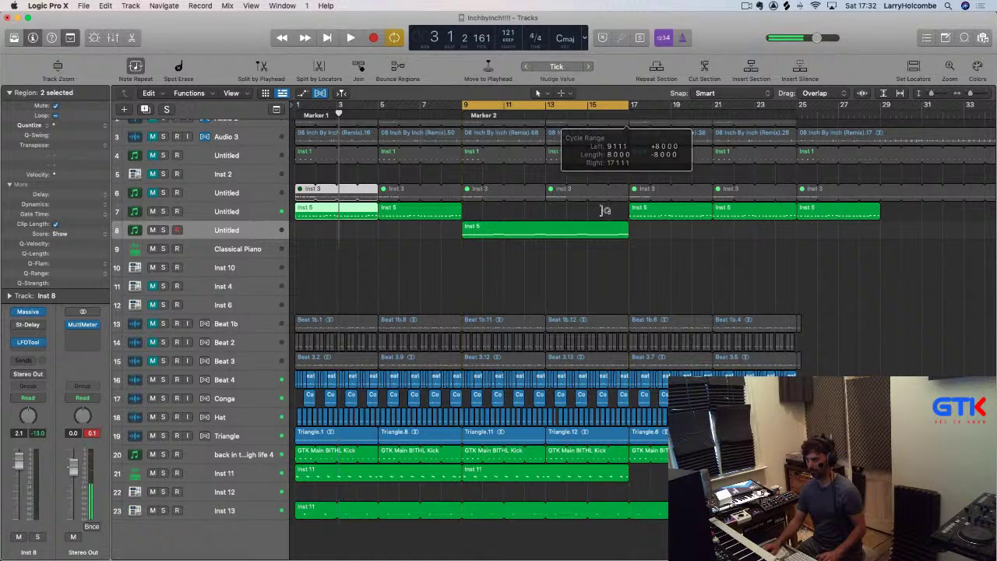
key("x")
key("space")
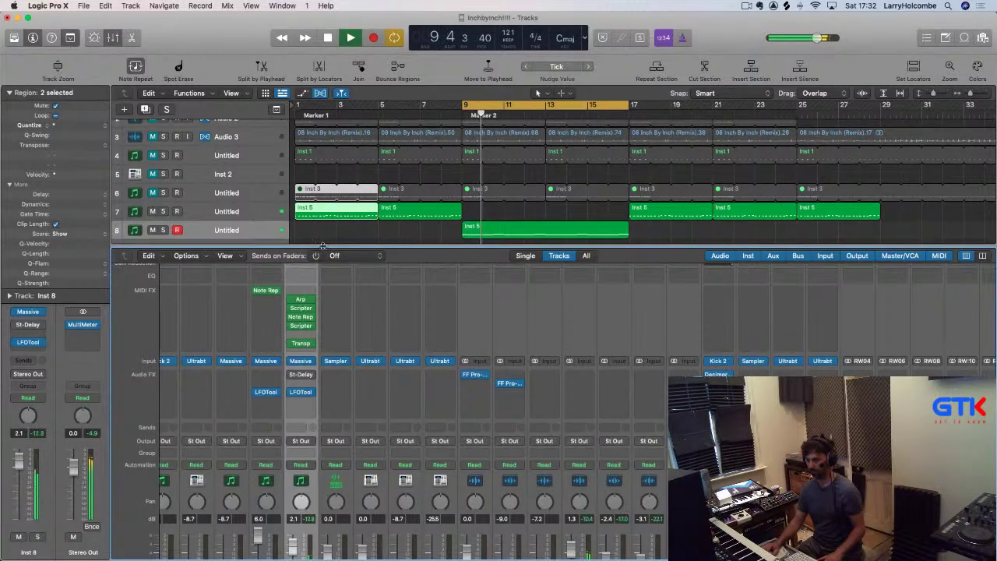
Enlarge the mixer and set the Inst 8 Arpeggiator's note length to 100% and its note length random to 0%
left_click_drag(323, 246, 321, 189)
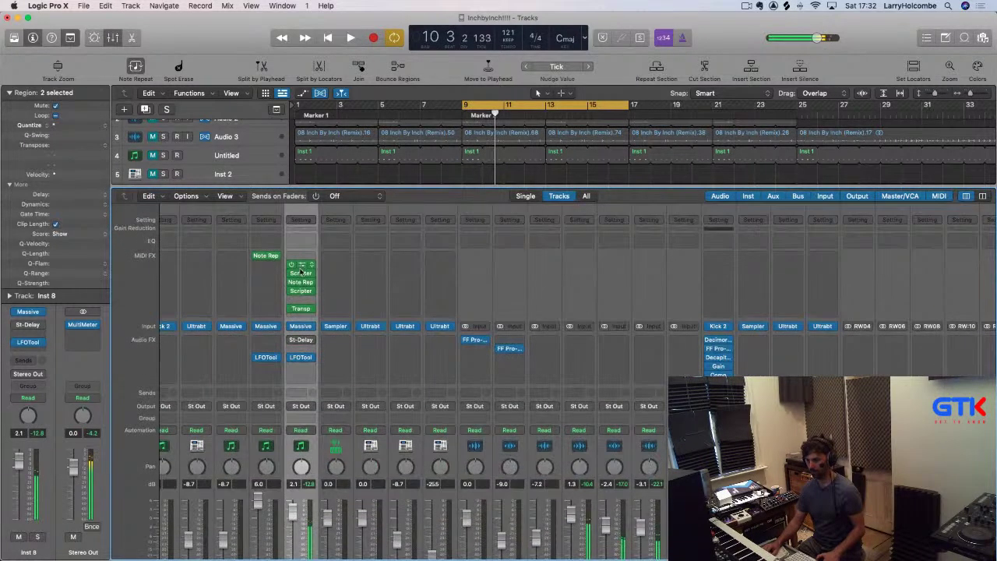
left_click(301, 268)
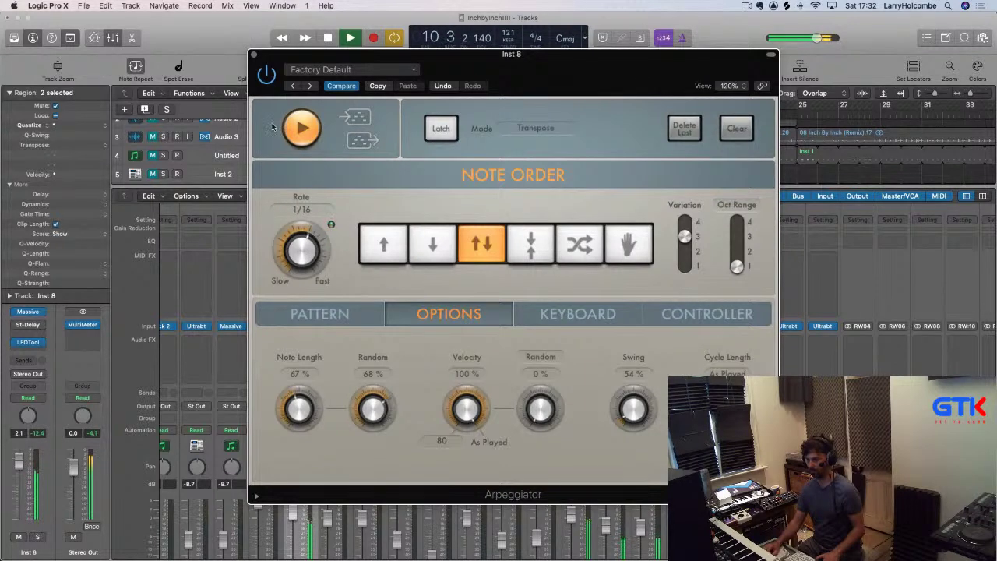
left_click(253, 56)
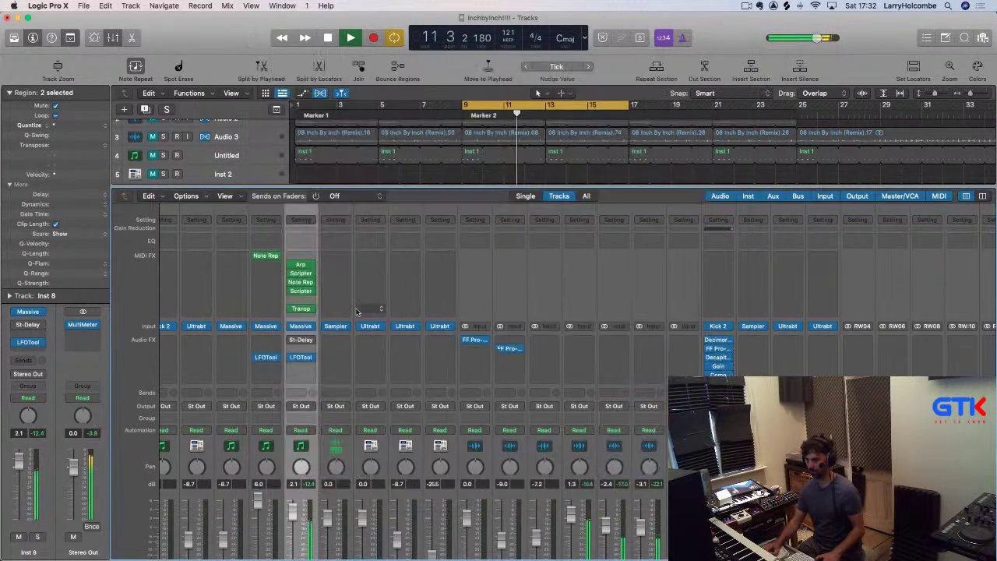
left_click(301, 266)
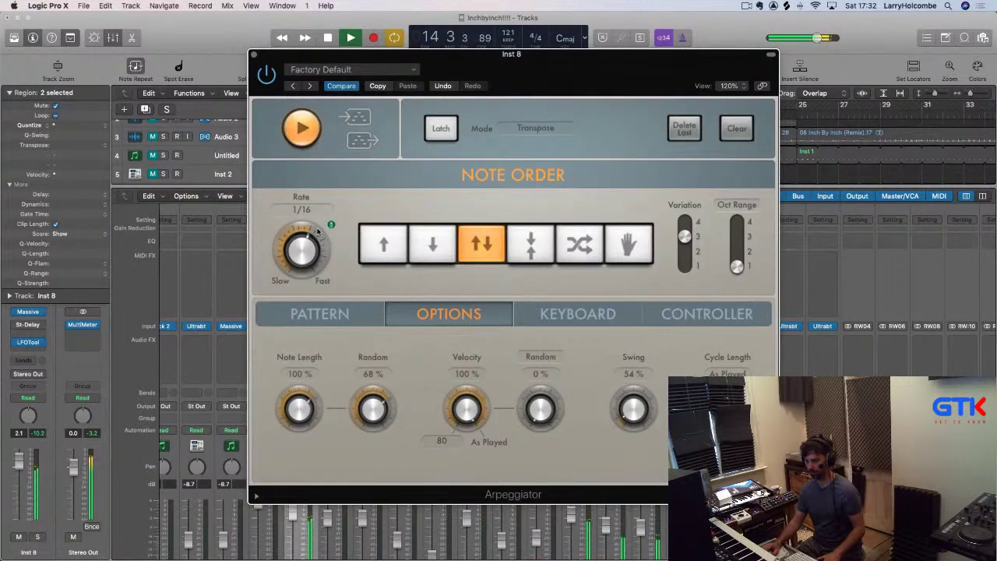
left_click(253, 56)
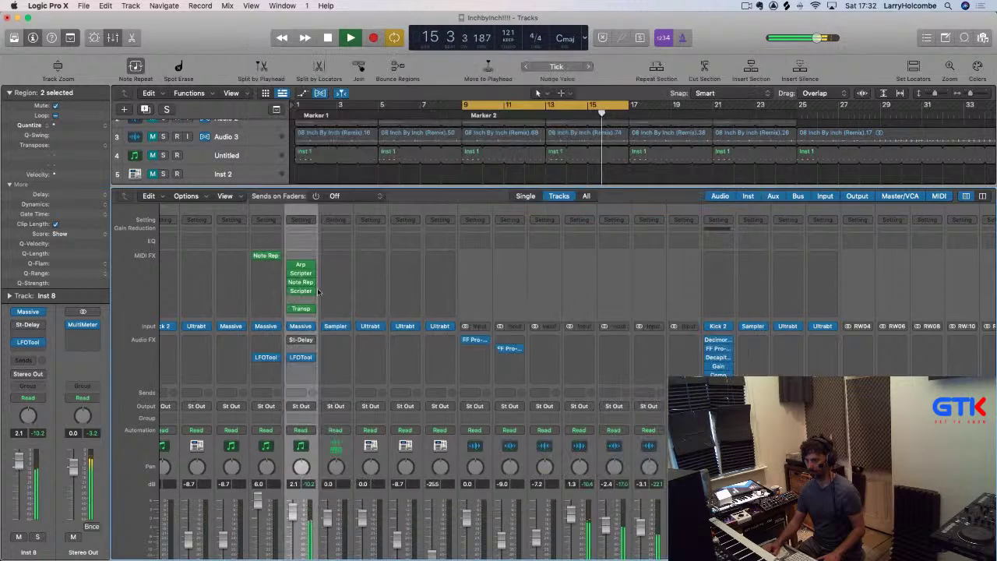
left_click(302, 266)
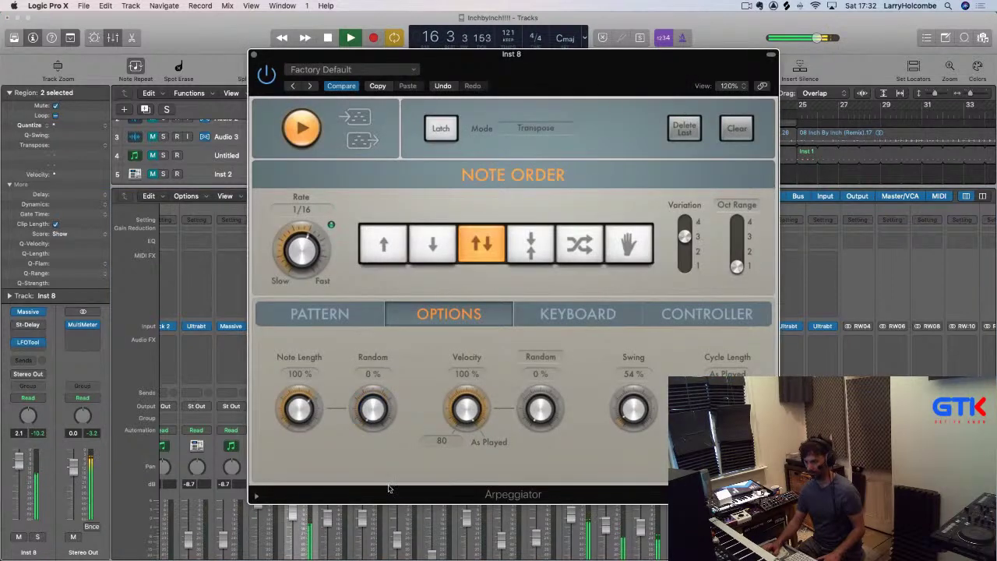
left_click(253, 55)
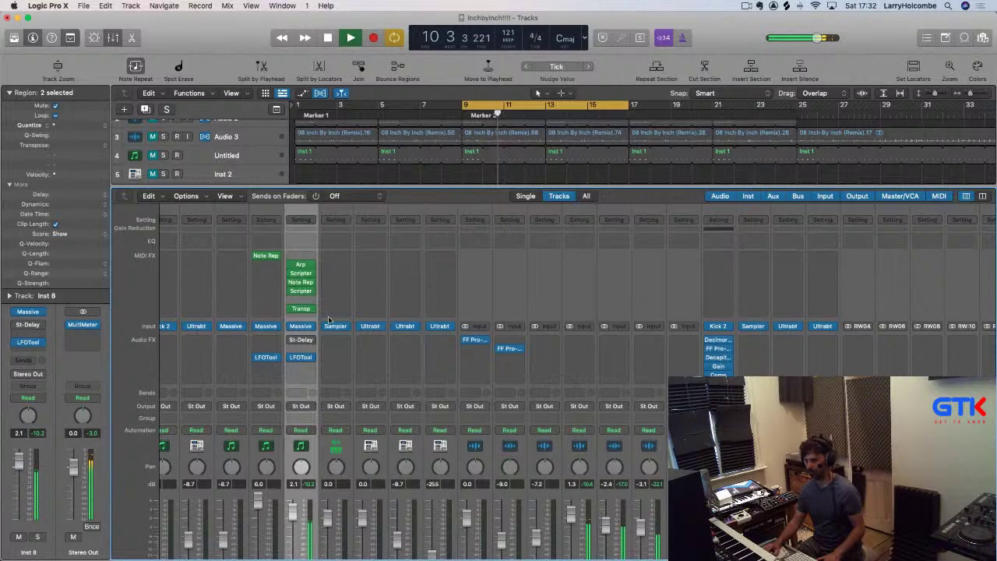
Set the Probability Gate script on Inst 8 to 61%, close its window, hide the mixer and deselect the regions
left_click(302, 293)
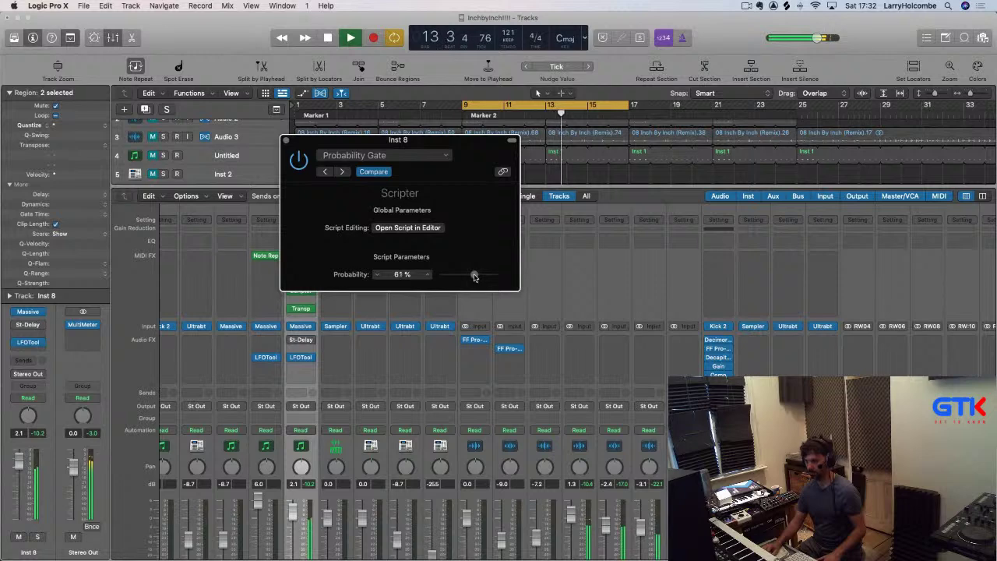
left_click(286, 141)
key("x")
left_click(353, 180)
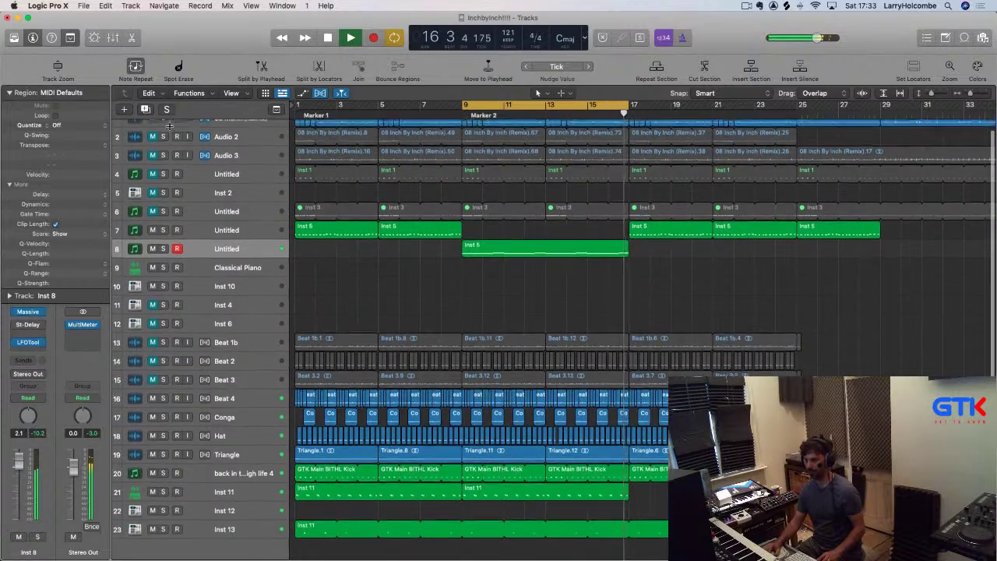
scroll(296, 179, "up", 2)
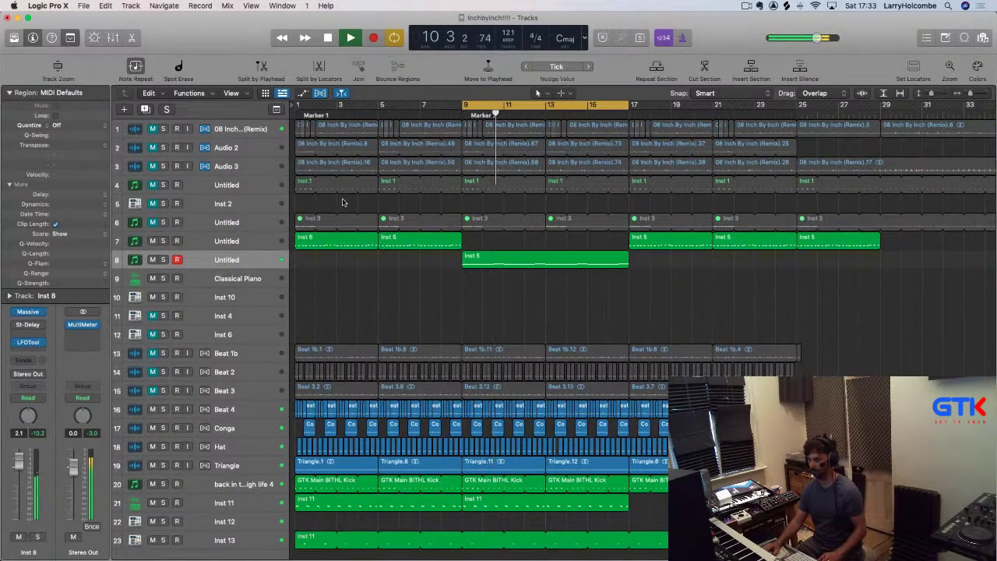
key("x")
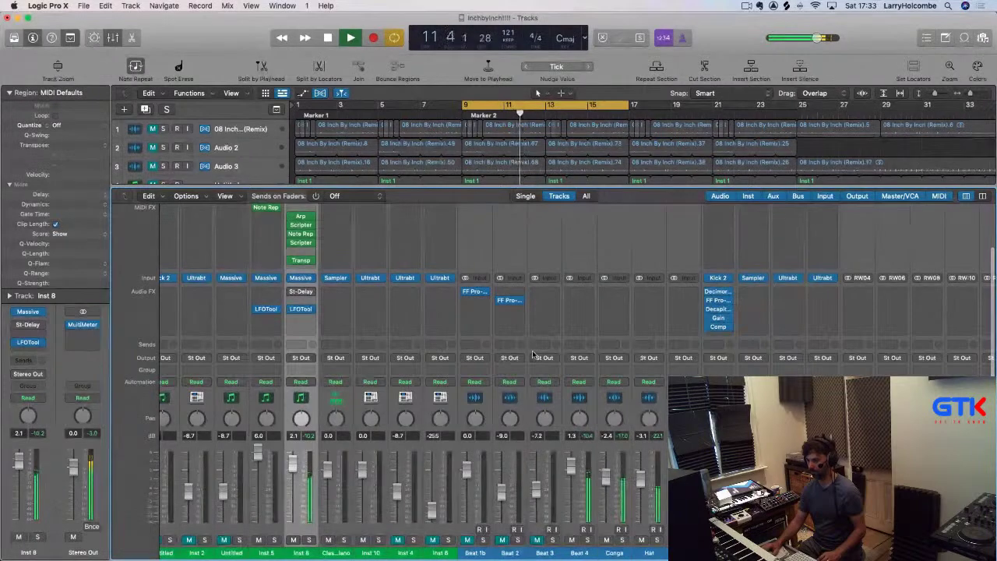
scroll(533, 354, "left", 5)
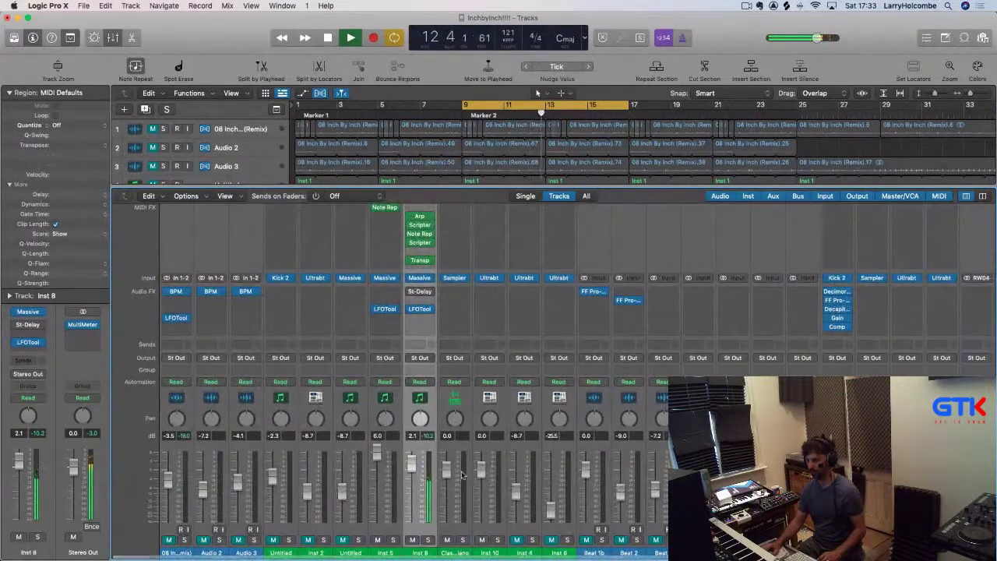
key("x")
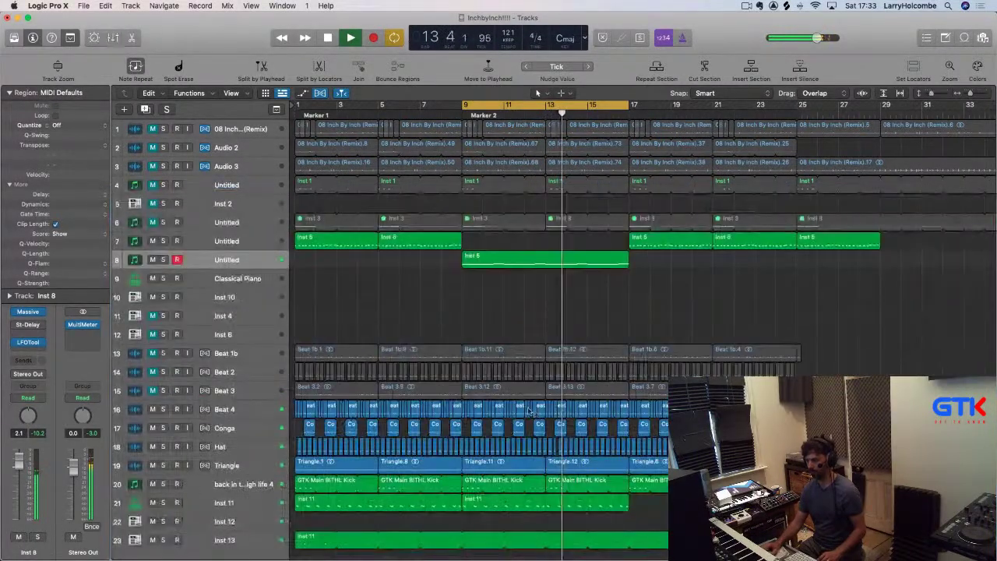
Add a new software instrument track below Inst 13 and load Ultrabeat as its instrument
scroll(227, 498, "down", 3)
left_click(227, 499)
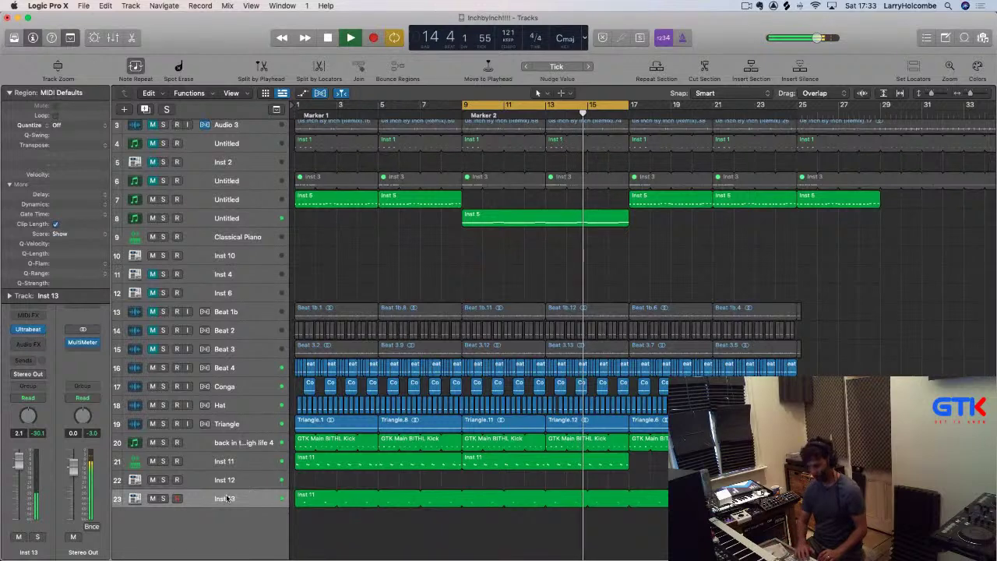
key("alt+super+n")
left_click(657, 182)
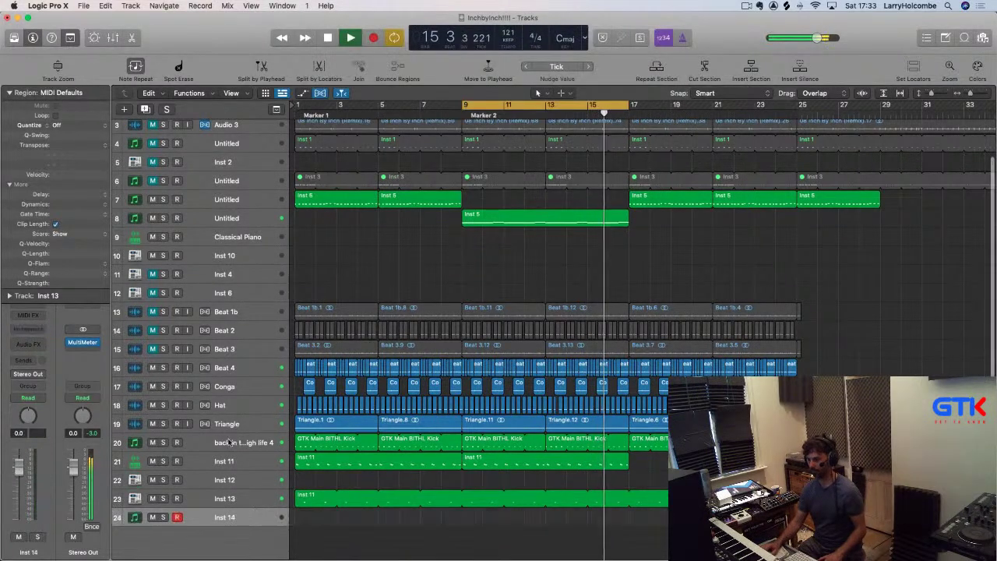
left_click(27, 333)
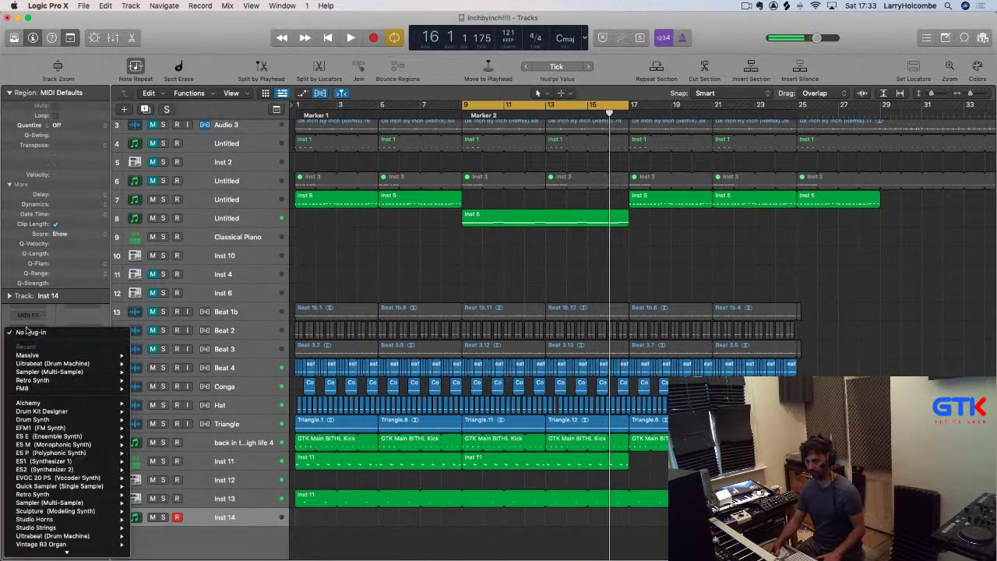
left_click(147, 364)
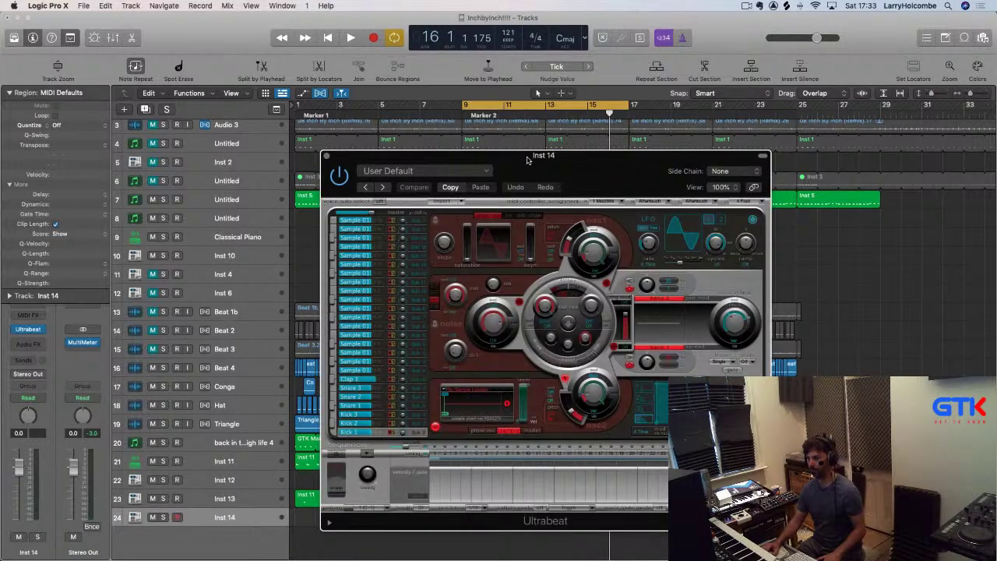
Enter Kick 1 hits on steps 5, 13, 21 and 29 of Ultrabeat's sequencer, audition the pattern and close the plug-in
left_click_drag(527, 159, 453, 107)
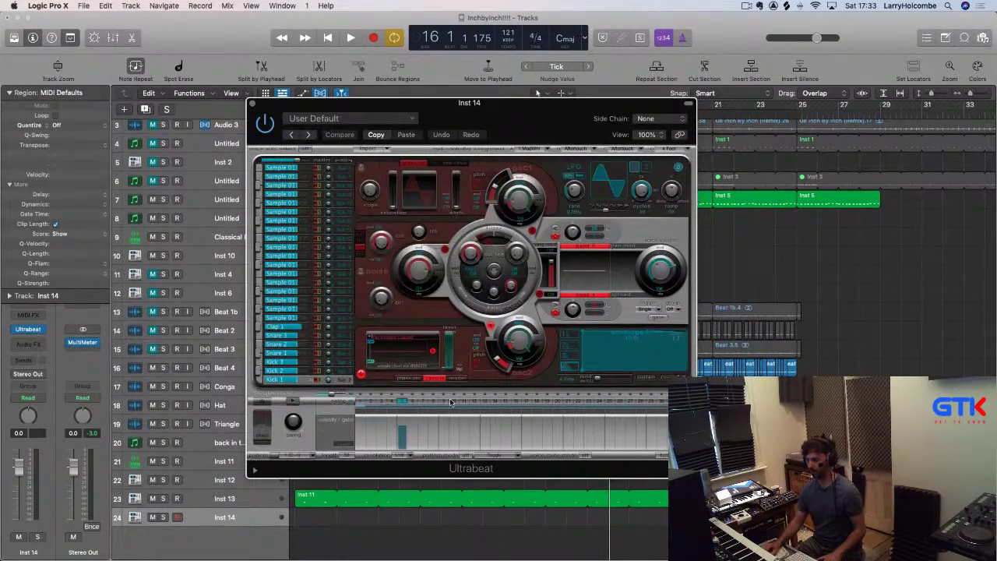
left_click(260, 403)
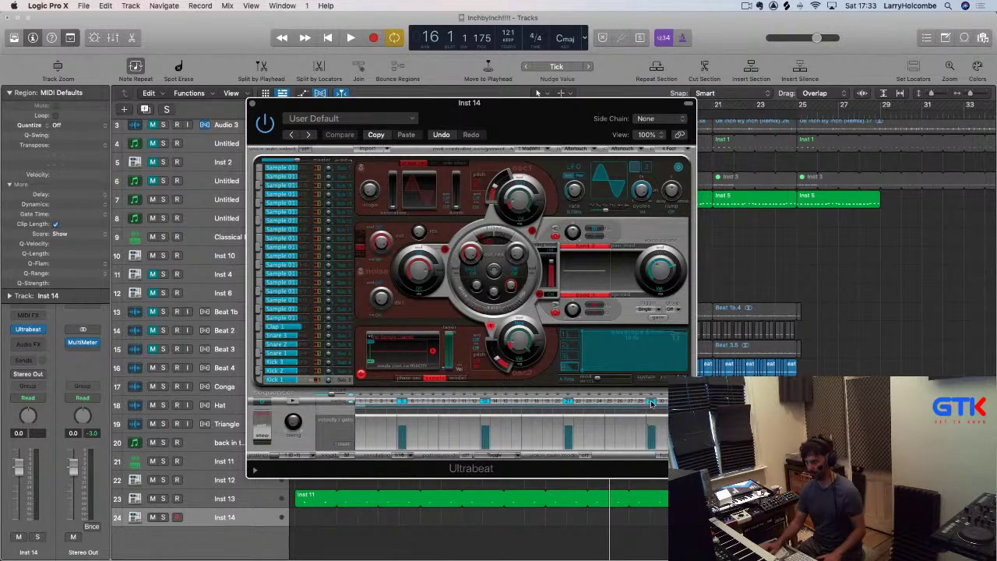
key("space")
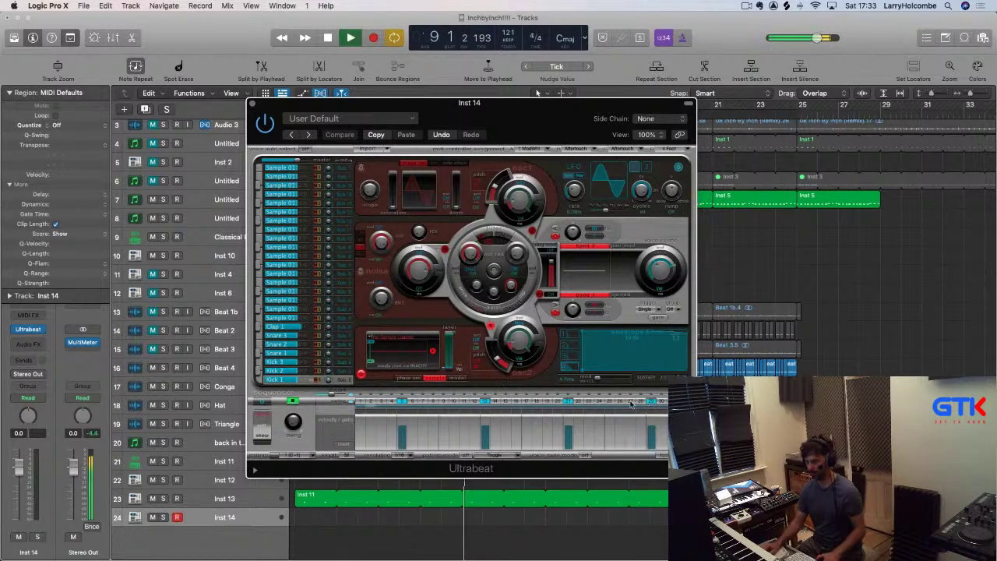
left_click(395, 331)
left_click(387, 349)
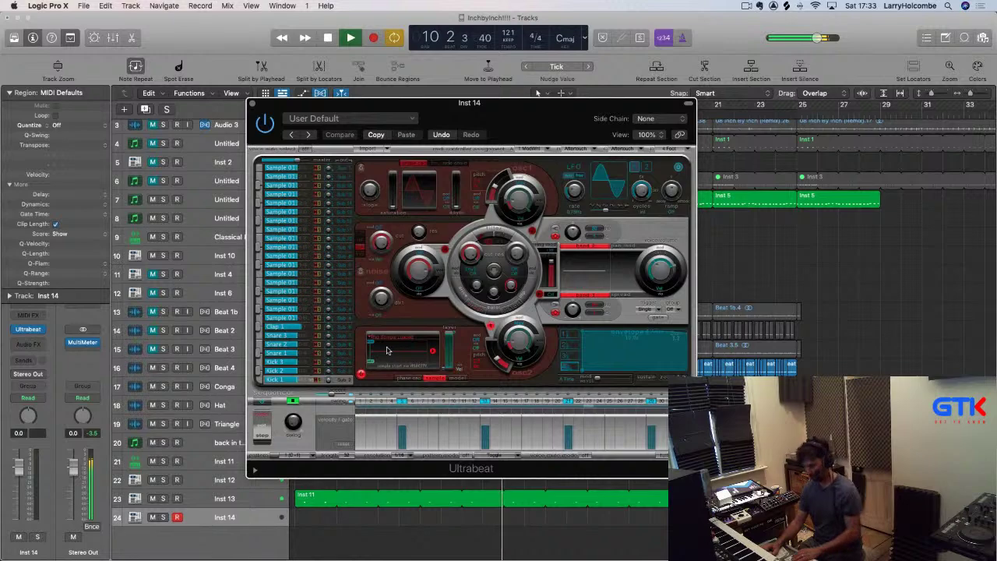
key("Escape")
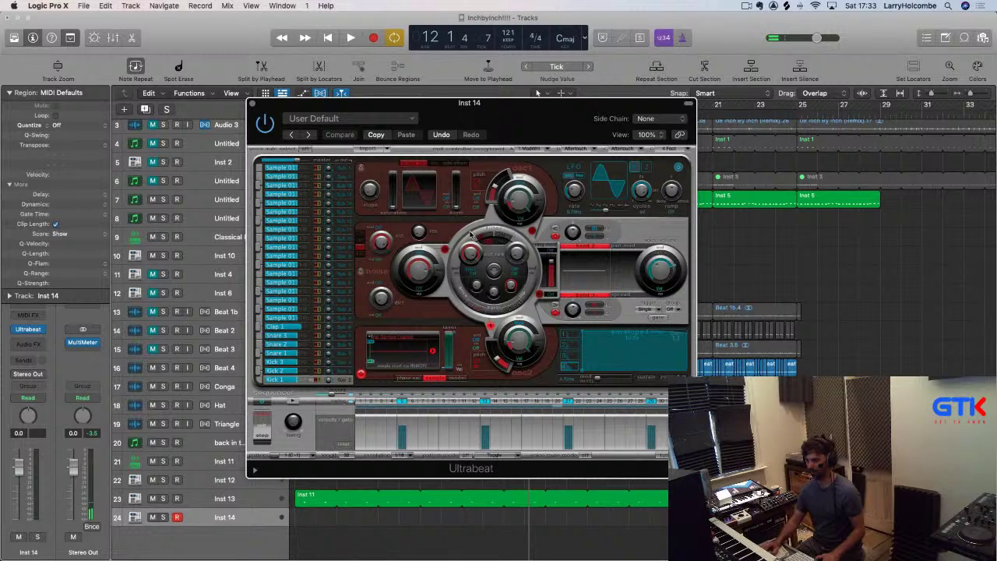
left_click(252, 103)
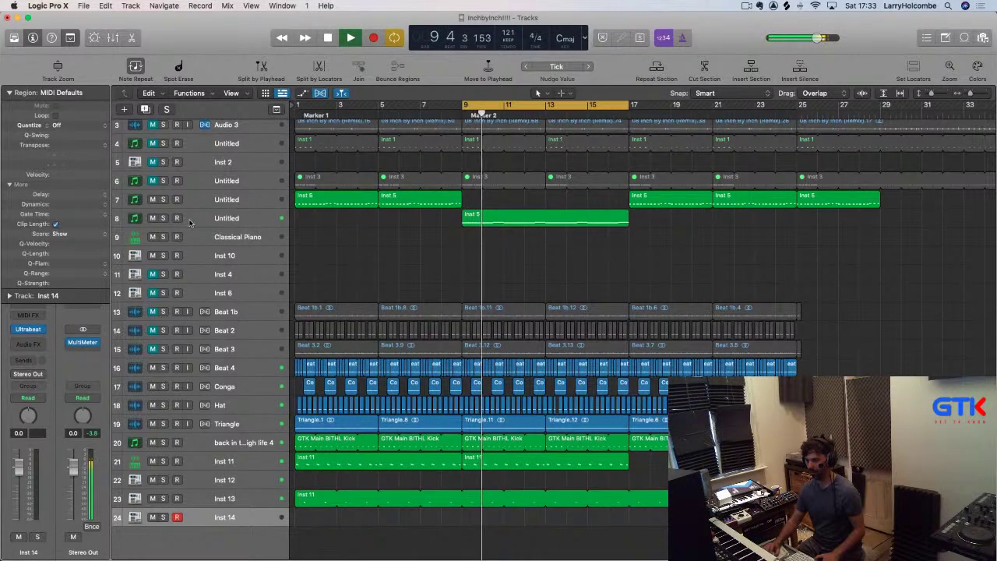
Solo track 8 and bypass the Note Repeater on its Inst 8 channel strip
left_click(163, 218)
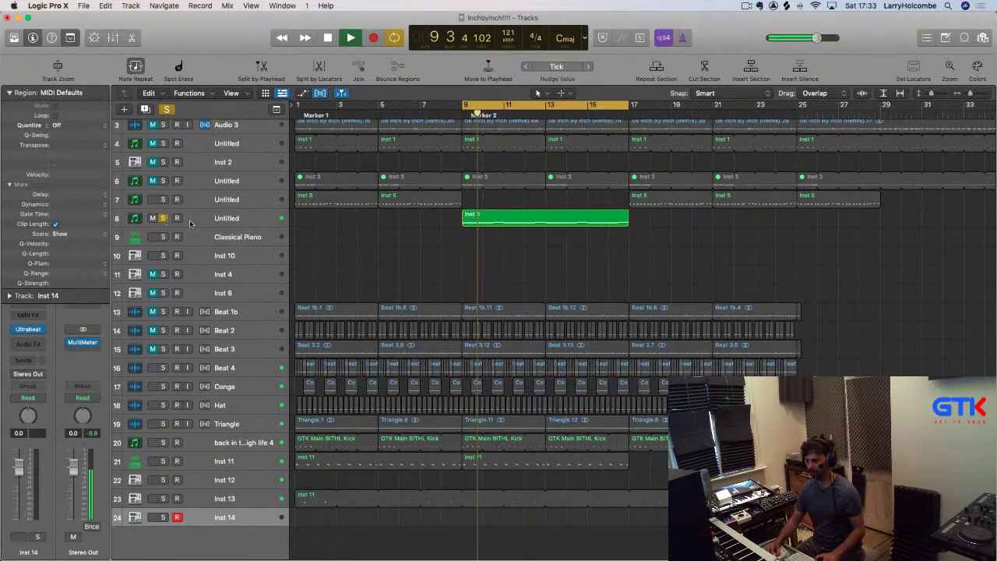
left_click(193, 223)
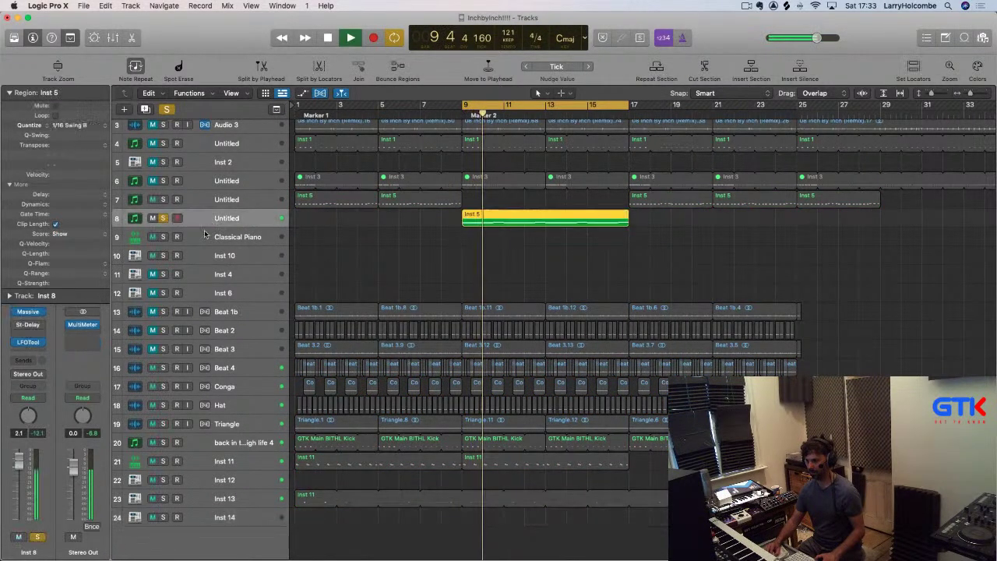
left_click(10, 92)
key("y")
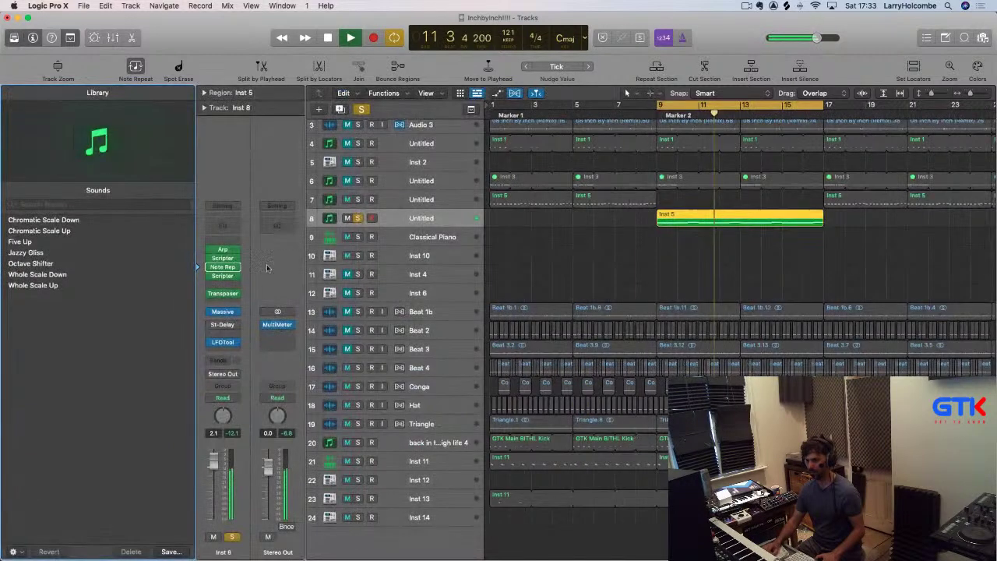
left_click(14, 38)
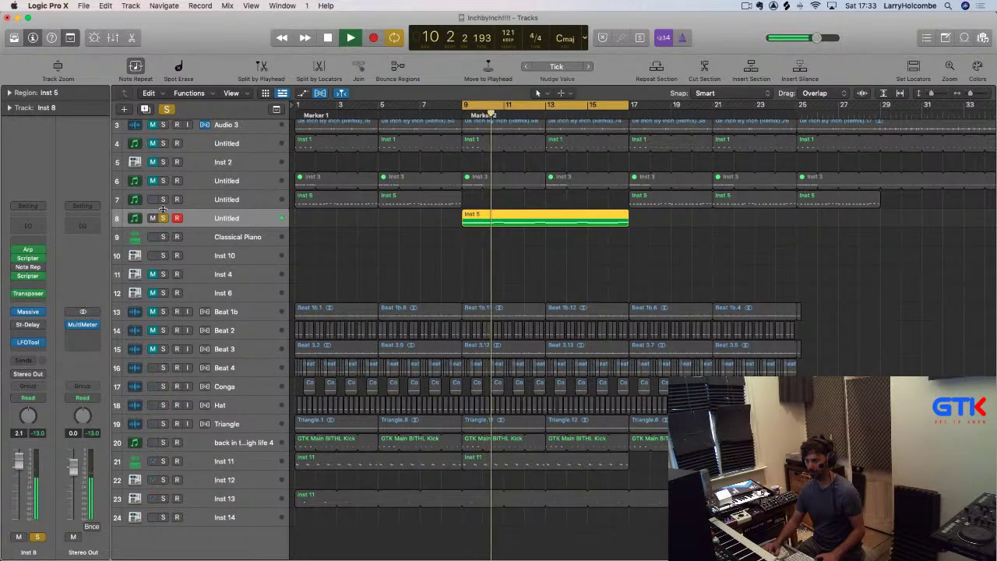
Unsolo track 8 and compare the groove with the track muted and unmuted
left_click(152, 218)
left_click(163, 219)
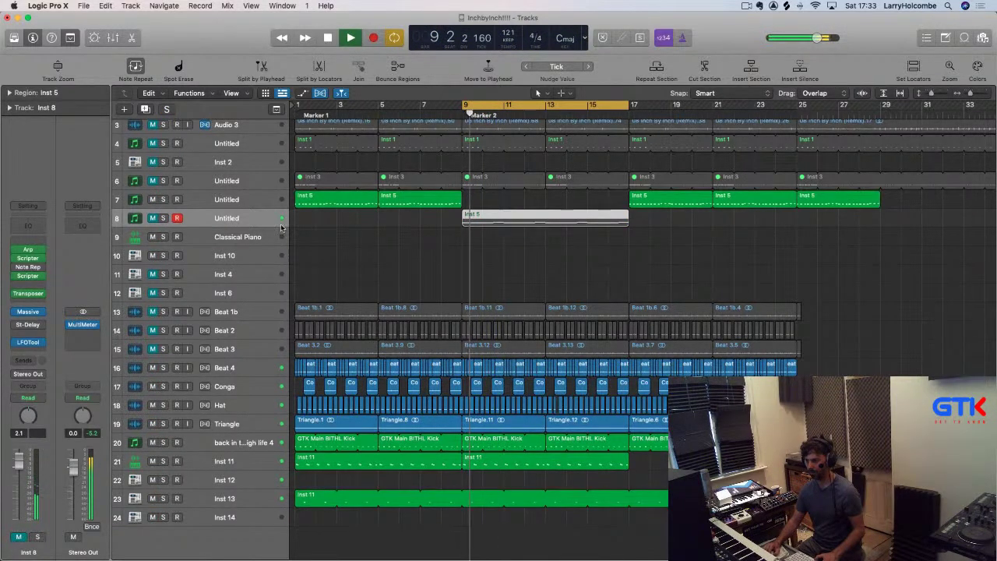
scroll(282, 227, "up", 3)
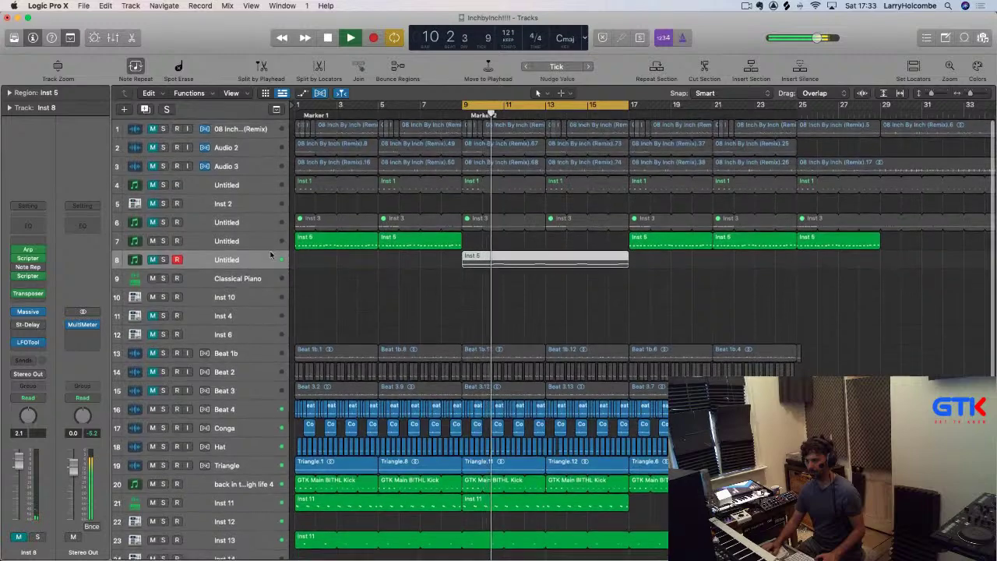
left_click(152, 259)
scroll(361, 282, "down", 2)
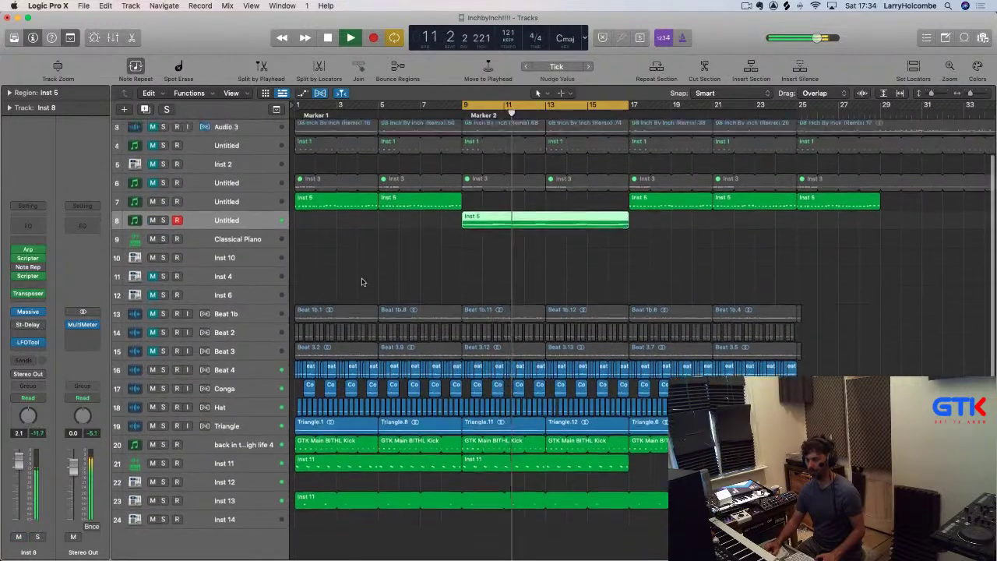
scroll(362, 282, "up", 3)
scroll(361, 282, "down", 4)
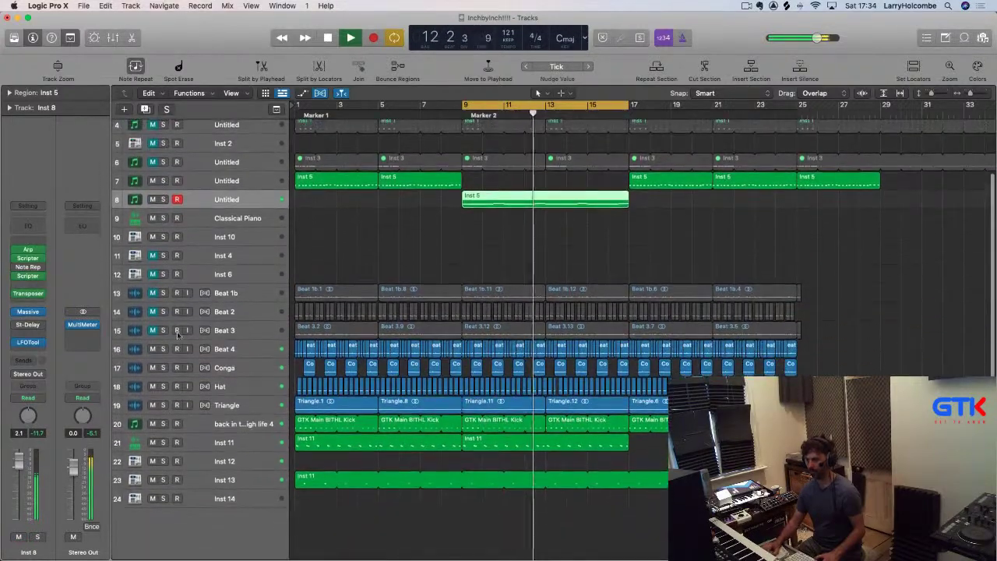
Solo the Beat 4 track and insert the Transient Master effect on its channel strip
left_click(163, 349)
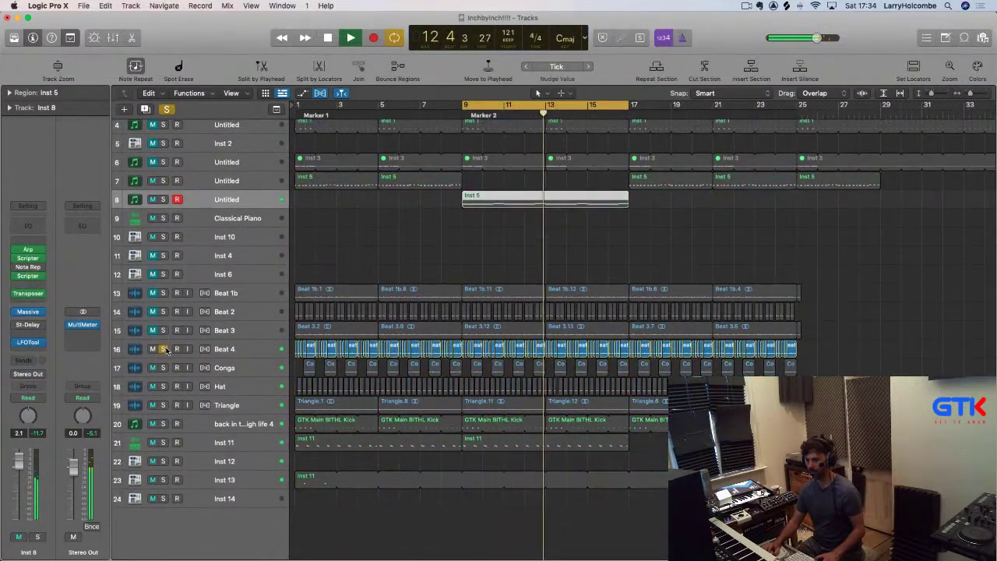
left_click(233, 349)
left_click(25, 343)
mouse_move(45, 375)
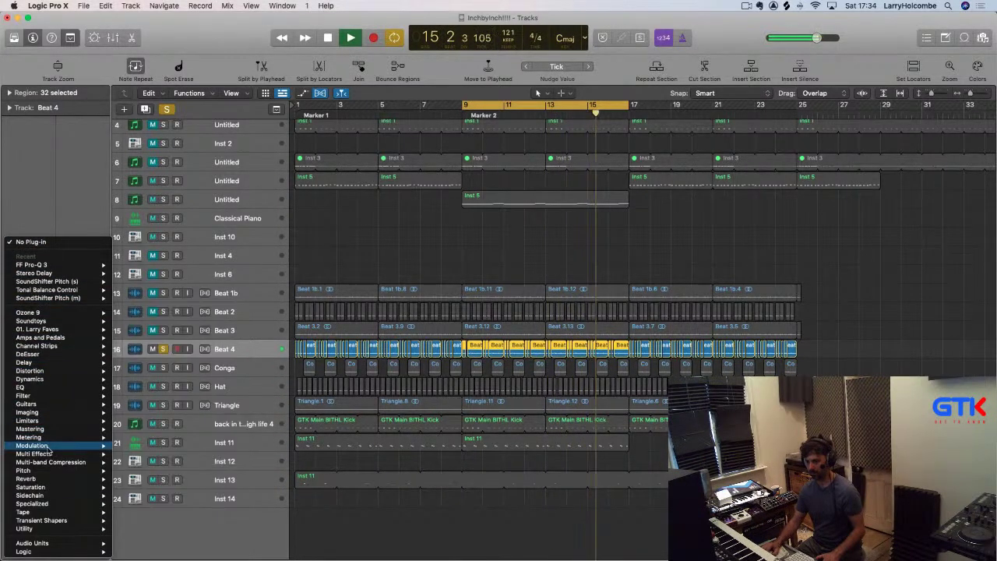
mouse_move(62, 520)
mouse_move(152, 521)
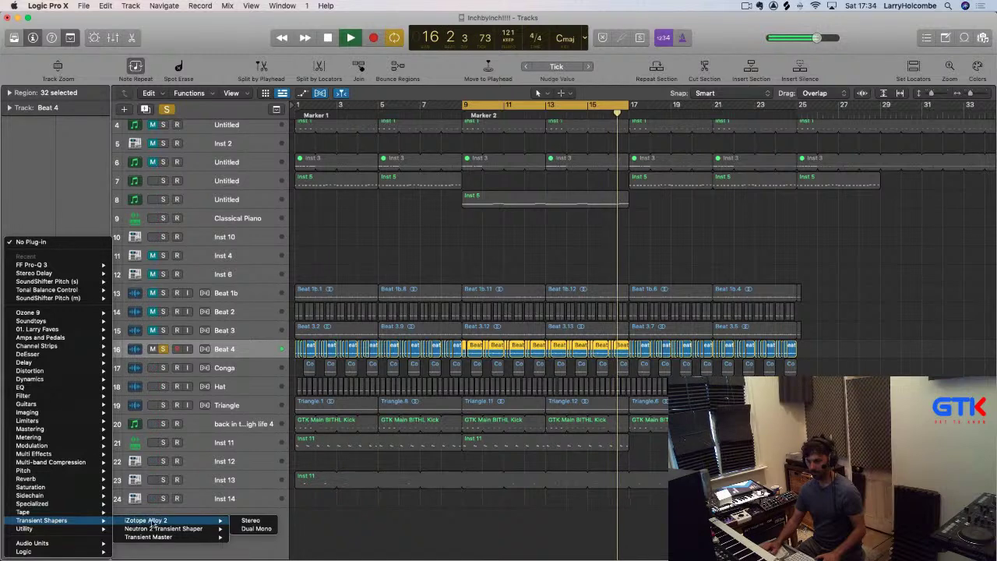
left_click(250, 537)
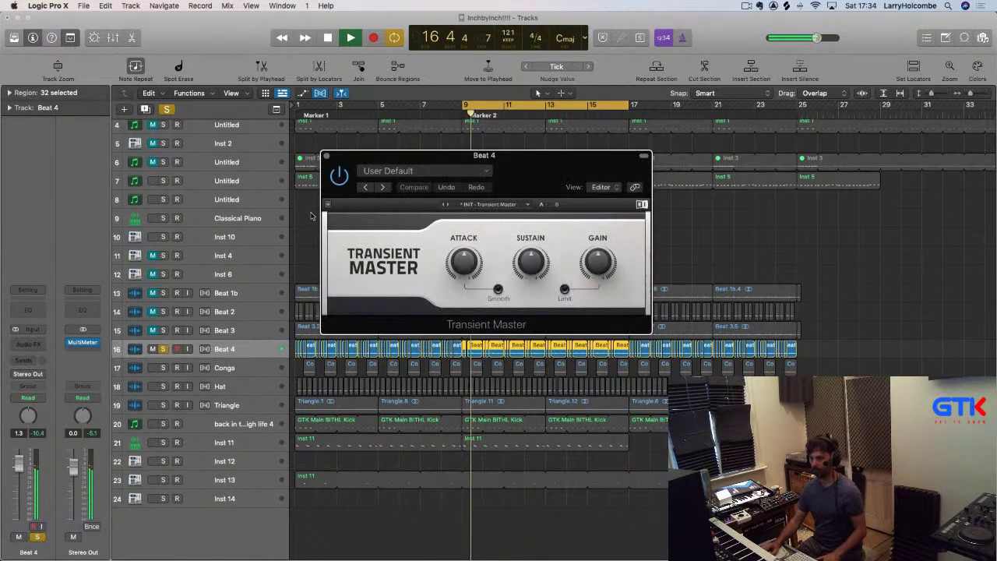
Set Transient Master's Sustain to -45% on Beat 4, unsolo the track and close the plug-in window
left_click_drag(531, 264, 531, 276)
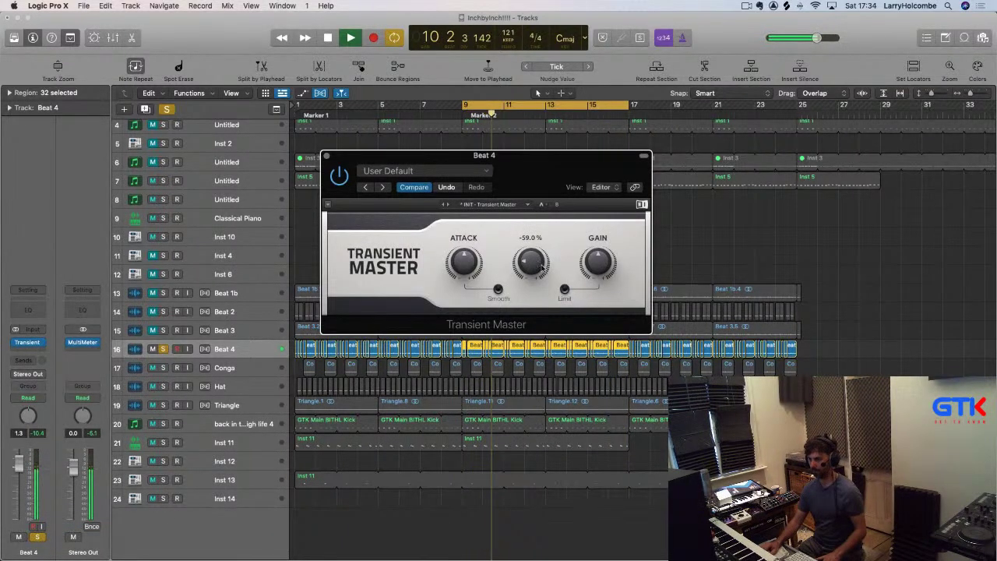
left_click(164, 349)
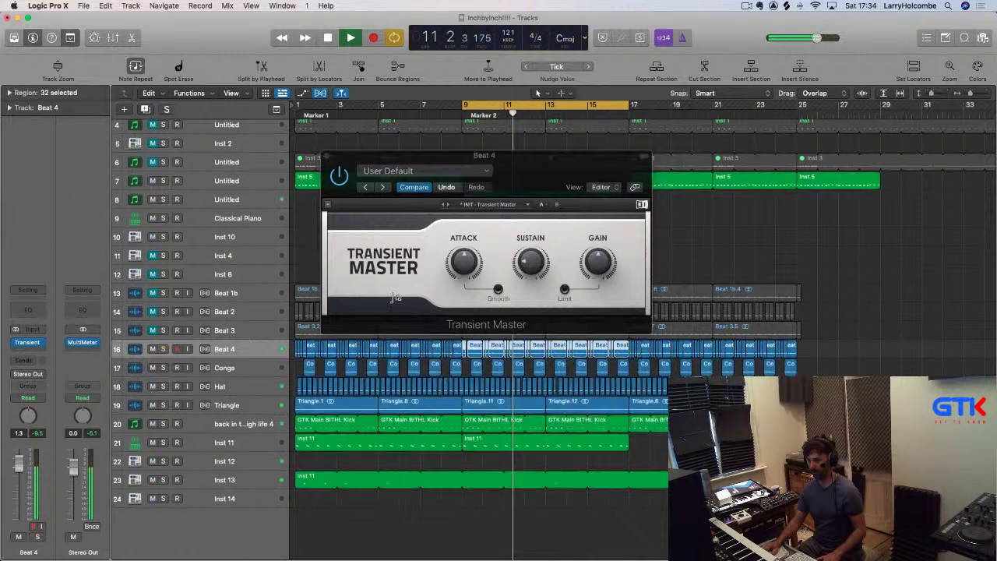
left_click_drag(533, 269, 533, 258)
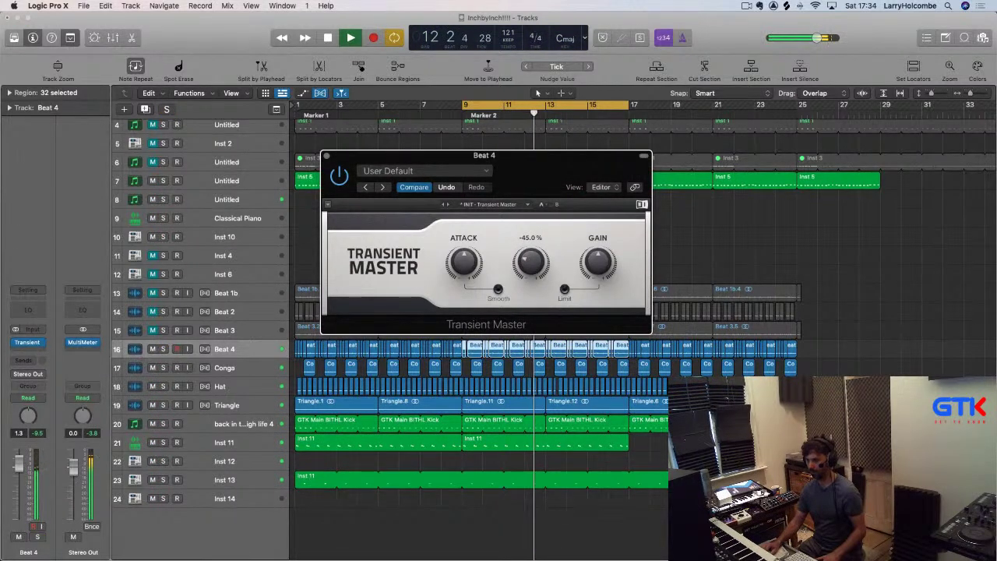
left_click(326, 155)
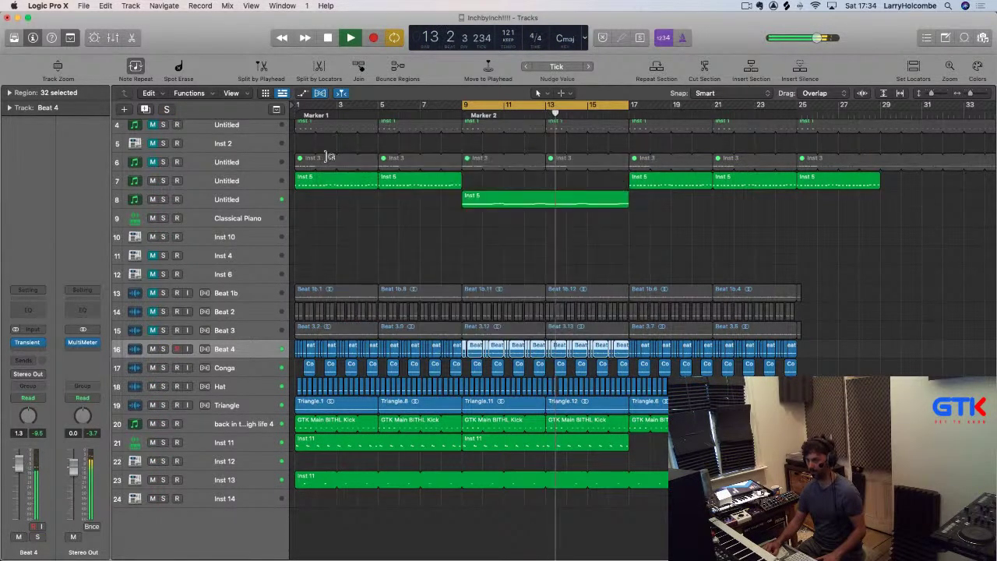
Deselect the Beat 4 regions, bypass Transient Master and toggle the Conga track's mute to compare the groove
left_click(358, 138)
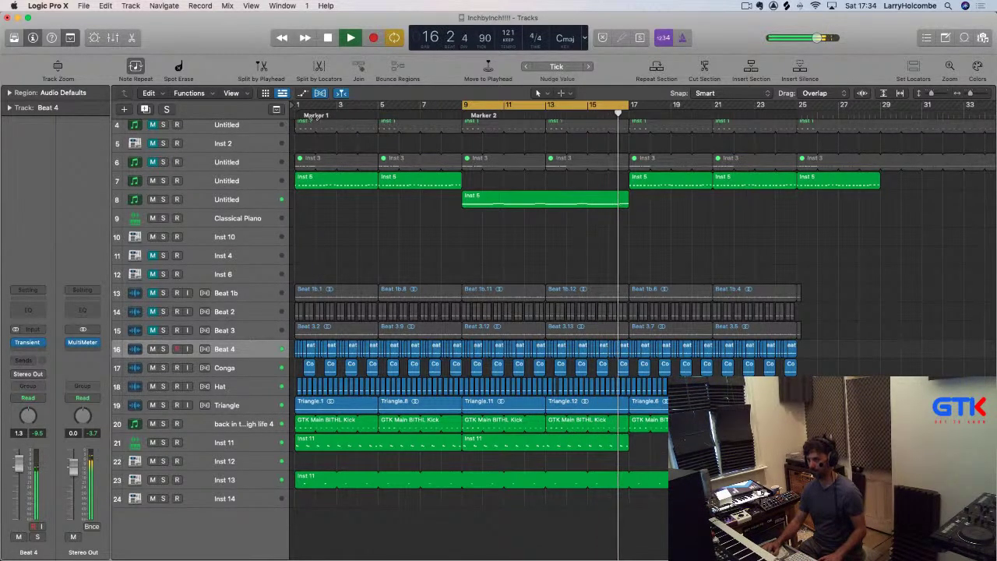
scroll(380, 133, "up", 2)
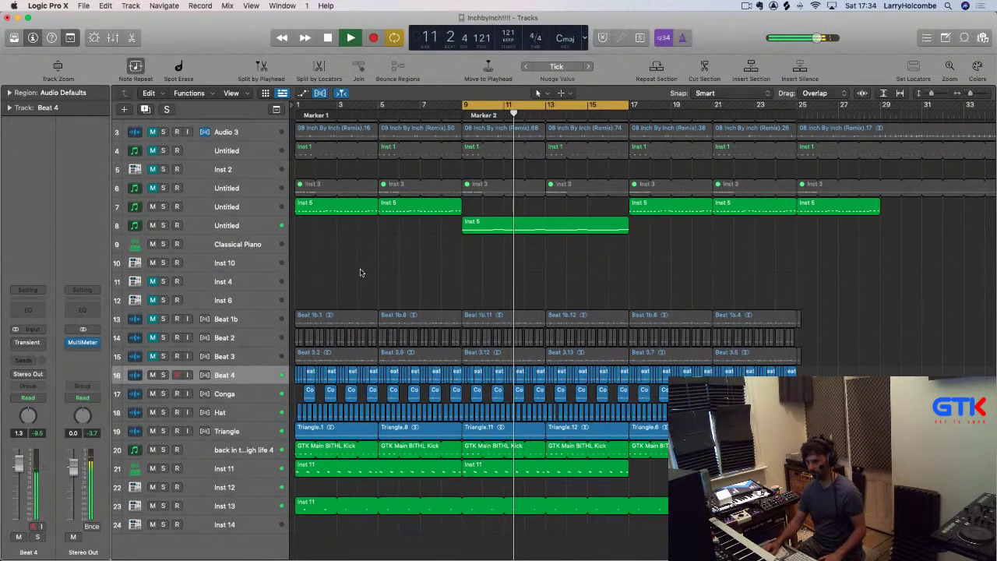
left_click(153, 394)
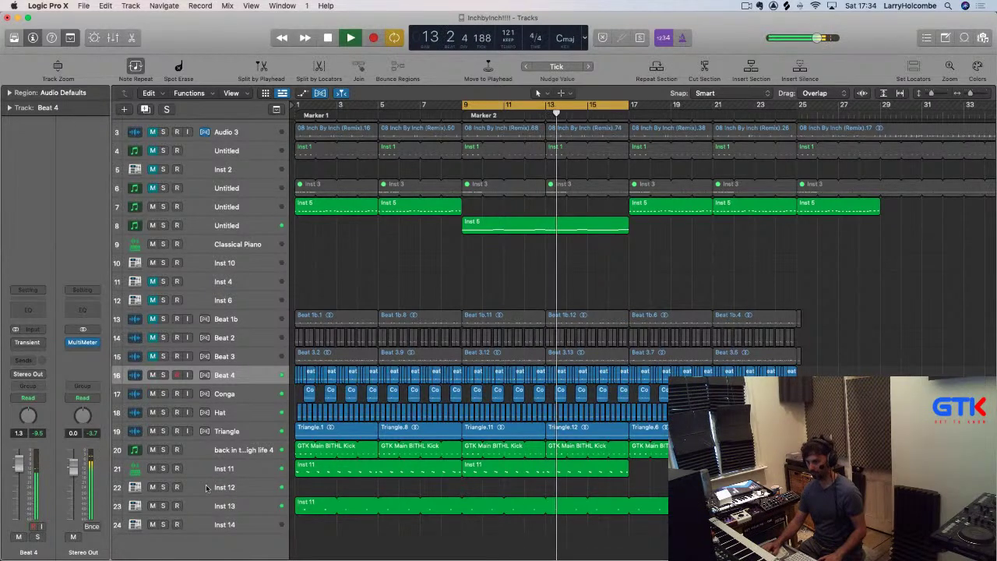
Toggle mute on the Inst 13 track and solo on the Inst 12 track to compare their parts in the groove
left_click(153, 506)
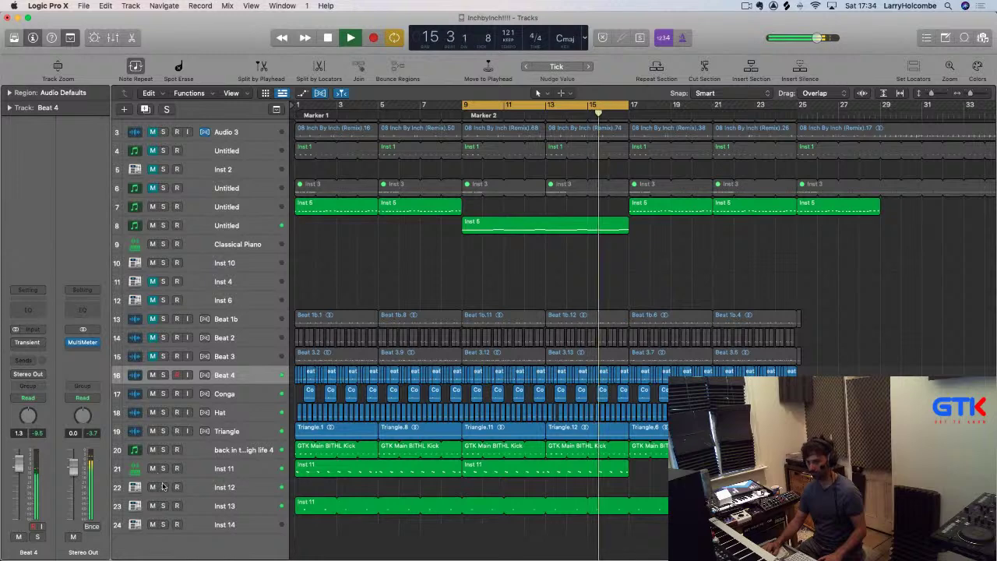
left_click(163, 487)
left_click(162, 487)
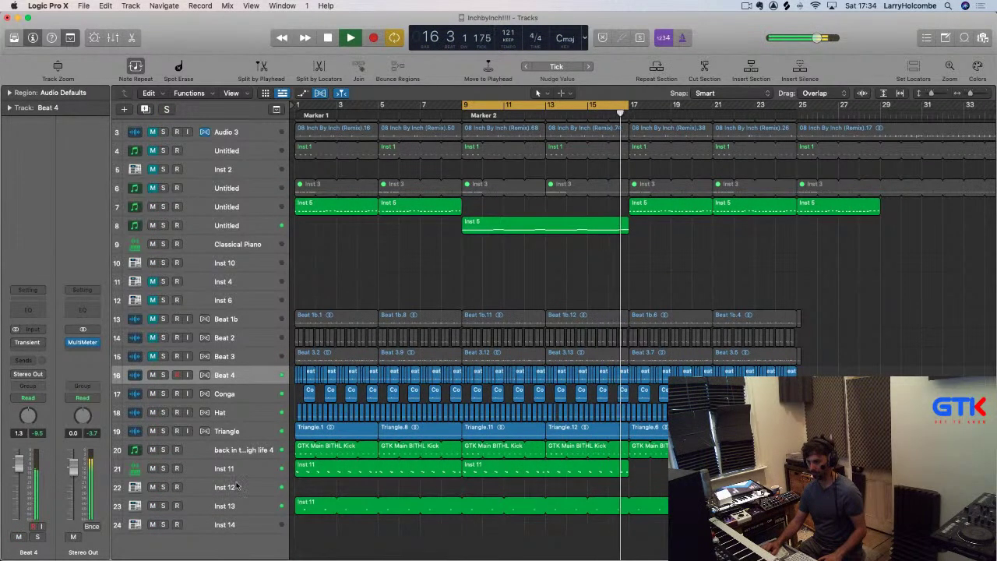
left_click(198, 494)
left_click(163, 487)
left_click(163, 486)
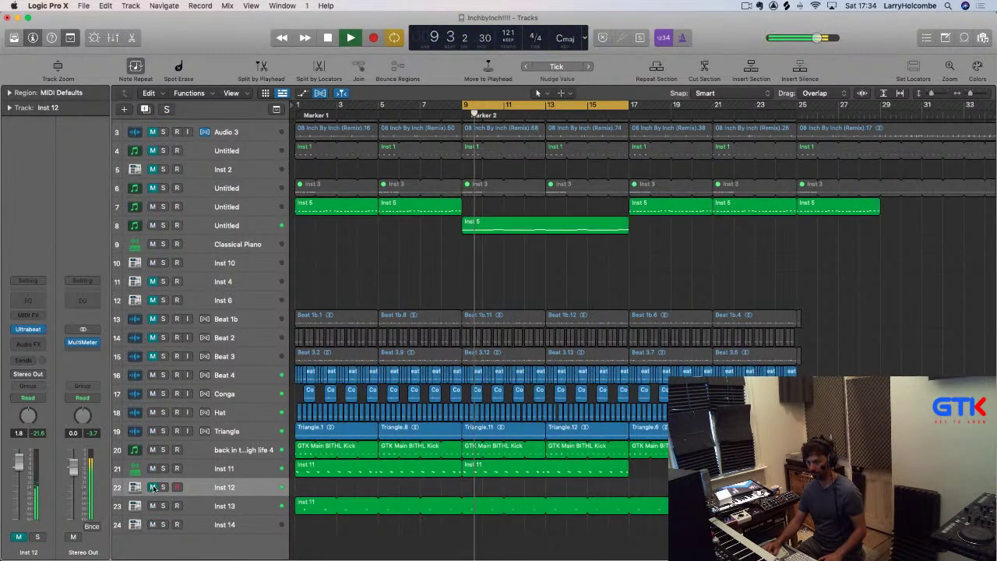
Lower the Inst 12 track's volume to -4.7 dB and mute the track
left_click(154, 488)
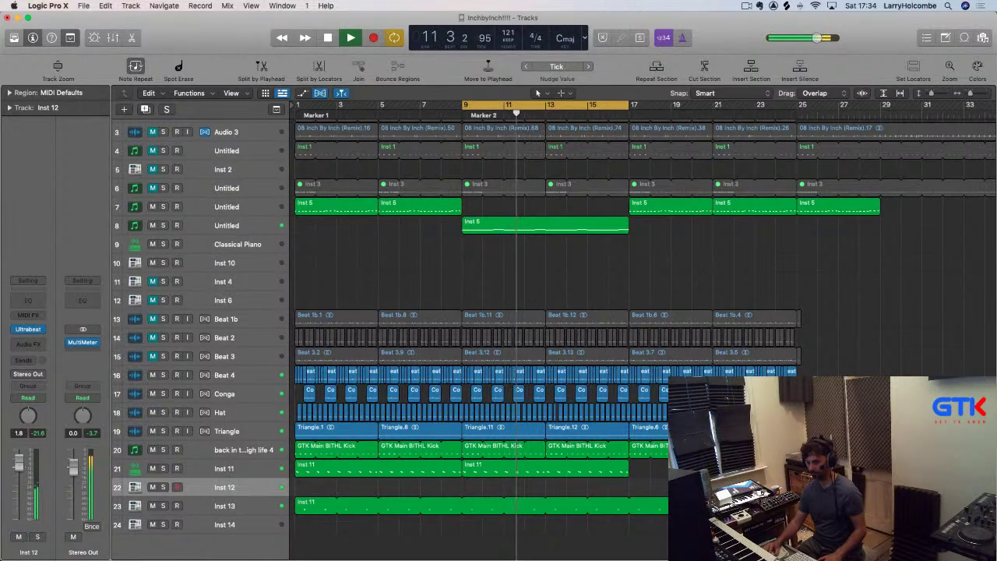
left_click_drag(20, 466, 19, 490)
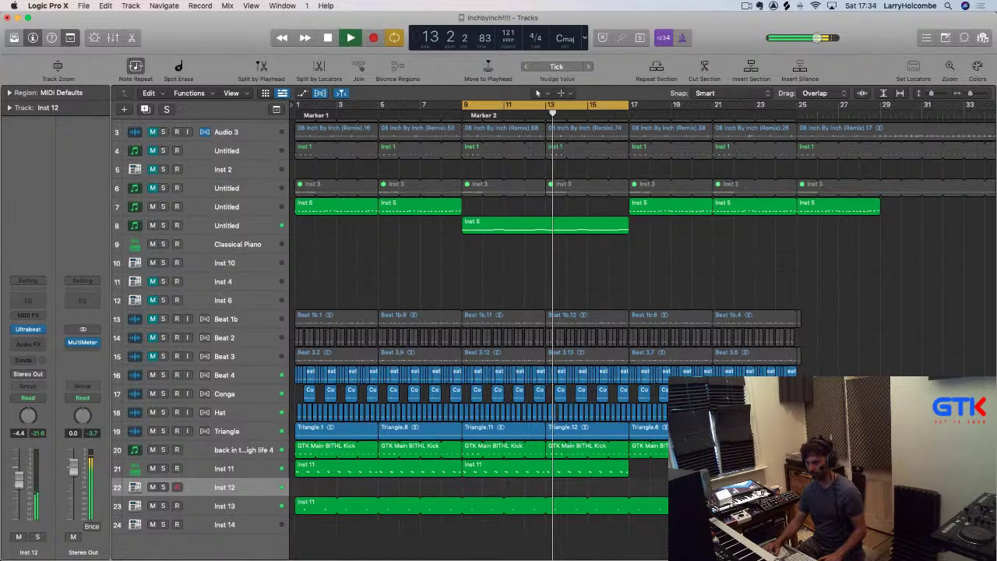
left_click(154, 488)
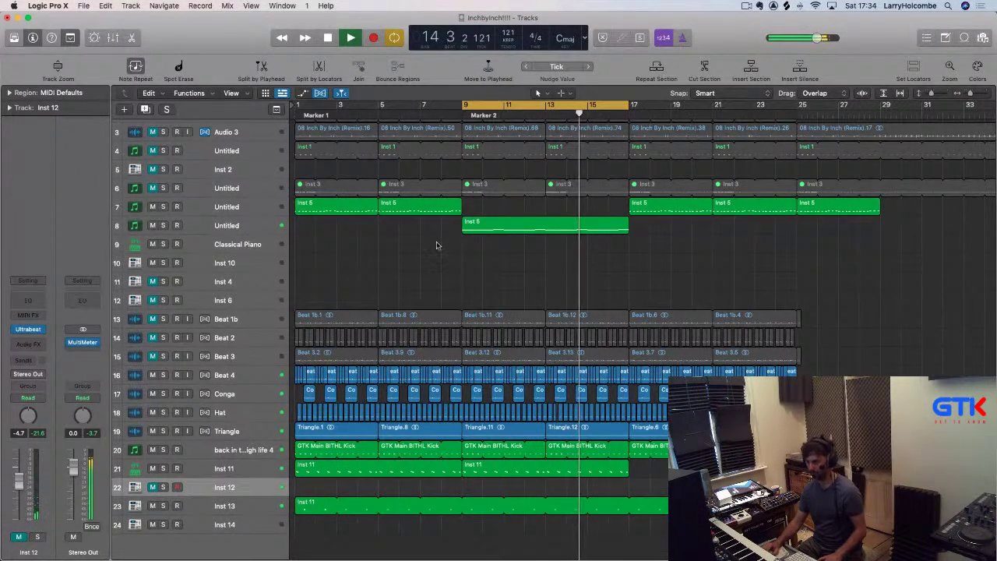
left_click_drag(465, 107, 622, 130)
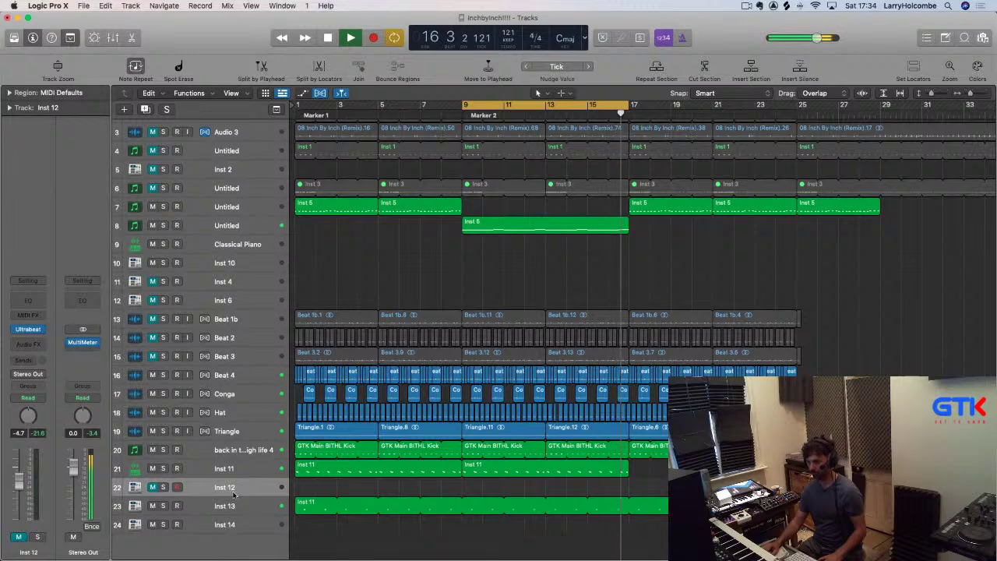
left_click(222, 469)
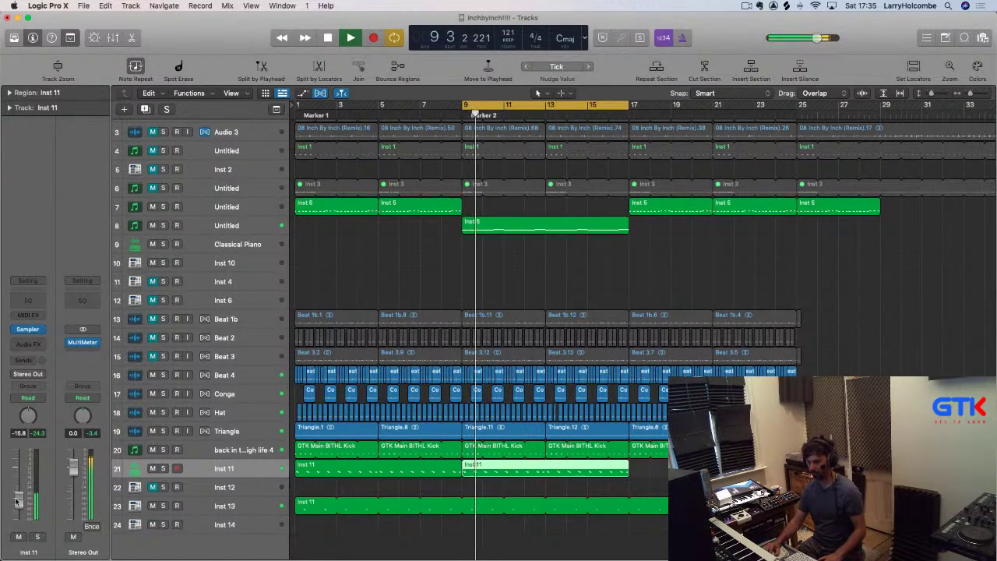
In track 8's Massive synth, reshape envelope 4 so its decay falls away to the bottom, and close the plug-in
left_click(238, 231)
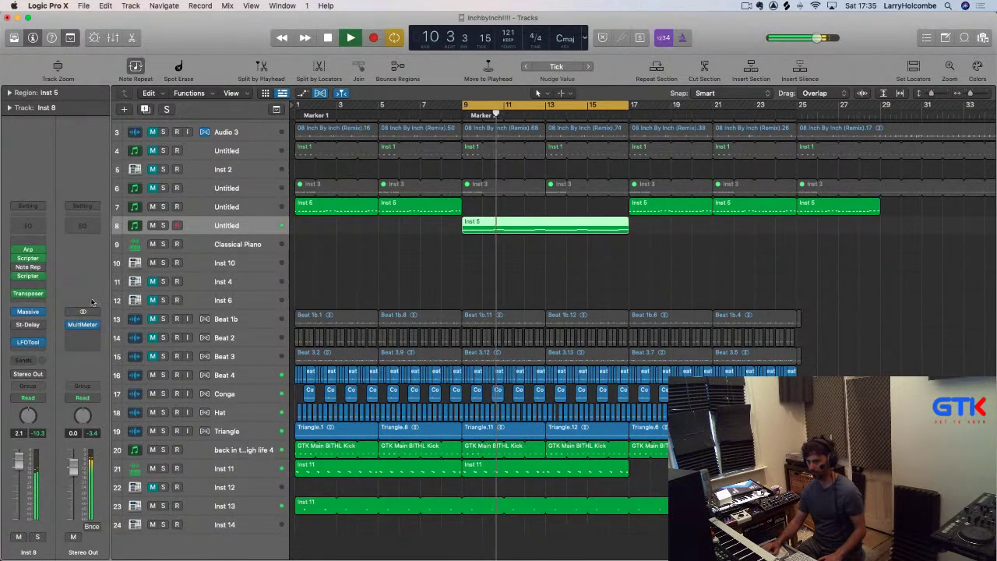
left_click(39, 312)
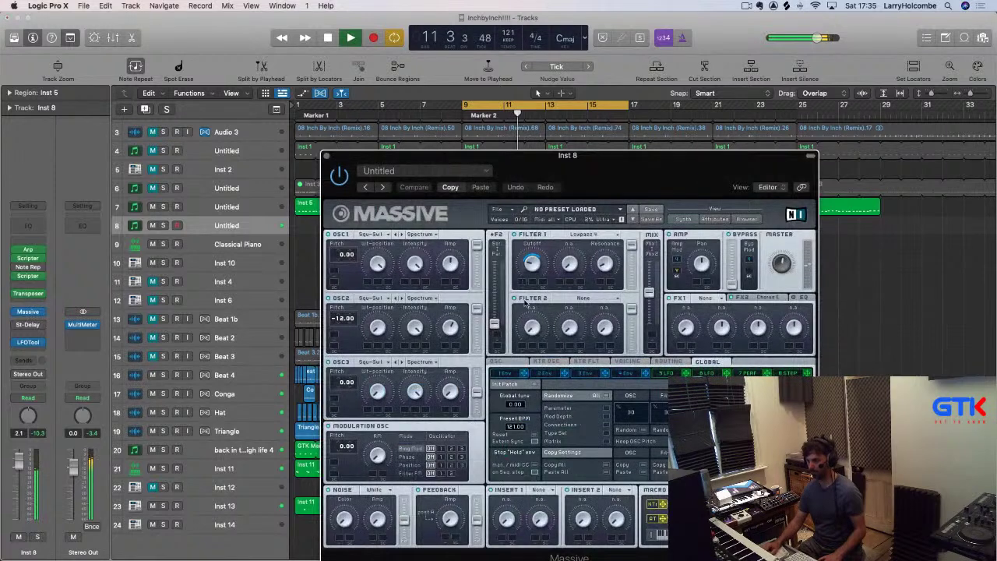
left_click(630, 375)
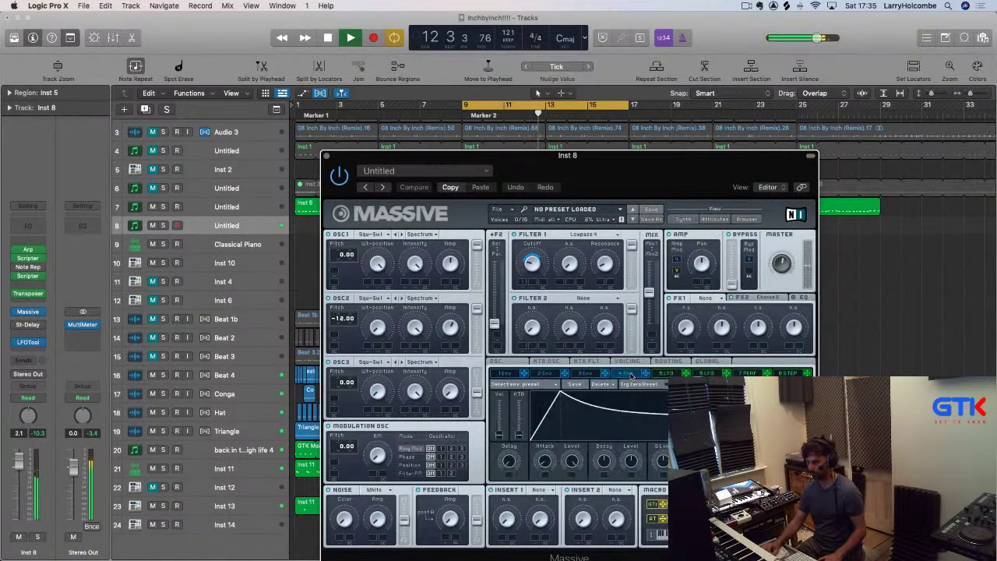
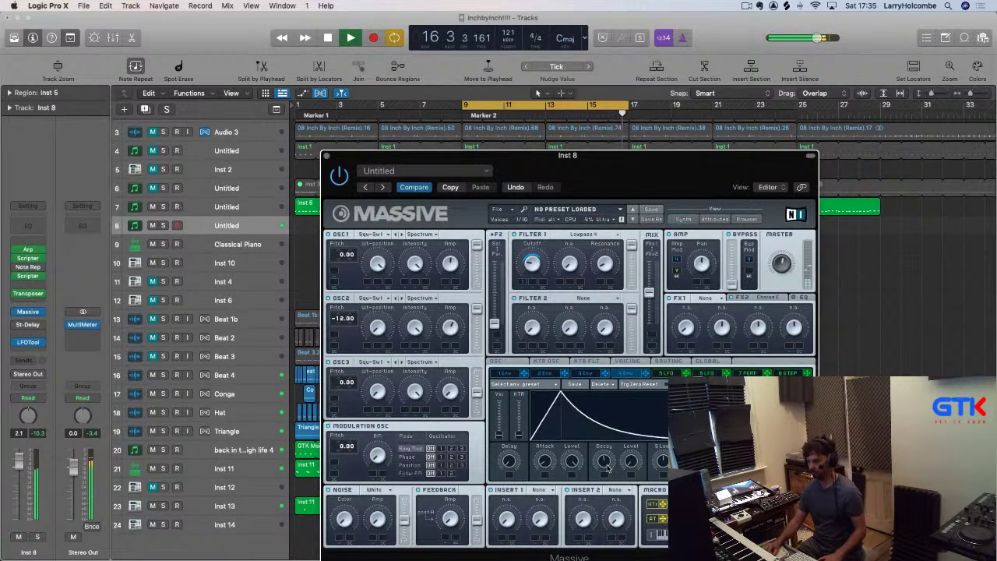
left_click(326, 157)
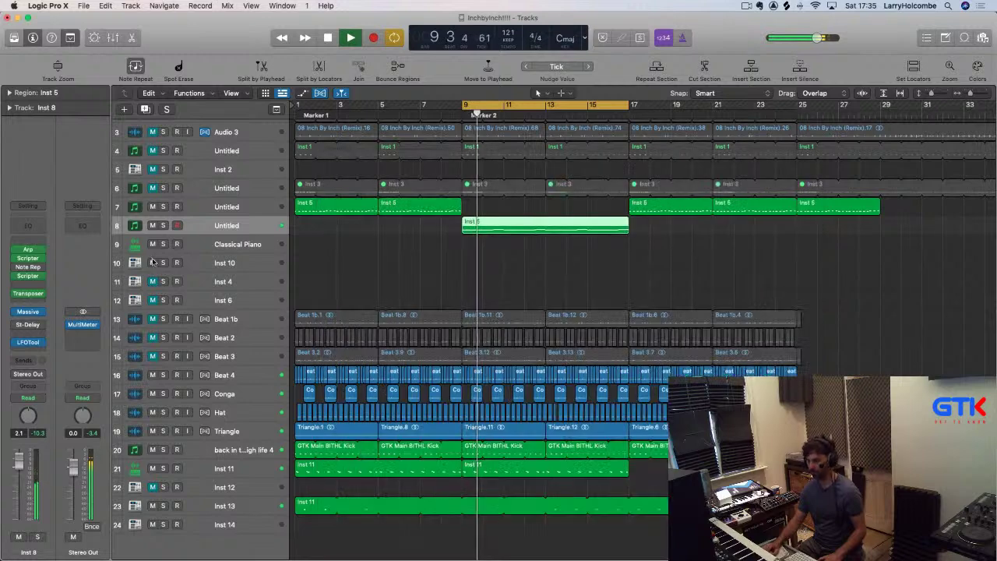
In track 8's Scripter plug-ins, set Octave Offset Range: High to 2 and the Probability Gate's Probability to 69%
left_click(33, 276)
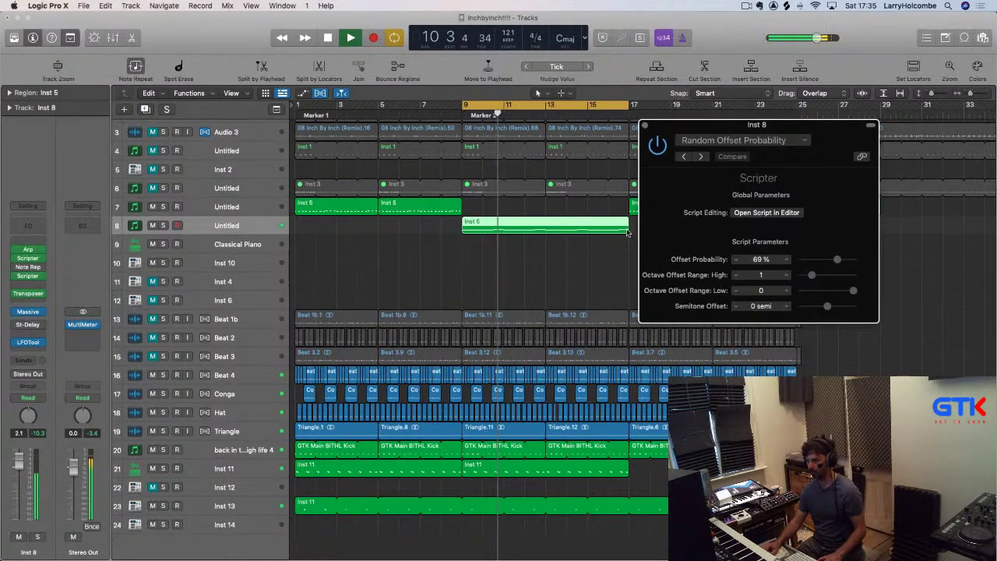
left_click_drag(812, 276, 822, 275)
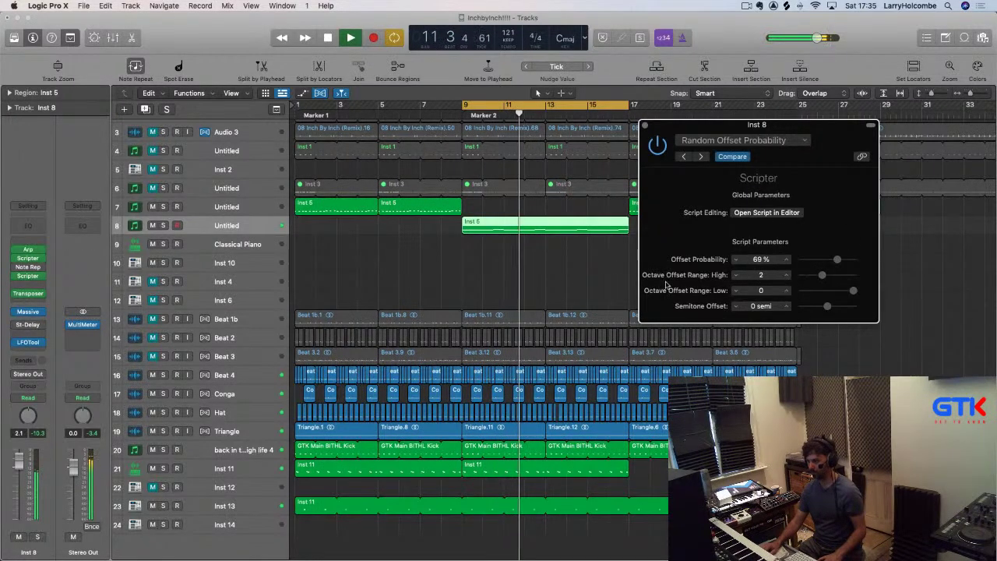
left_click(28, 258)
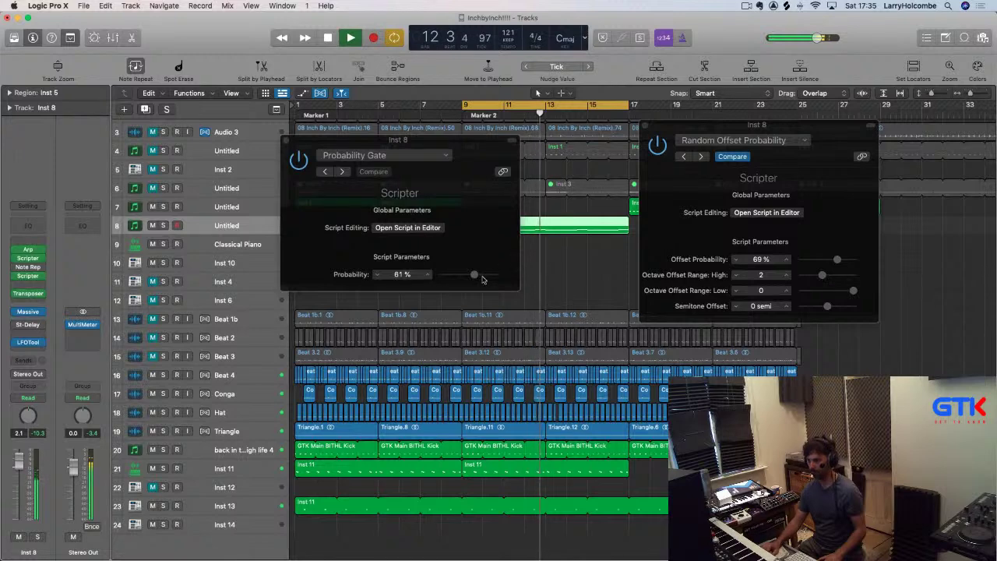
left_click_drag(474, 276, 481, 278)
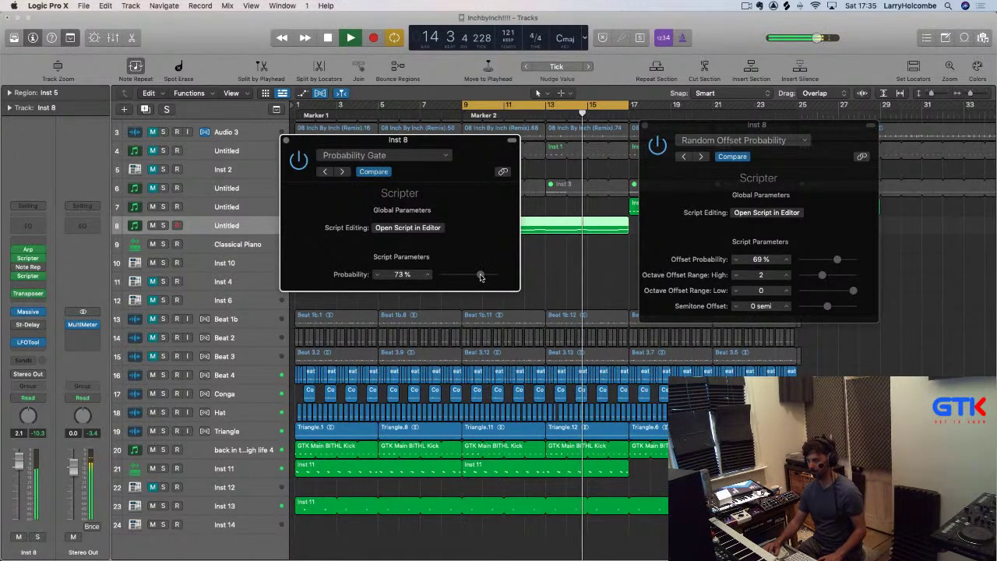
left_click_drag(481, 278, 477, 277)
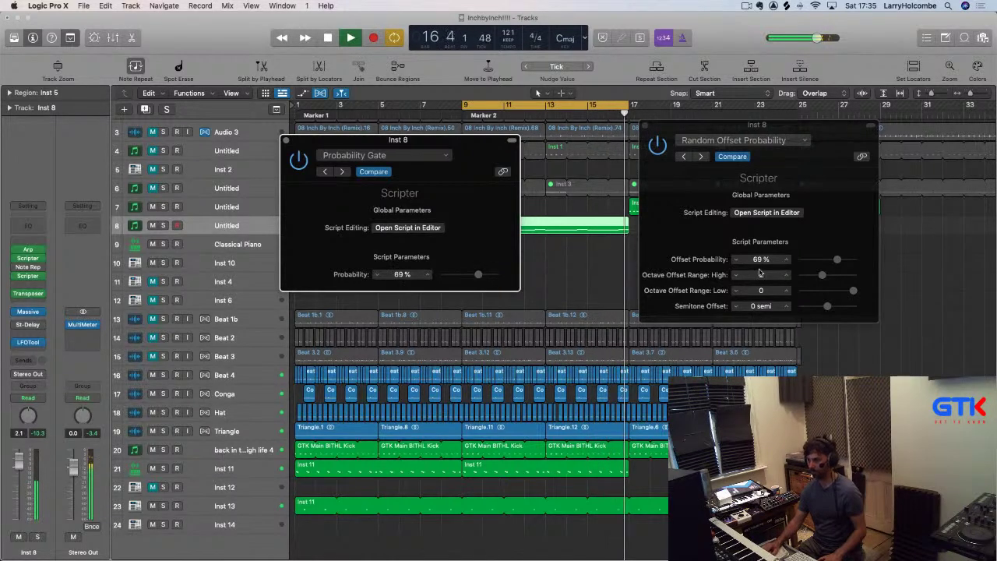
Set the Random Offset Probability script's Offset Probability to 31% and close both Scripter windows
left_click_drag(838, 262, 824, 264)
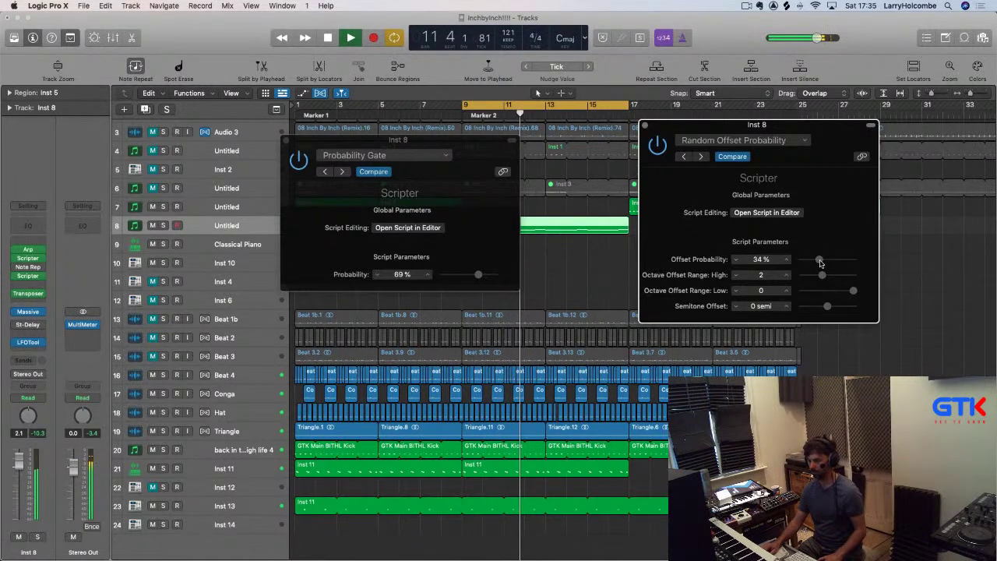
left_click_drag(819, 263, 817, 262)
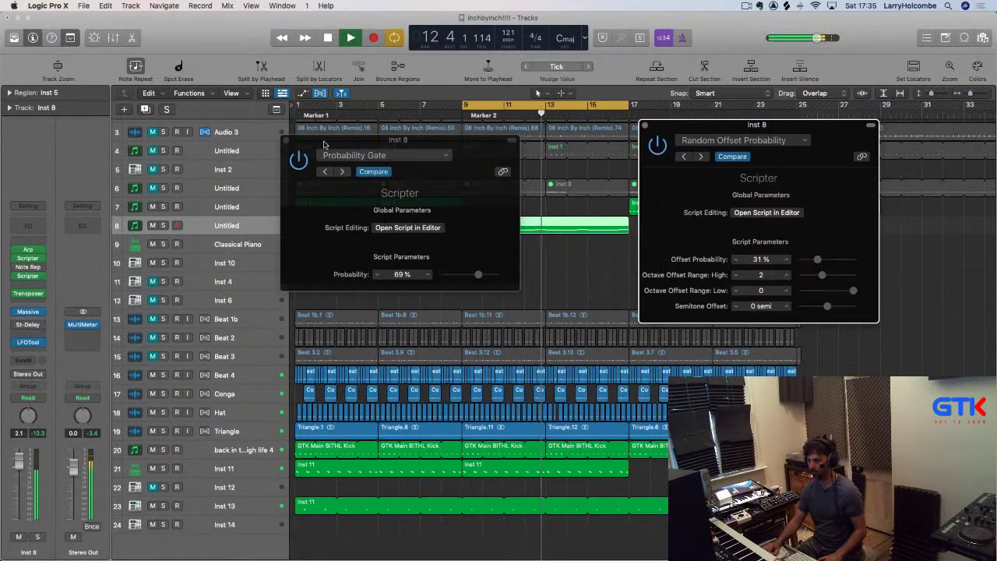
left_click(291, 140)
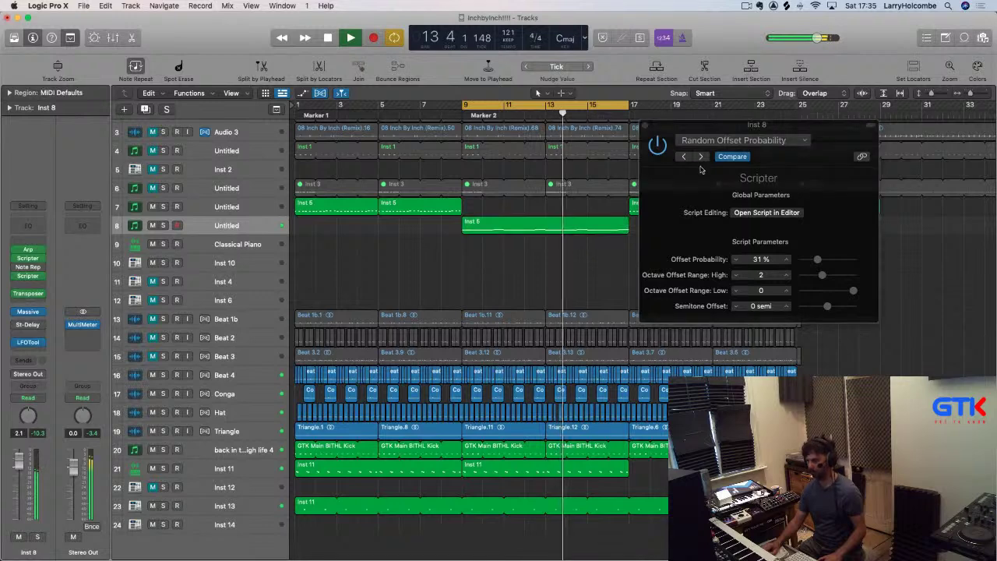
left_click(641, 126)
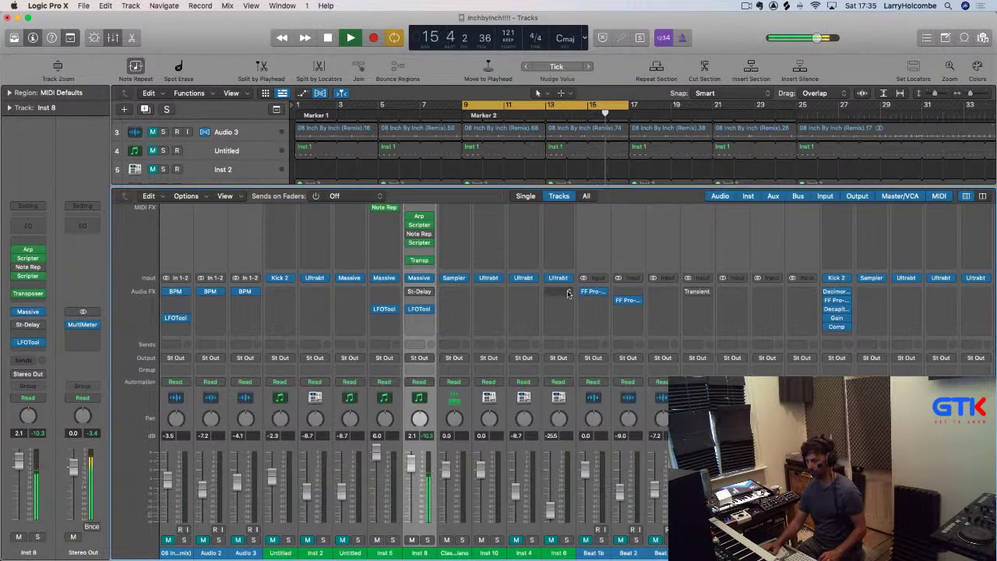
Review the Probability Gate script on the Inst 8 channel in the Mixer, and close the plug-in and the Mixer
left_click(420, 243)
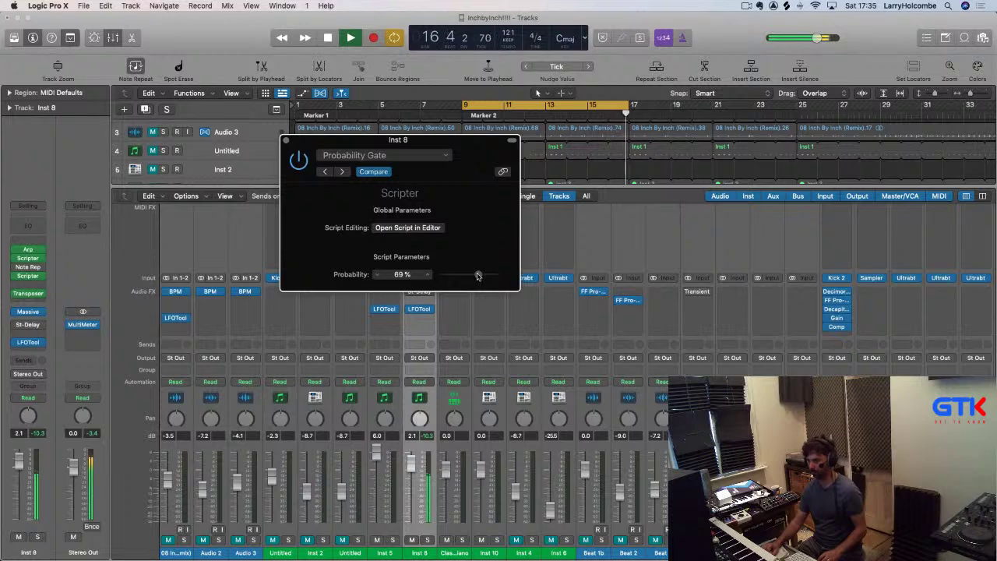
left_click(285, 140)
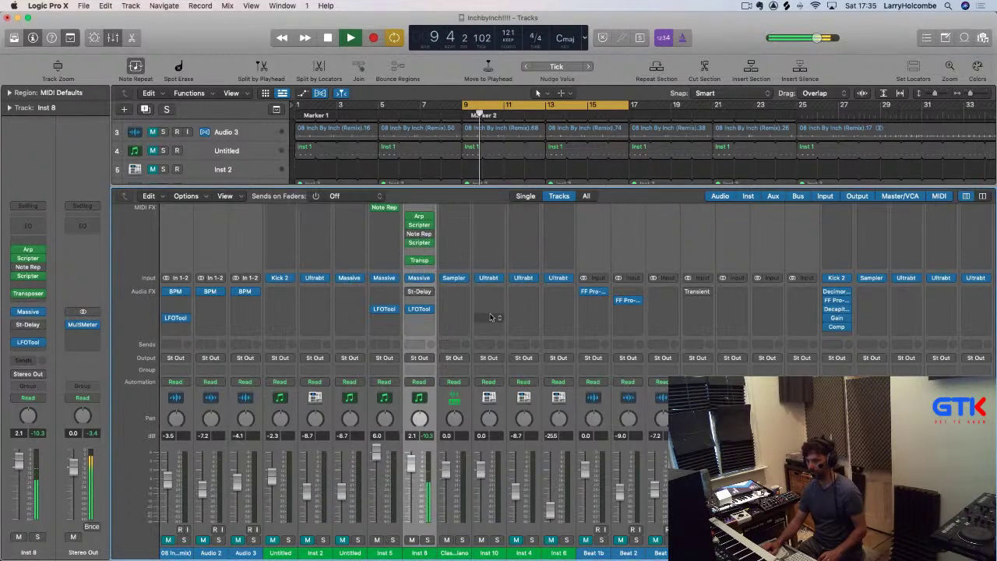
key("x")
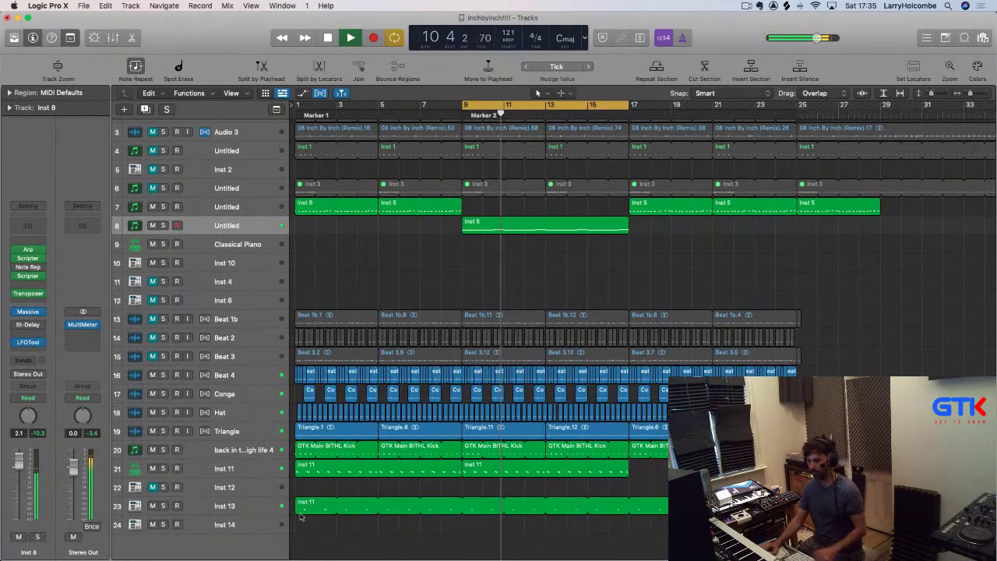
Open Ultrabeat's sample loader on the Inst 14 track and browse to the Clap folder in My sounds, Drum Hits
left_click(234, 524)
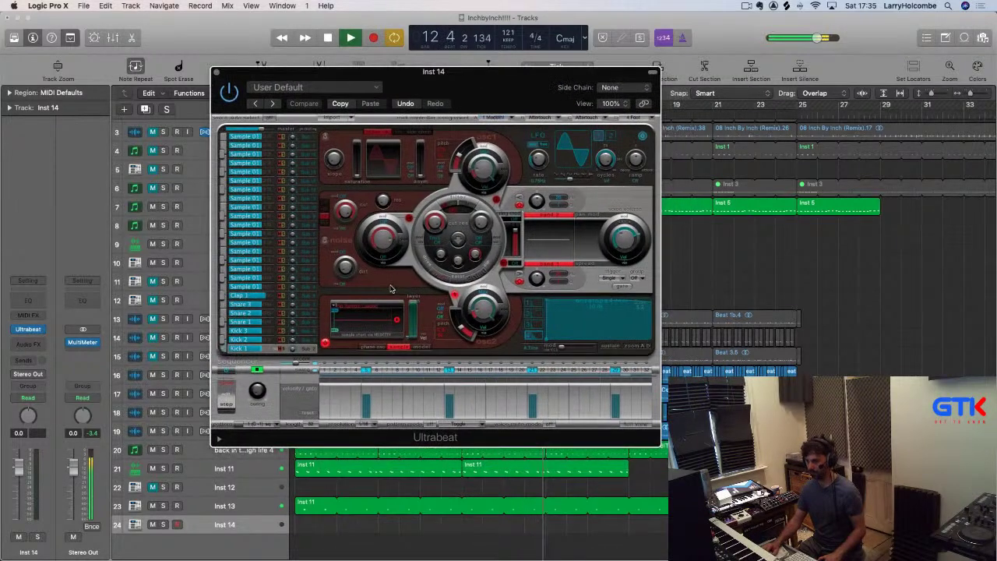
left_click(357, 309)
left_click(362, 318)
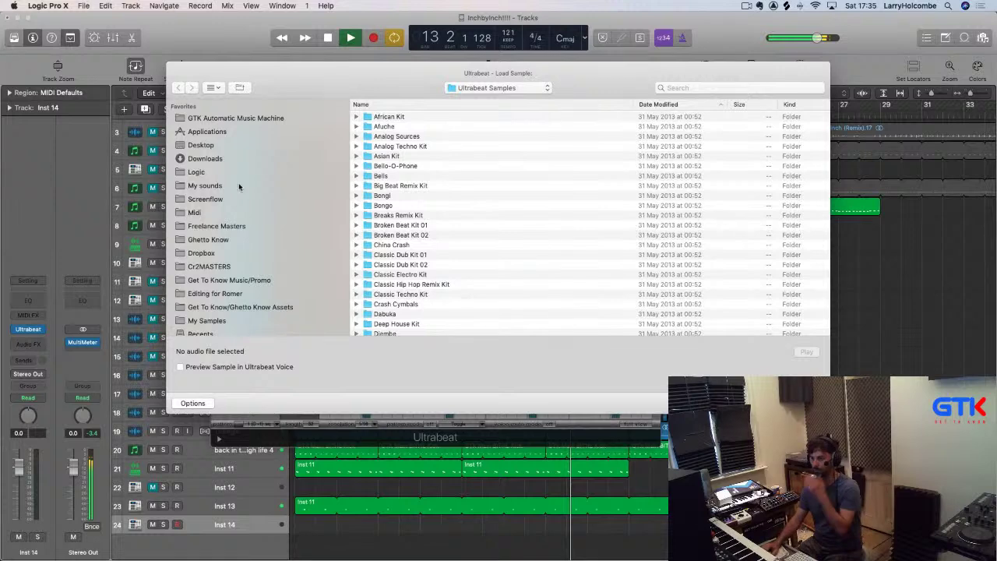
left_click(205, 187)
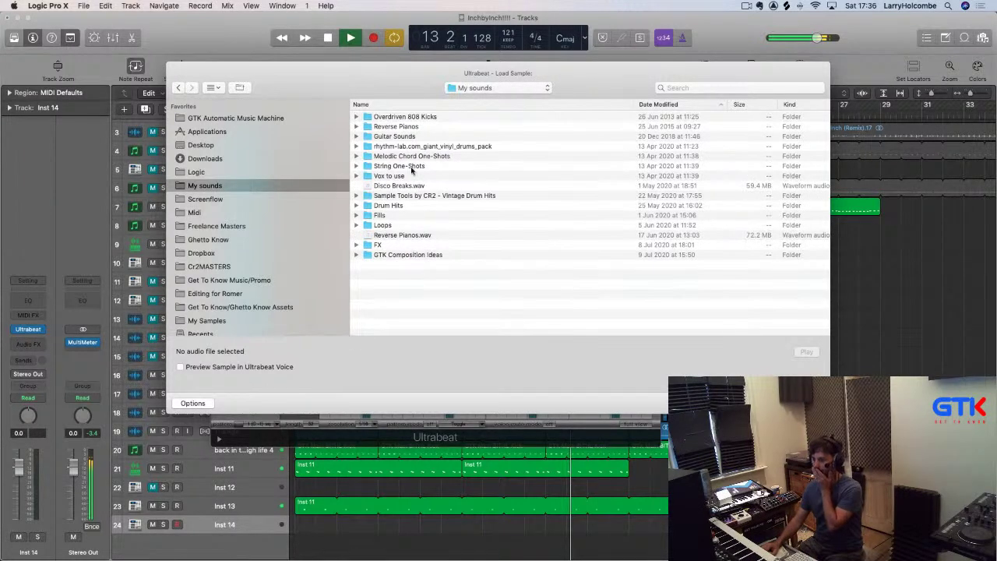
double_click(396, 206)
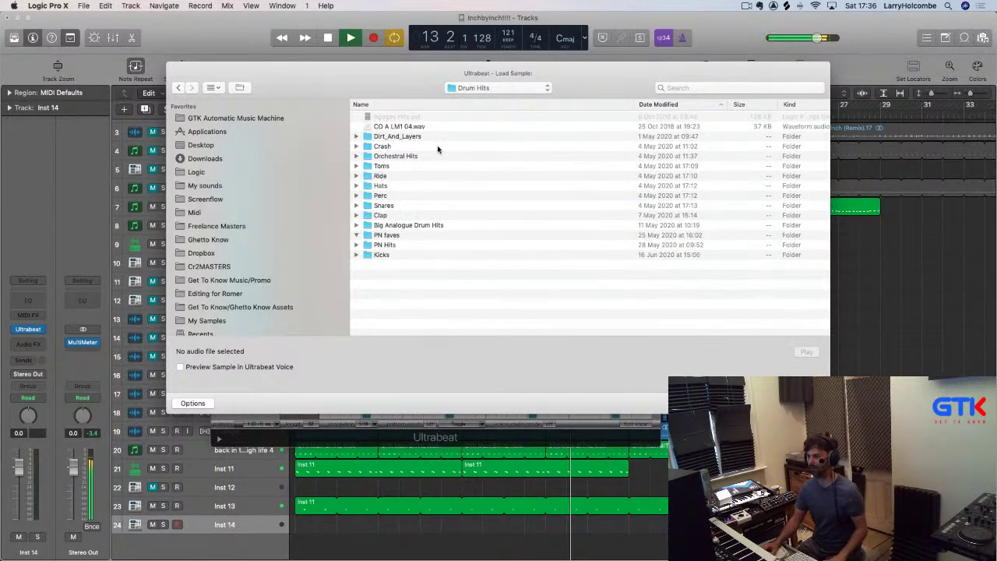
double_click(389, 215)
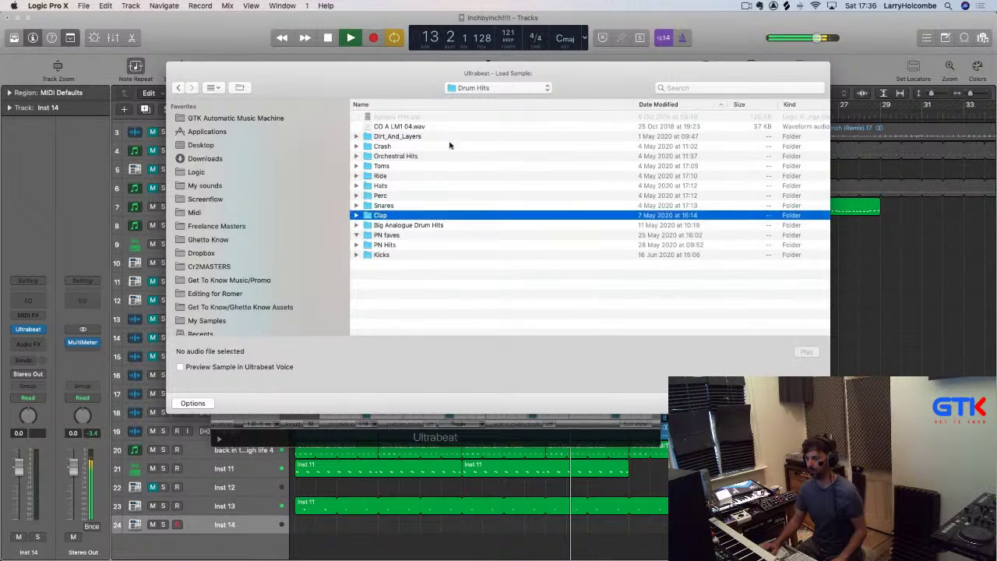
Audition the first claps in the Clap folder, from a-clp-disco01.wav through DIS Clap.wav
left_click(412, 126)
left_click(401, 117)
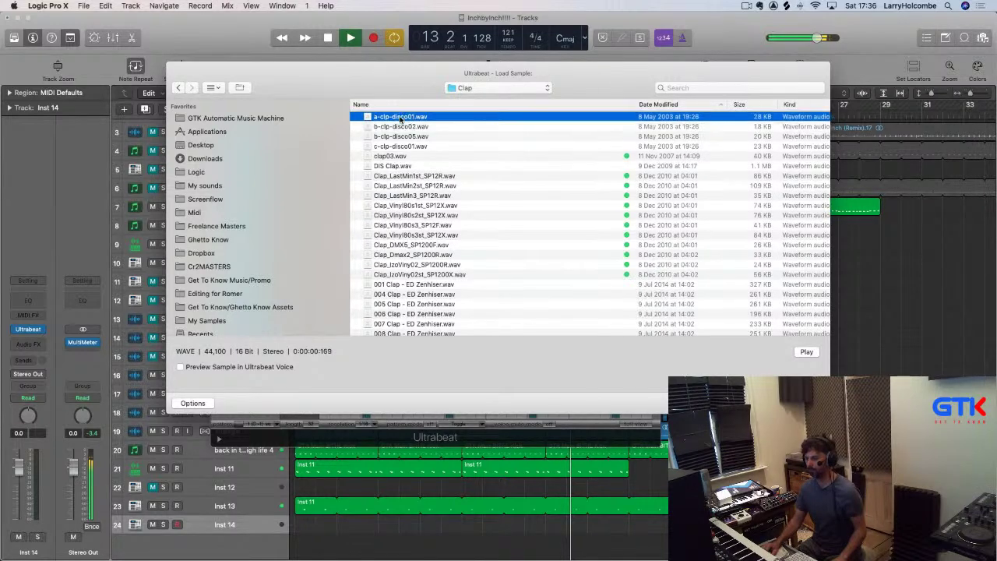
key("Down")
key("Down")
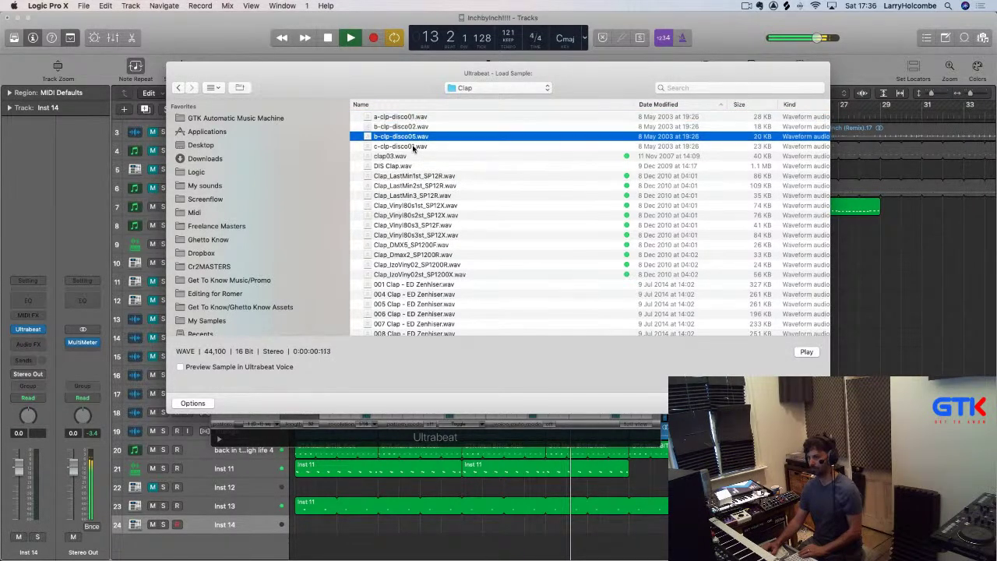
key("Down")
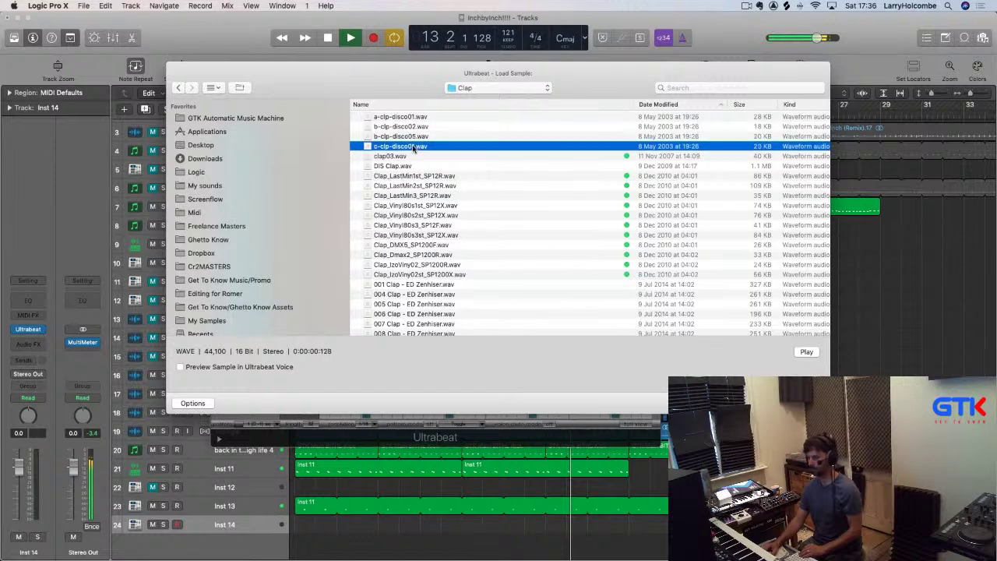
key("Down")
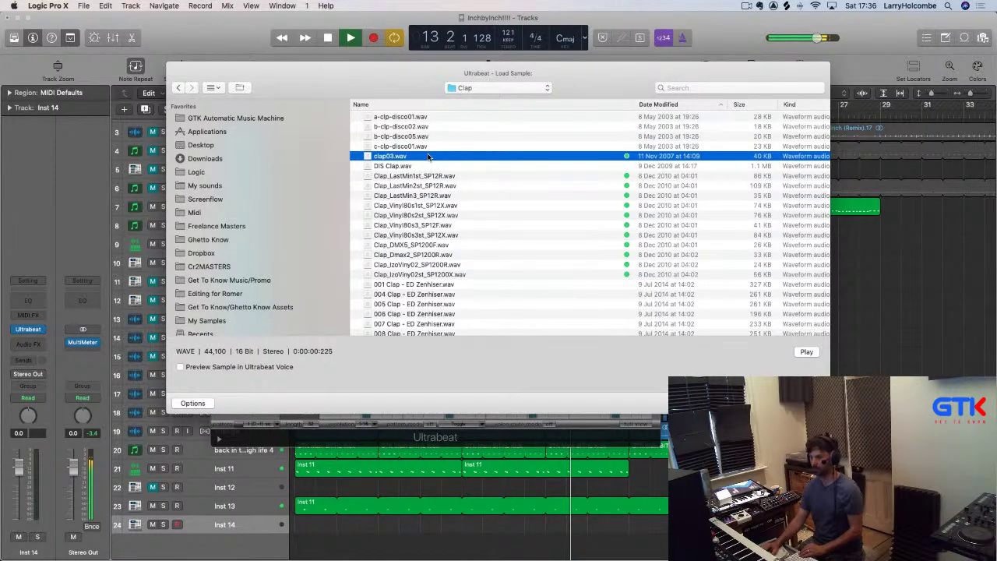
key("Down")
key("Up")
Audition the SP12 and SP1200 clap samples, from Clap_LastMin1st_SP12R.wav through Clap_IzoViny02st_SP1200X.wav
left_click(430, 176)
key("Down")
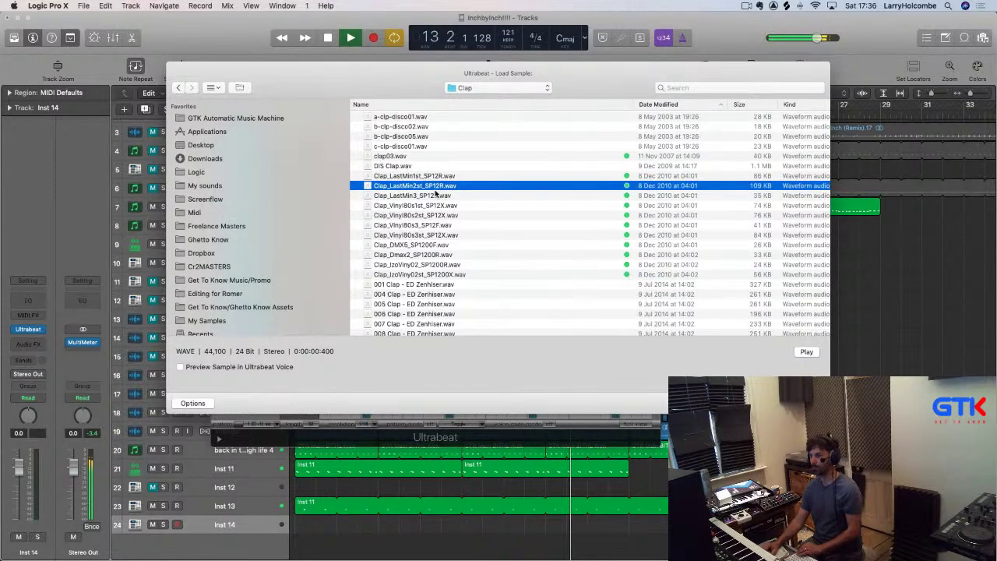
key("Down")
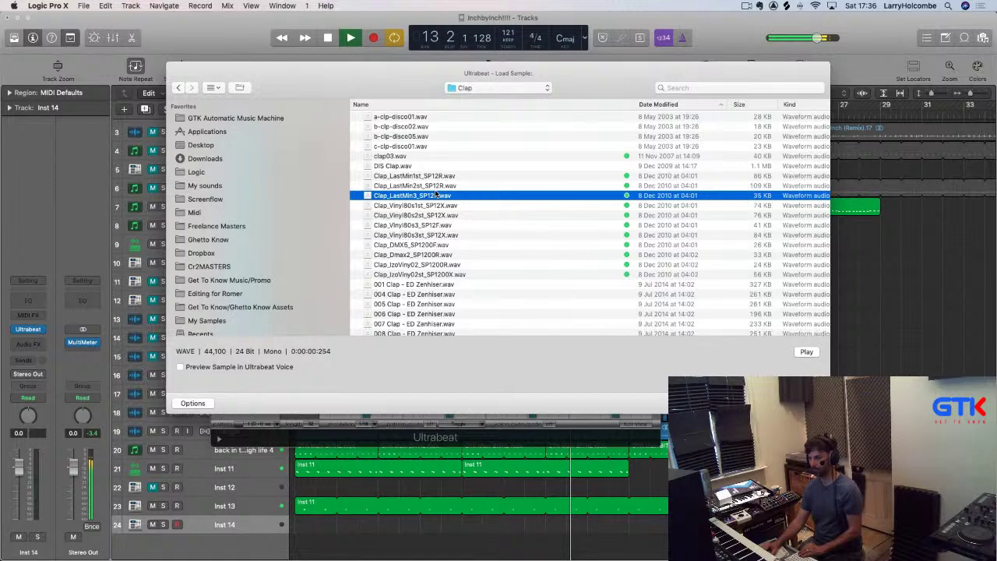
key("Down")
scroll(460, 200, "down", 3)
key("Down")
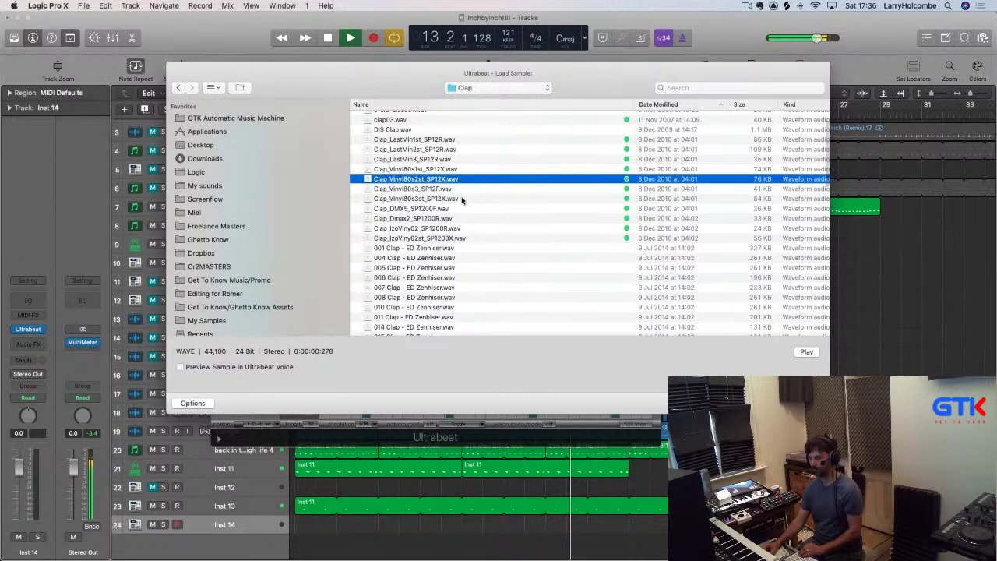
key("Down")
key("Down")
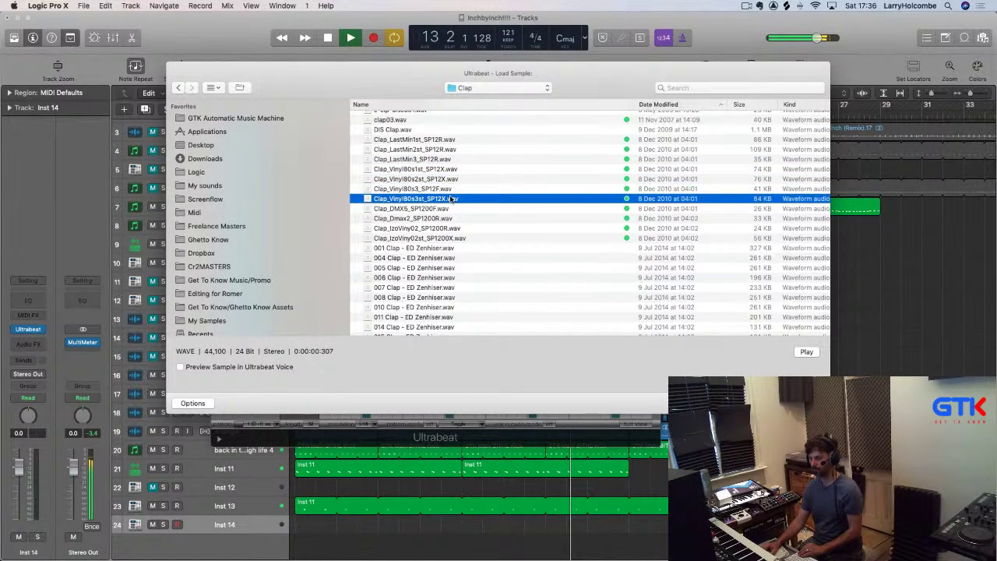
key("Down")
key("Down")
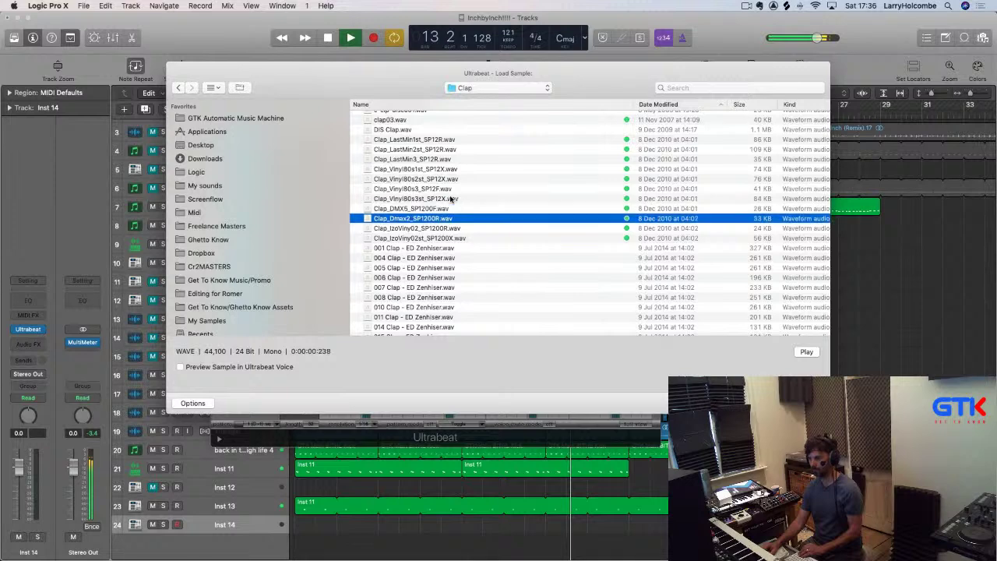
key("Down")
key("Down")
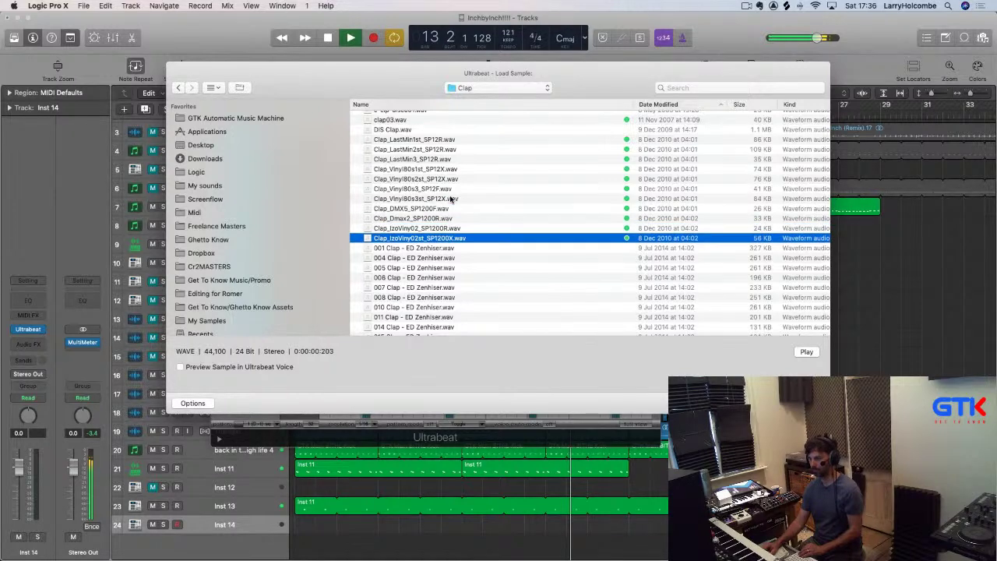
Load 001 Clap - ED Zenhiser.wav into Ultrabeat, lower the Inst 14 channel volume to -15.0 dB and close the plug-in
scroll(433, 223, "down", 1)
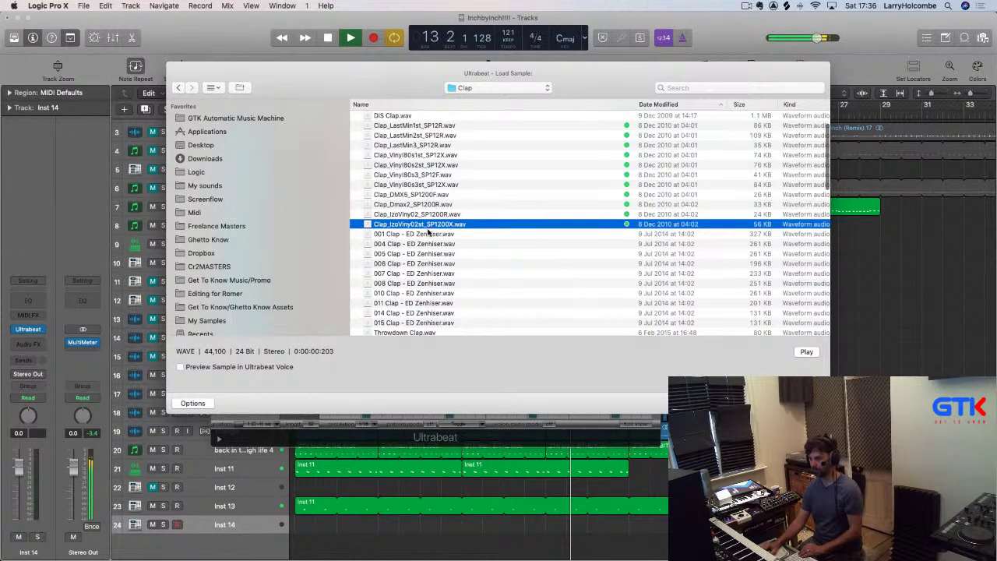
key("Down")
scroll(429, 218, "up", 3)
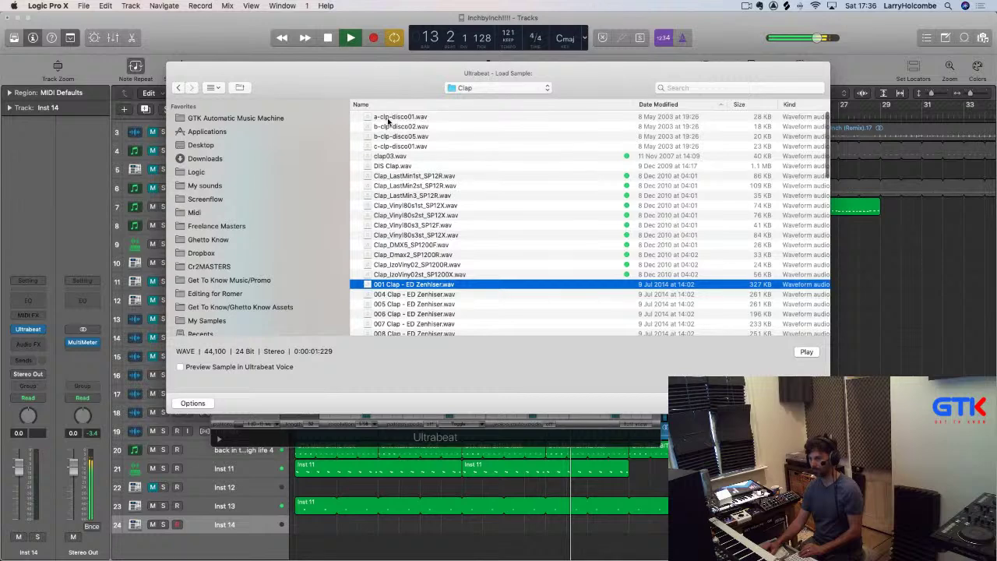
key("Return")
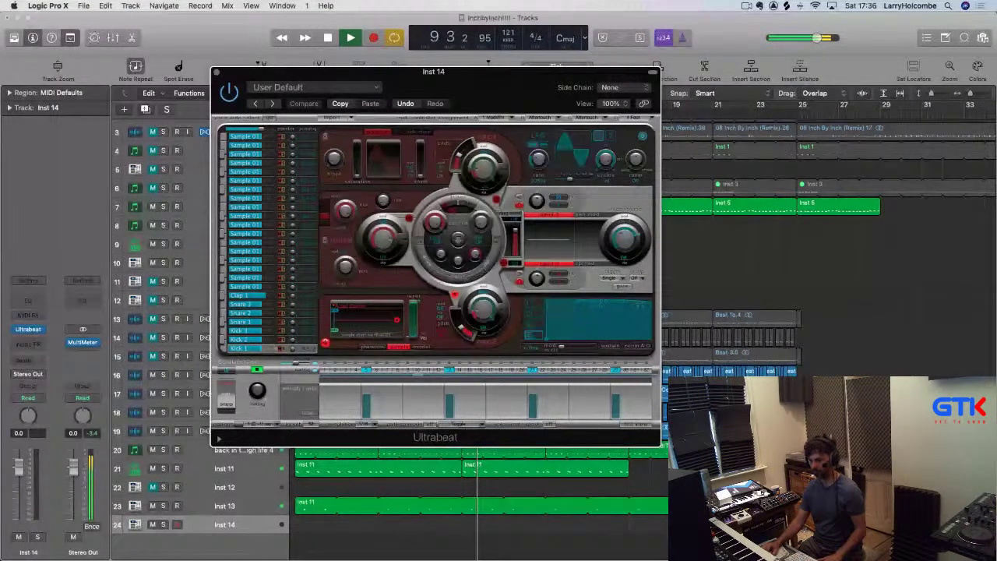
left_click_drag(19, 466, 20, 495)
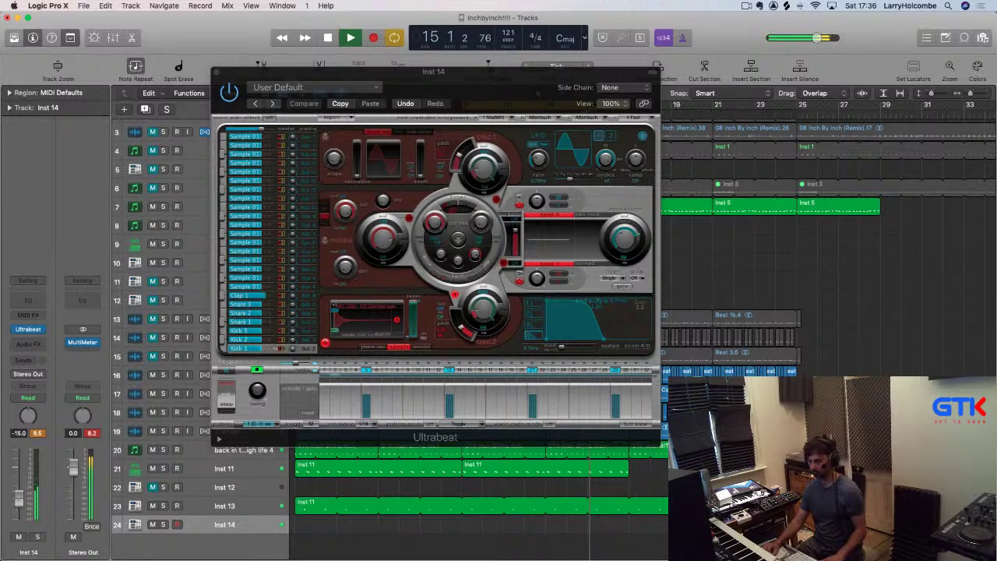
left_click(220, 72)
In the Random Offset Probability script on track 8, set Octave Offset Range: High to 1 and Offset Probability to 29%
left_click(129, 225)
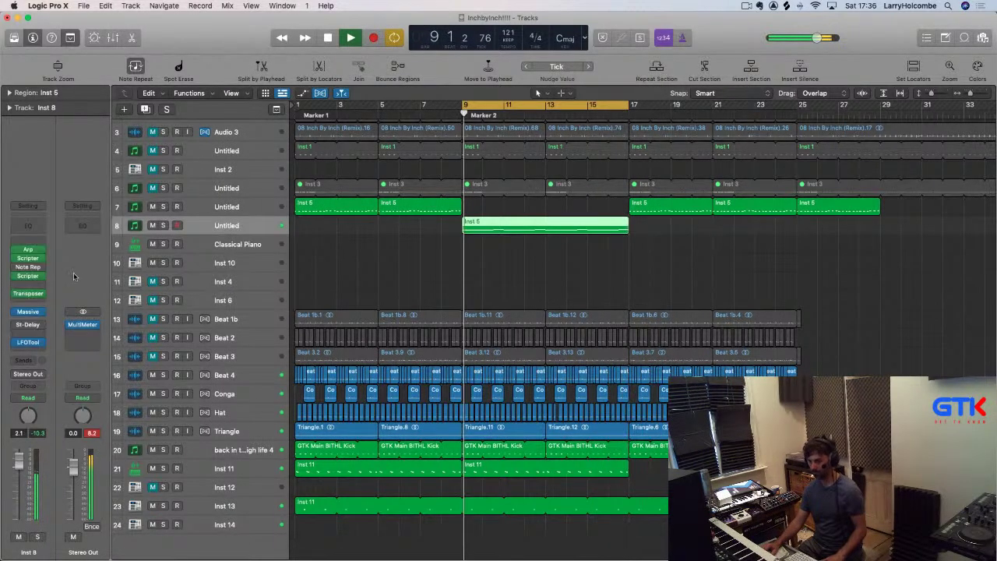
left_click(27, 258)
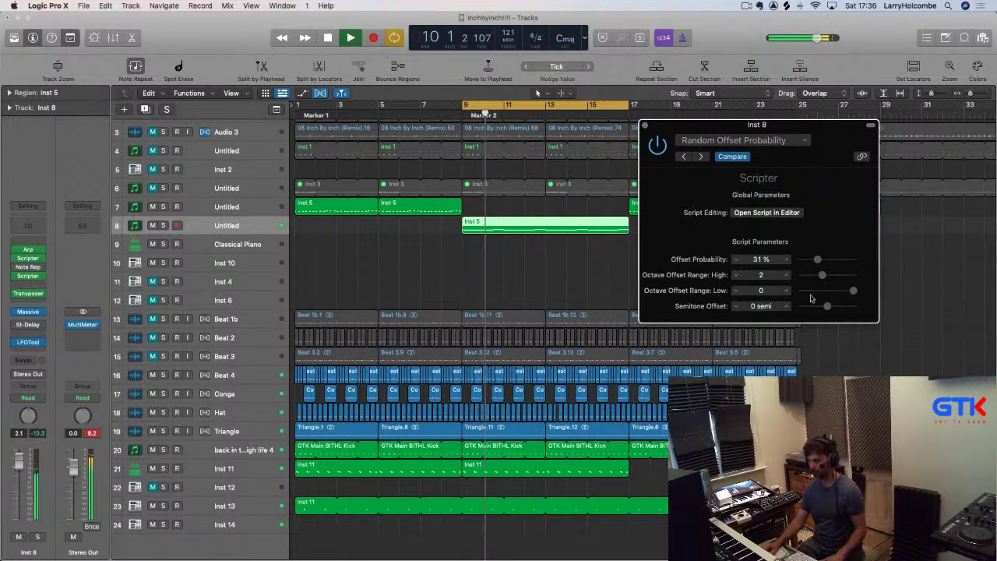
mouse_move(822, 274)
left_mouse_down()
mouse_move(812, 275)
mouse_move(815, 261)
left_mouse_up()
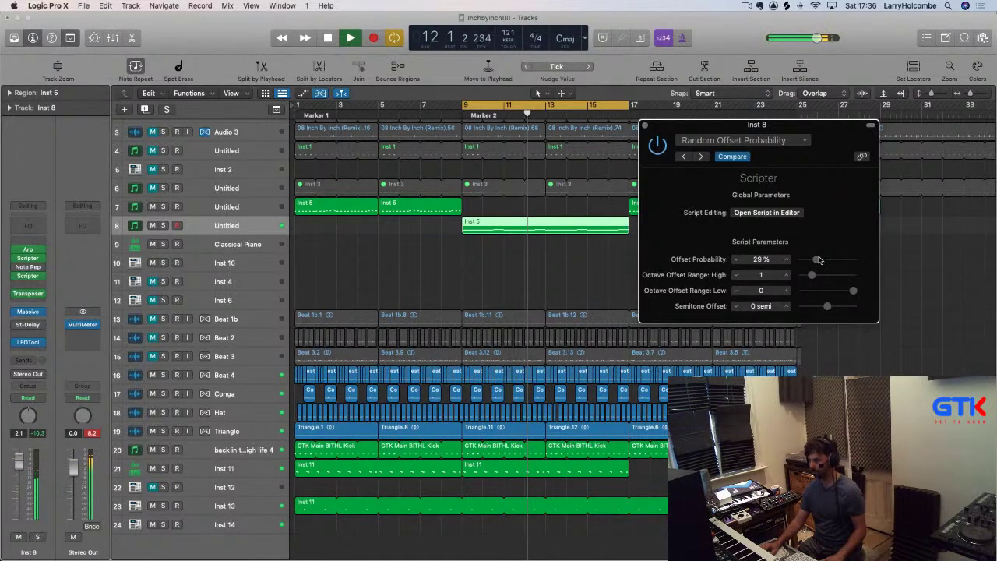
left_click(645, 125)
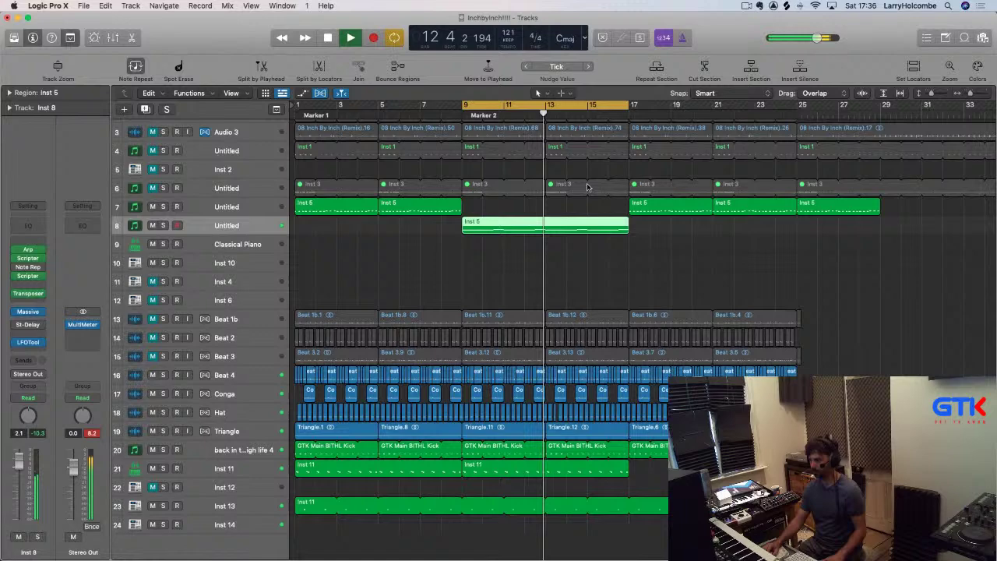
left_click(416, 168)
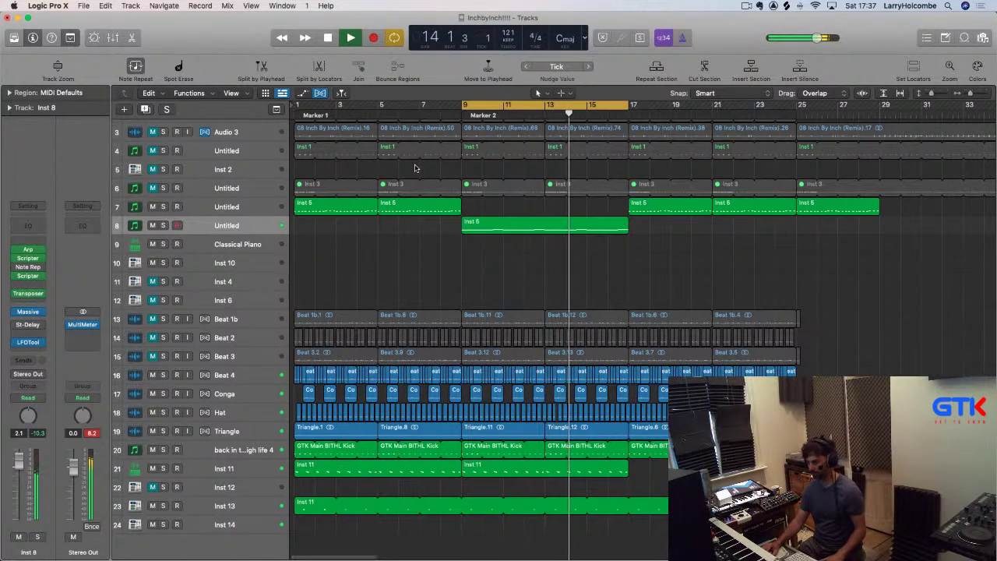
Audition Audio 2 and Audio 3 by briefly unmuting each, and unmute the 08 Inch By Inch (Remix) track
scroll(412, 167, "up", 2)
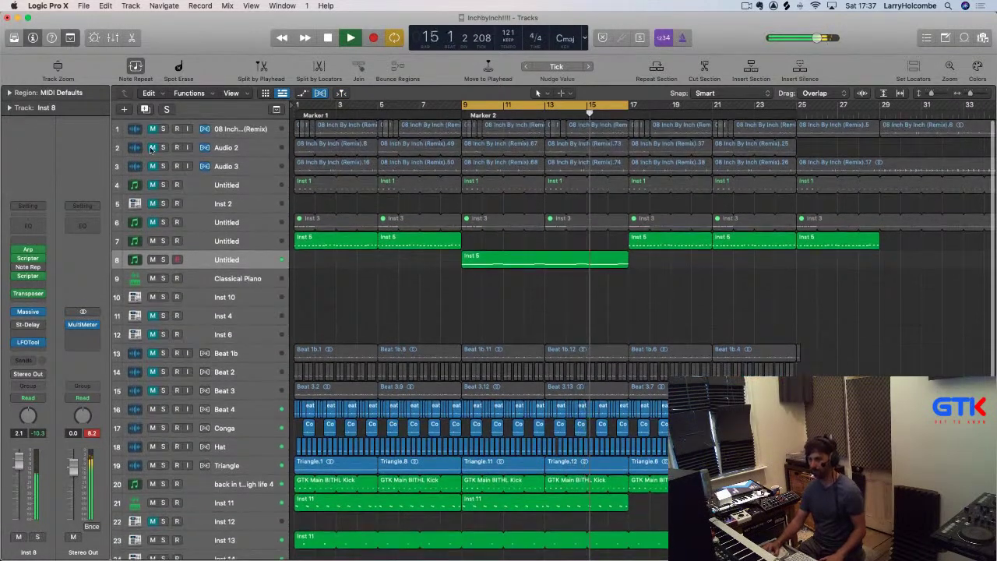
left_click(240, 150)
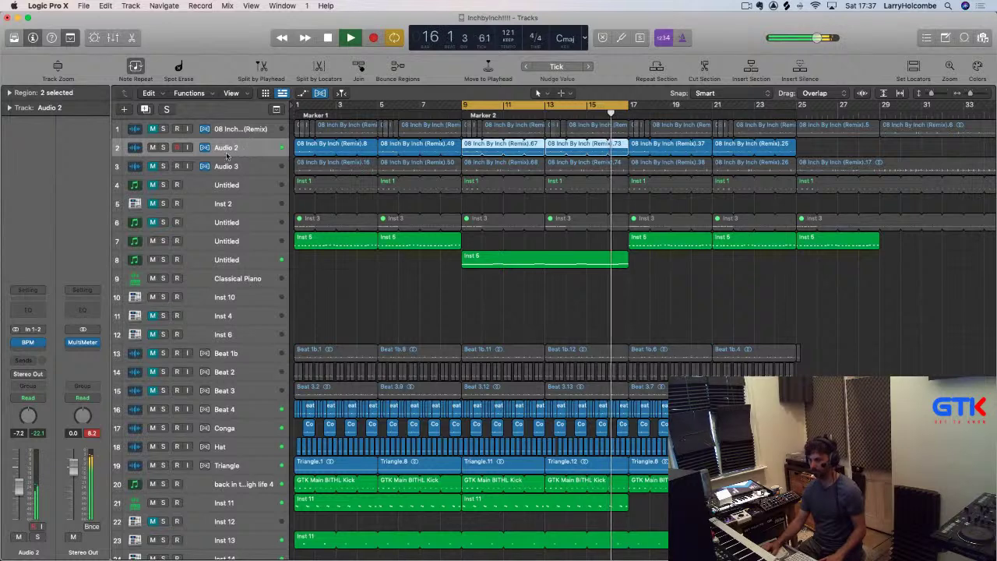
left_click(152, 148)
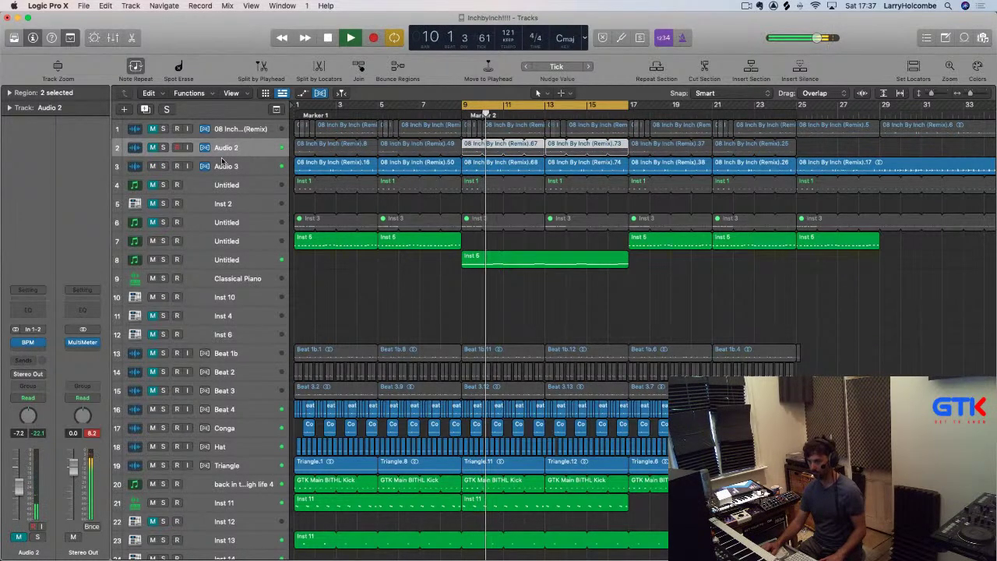
left_click(154, 165)
left_click(153, 129)
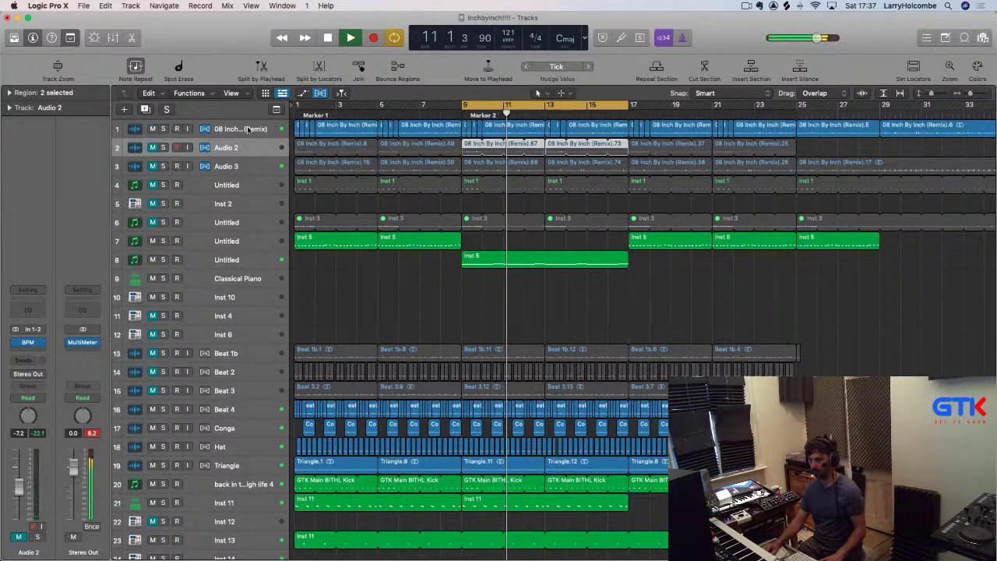
Insert Transient Master after BPM on the 08 Inch By Inch (Remix) channel and set its Sustain to -58%
left_click(248, 129)
left_click(39, 323)
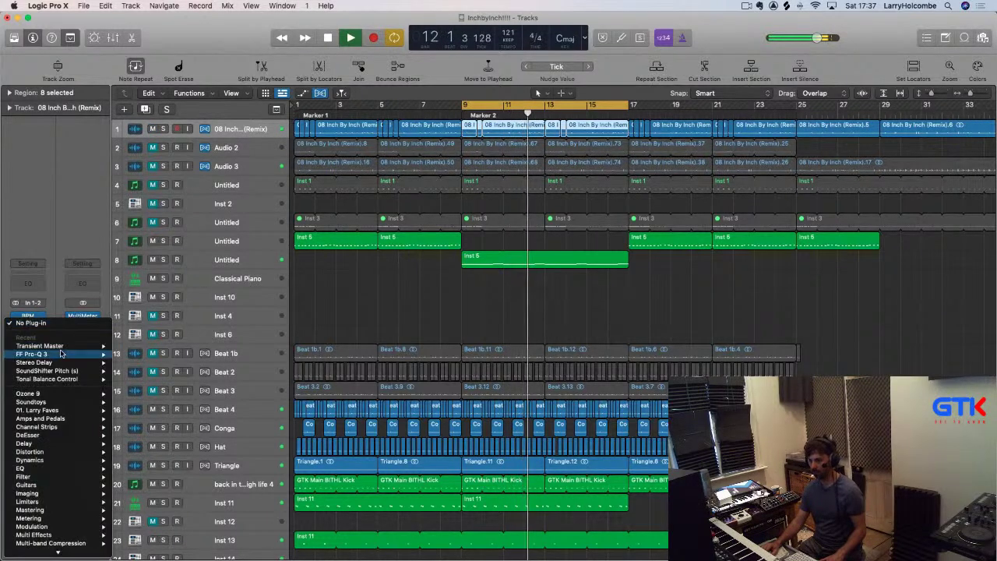
left_click(232, 318)
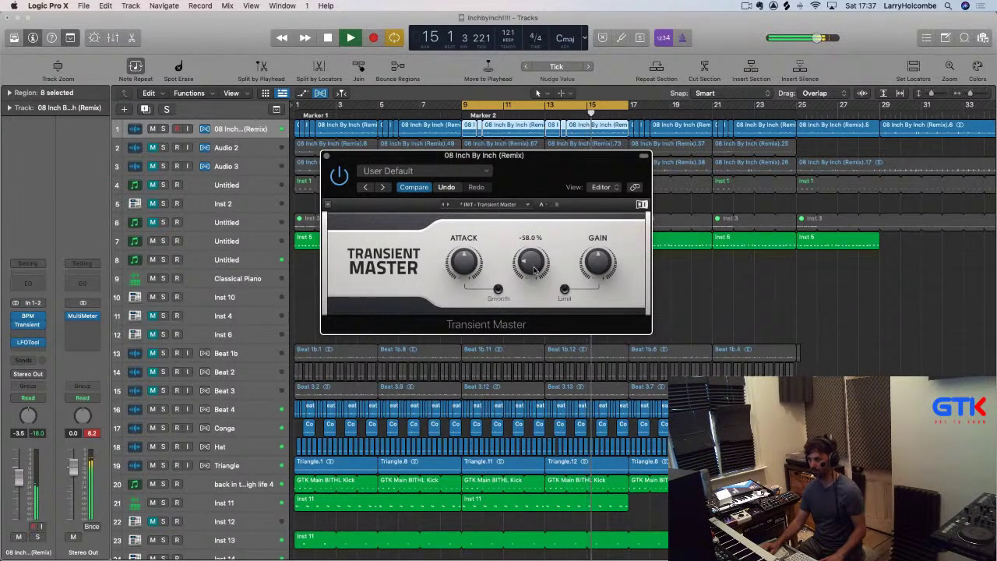
left_click(328, 156)
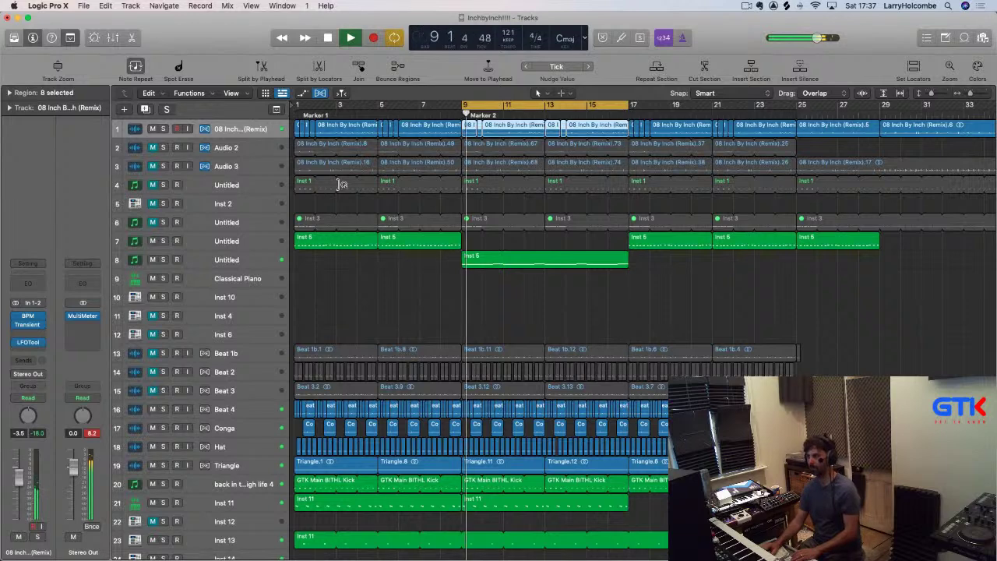
left_click(311, 204)
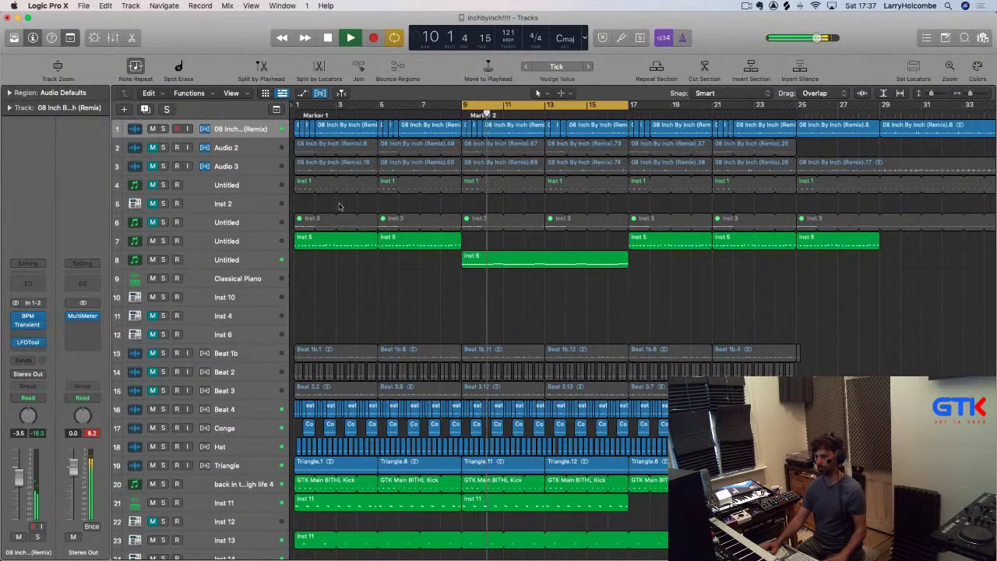
Raise the Inst 8 channel volume to 3.3 dB and set its Probability Gate script's Probability to 69%
left_click(257, 258)
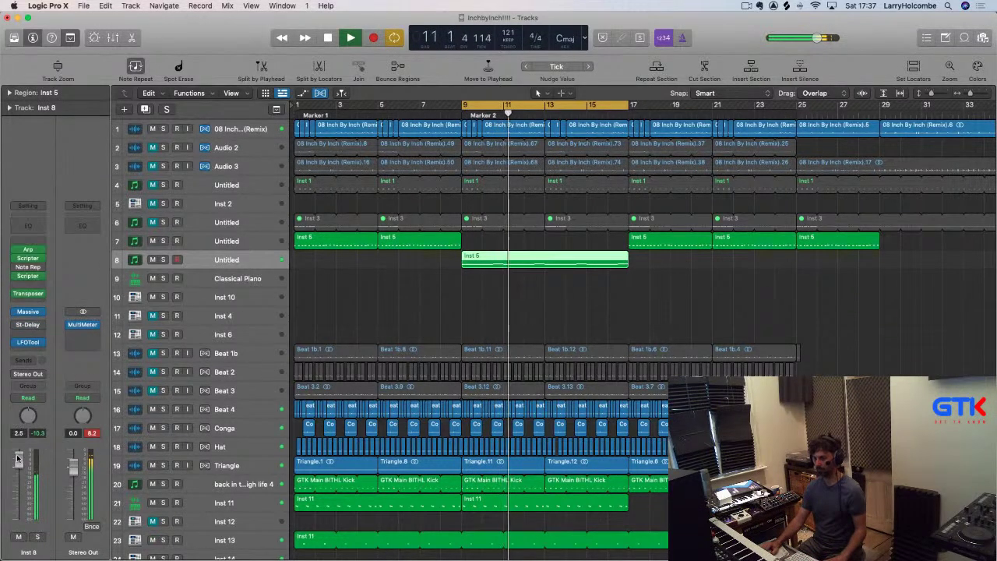
mouse_move(17, 278)
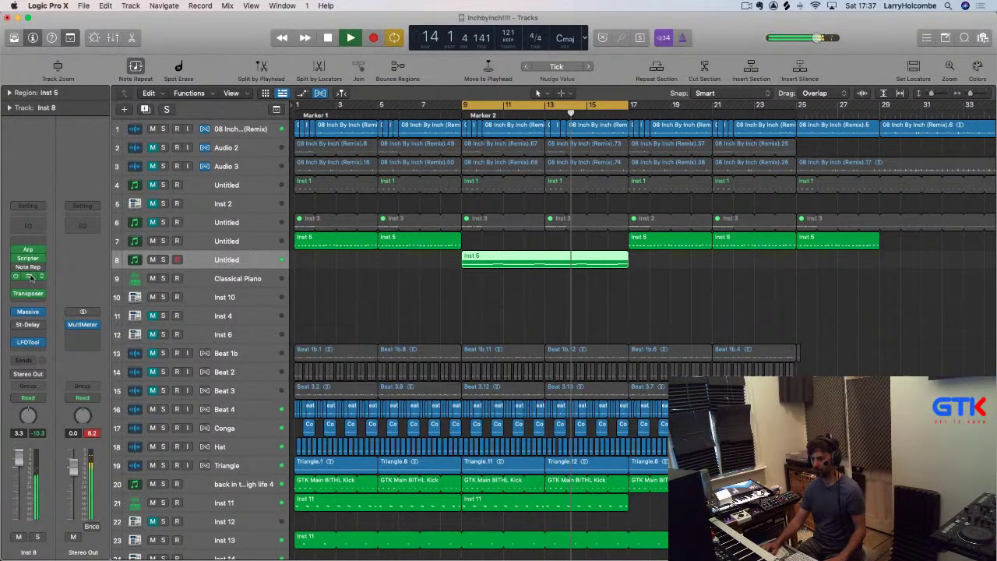
left_click(28, 276)
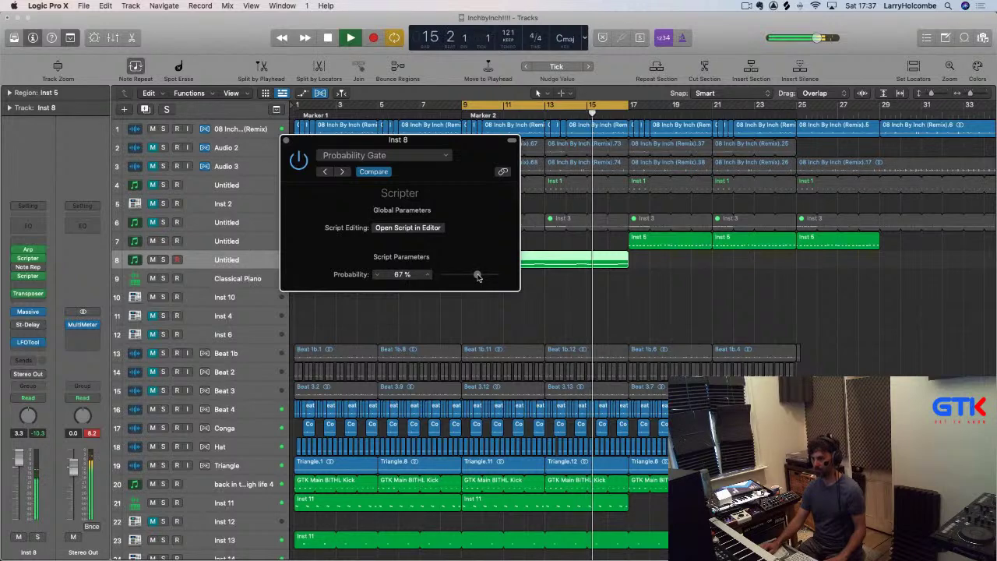
left_click_drag(476, 277, 479, 277)
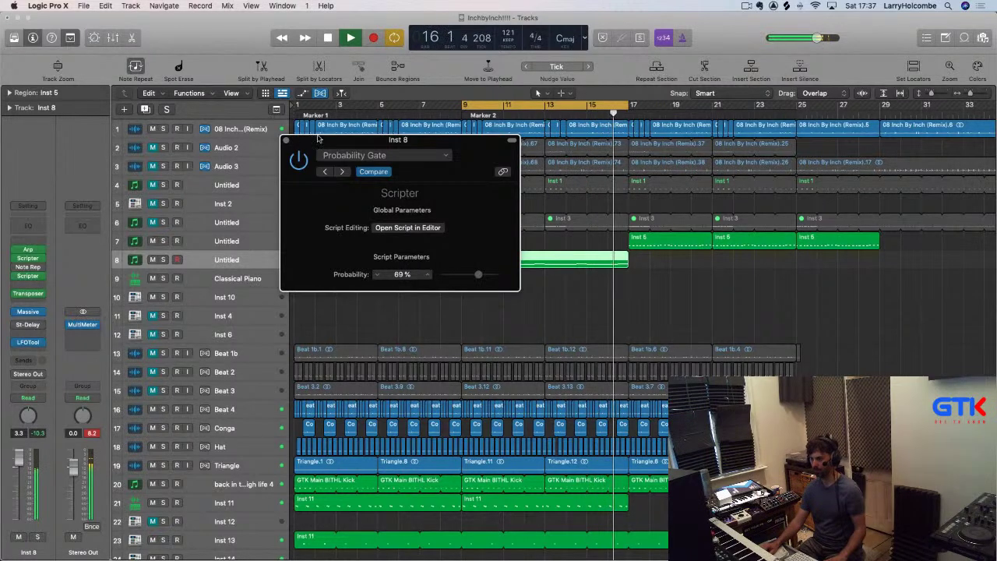
left_click(285, 140)
Extend the cycle range across bars 1 to 17 and set the delay of both track 21 Inst 11 regions to +37 ticks
left_click(345, 202)
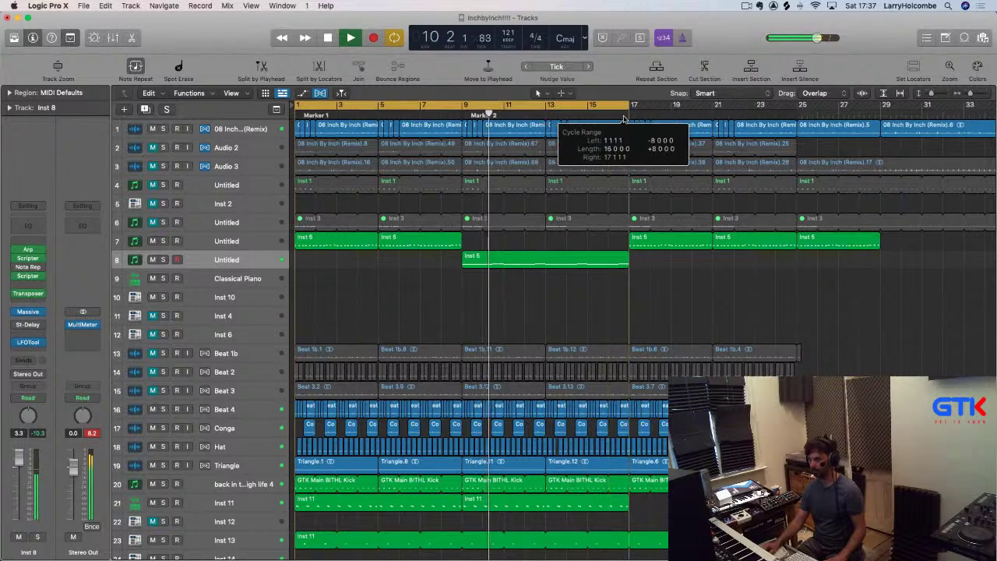
scroll(413, 202, "down", 4)
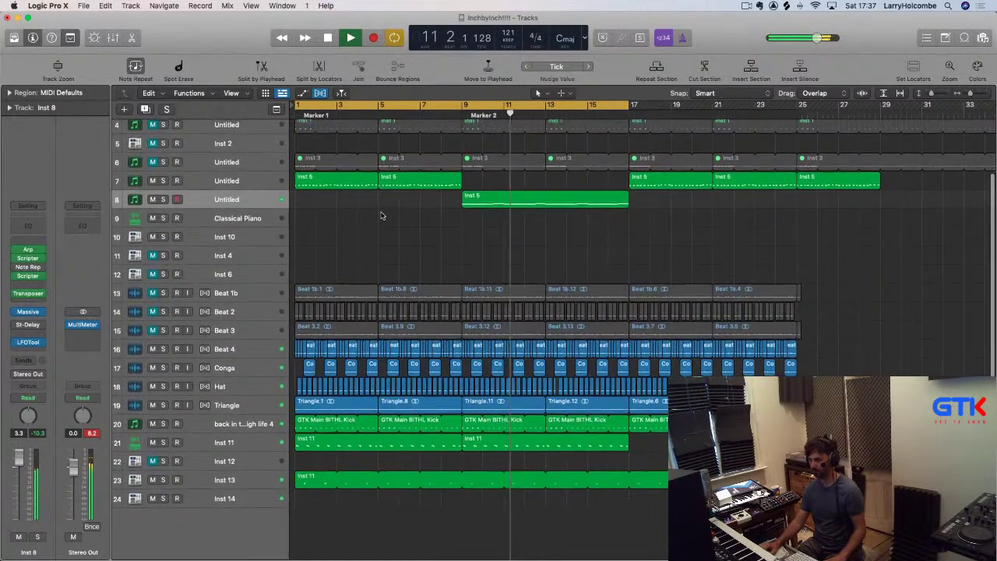
scroll(381, 216, "right", 1)
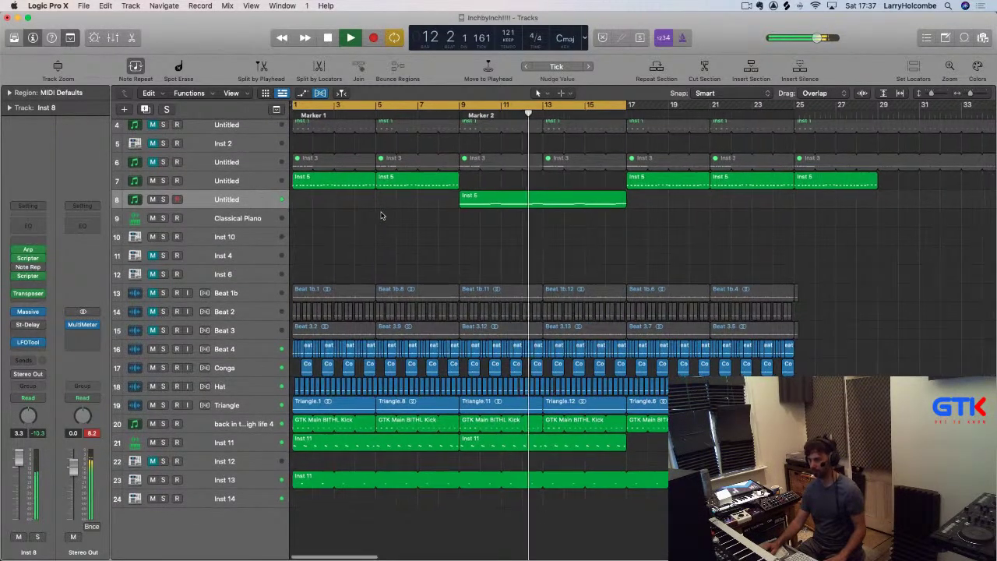
left_click_drag(359, 465, 480, 454)
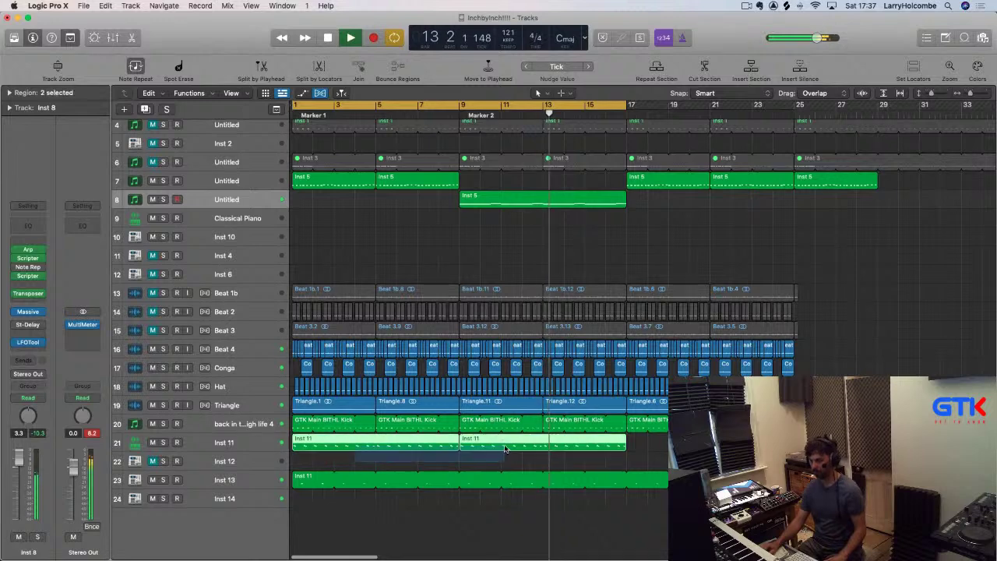
left_click(9, 92)
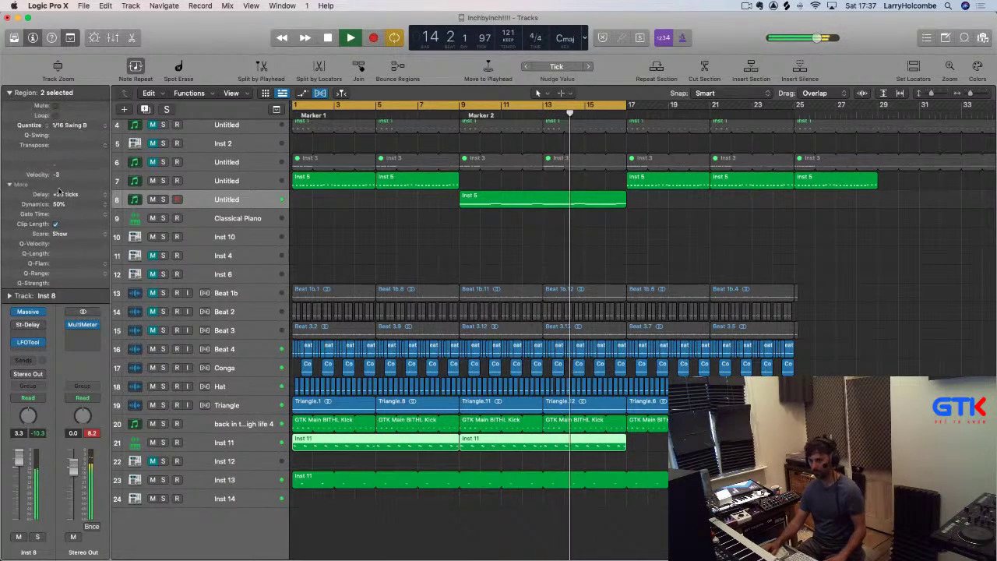
left_click_drag(69, 199, 67, 189)
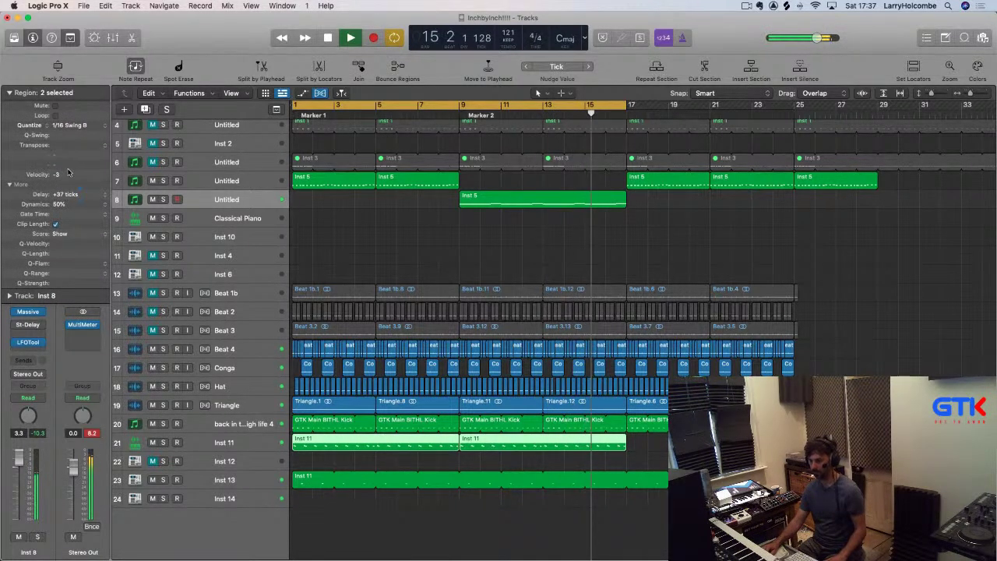
left_click(338, 236)
Set the delay of the looped Inst 11 region on track 23 to +10 ticks
left_click(315, 482)
left_click_drag(67, 177, 64, 175)
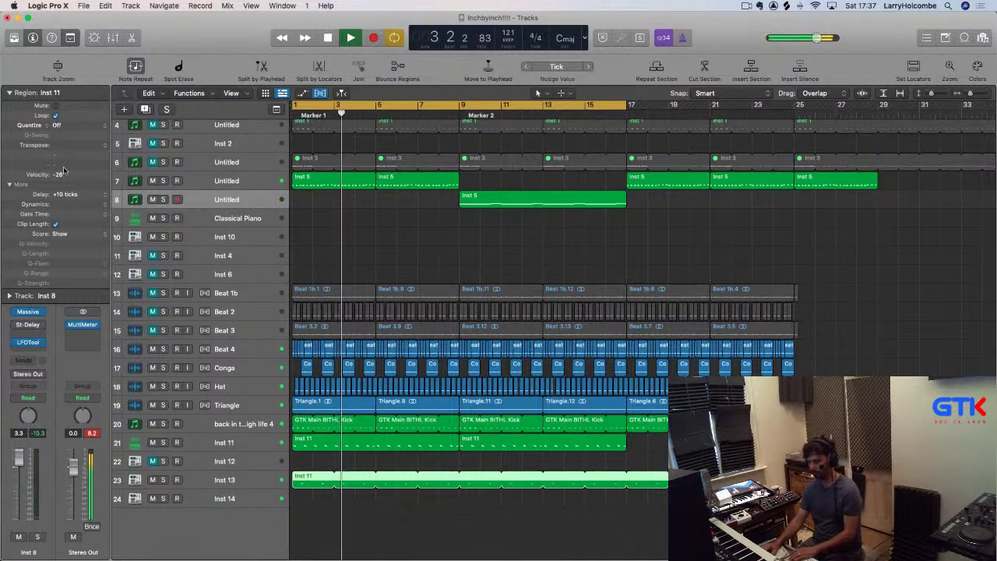
key("super+shift+a")
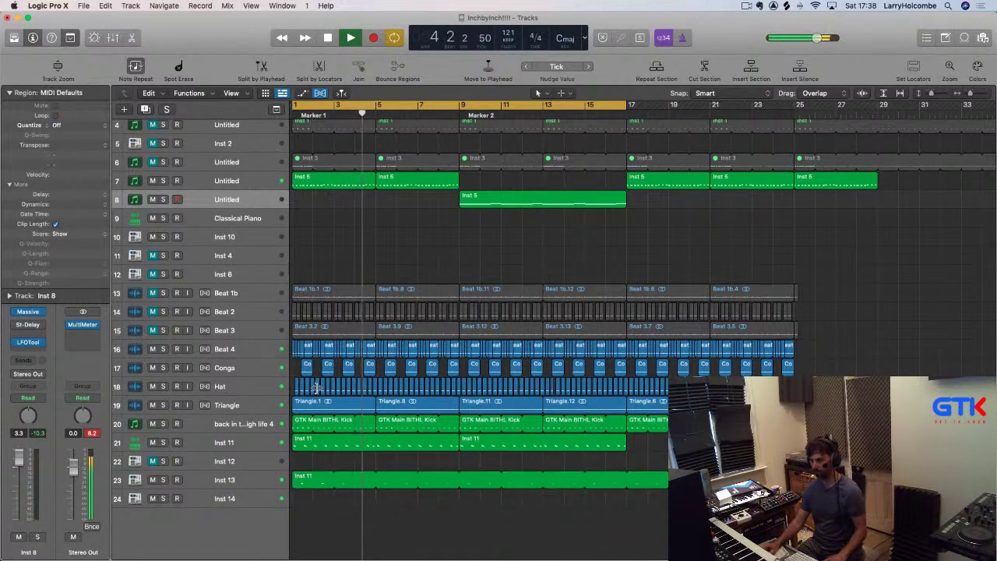
Set the delay of the Conga regions within the cycle range to +1/192
left_click(235, 374)
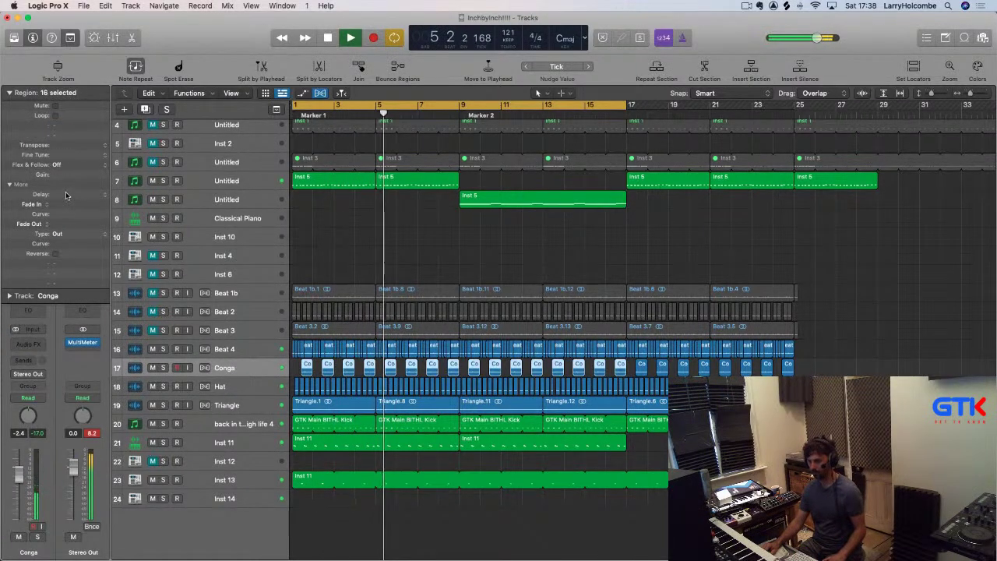
left_click_drag(67, 176, 67, 159)
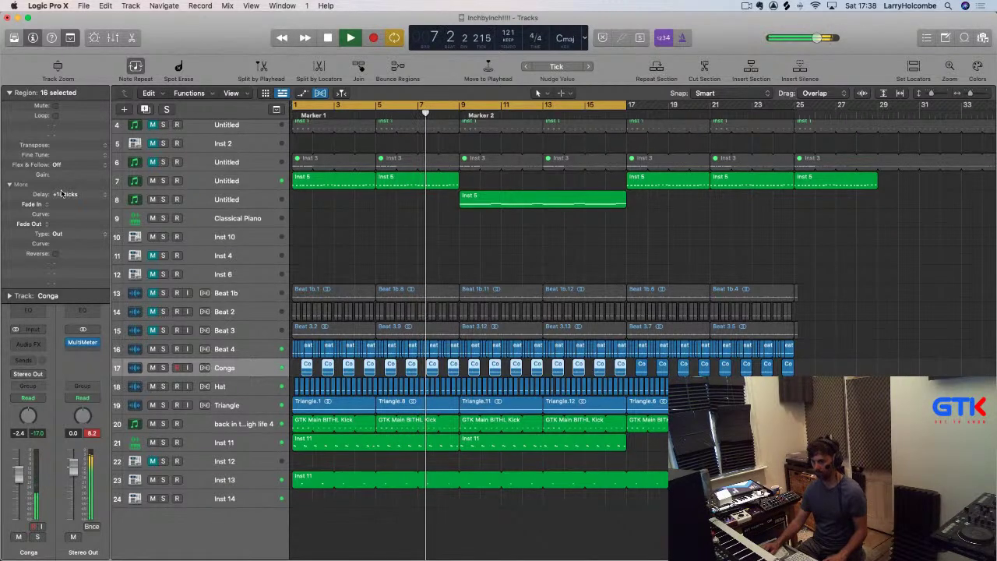
left_click_drag(63, 193, 62, 187)
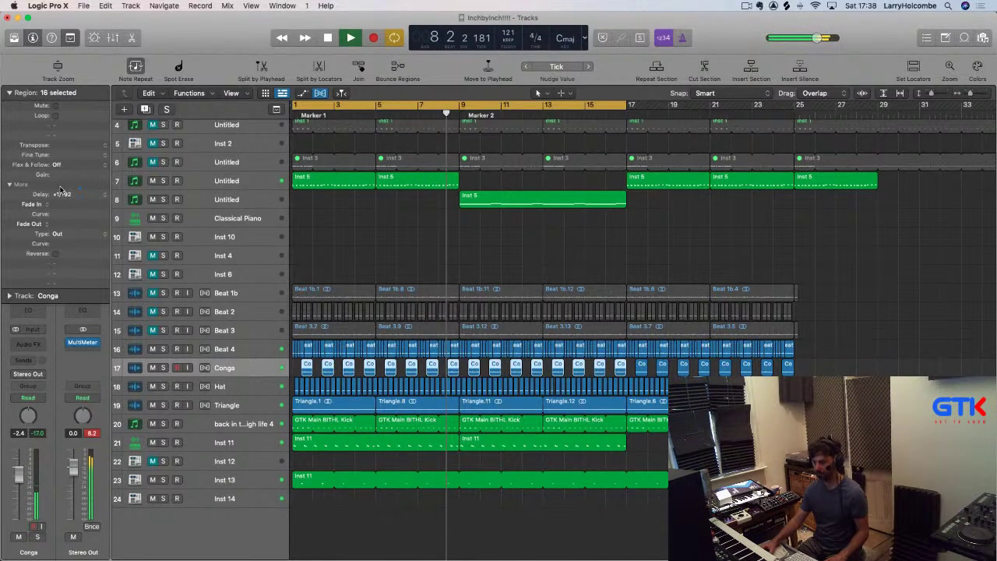
left_click(380, 222)
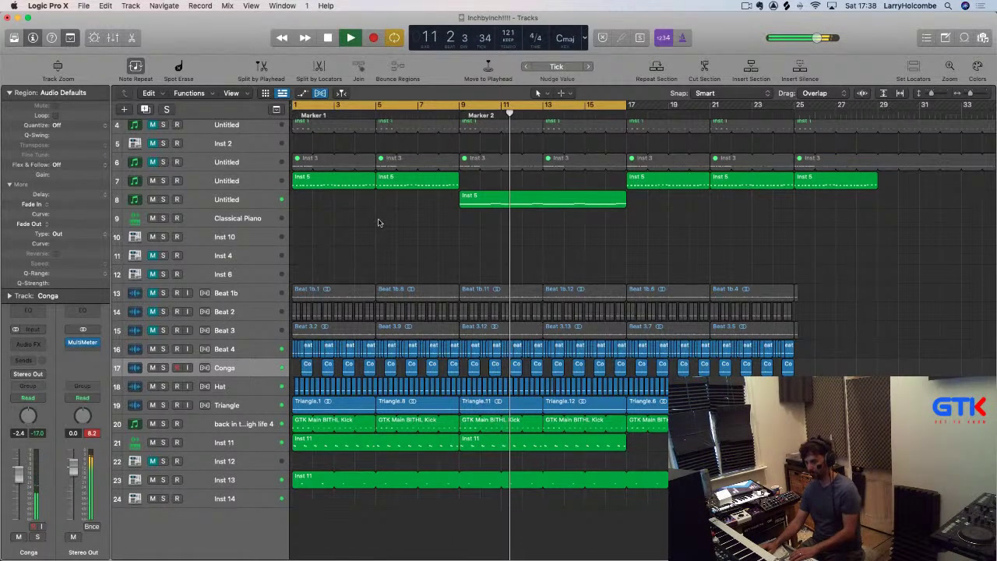
Check the Hat track briefly in solo and set the delay of its regions within the cycle range to about -13 ticks
left_click(174, 386)
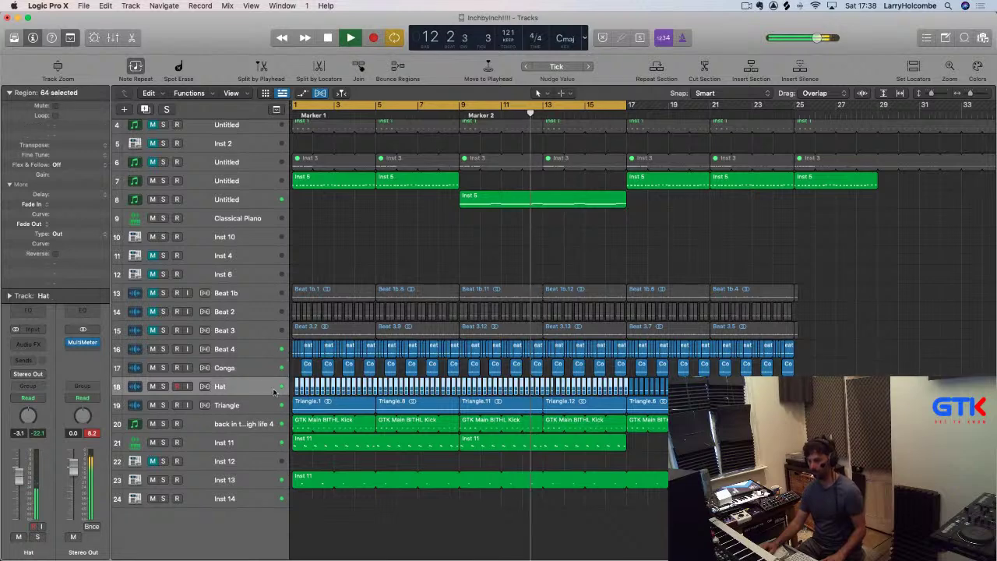
left_click(163, 386)
left_click(164, 387)
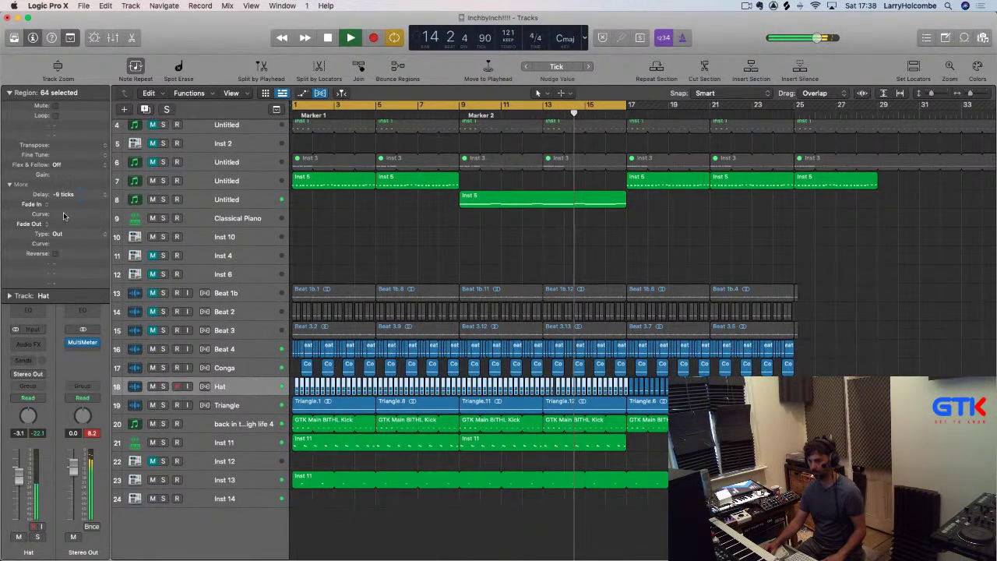
mouse_move(63, 194)
left_mouse_down()
mouse_move(67, 211)
mouse_move(59, 204)
left_mouse_up()
left_click(363, 224)
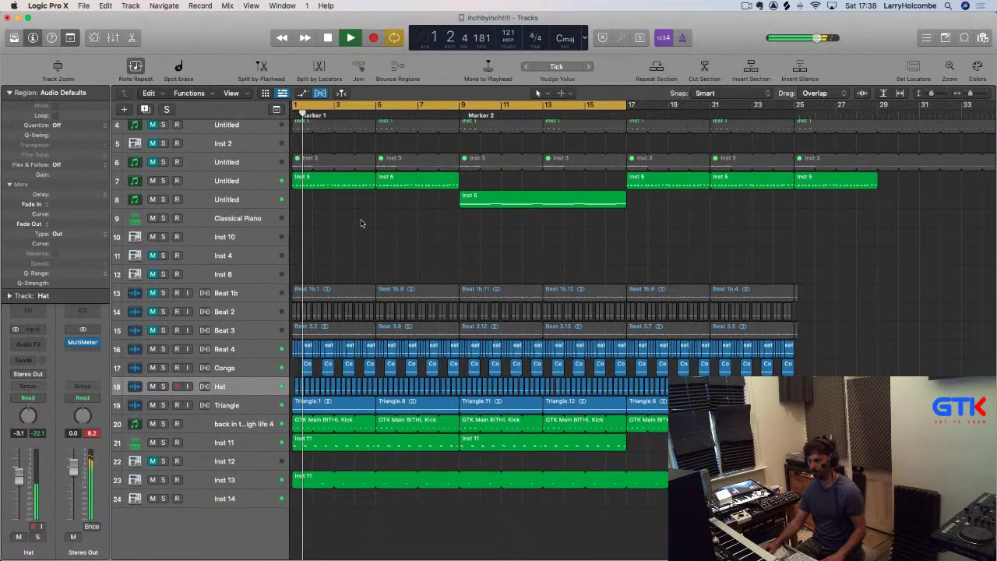
left_click(234, 381)
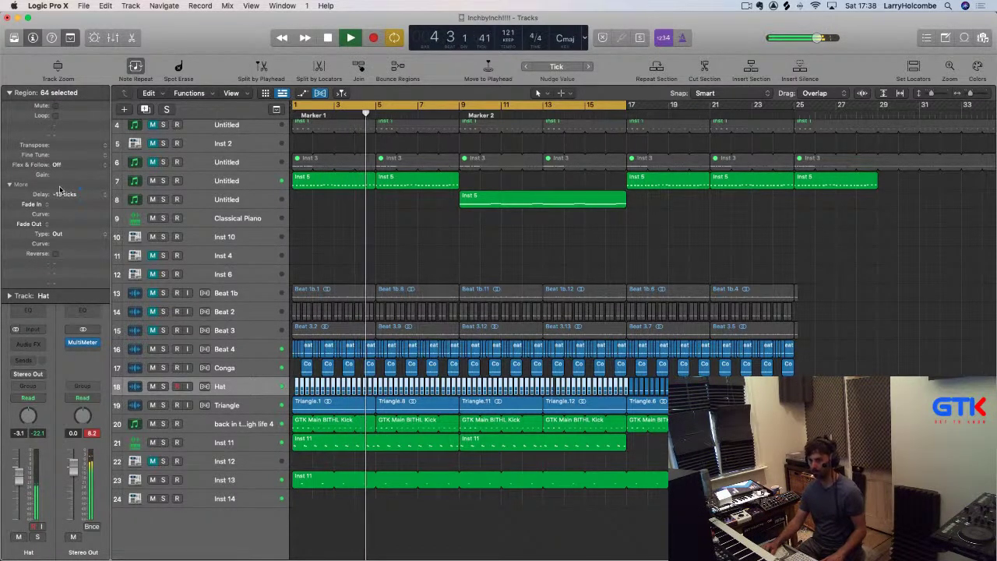
Set the delay of the four Triangle regions within the cycle range to -17 ticks
left_click(216, 409)
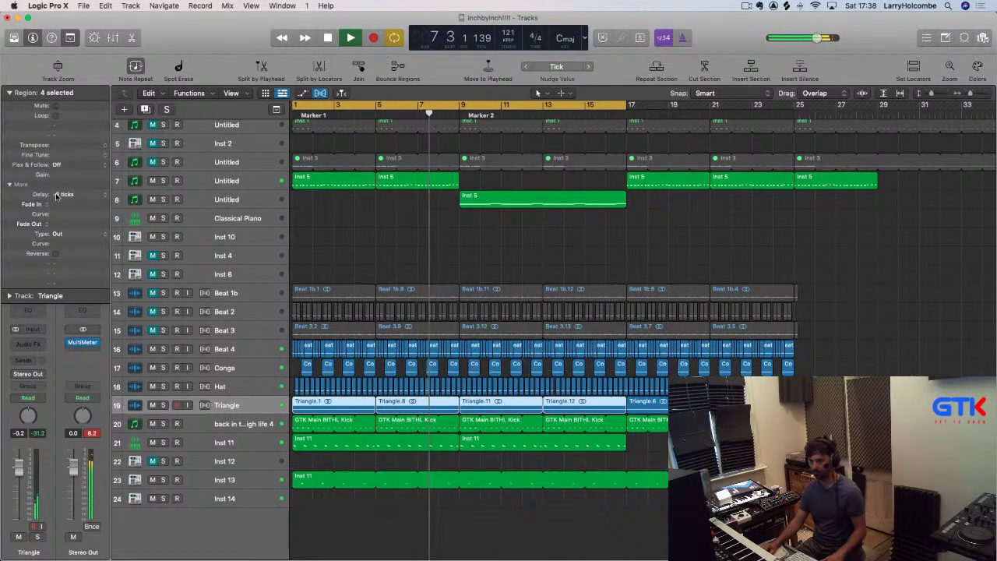
left_click_drag(56, 197, 62, 212)
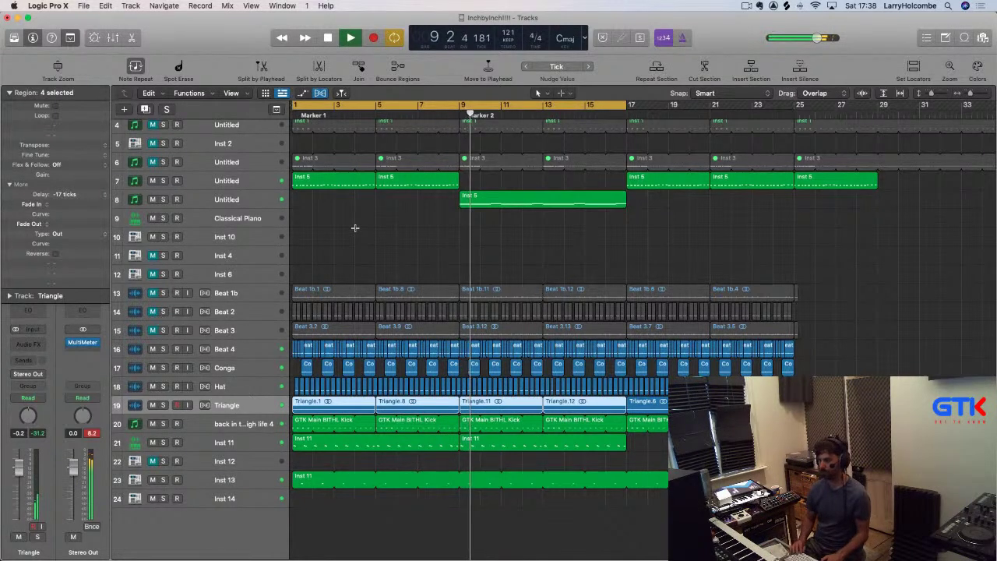
Raise the Inst 8 channel volume on track 8 to 5.2 dB
key("super+Up")
left_click(187, 236)
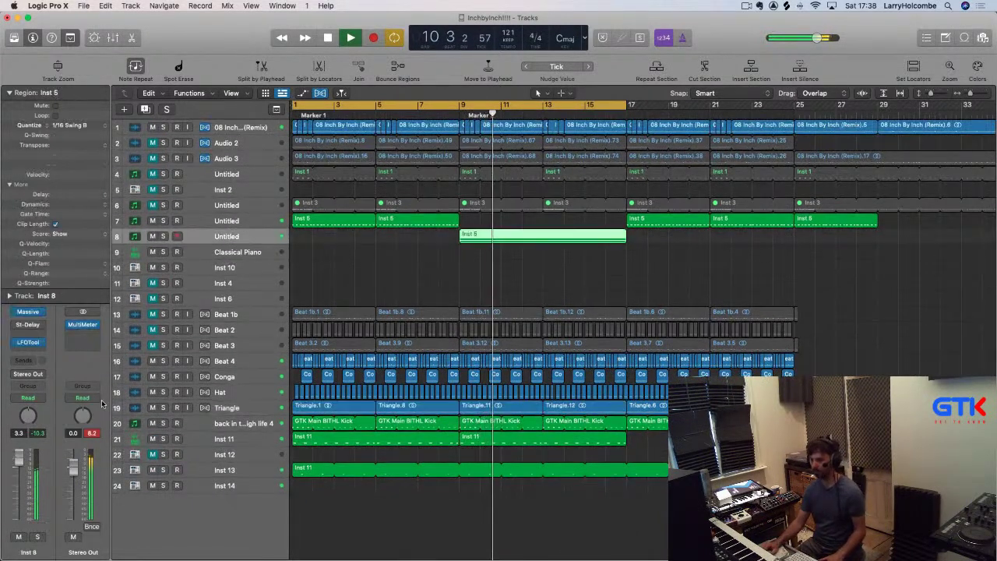
left_click_drag(21, 458, 23, 444)
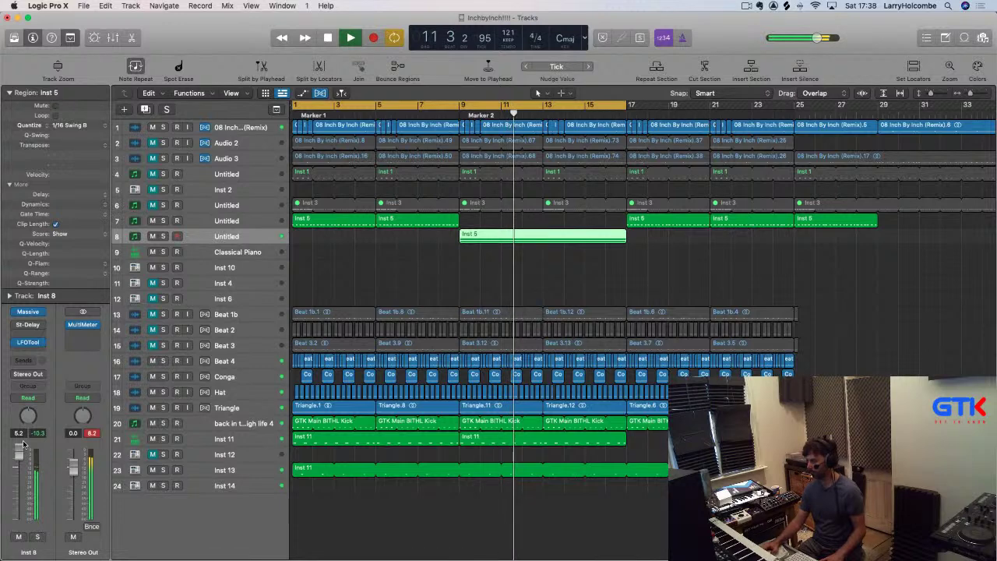
left_click(350, 262)
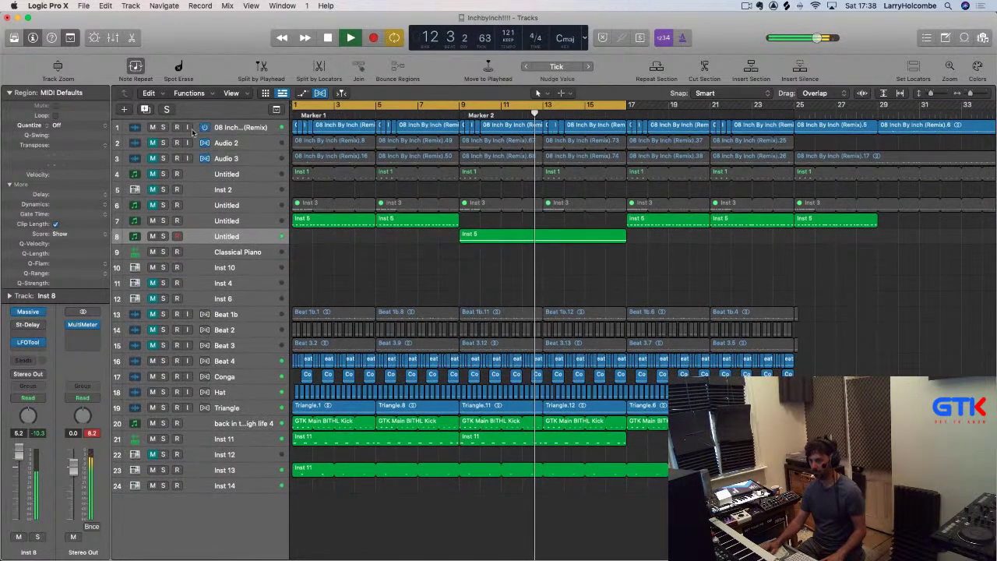
Mute the 08 Inch By Inch (Remix) track and solo the Inst 5 track 7 with playback from the beginning
key("Return")
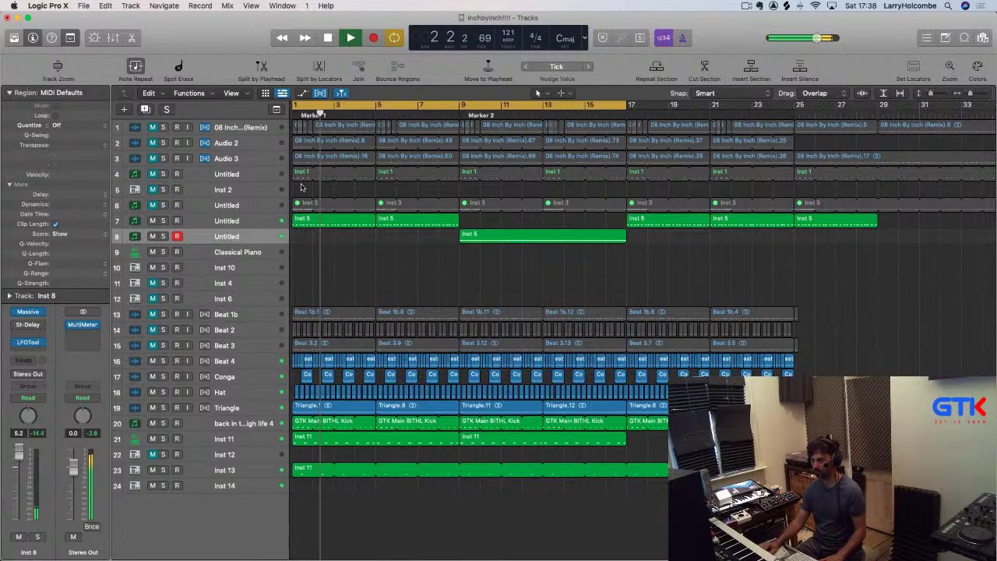
left_click(234, 221)
key("ctrl+s")
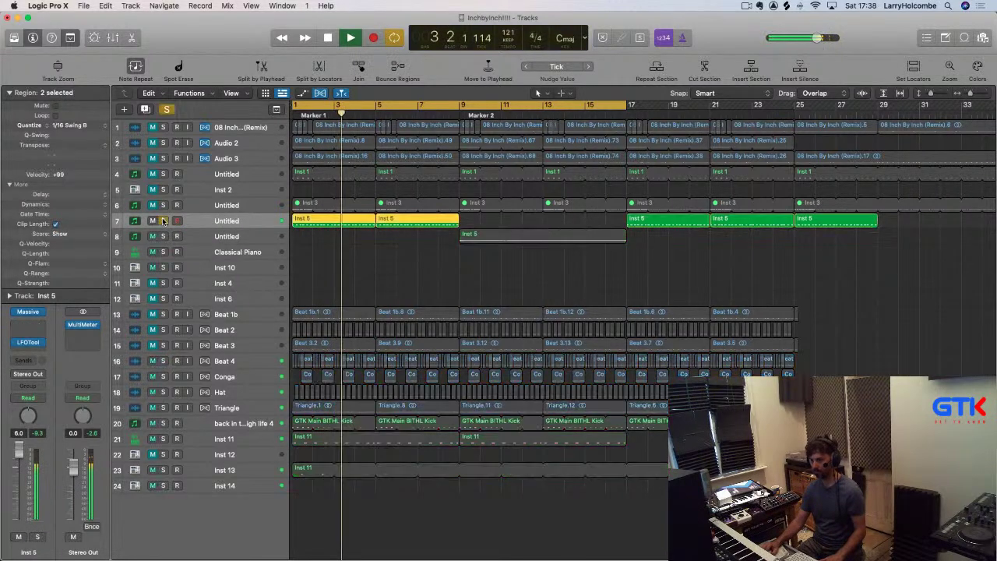
left_click(14, 92)
Set the Velocity Ramp of the Note Repeater on the Inst 5 channel to 8%
mouse_move(16, 294)
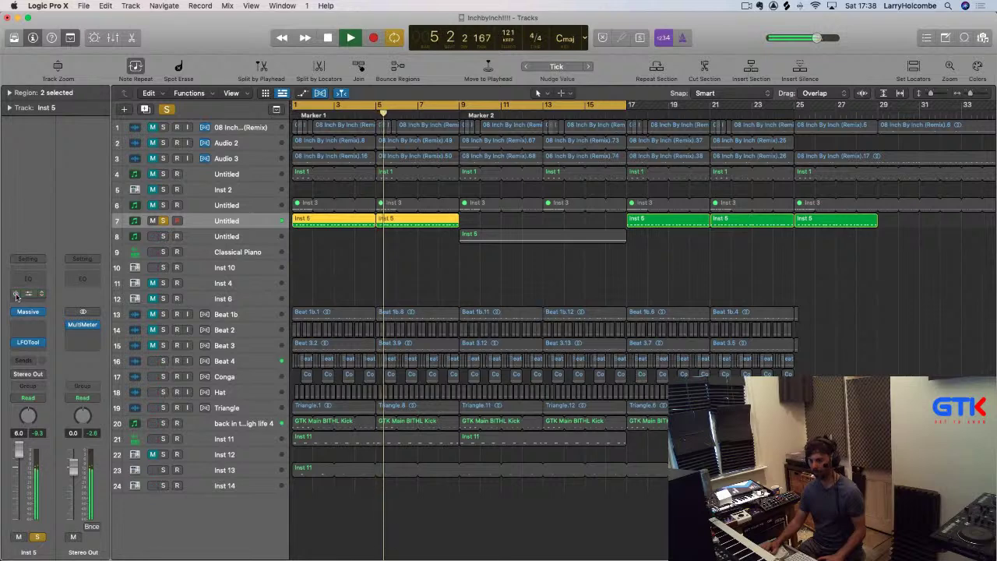
left_click(18, 294)
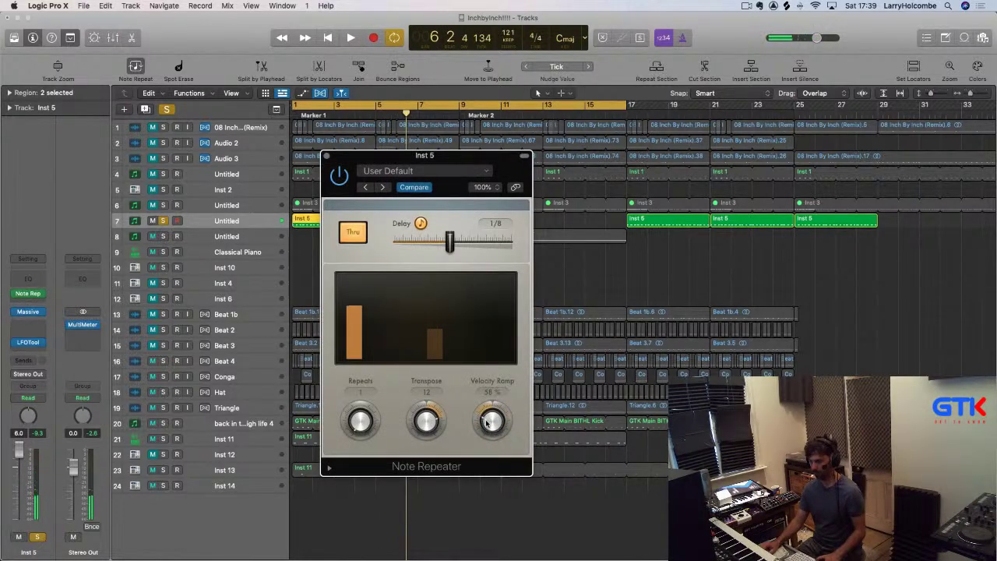
key("space")
left_click_drag(486, 422, 491, 433)
left_click_drag(492, 433, 493, 425)
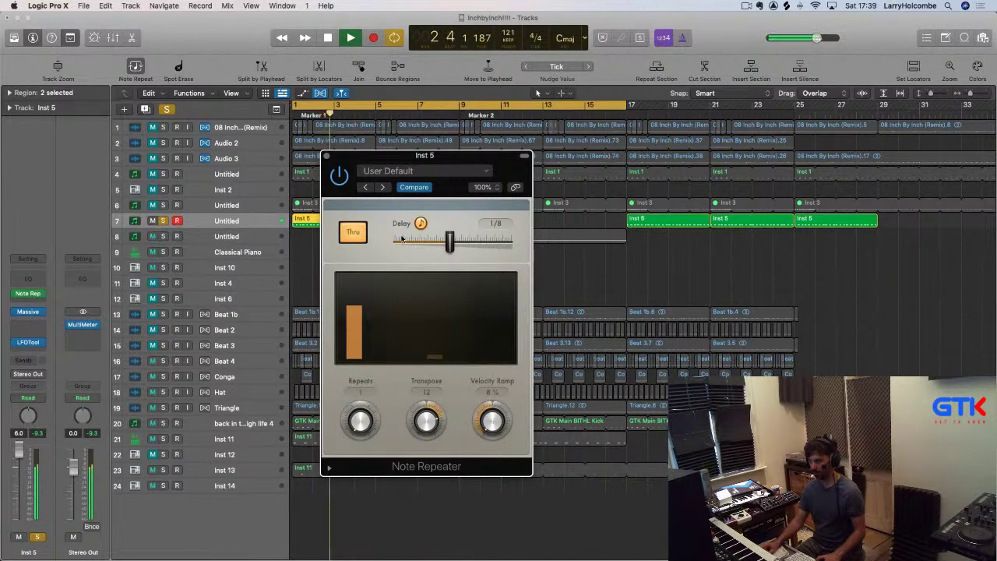
left_click(327, 157)
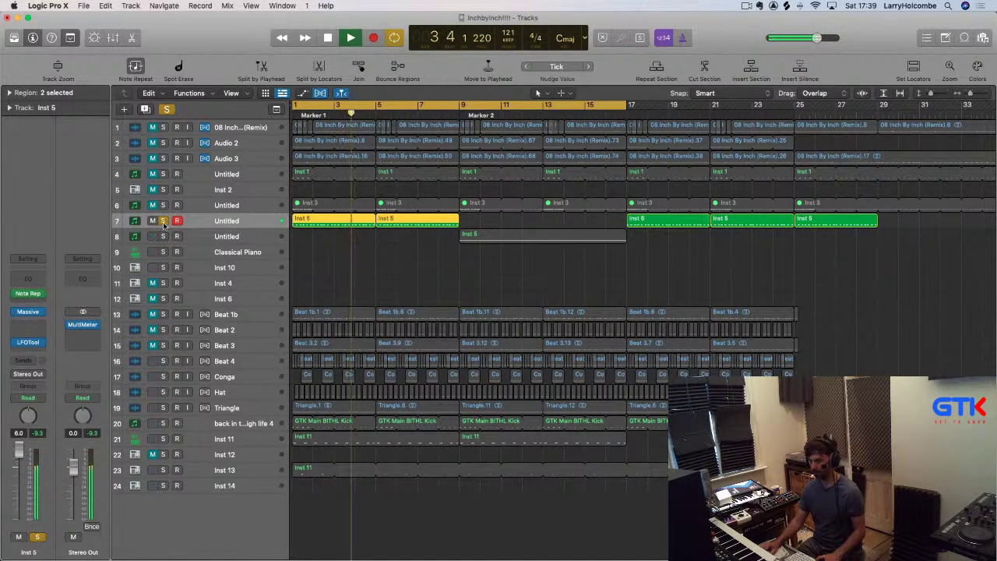
Slightly lengthen the attack of envelope 4 in the Inst 5 channel's Massive synth
left_click(28, 312)
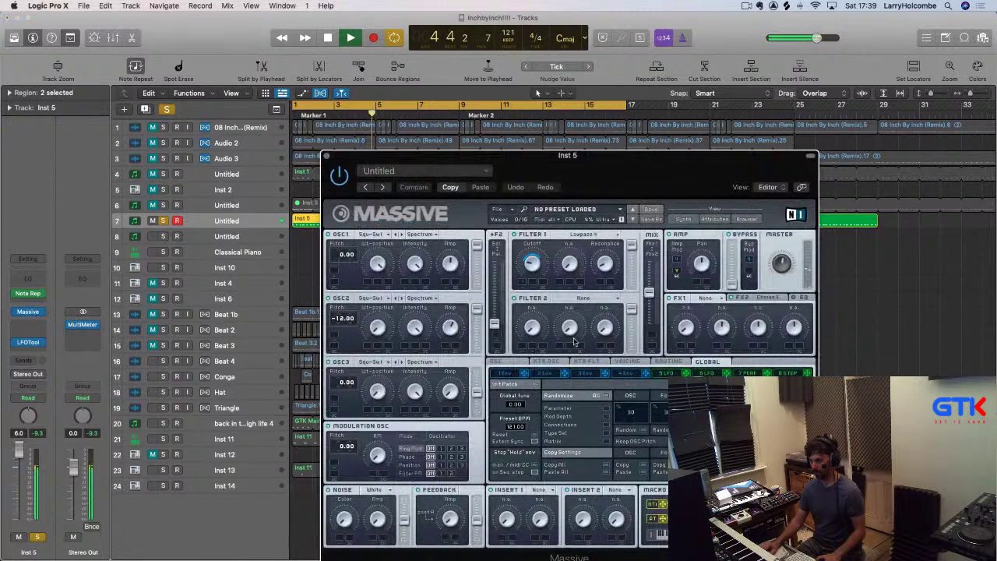
left_click(634, 374)
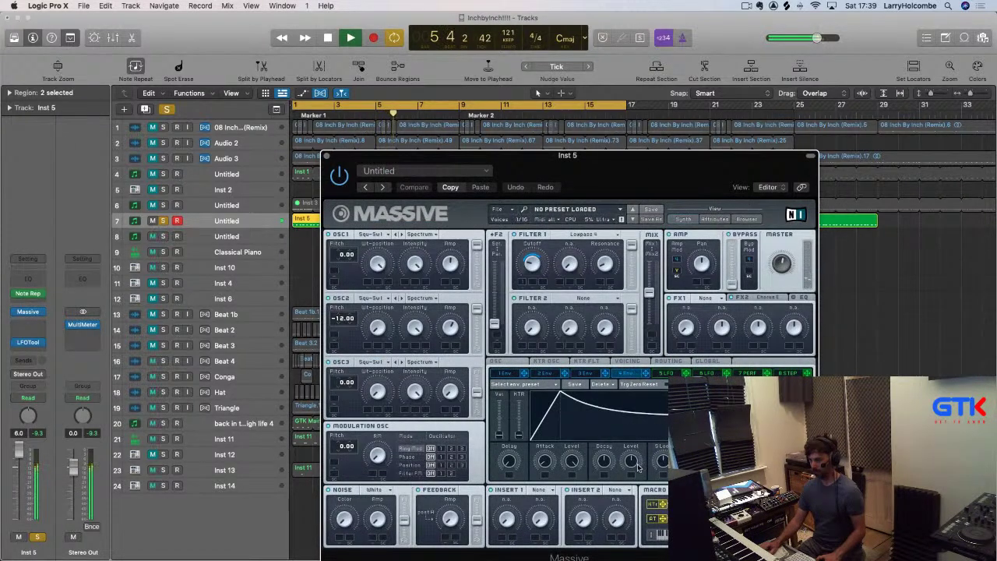
left_click_drag(639, 468, 636, 467)
left_click_drag(544, 461, 546, 459)
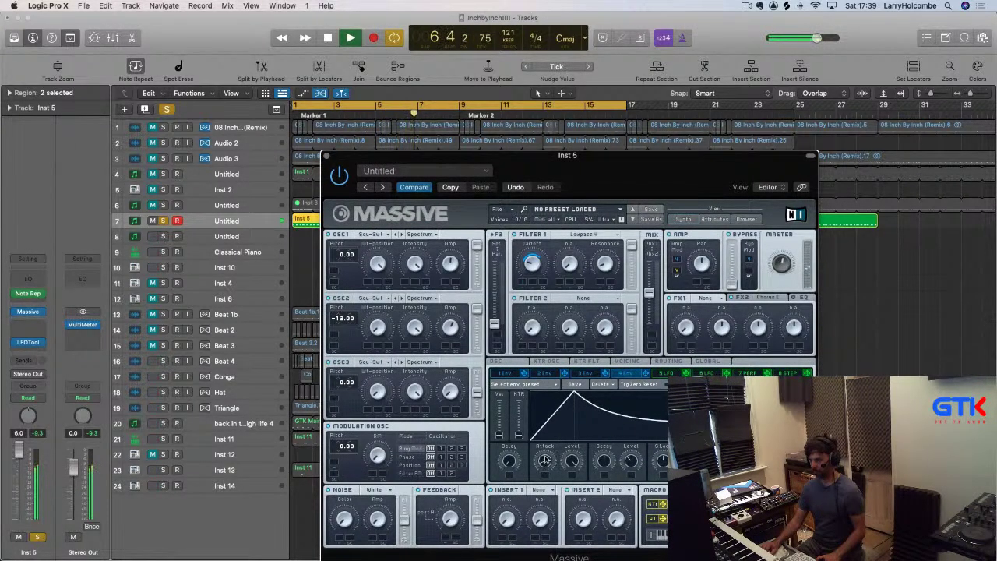
left_click(327, 157)
Play the arrangement from the start with track 7 unsoloed and the 08 Inch By Inch (Remix) track unmuted
left_click(363, 247)
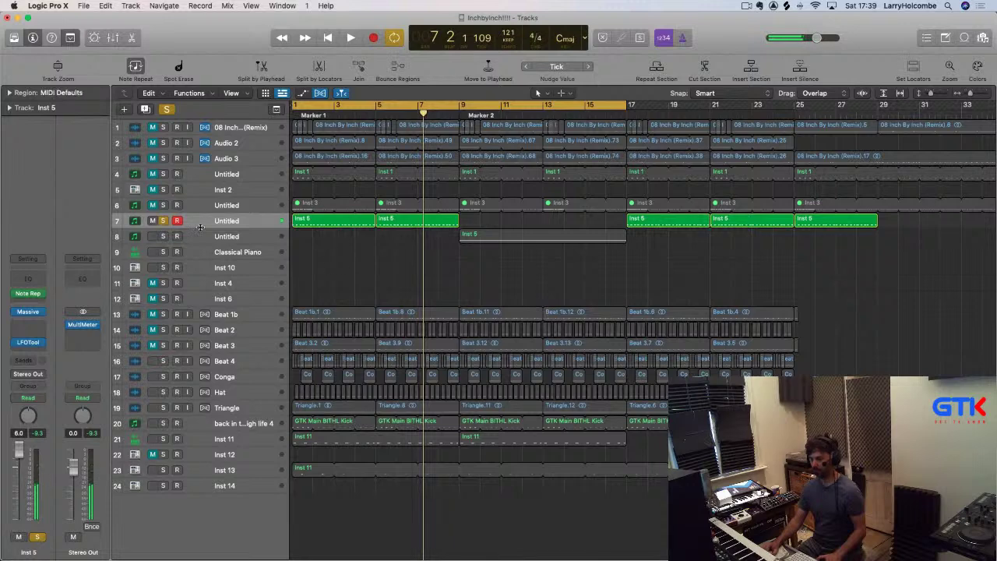
left_click(163, 221)
key("super+Up")
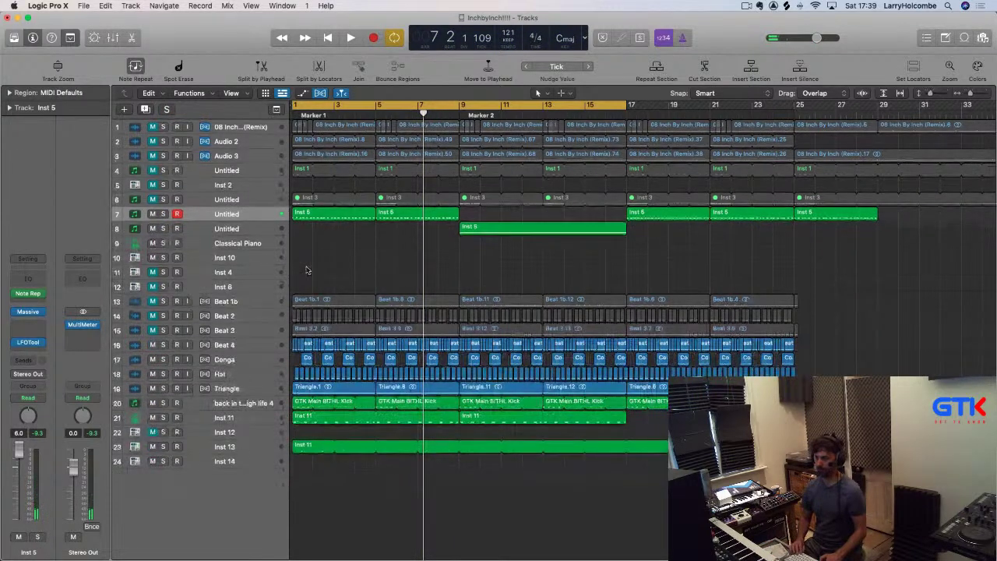
key("Return")
key("space")
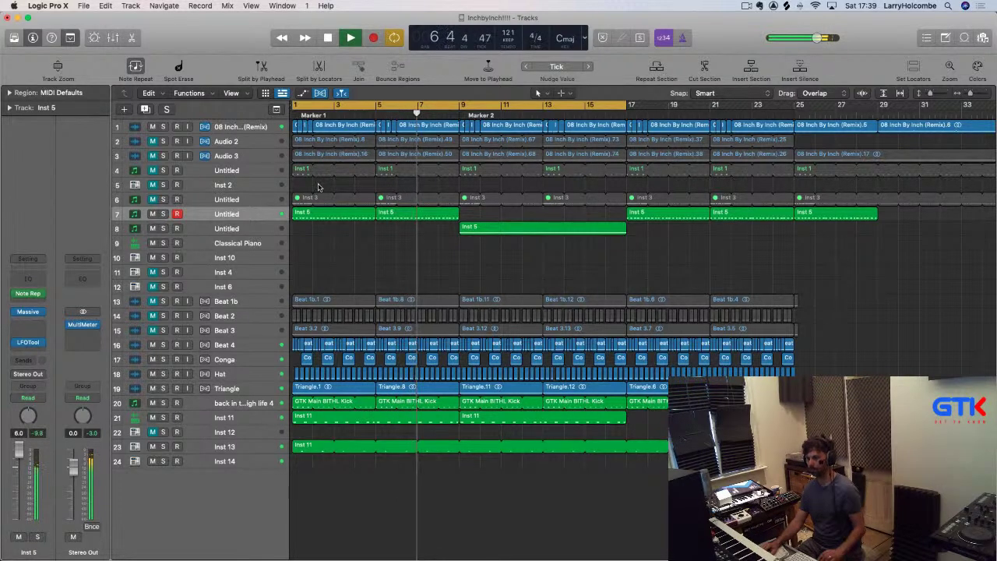
Lower the Inst 6 track's volume to -29.5 dB, mute the track and stop playback
scroll(319, 184, "down", 1)
scroll(318, 185, "down", 1)
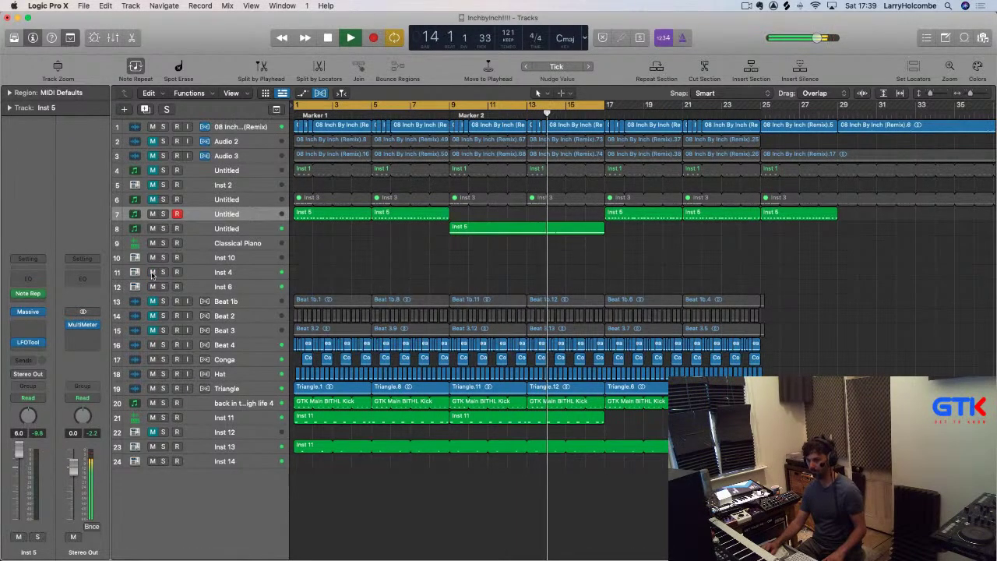
left_click(222, 287)
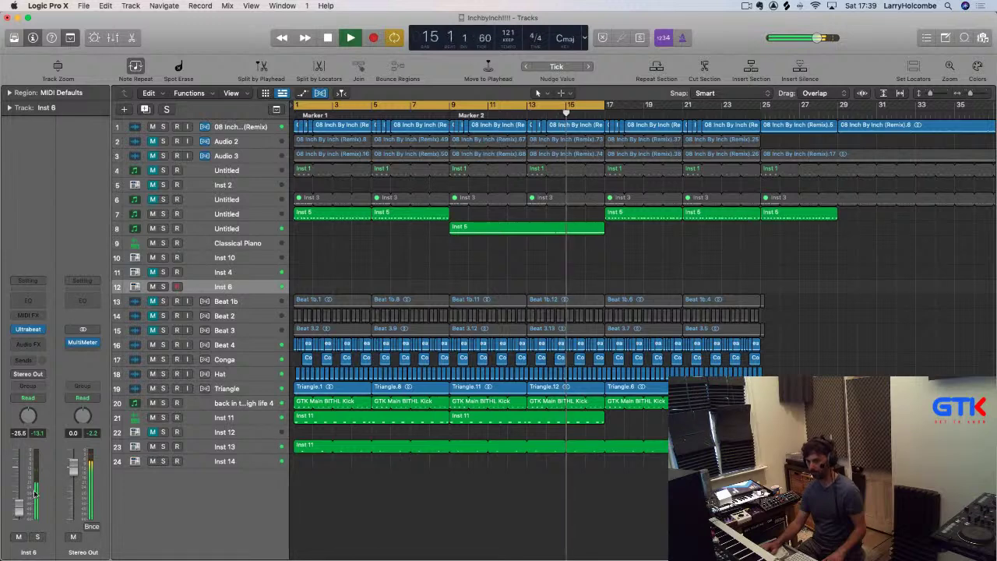
left_click_drag(20, 505, 19, 510)
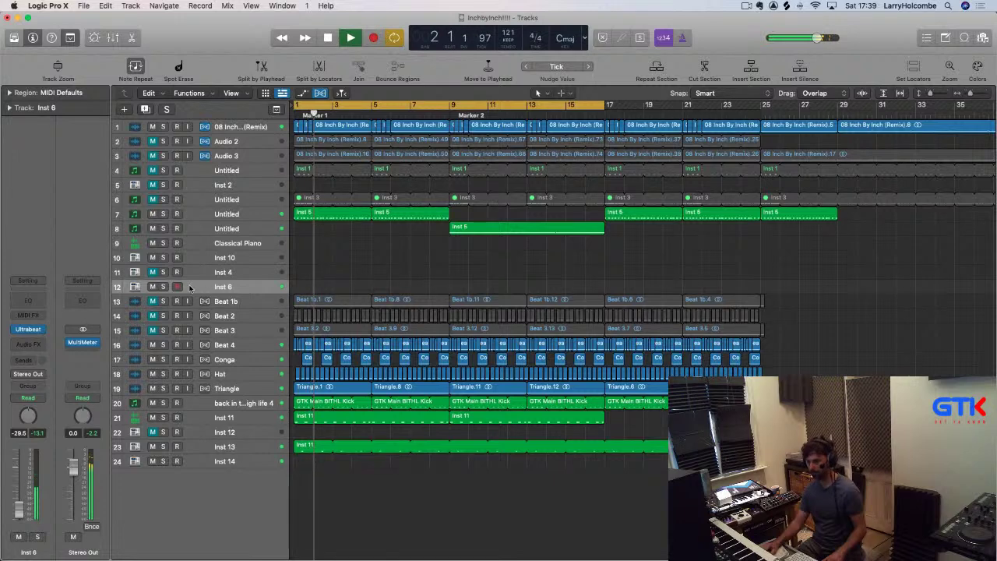
left_click(154, 290)
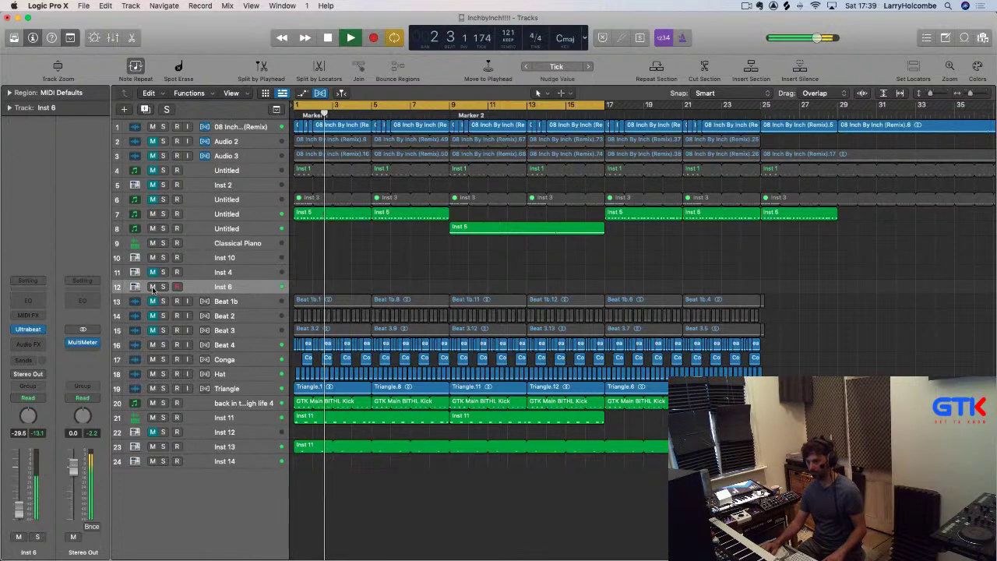
key("space")
left_click(381, 253, "ctrl+alt")
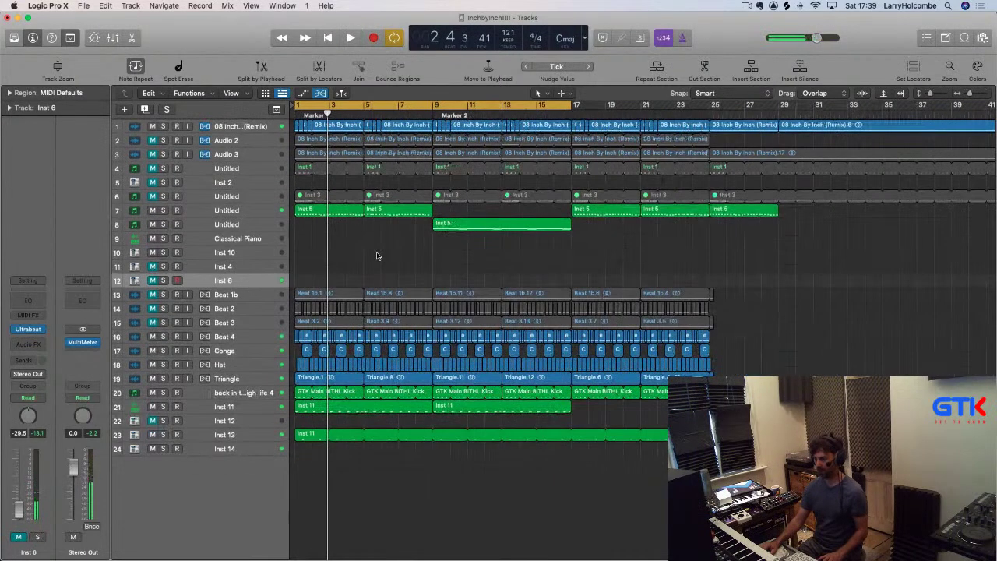
Create a project alternative named "InchbyInch!!!! #1 hats new bass" without saving the changes made to the current alternative
left_click(83, 5)
mouse_move(128, 140)
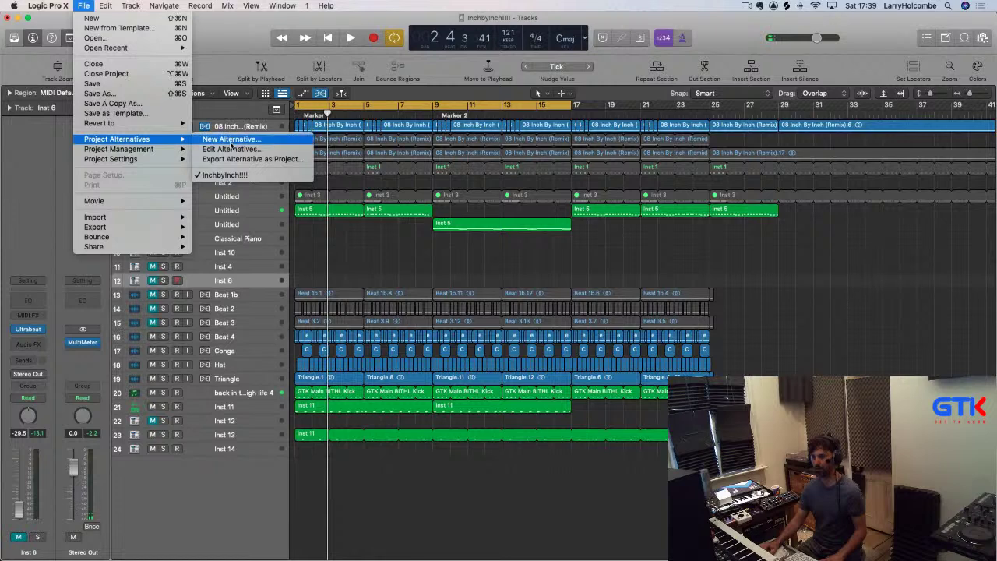
left_click(232, 140)
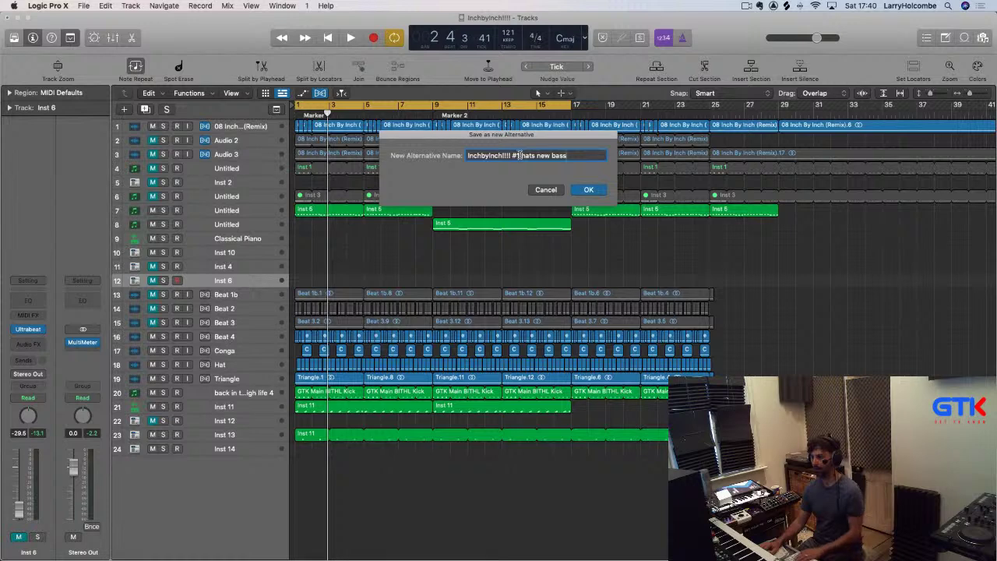
left_click_drag(518, 155, 542, 164)
key("BackSpace")
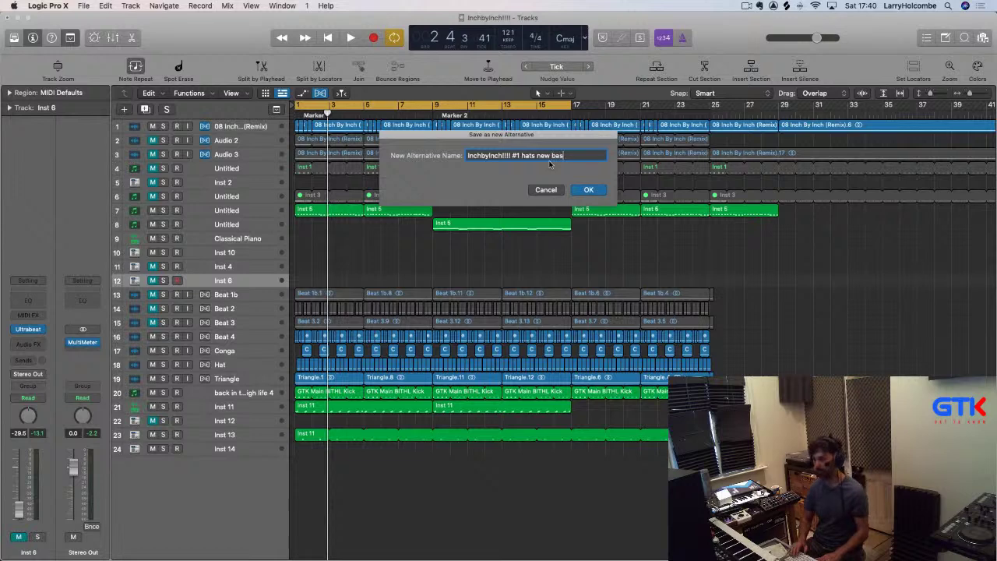
key("Return")
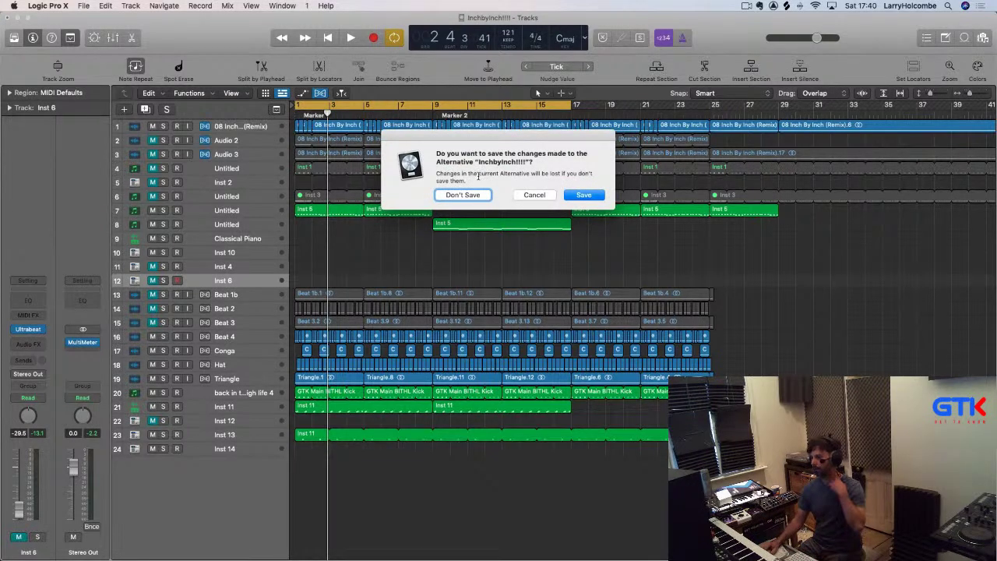
left_click(466, 194)
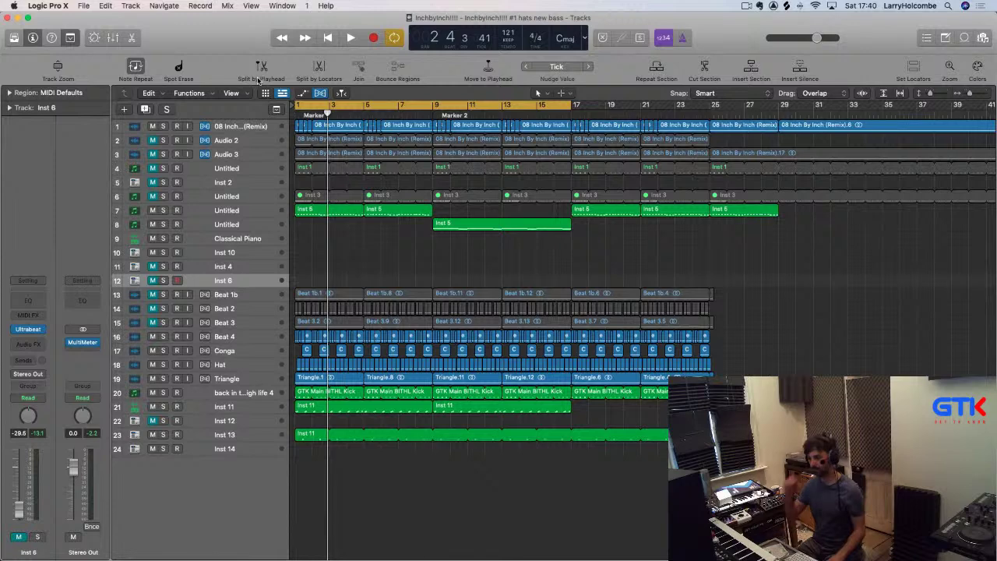
Bounce the project offline as an MP3 named "InchbyInch!!!! hats new bass" in the Bounces folder
left_click(85, 5)
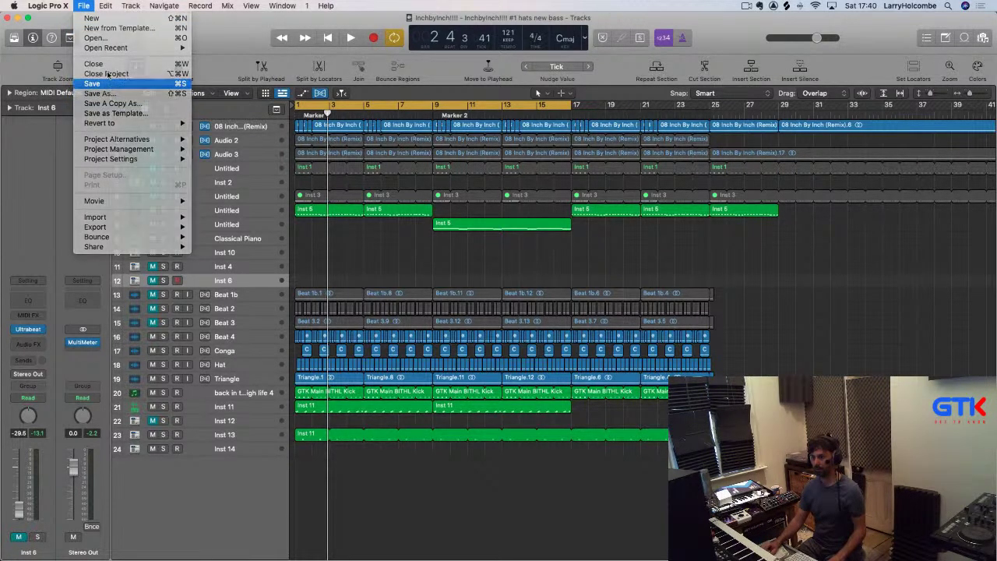
left_click(86, 5)
left_click(86, 5)
mouse_move(151, 218)
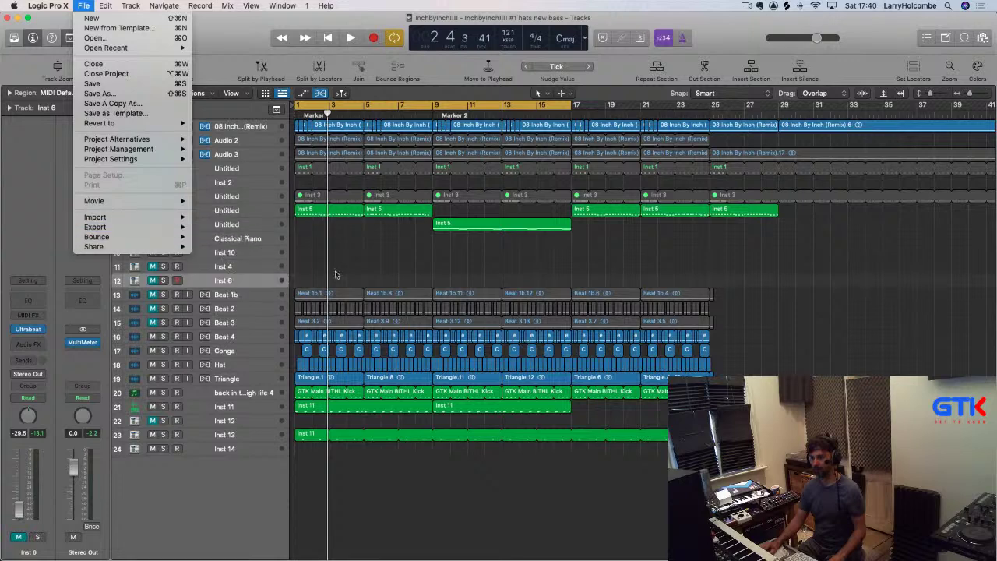
key("super+b")
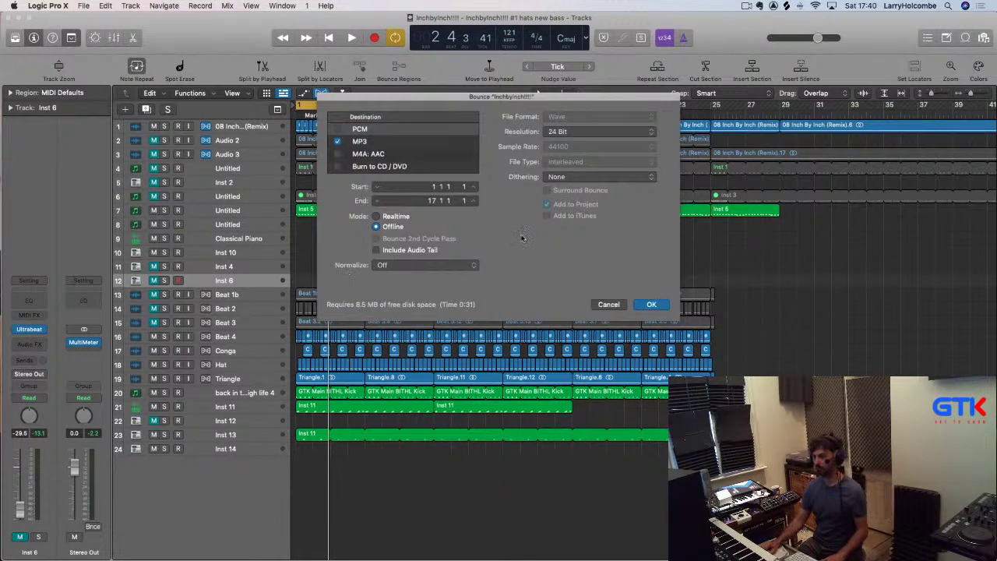
left_click(396, 142)
left_click(651, 305)
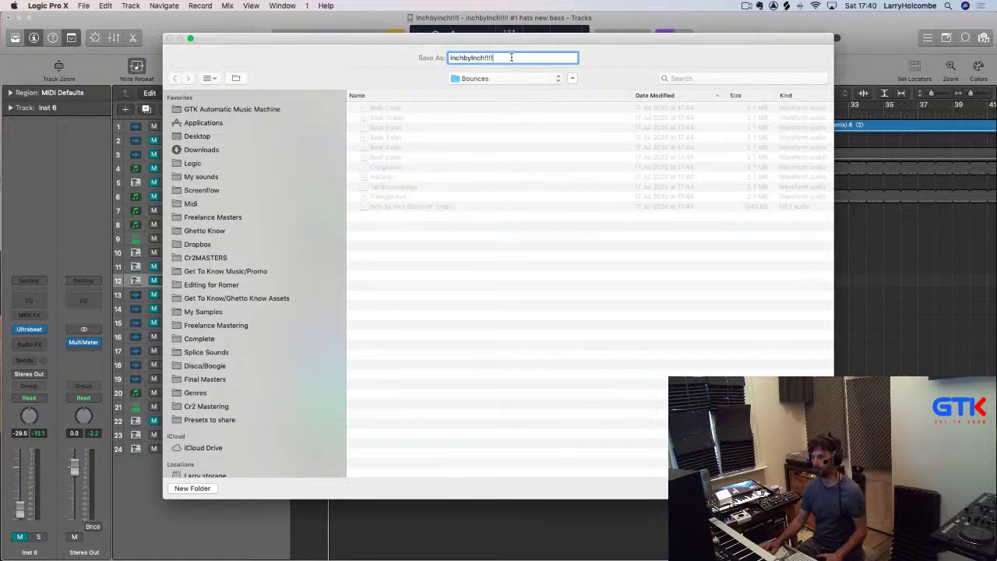
type("hats new ba")
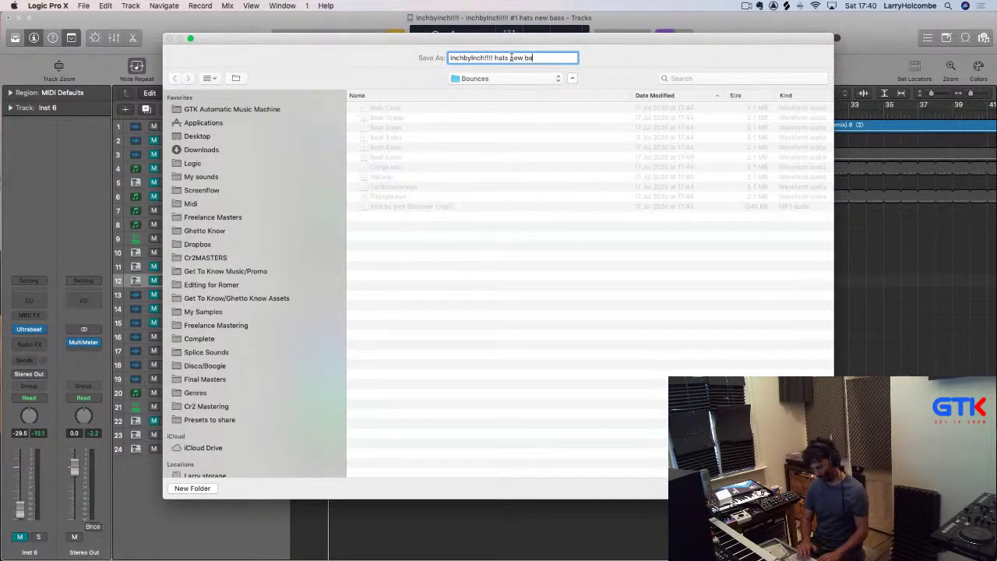
type("ss")
key("Return")
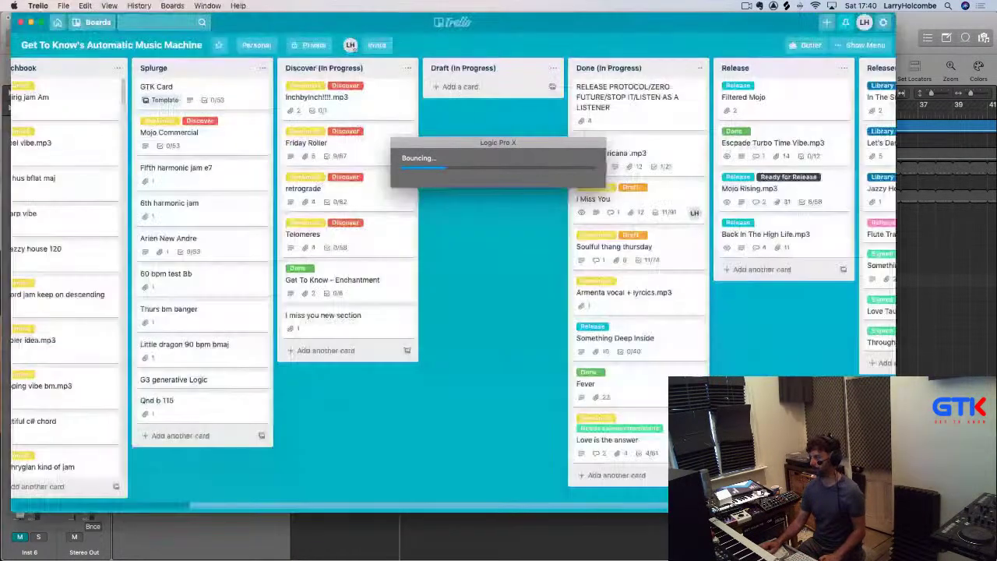
Switch to Finder over the Trello board and open "2. In Progress (Discover/Draft/Done)" in the GTK Automatic Music Machine folder
key("super+Tab")
left_click_drag(658, 19, 662, 19)
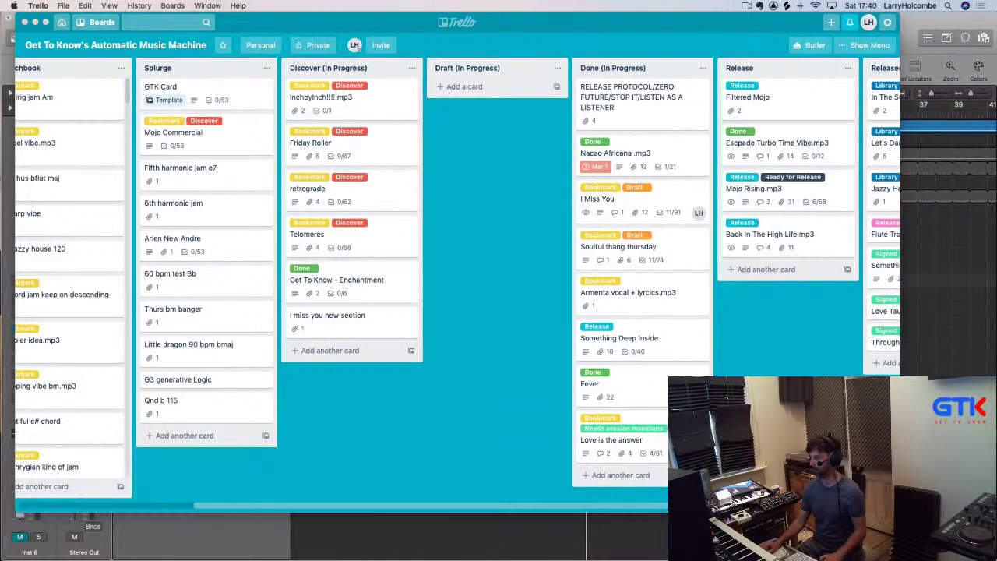
key("super+Tab")
left_click_drag(921, 315, 644, 181)
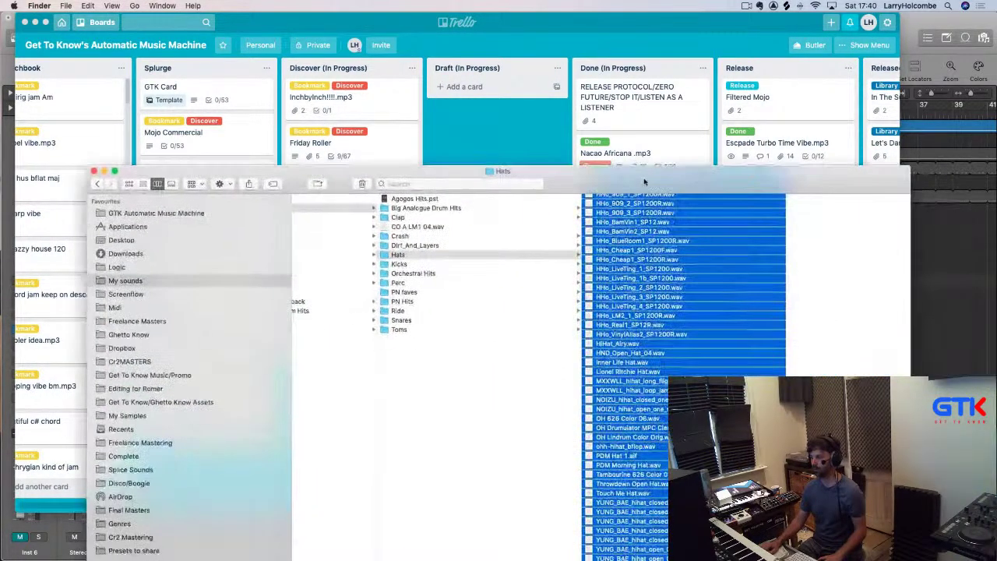
left_click_drag(203, 167, 196, 145)
left_click(195, 191)
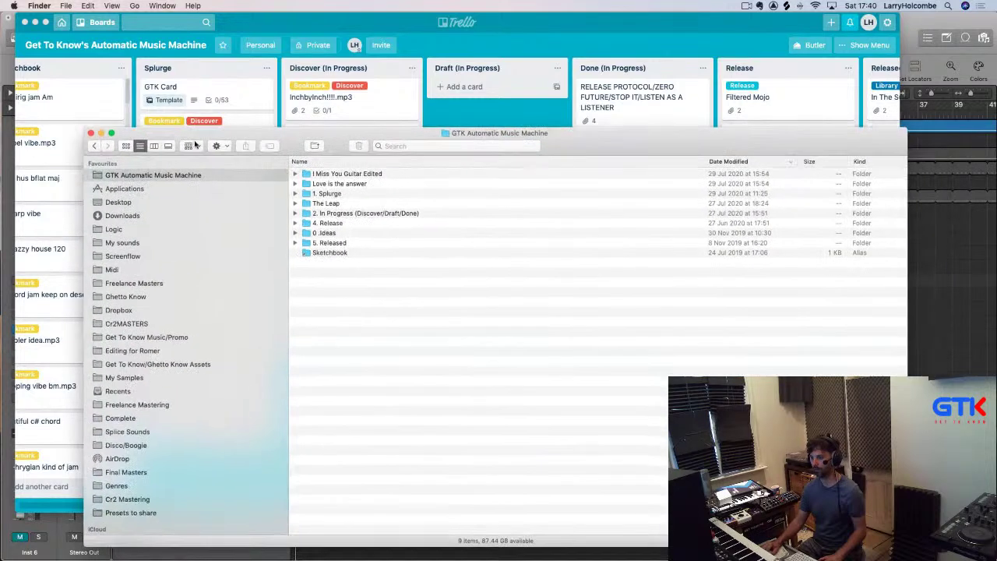
left_click(408, 213)
key("super+Down")
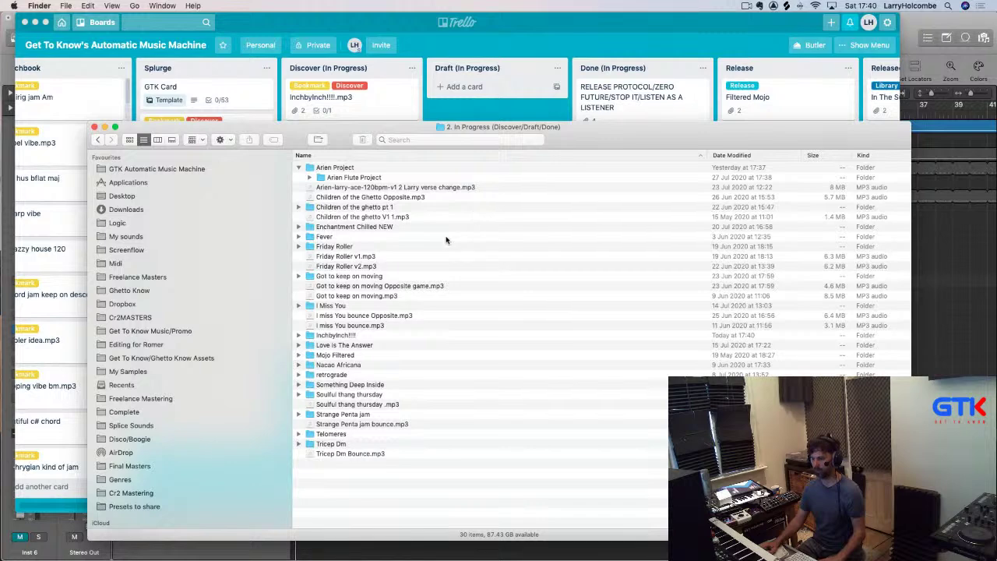
Open the InchbyInch!!!! project's Bounces folder and attach "InchbyInch!!!! hats new bass.mp3" to the InchbyInch!!!!.mp3 card in Trello
double_click(333, 335)
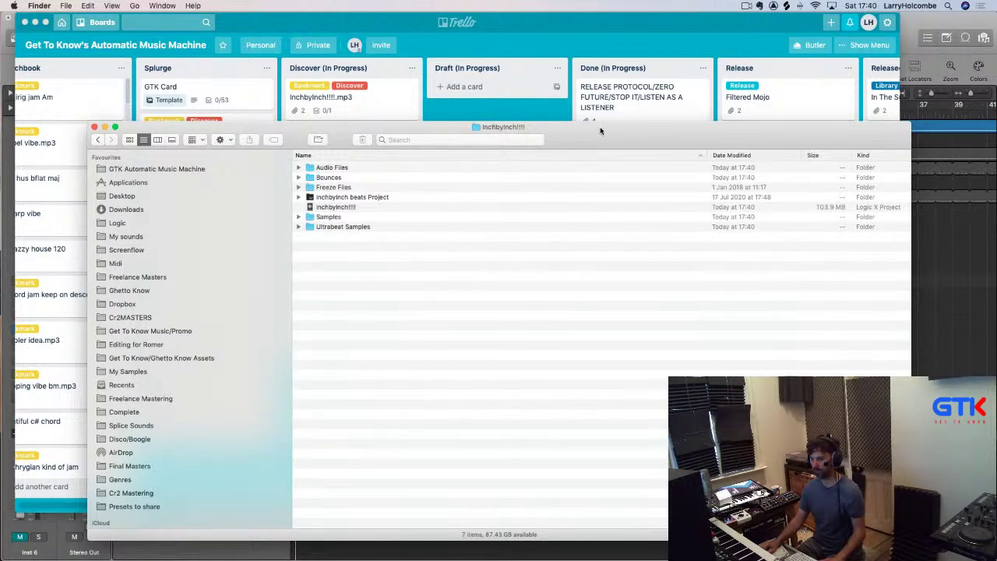
left_click_drag(601, 131, 569, 182)
left_click(345, 217)
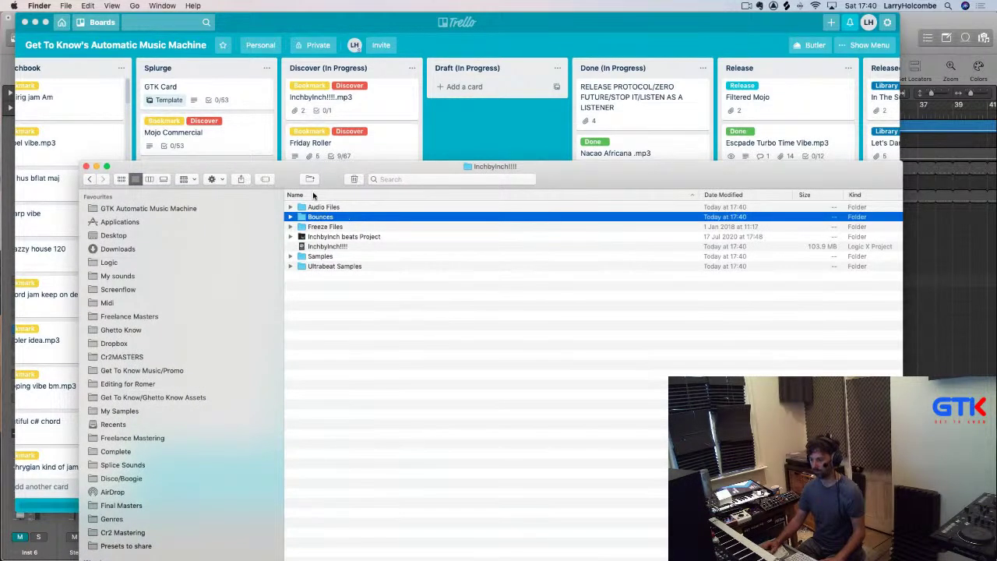
left_click_drag(293, 171, 266, 195)
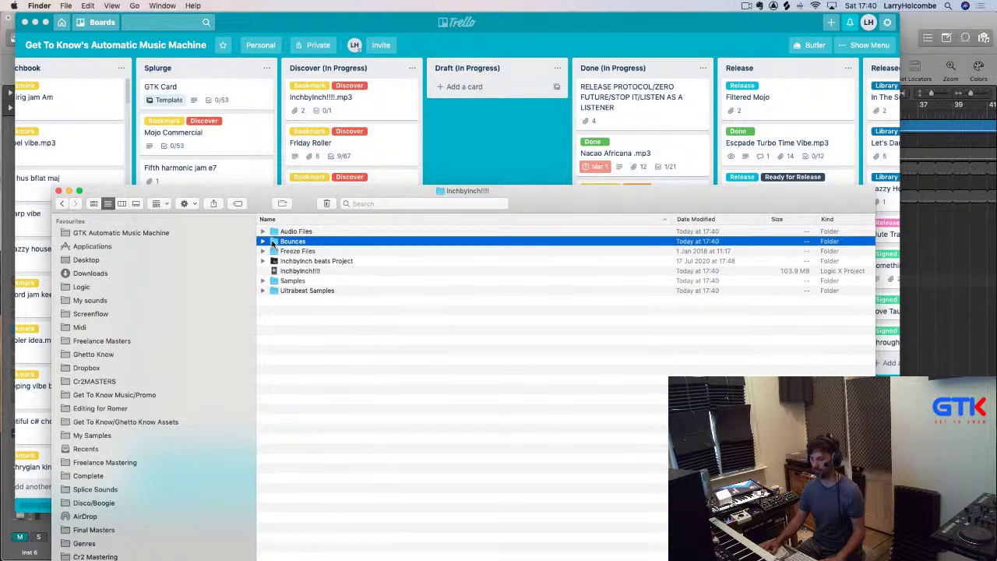
double_click(272, 243)
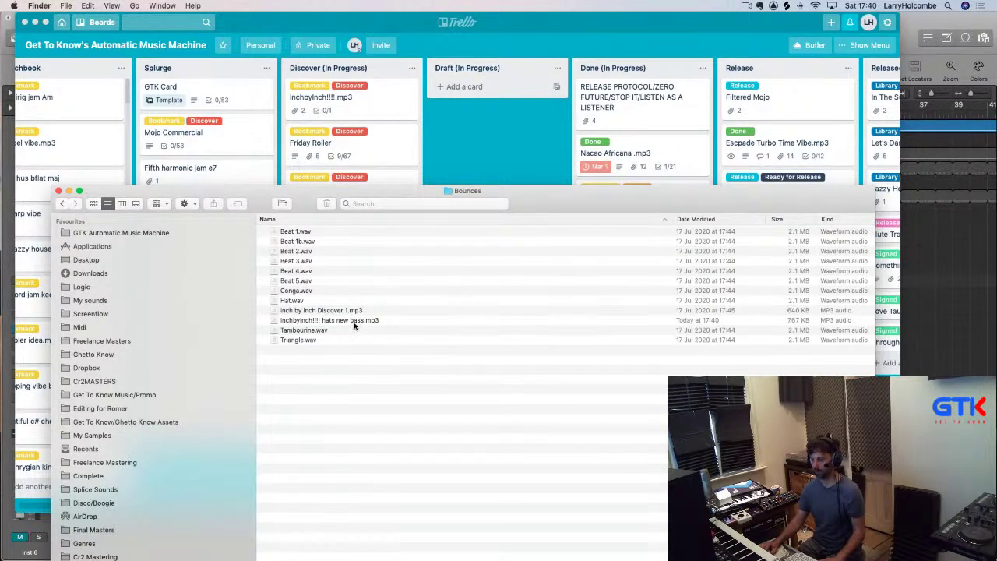
left_click_drag(354, 327, 355, 100)
left_click(420, 13)
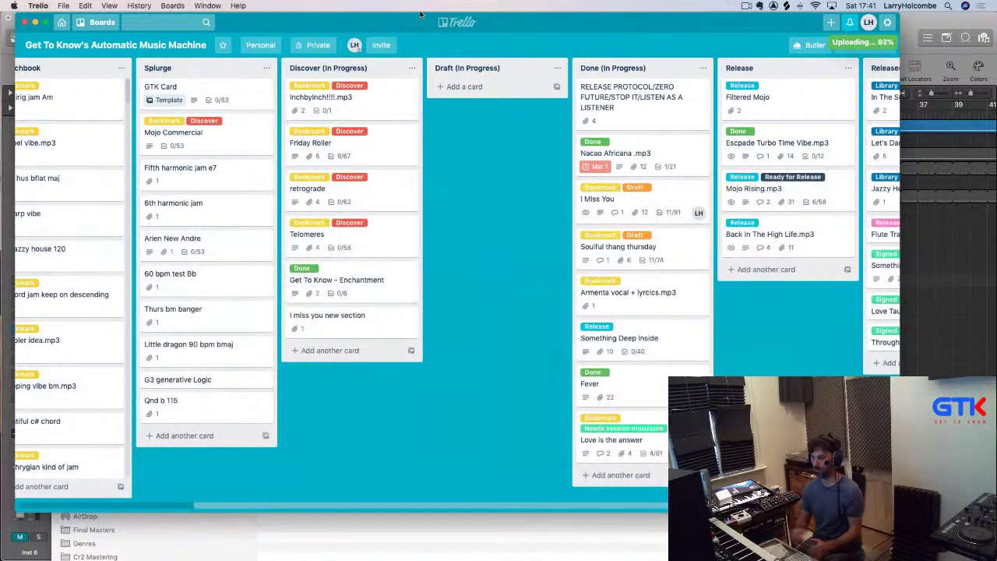
Move the InchbyInch!!!!.mp3 card below Get To Know - Enchantment in Discover, and move the Enchantment card to the Sketchbook list
left_click_drag(388, 103, 388, 285)
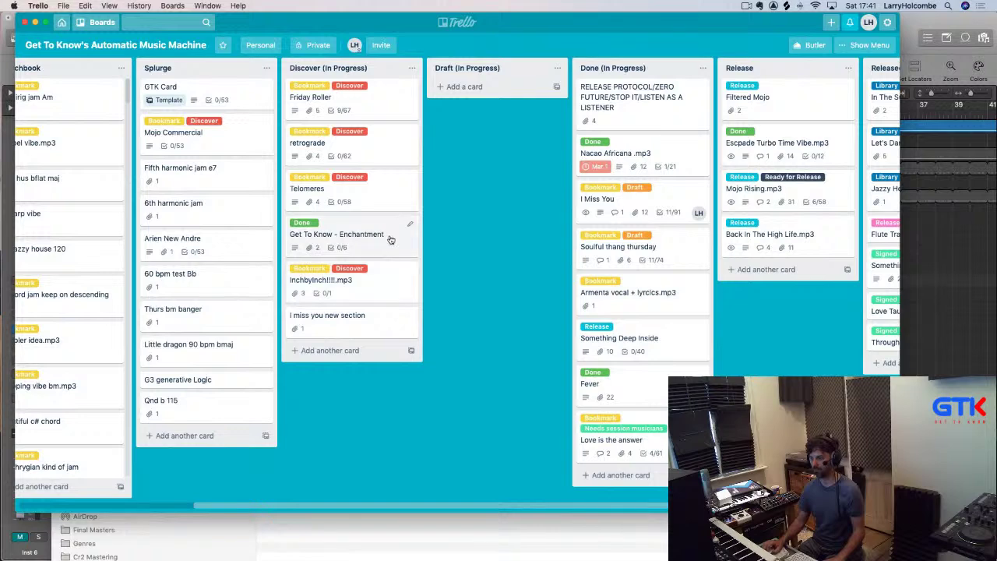
mouse_move(392, 241)
left_mouse_down()
mouse_move(290, 222)
mouse_move(77, 208)
mouse_move(320, 211)
mouse_move(282, 219)
left_mouse_up()
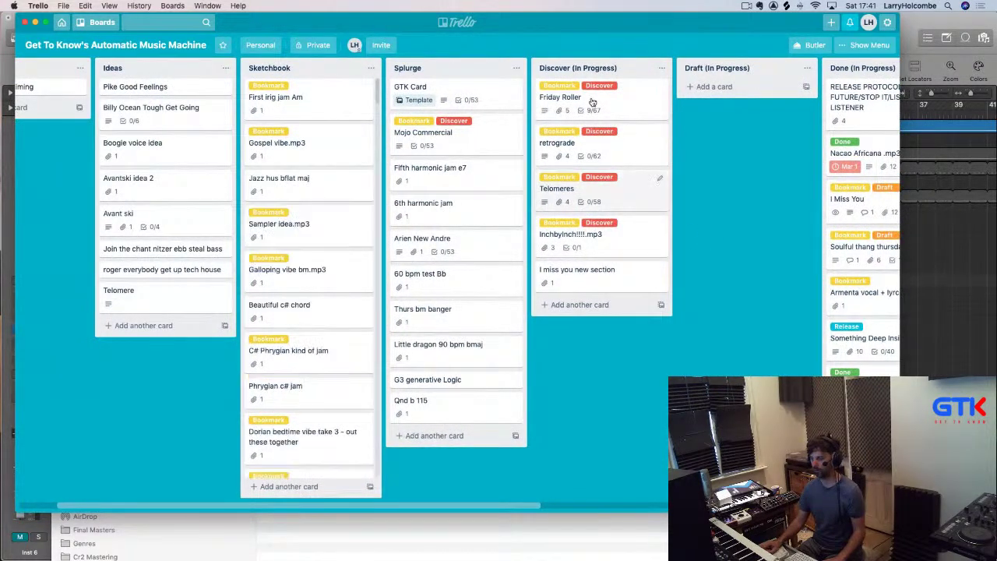
scroll(636, 134, "right", 5)
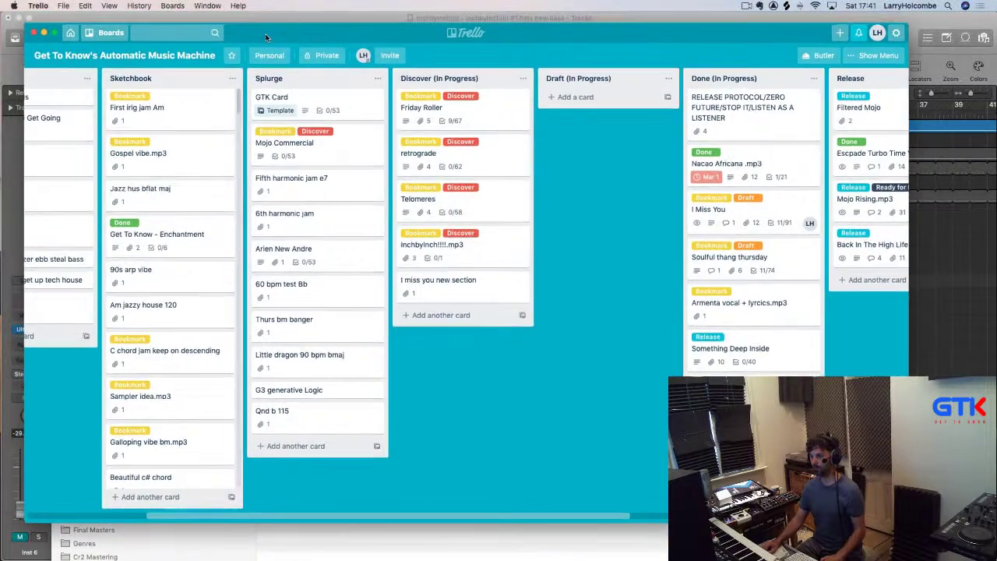
Hide Trello, Logic Pro X, the Audio Devices window and Maestro 2
key("super+h")
left_click(220, 20)
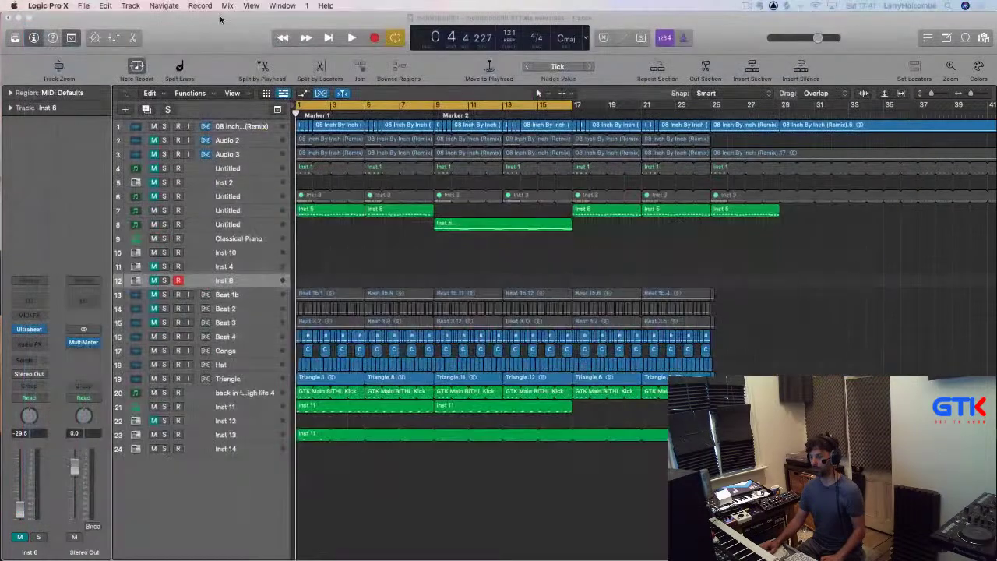
key("super+h")
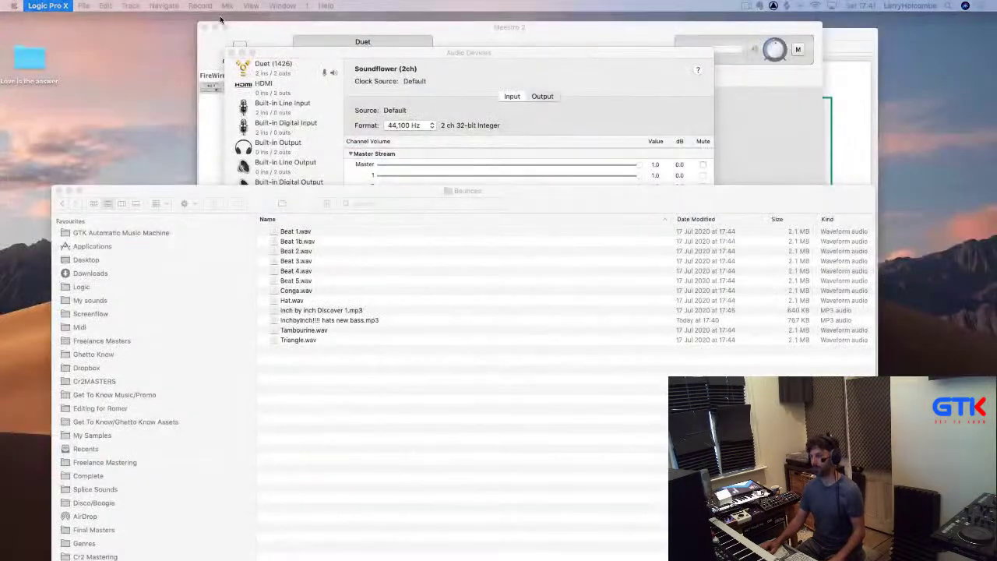
key("super+h")
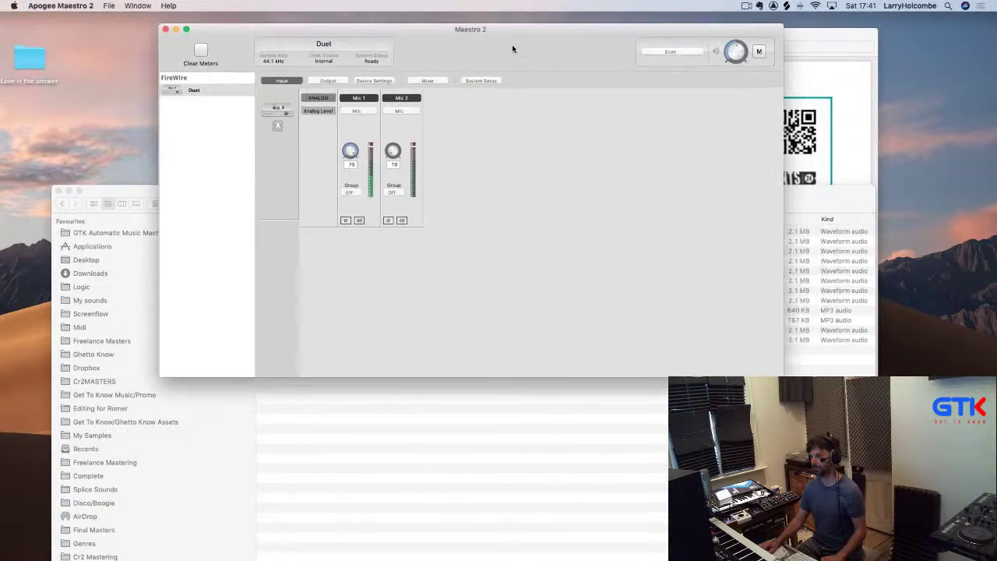
key("super+h")
Close the ticket PDF in Preview and the Bounces folder window in Finder
left_click(569, 42)
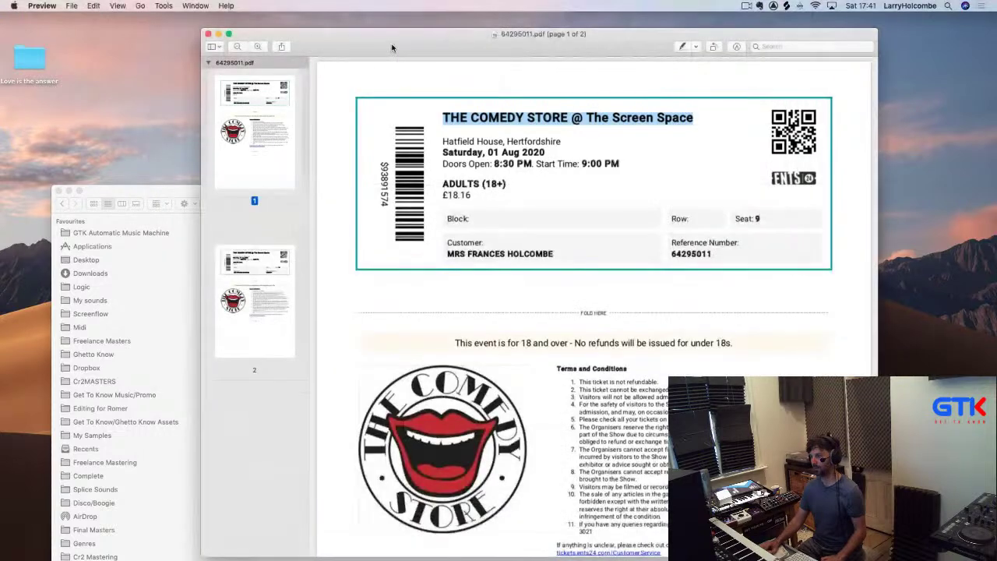
left_click(208, 34)
double_click(246, 189)
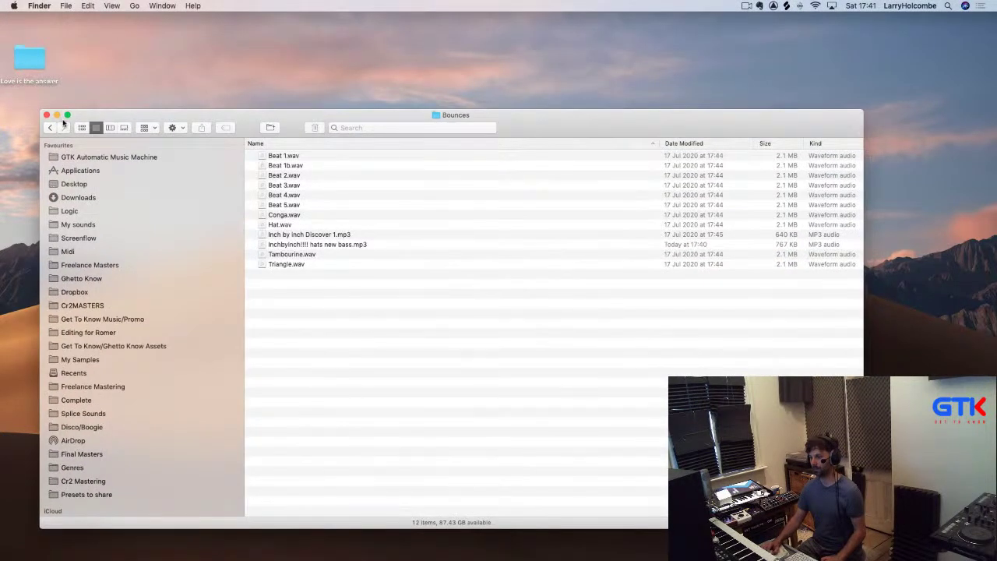
left_click(46, 115)
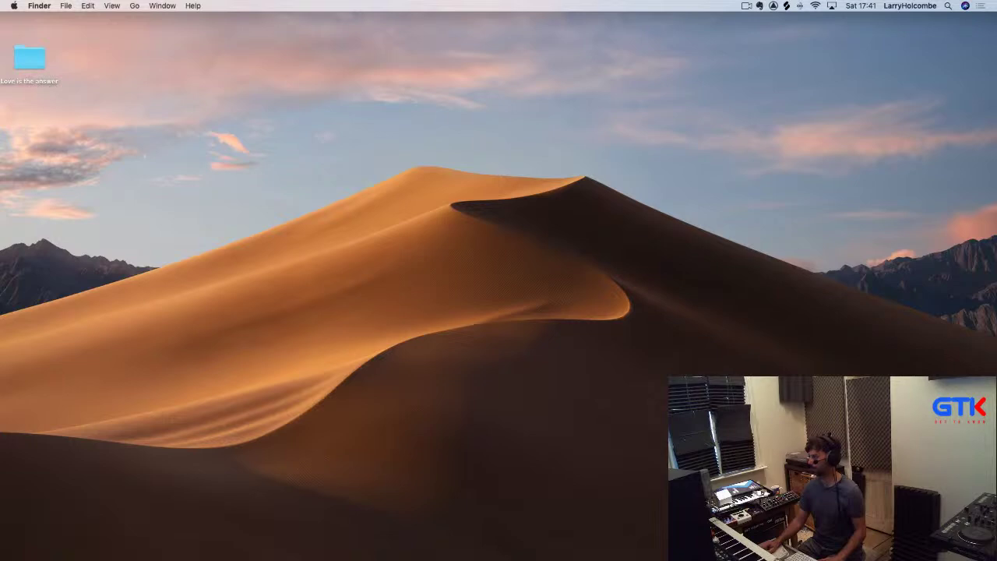